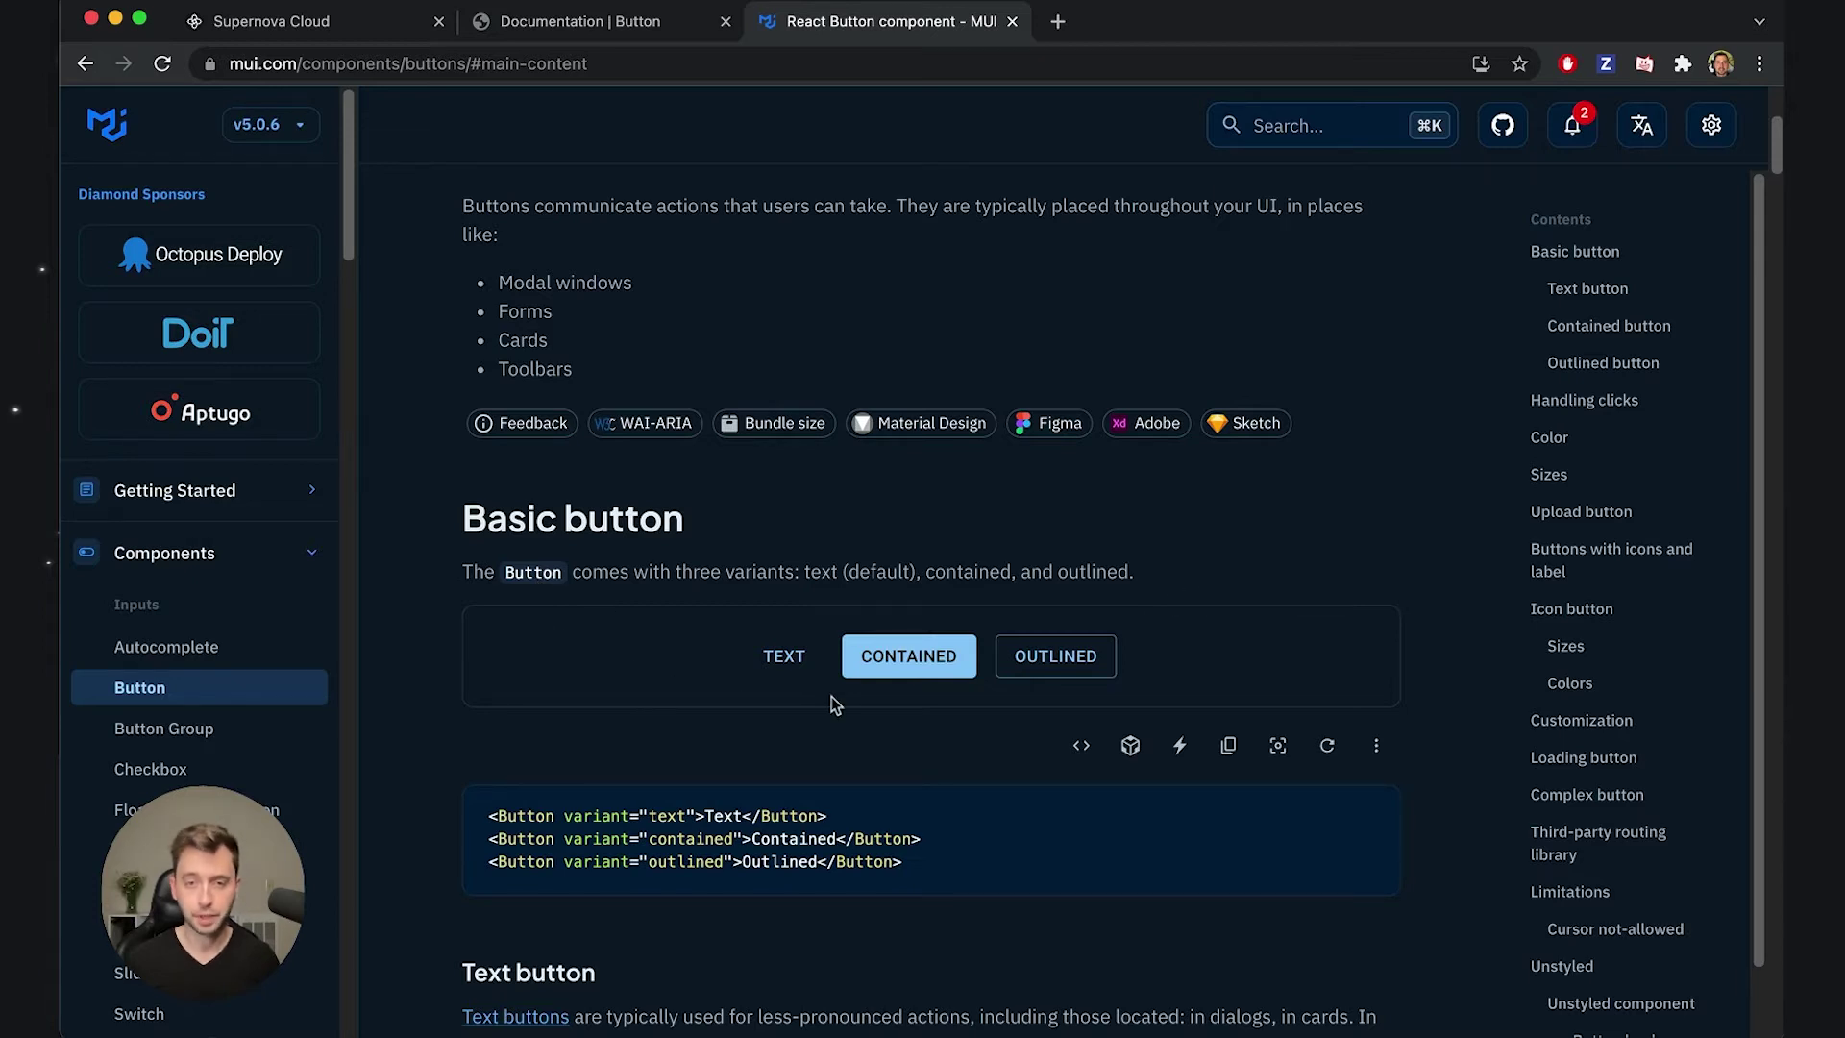
# - Browse the MUI Basic and Text button examples and expand the Text button's full source
pyautogui.scroll(-9, 832, 711)
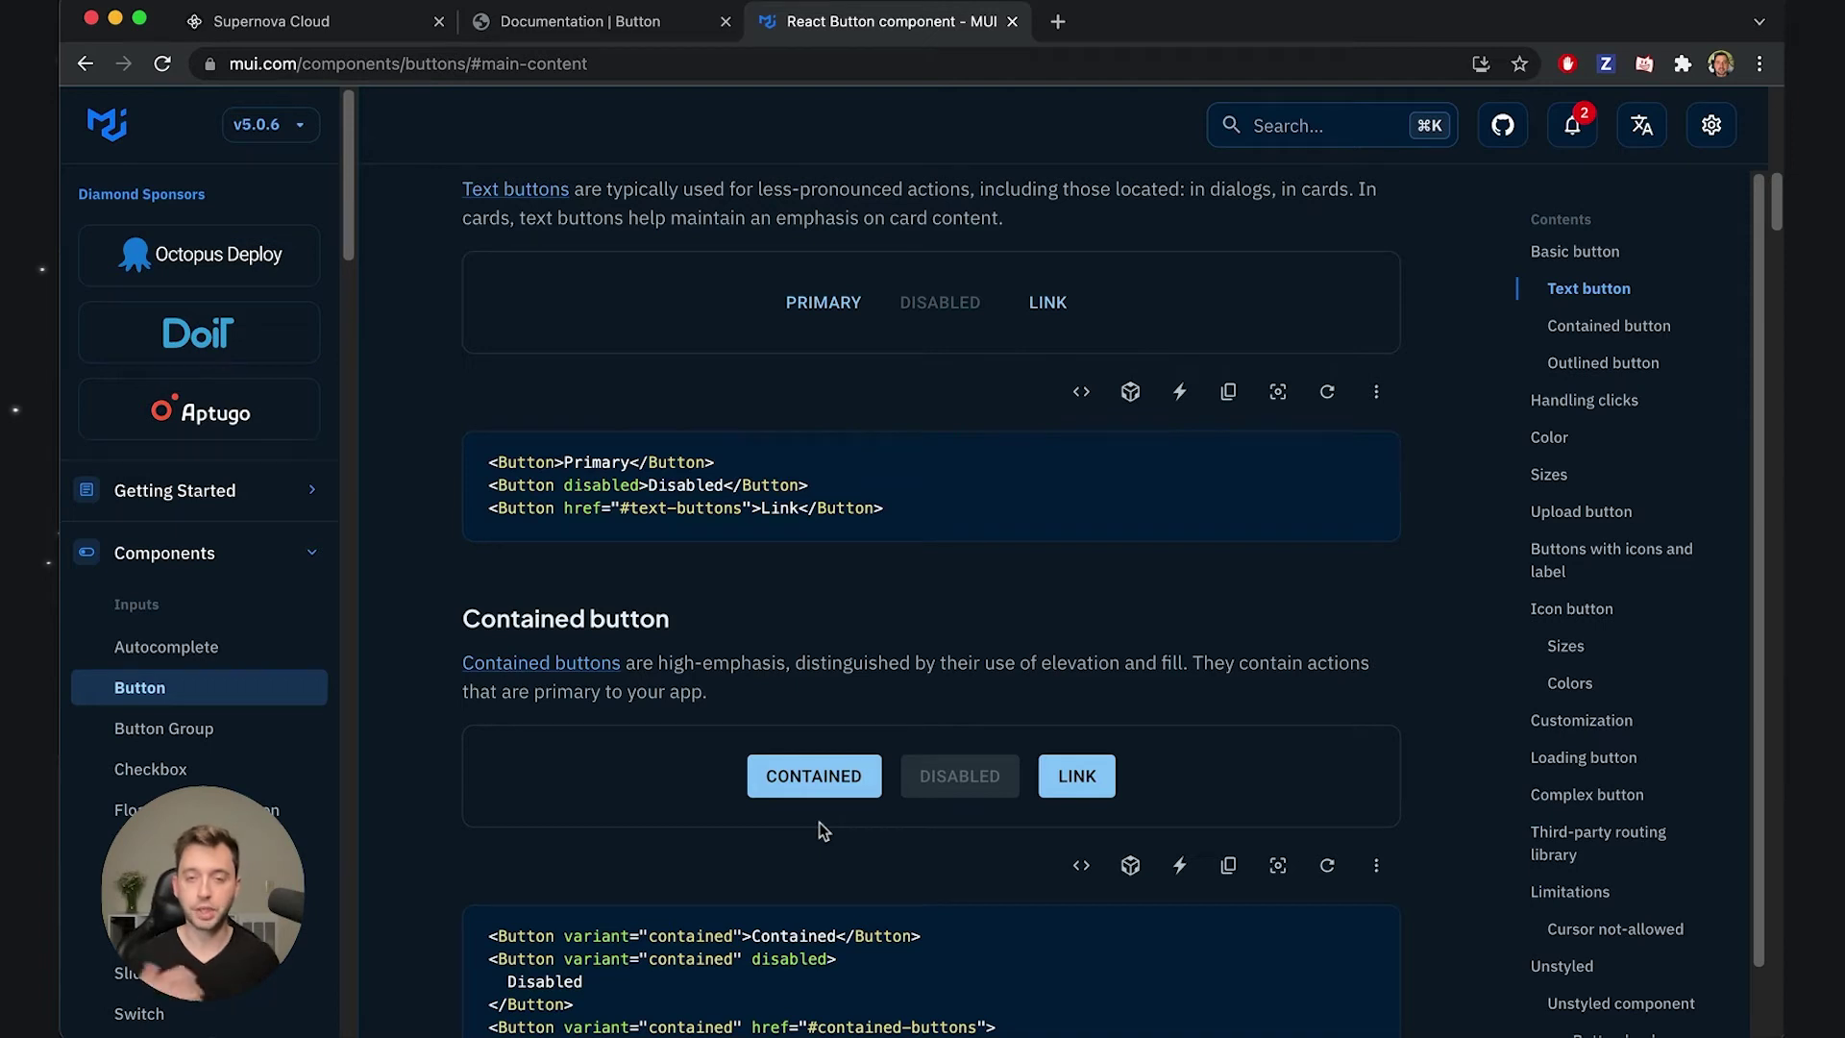
pyautogui.scroll(2, 807, 433)
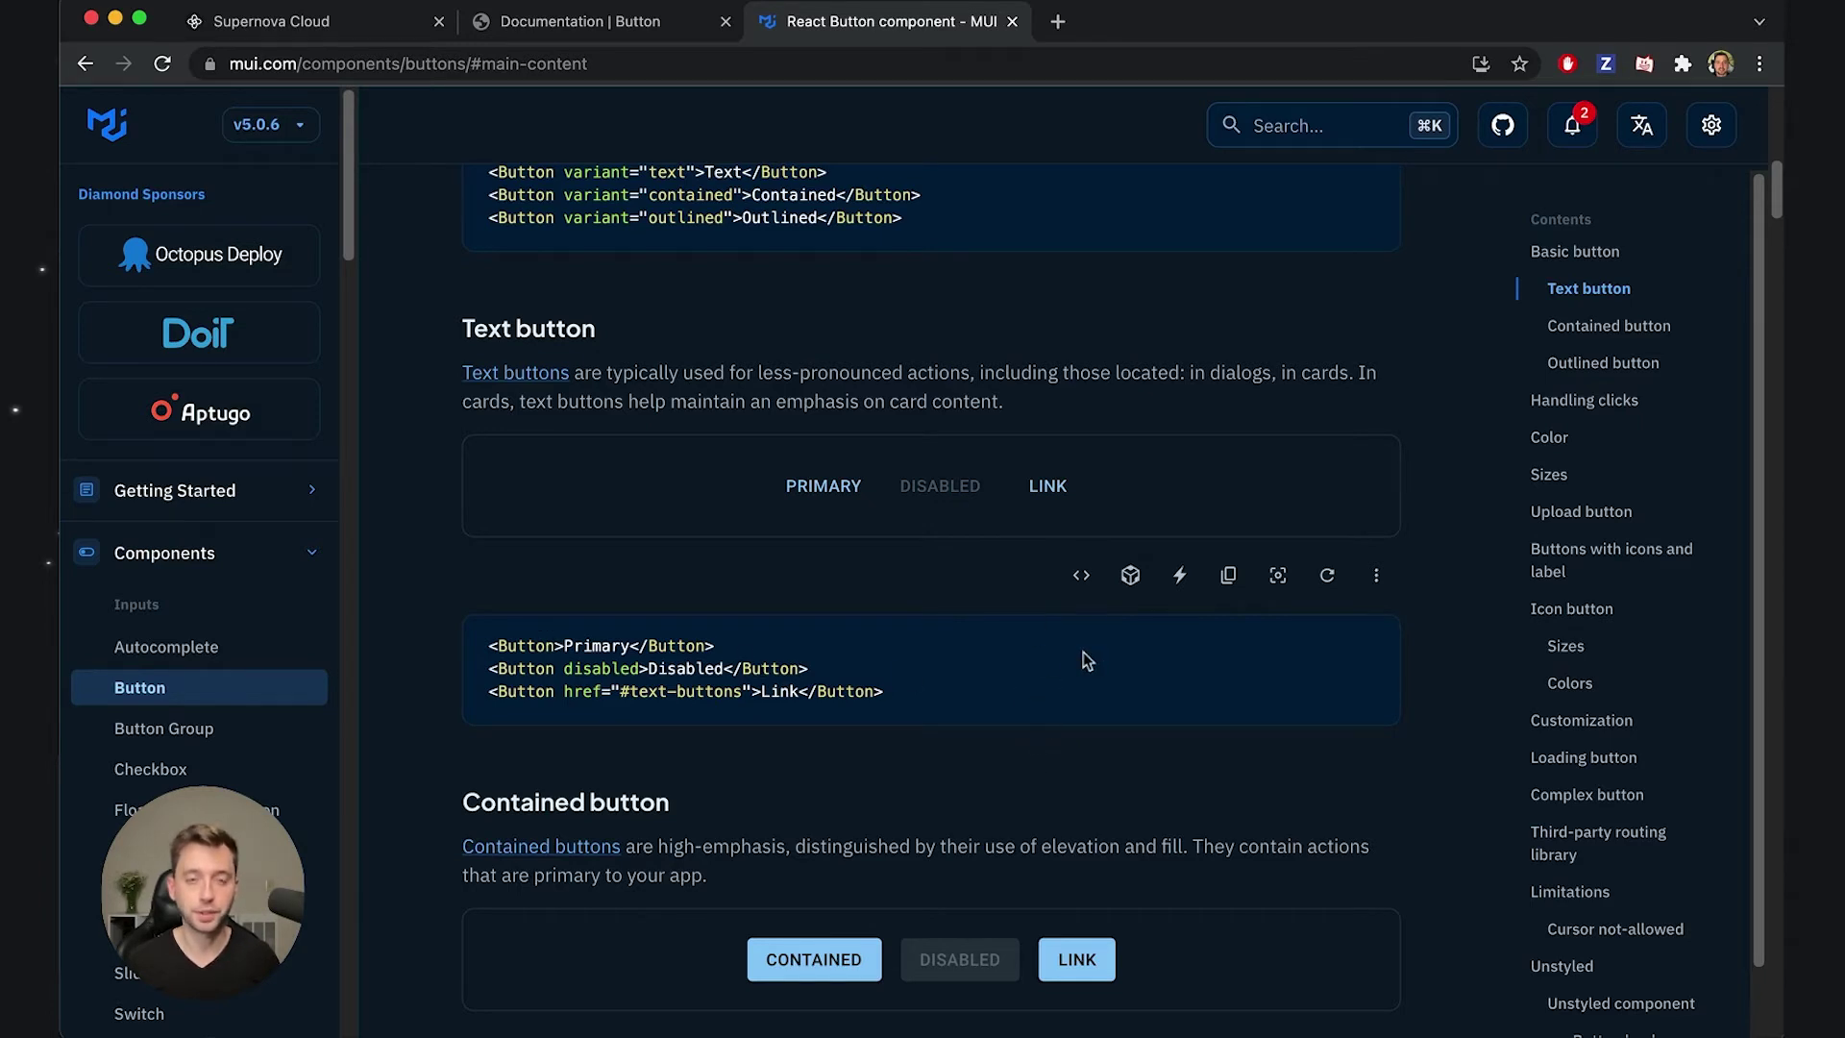
pyautogui.click(1081, 575)
pyautogui.scroll(-5, 989, 589)
pyautogui.scroll(8, 985, 616)
pyautogui.scroll(-2, 1029, 650)
# - Collapse the Text button source again and return to the Supernova Button editor
pyautogui.click(1078, 485)
pyautogui.scroll(10, 907, 676)
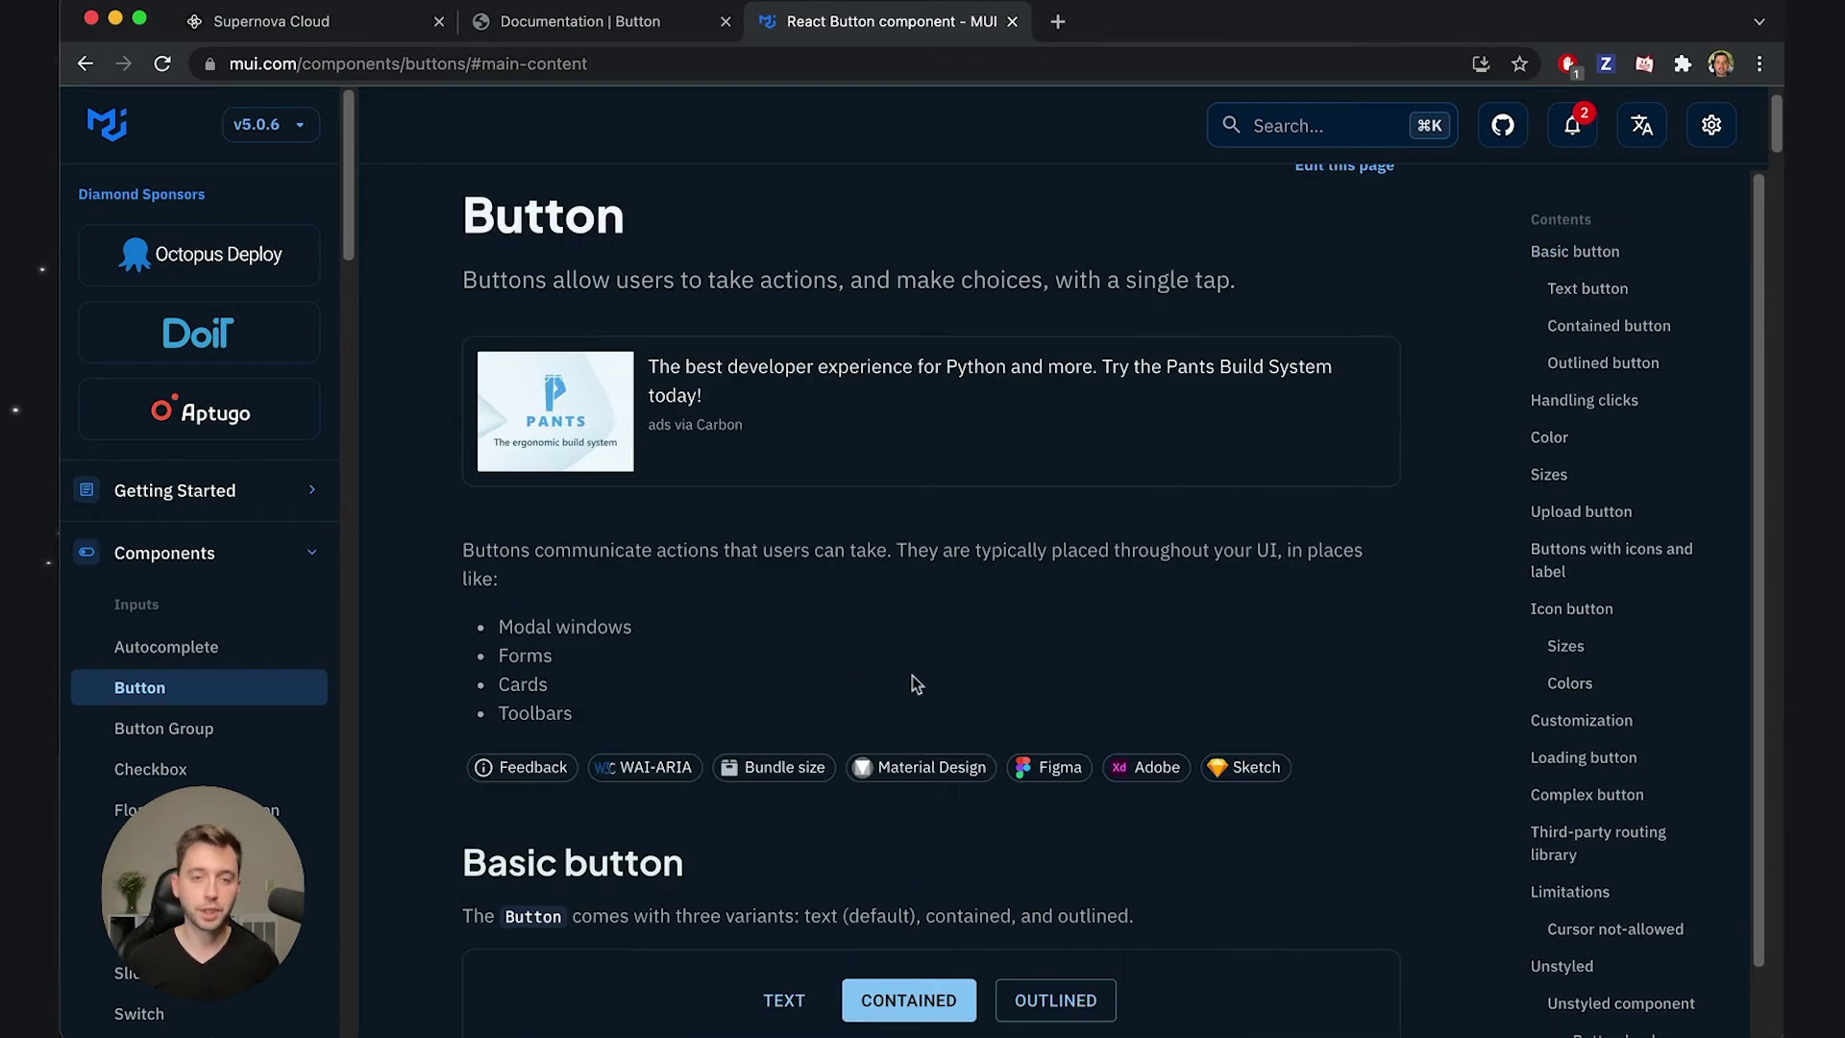
pyautogui.scroll(-5, 907, 677)
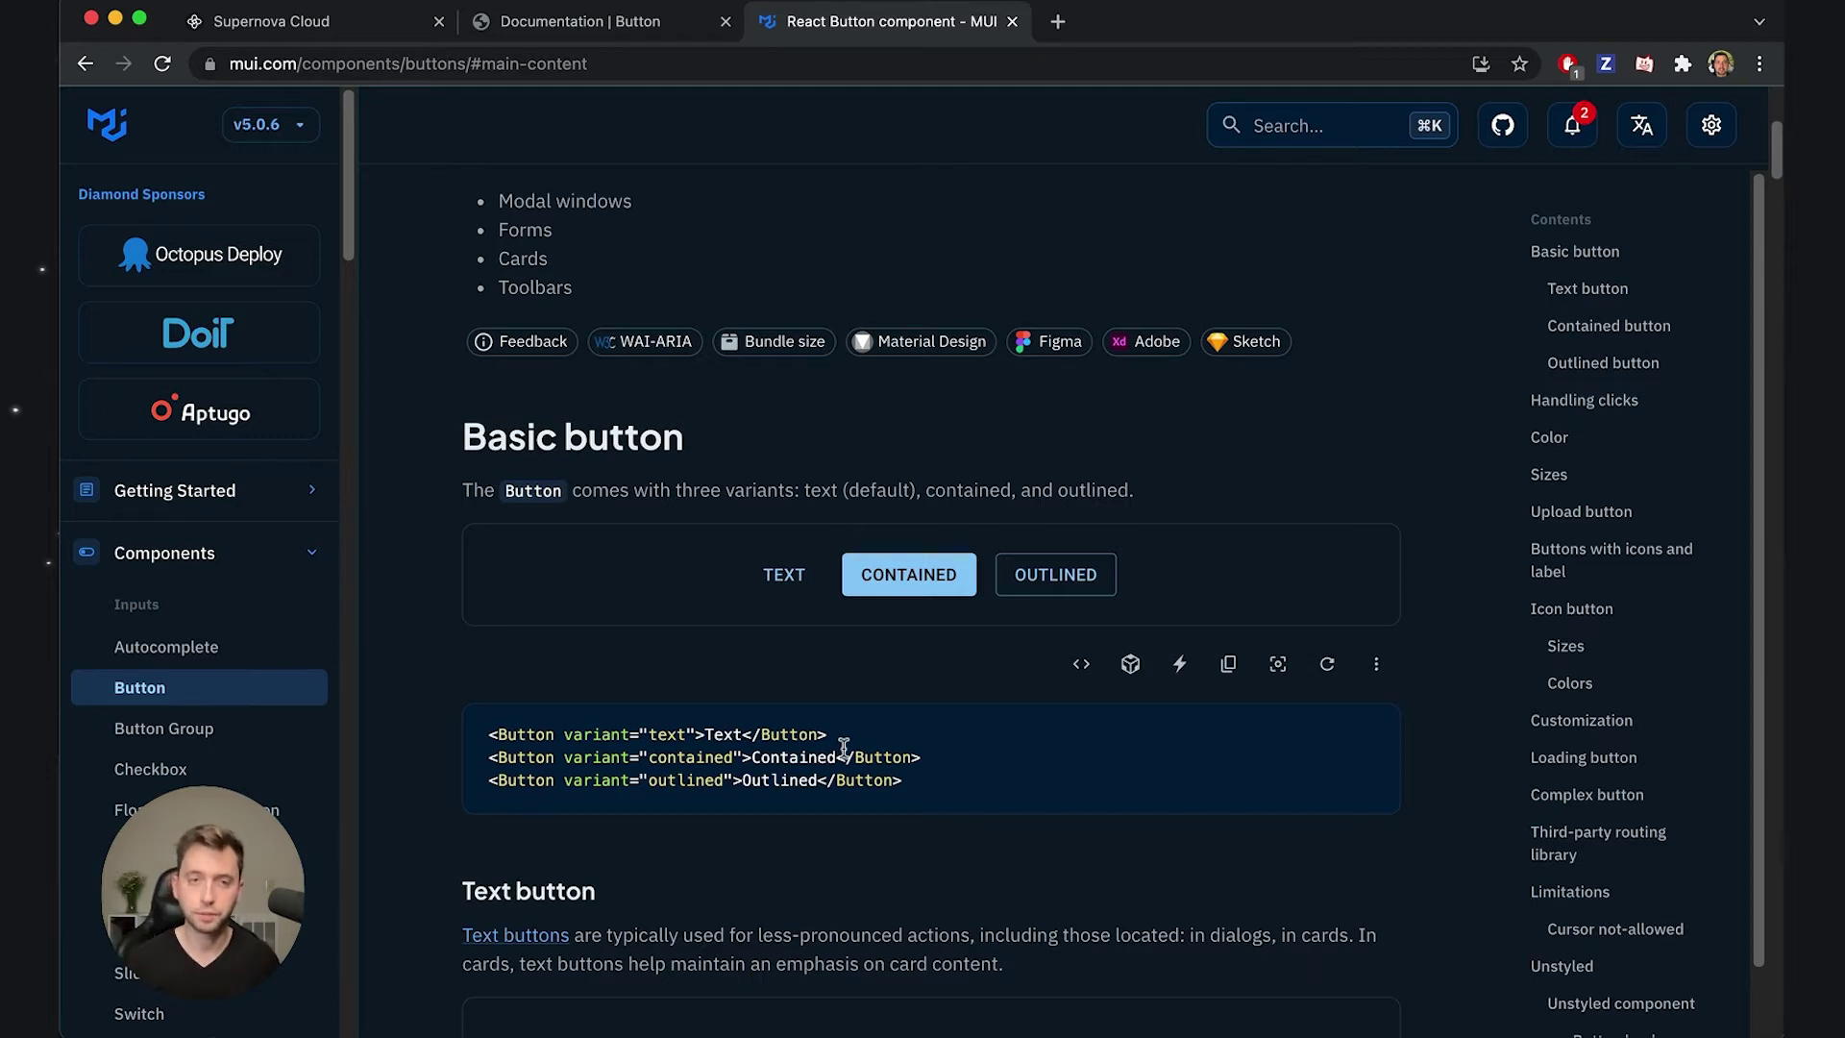
pyautogui.scroll(4, 920, 589)
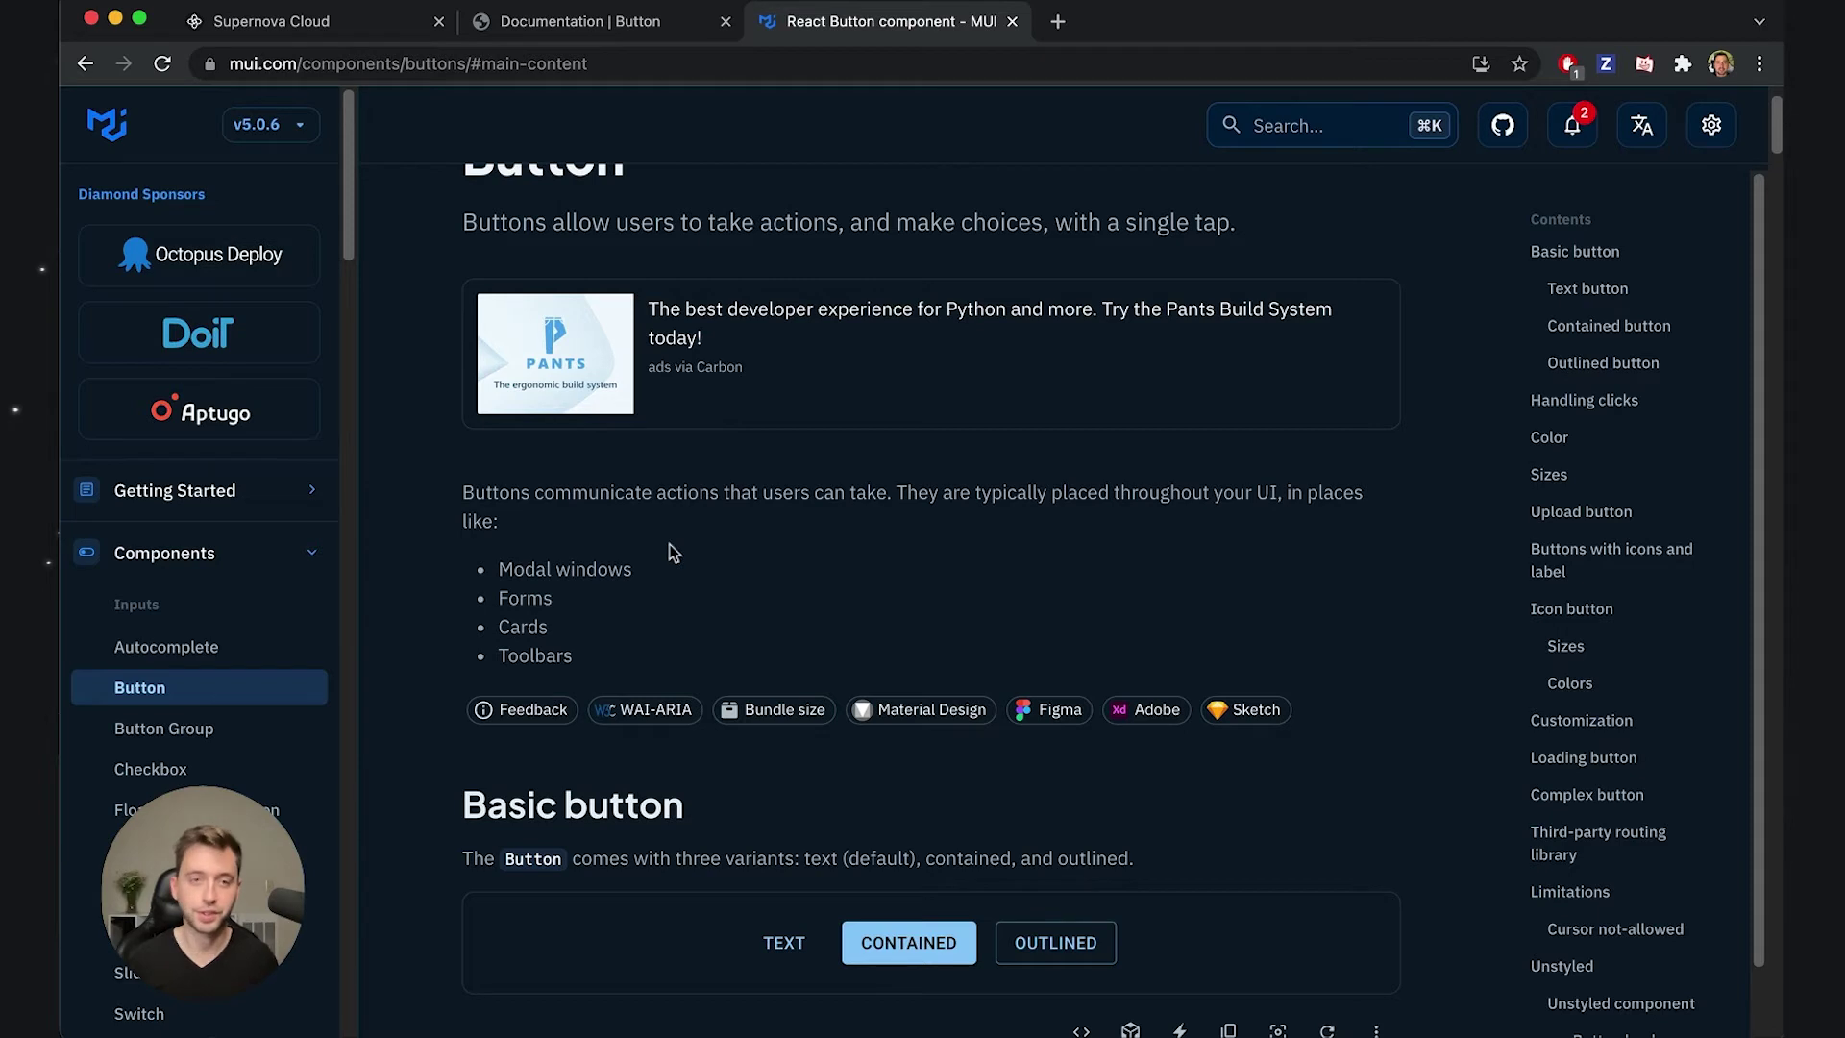
pyautogui.click(332, 29)
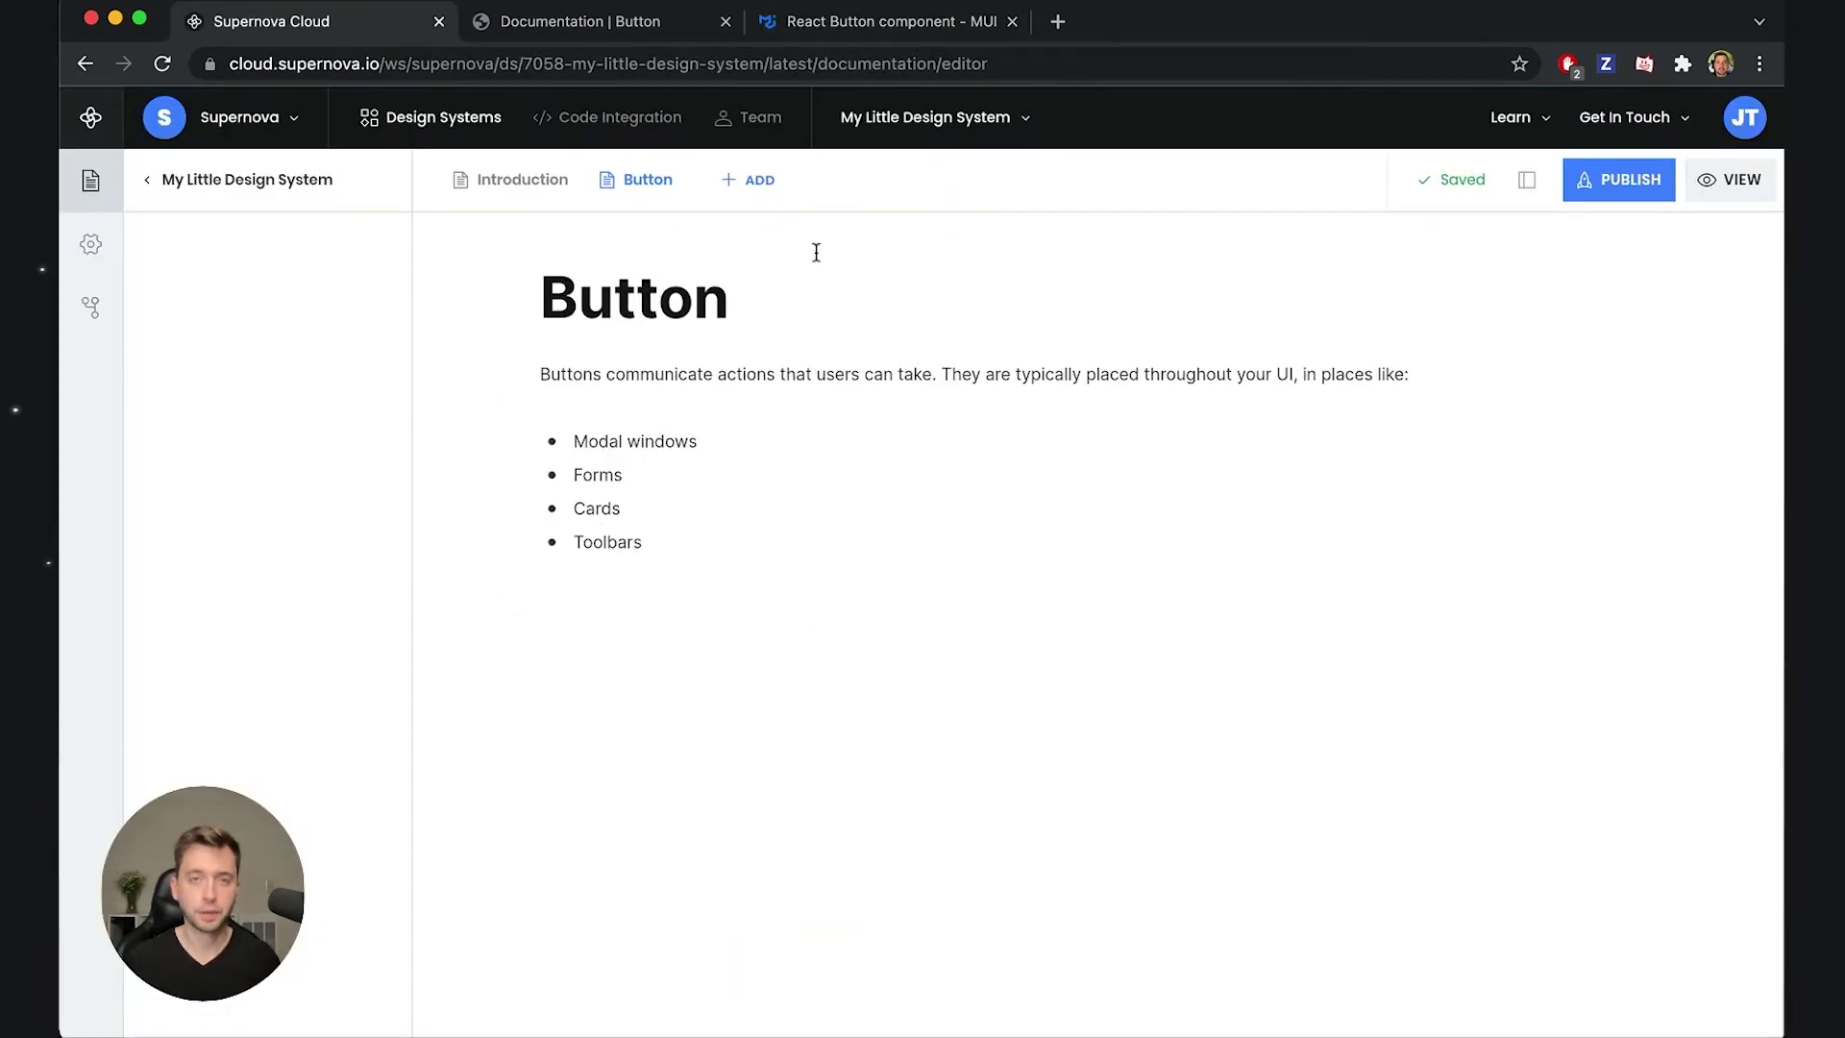
# - Copy the MUI Basic button description sentence about the three variants
pyautogui.click(879, 22)
pyautogui.scroll(-5, 845, 413)
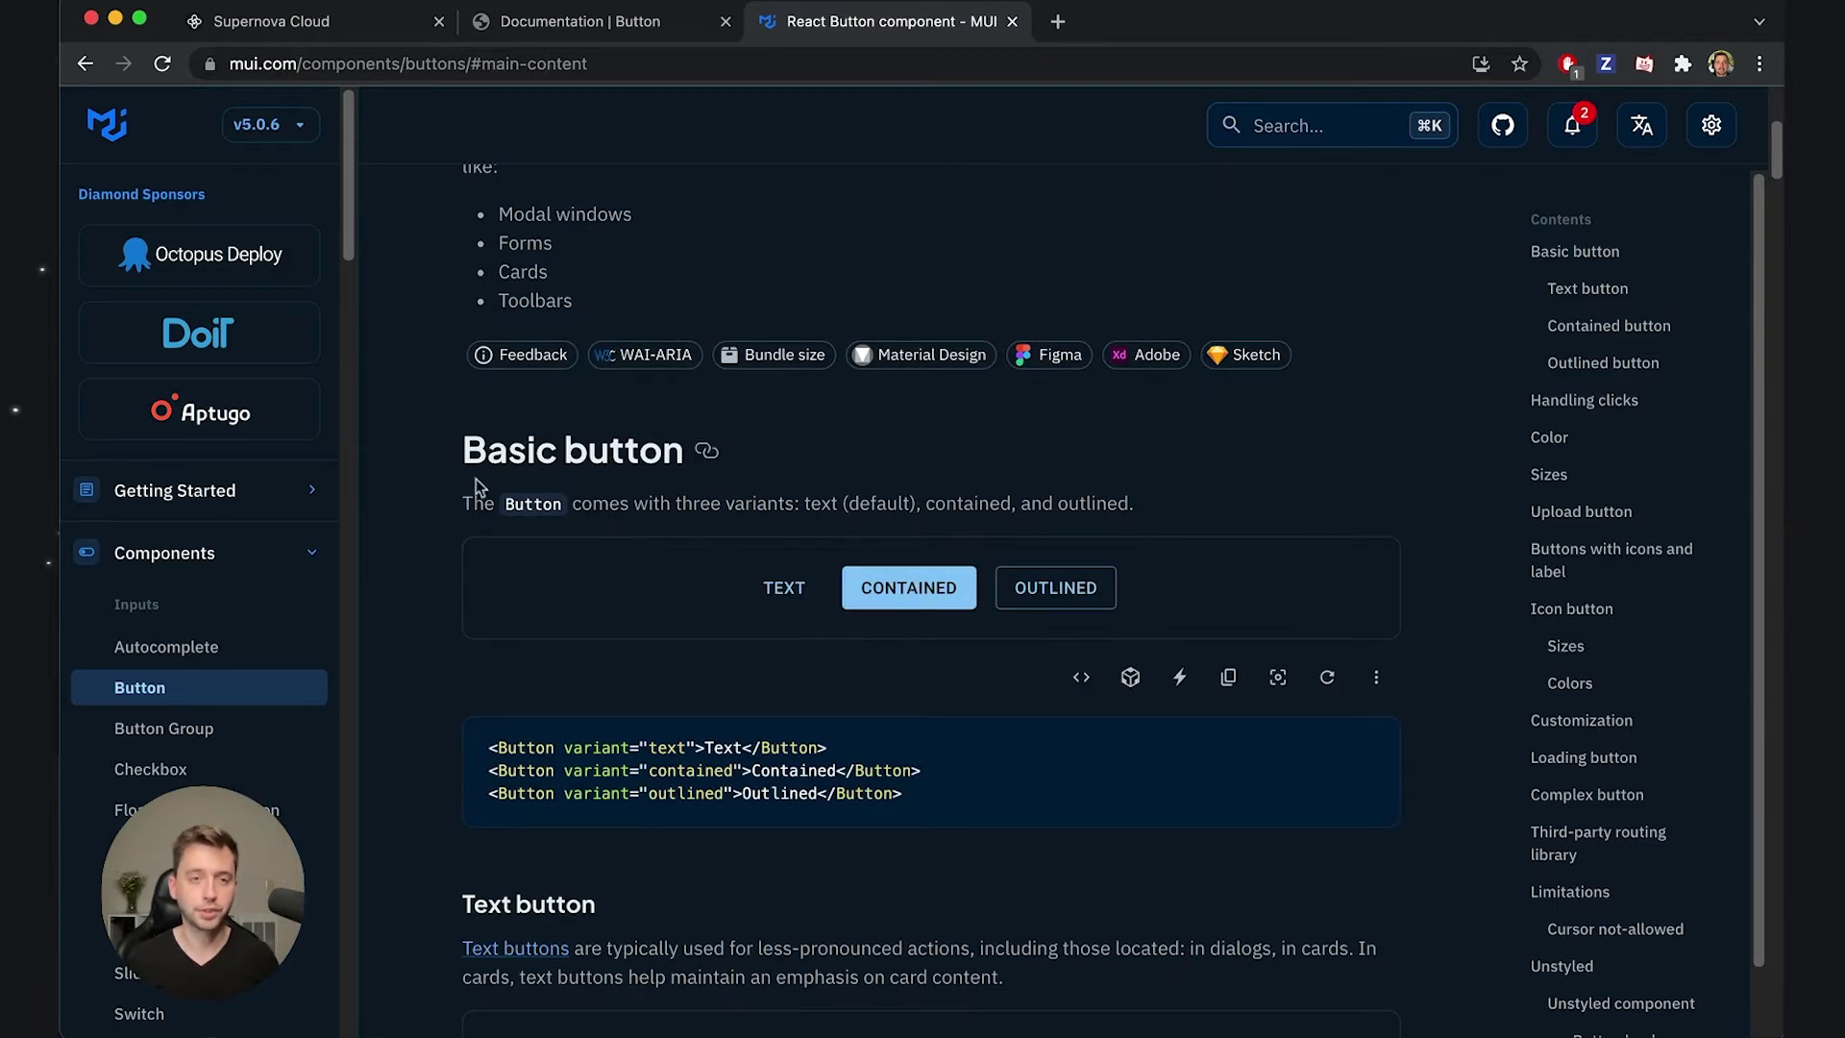
pyautogui.tripleClick(1136, 486)
pyautogui.press('super+c')
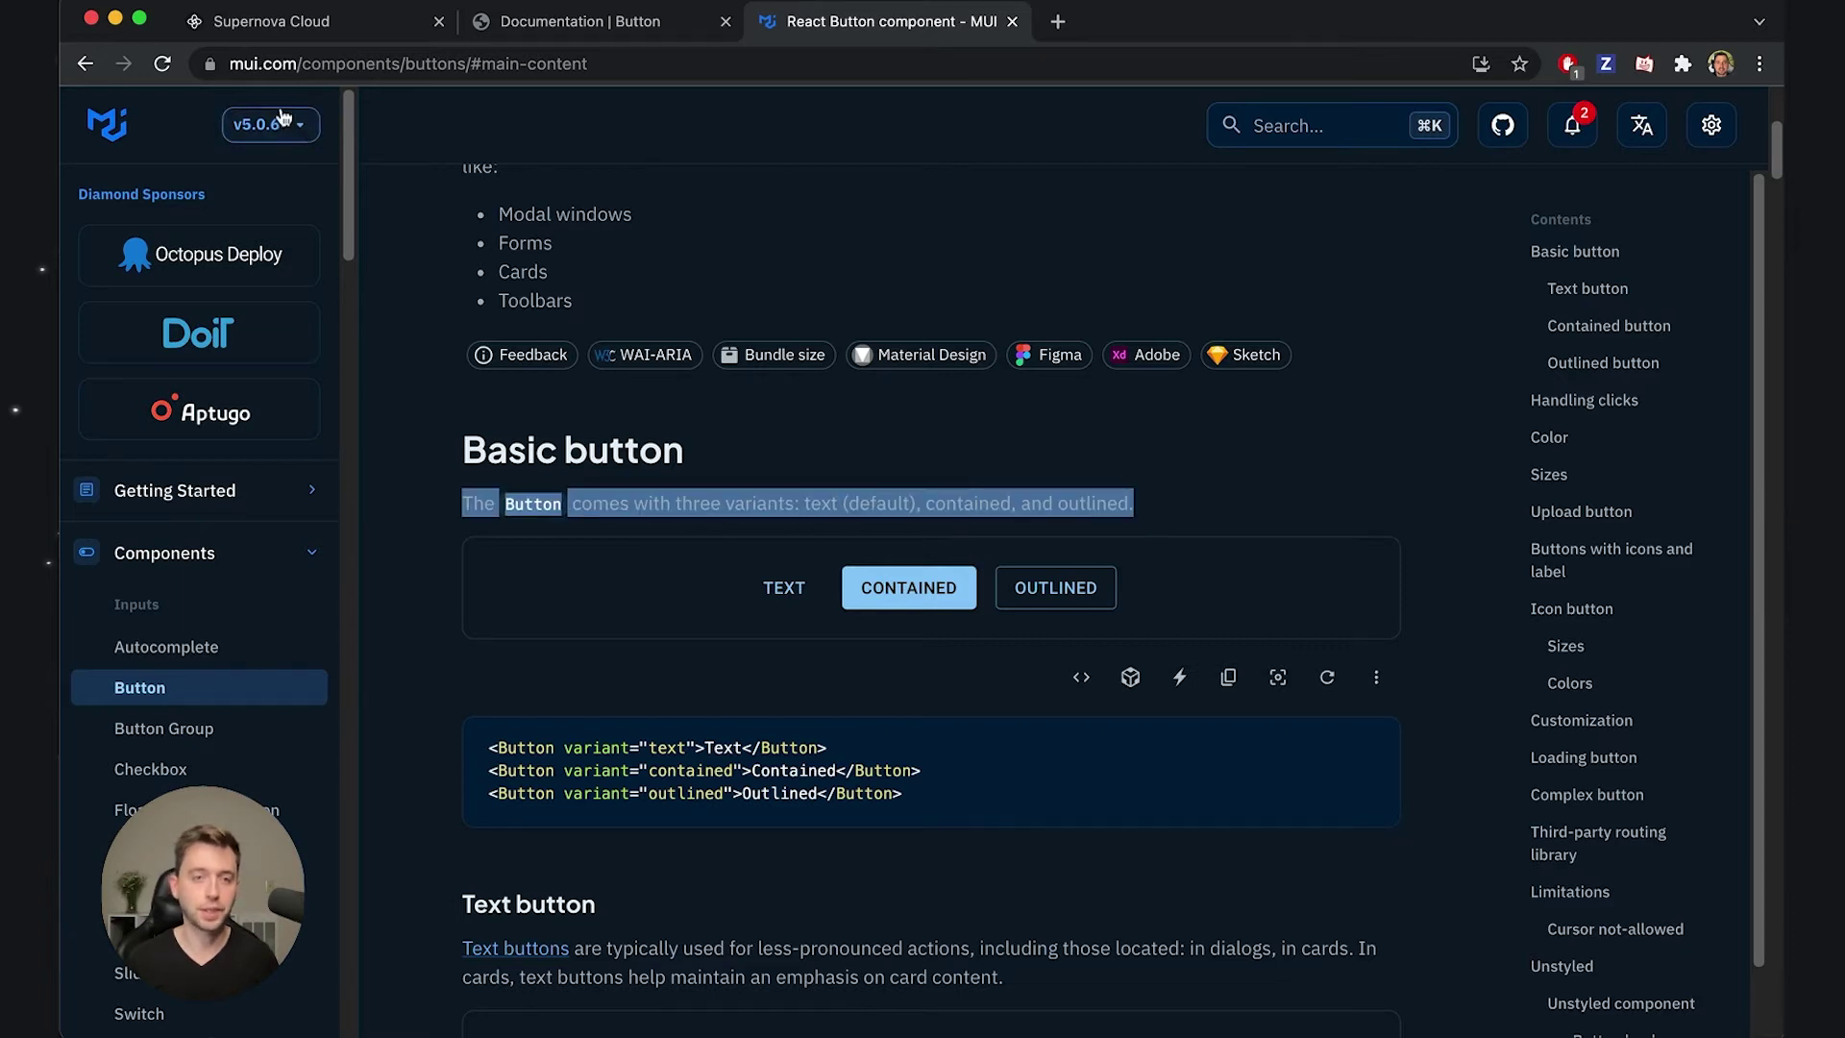
pyautogui.click(307, 30)
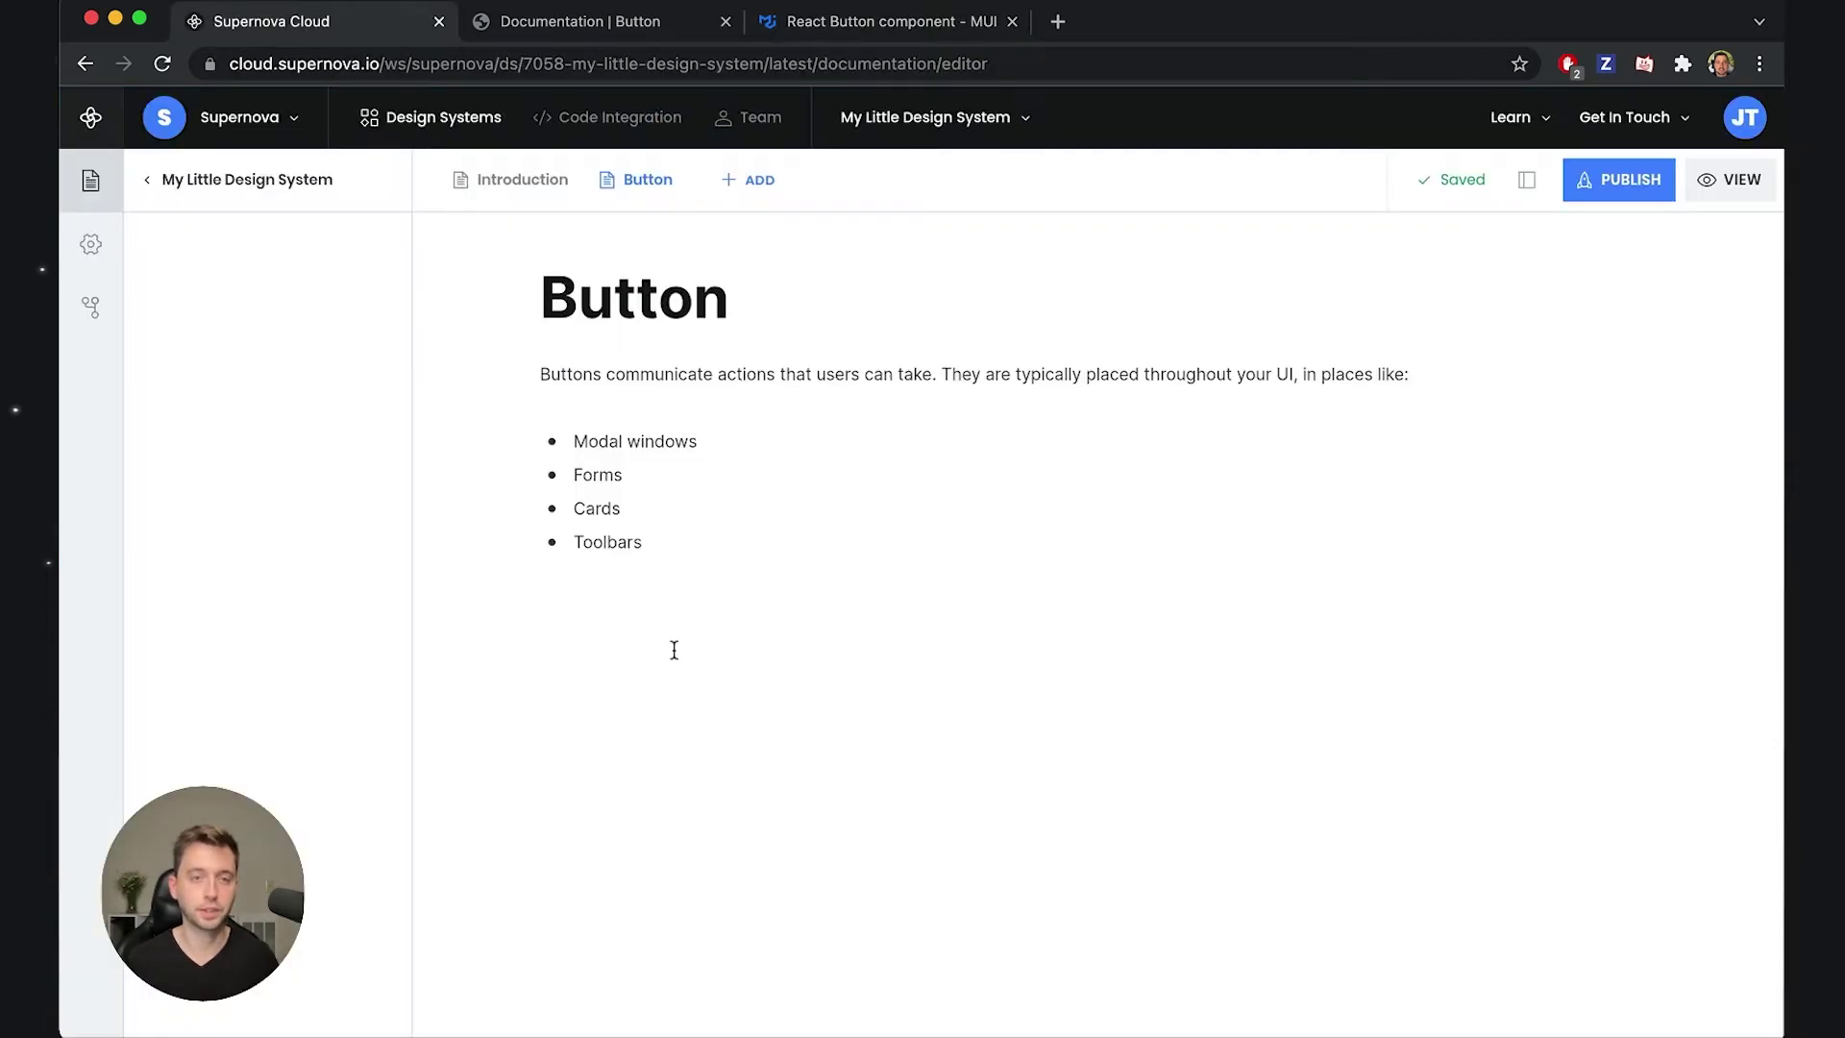
# - Add 'Basic Button' below the bullet list as a Header 2
pyautogui.click(672, 647)
pyautogui.write('Basic Button')
pyautogui.tripleClick(645, 633)
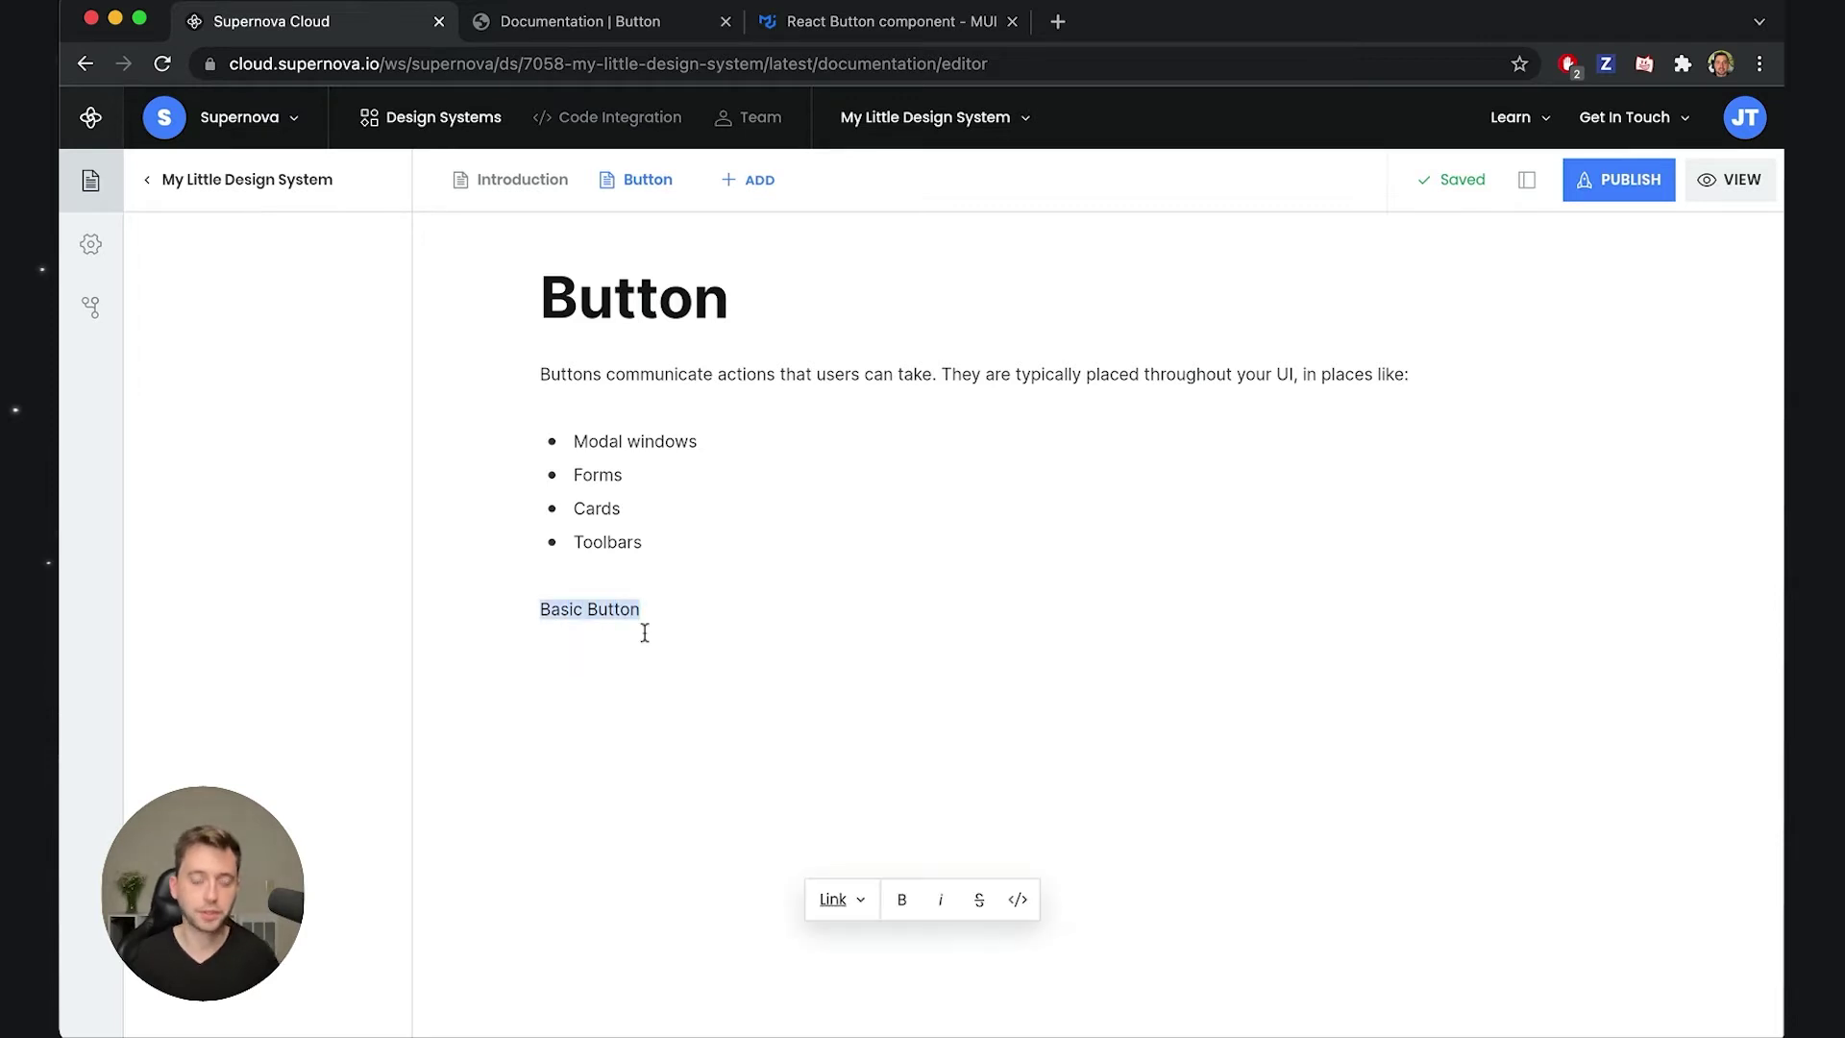
pyautogui.click(511, 610)
pyautogui.moveTo(661, 663)
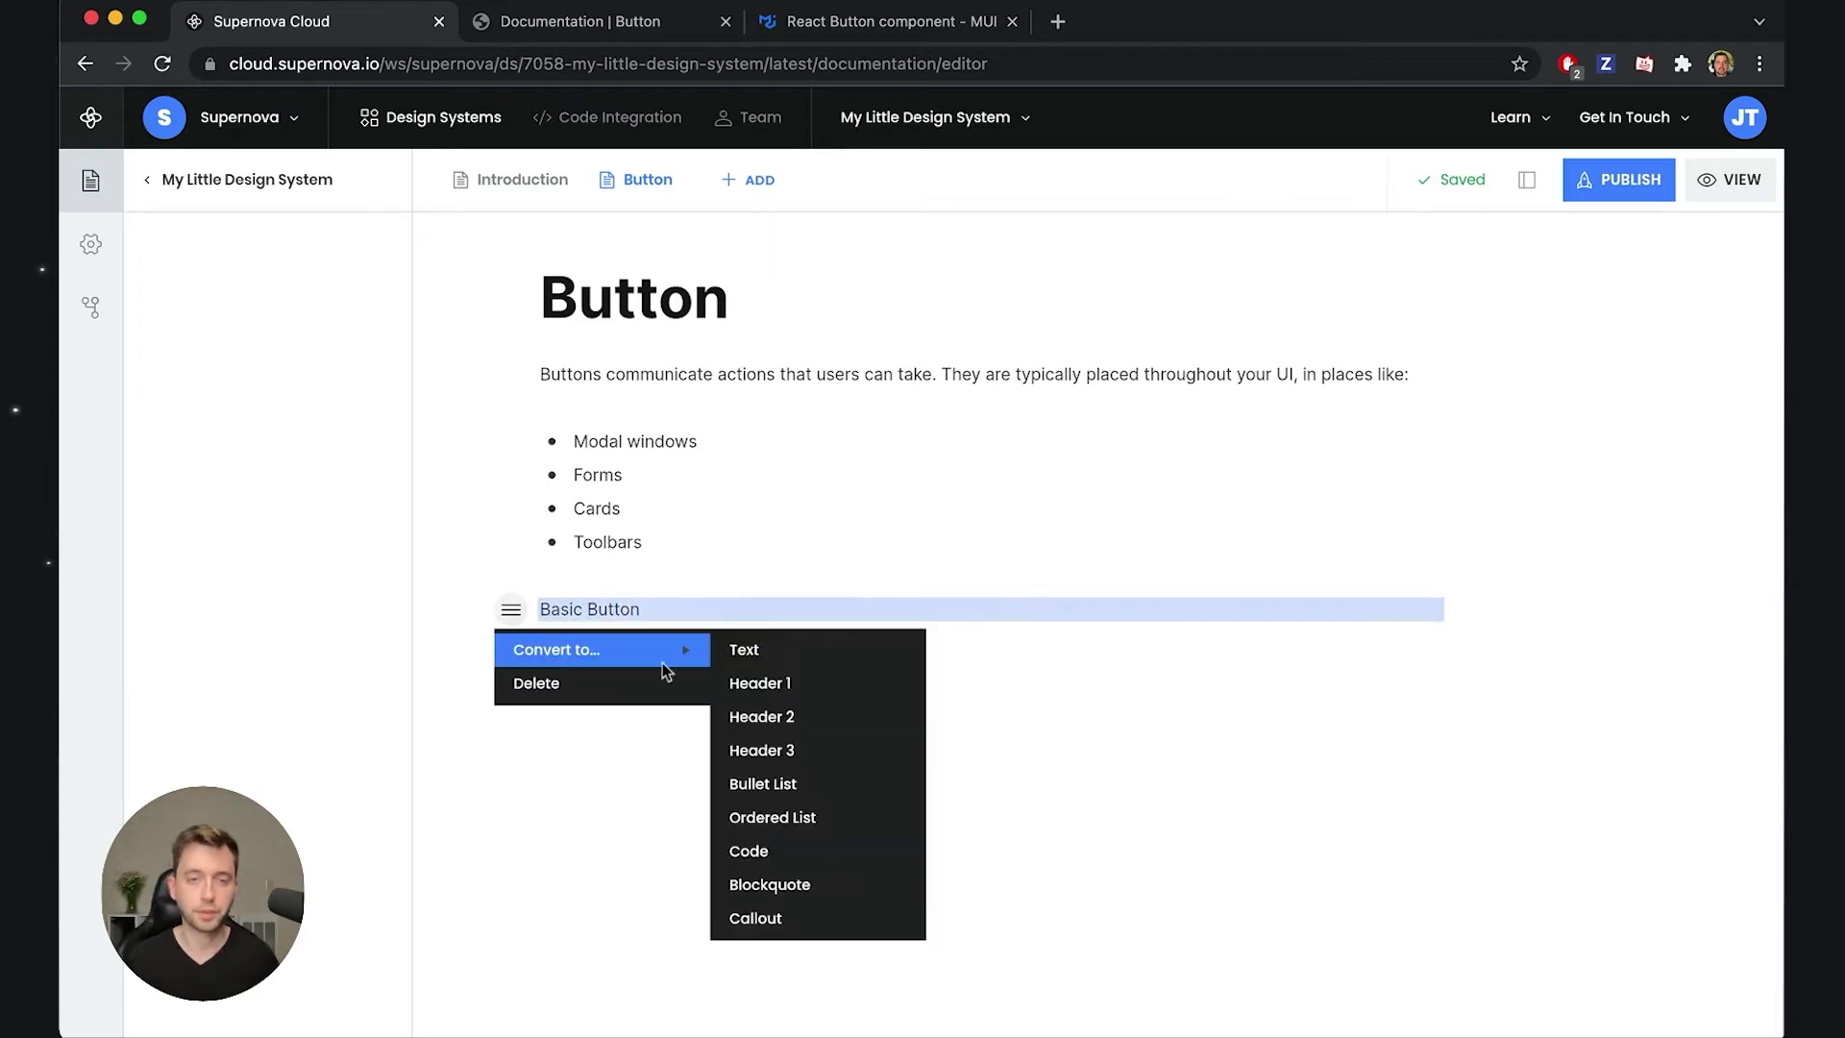
pyautogui.click(821, 738)
# - Paste the variants sentence under the heading, format 'Button' as inline code, and add blank lines
pyautogui.click(686, 736)
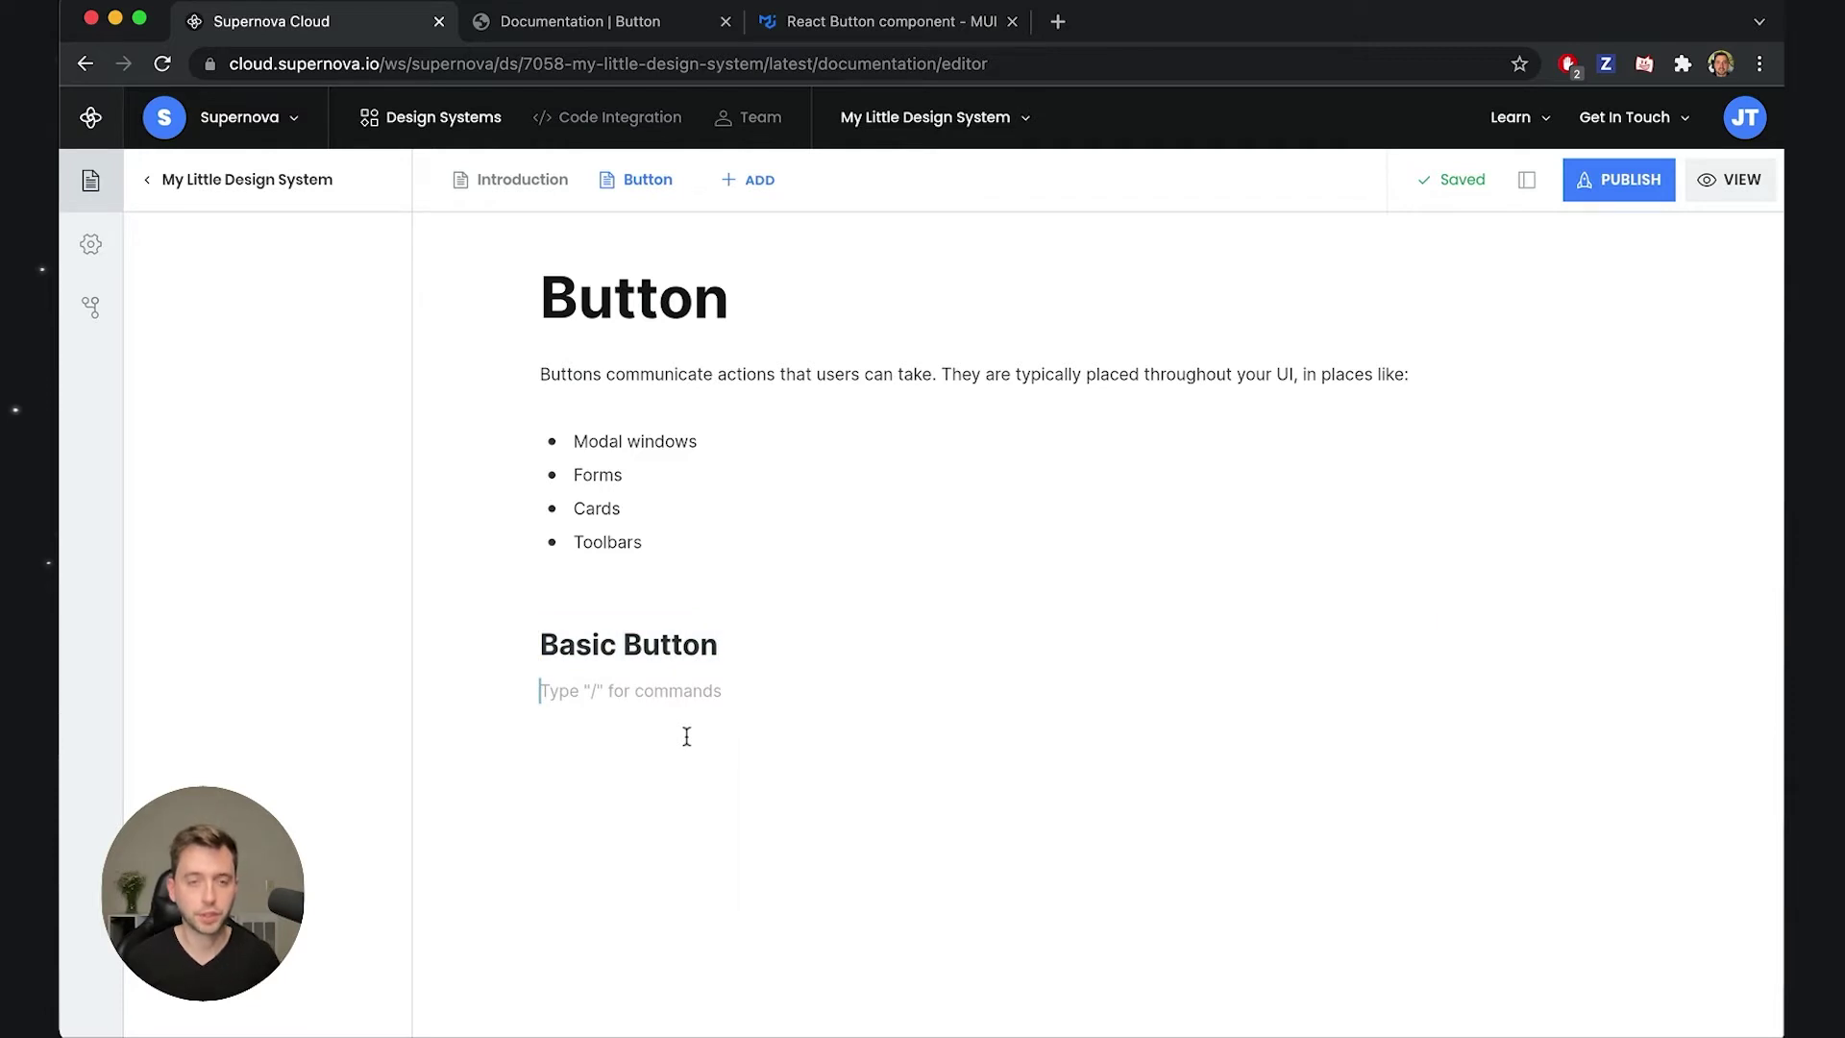
pyautogui.press('super+v')
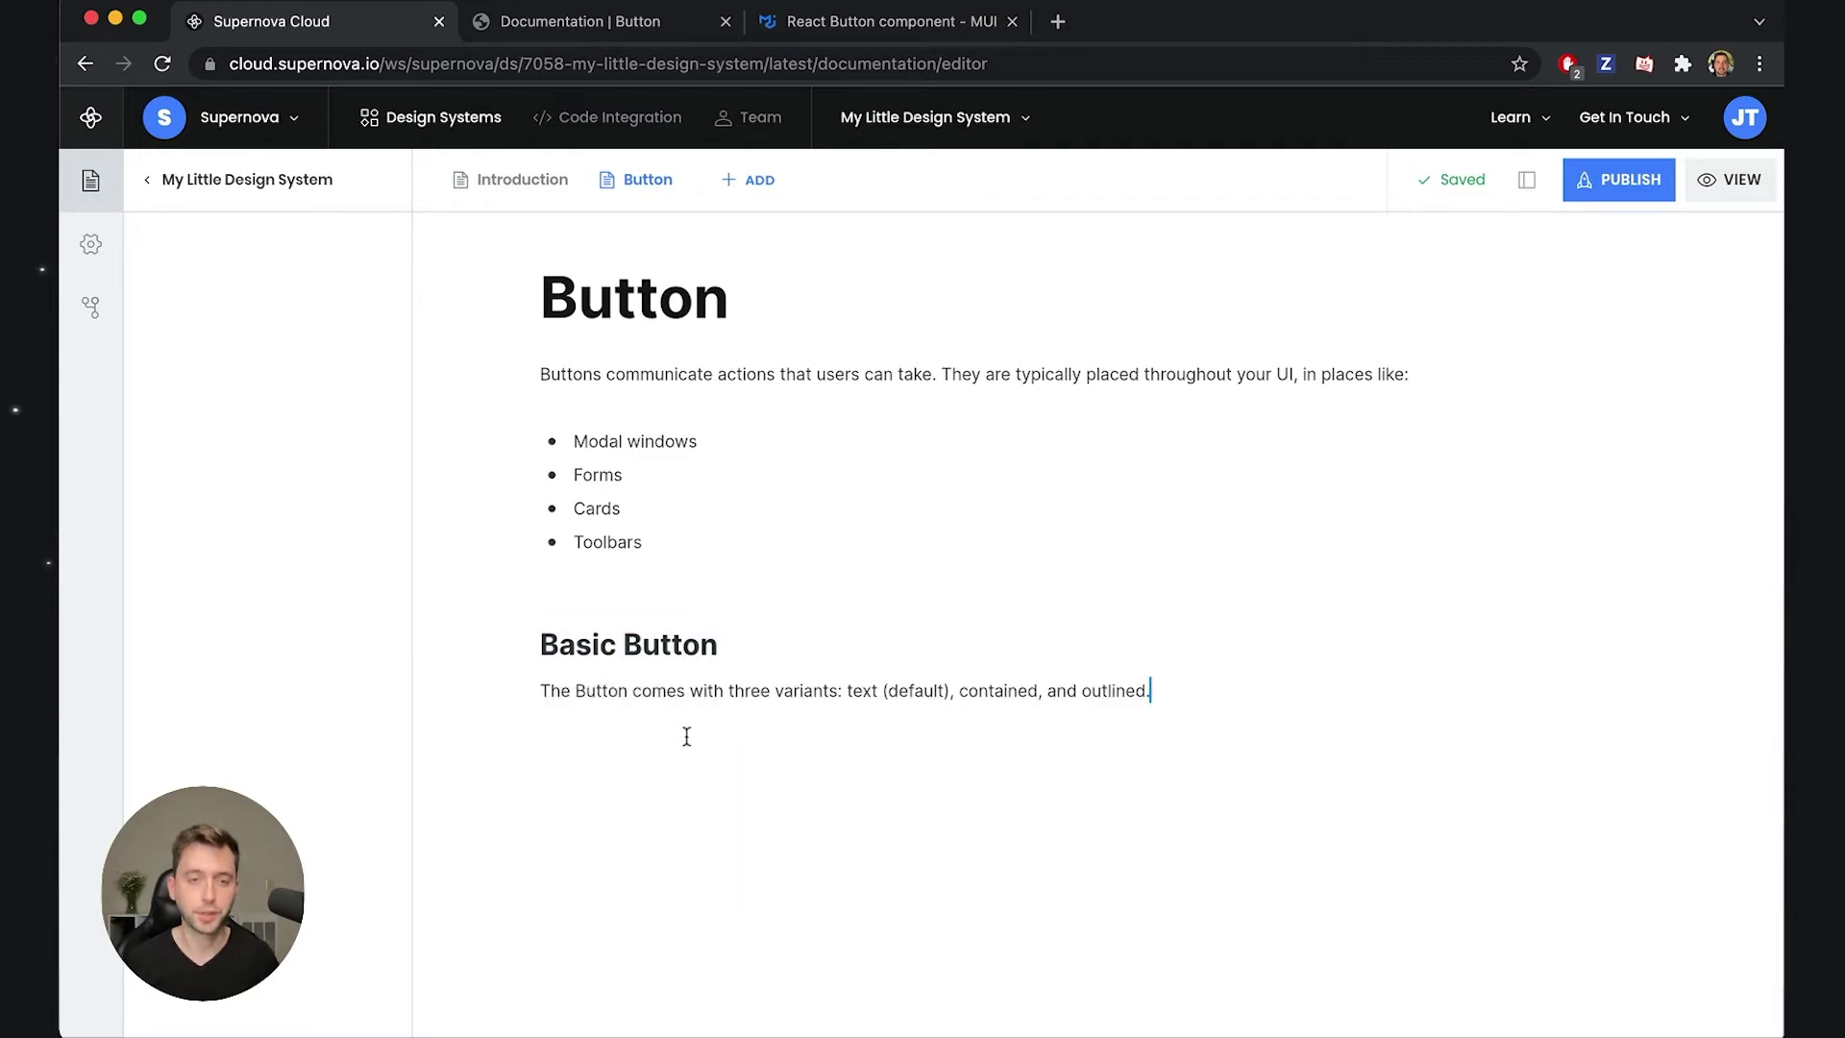
pyautogui.click(576, 690)
pyautogui.write('`')
pyautogui.press('Right')
pyautogui.press('Right')
pyautogui.press('Right')
pyautogui.press('Right')
pyautogui.press('Right')
pyautogui.press('Right')
pyautogui.write('`')
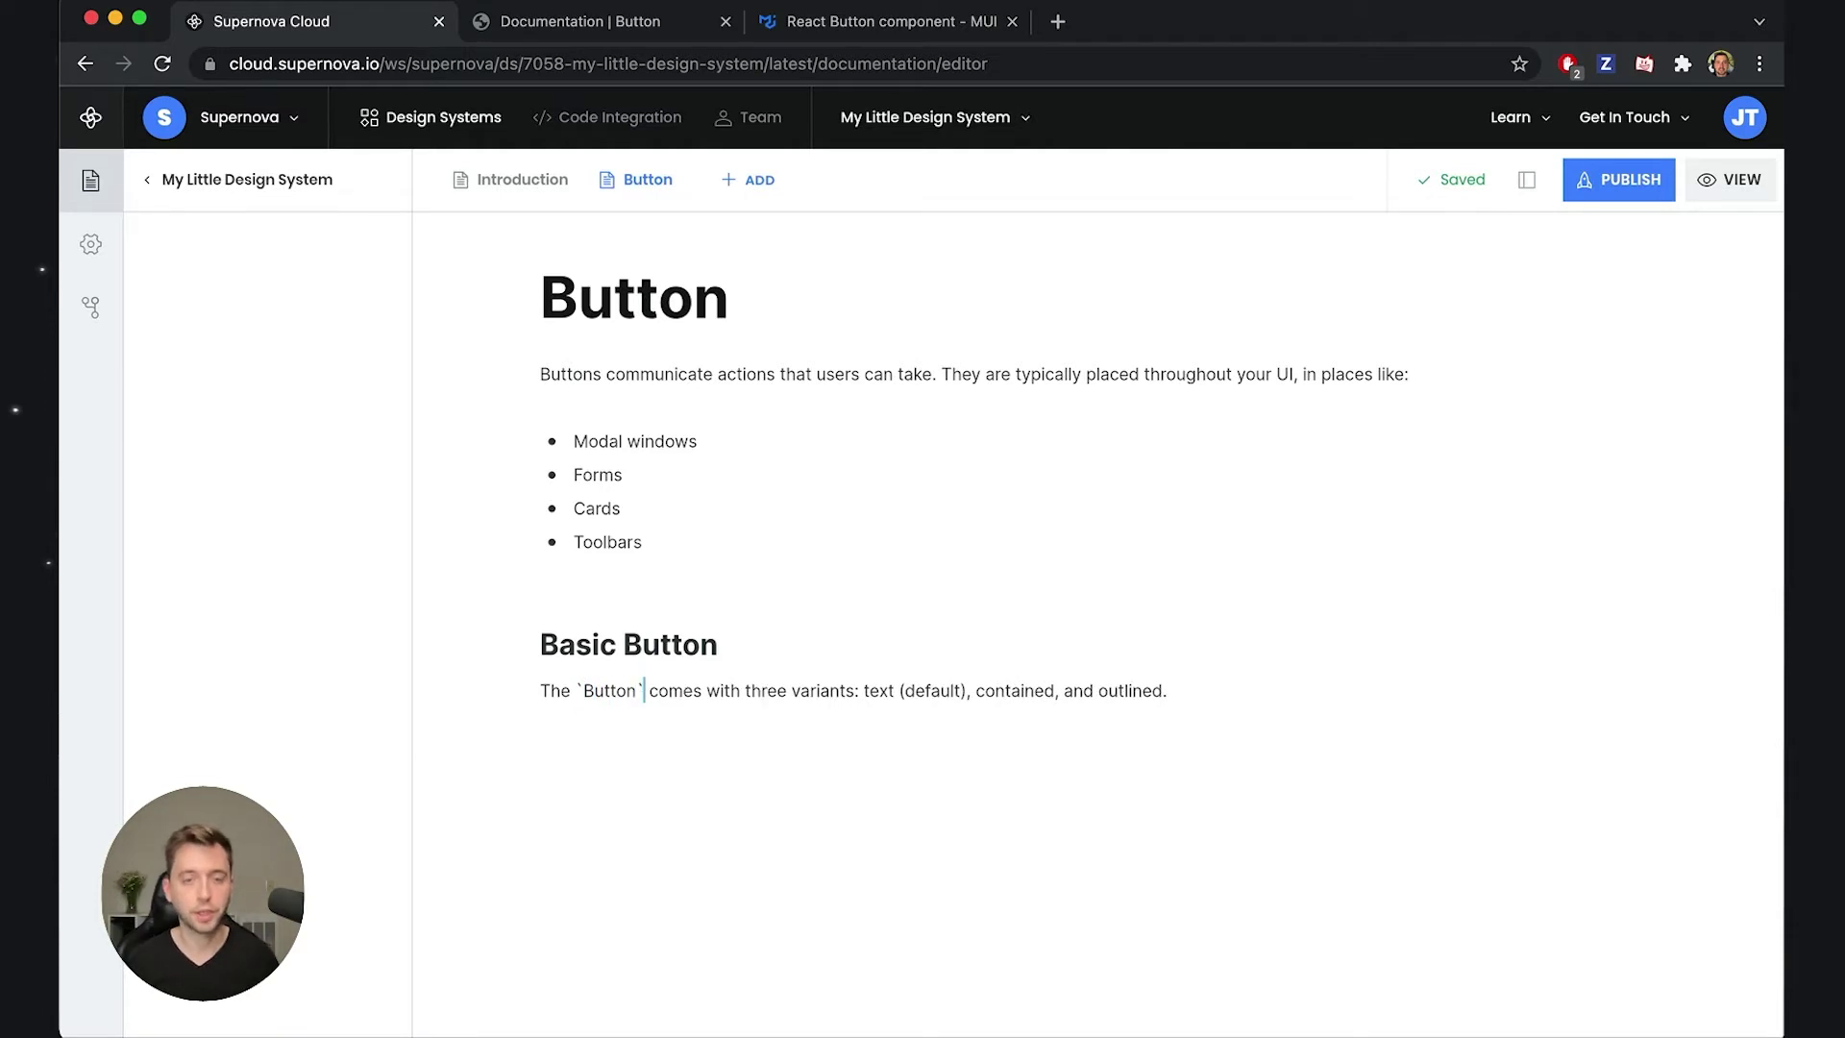
pyautogui.press('super+z')
pyautogui.press('super+z')
pyautogui.hotkey('shift', 'Right')
pyautogui.hotkey('shift', 'Right')
pyautogui.hotkey('shift', 'Right')
pyautogui.hotkey('shift', 'Right')
pyautogui.hotkey('shift', 'Right')
pyautogui.hotkey('shift', 'Right')
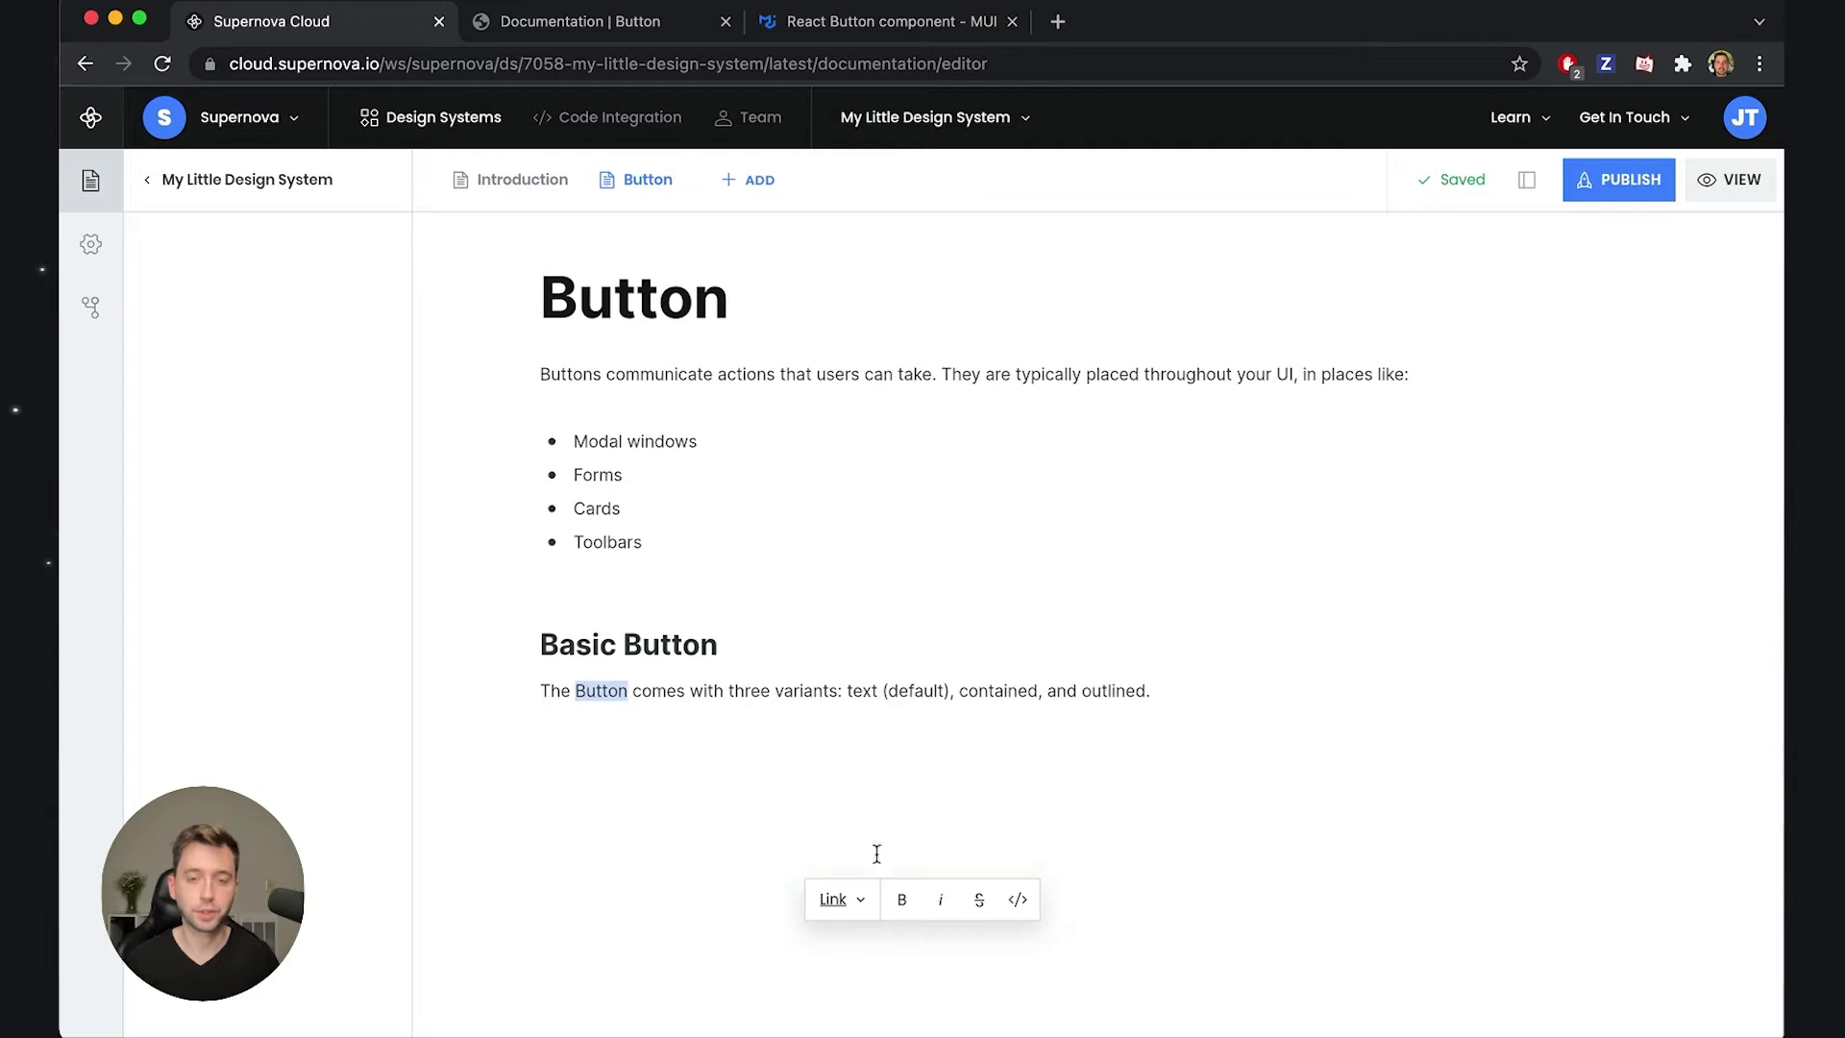
pyautogui.click(1013, 901)
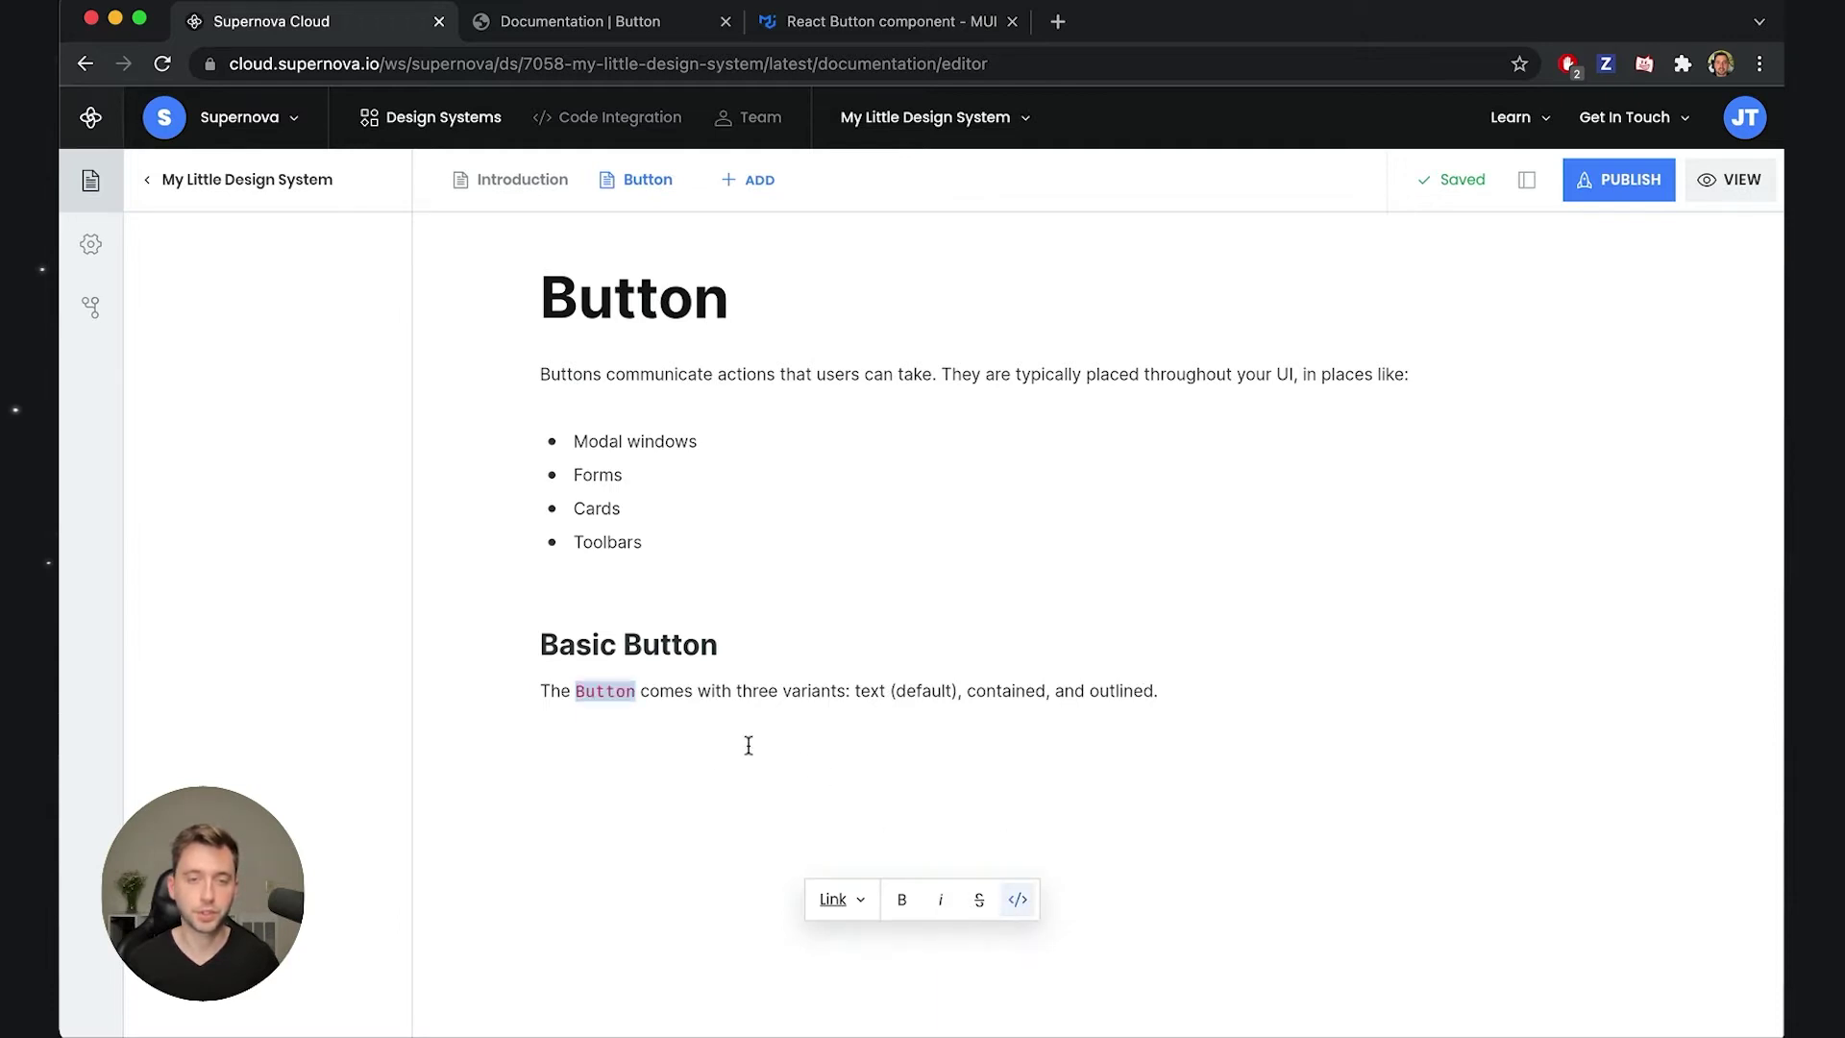
pyautogui.click(828, 722)
pyautogui.press('Return')
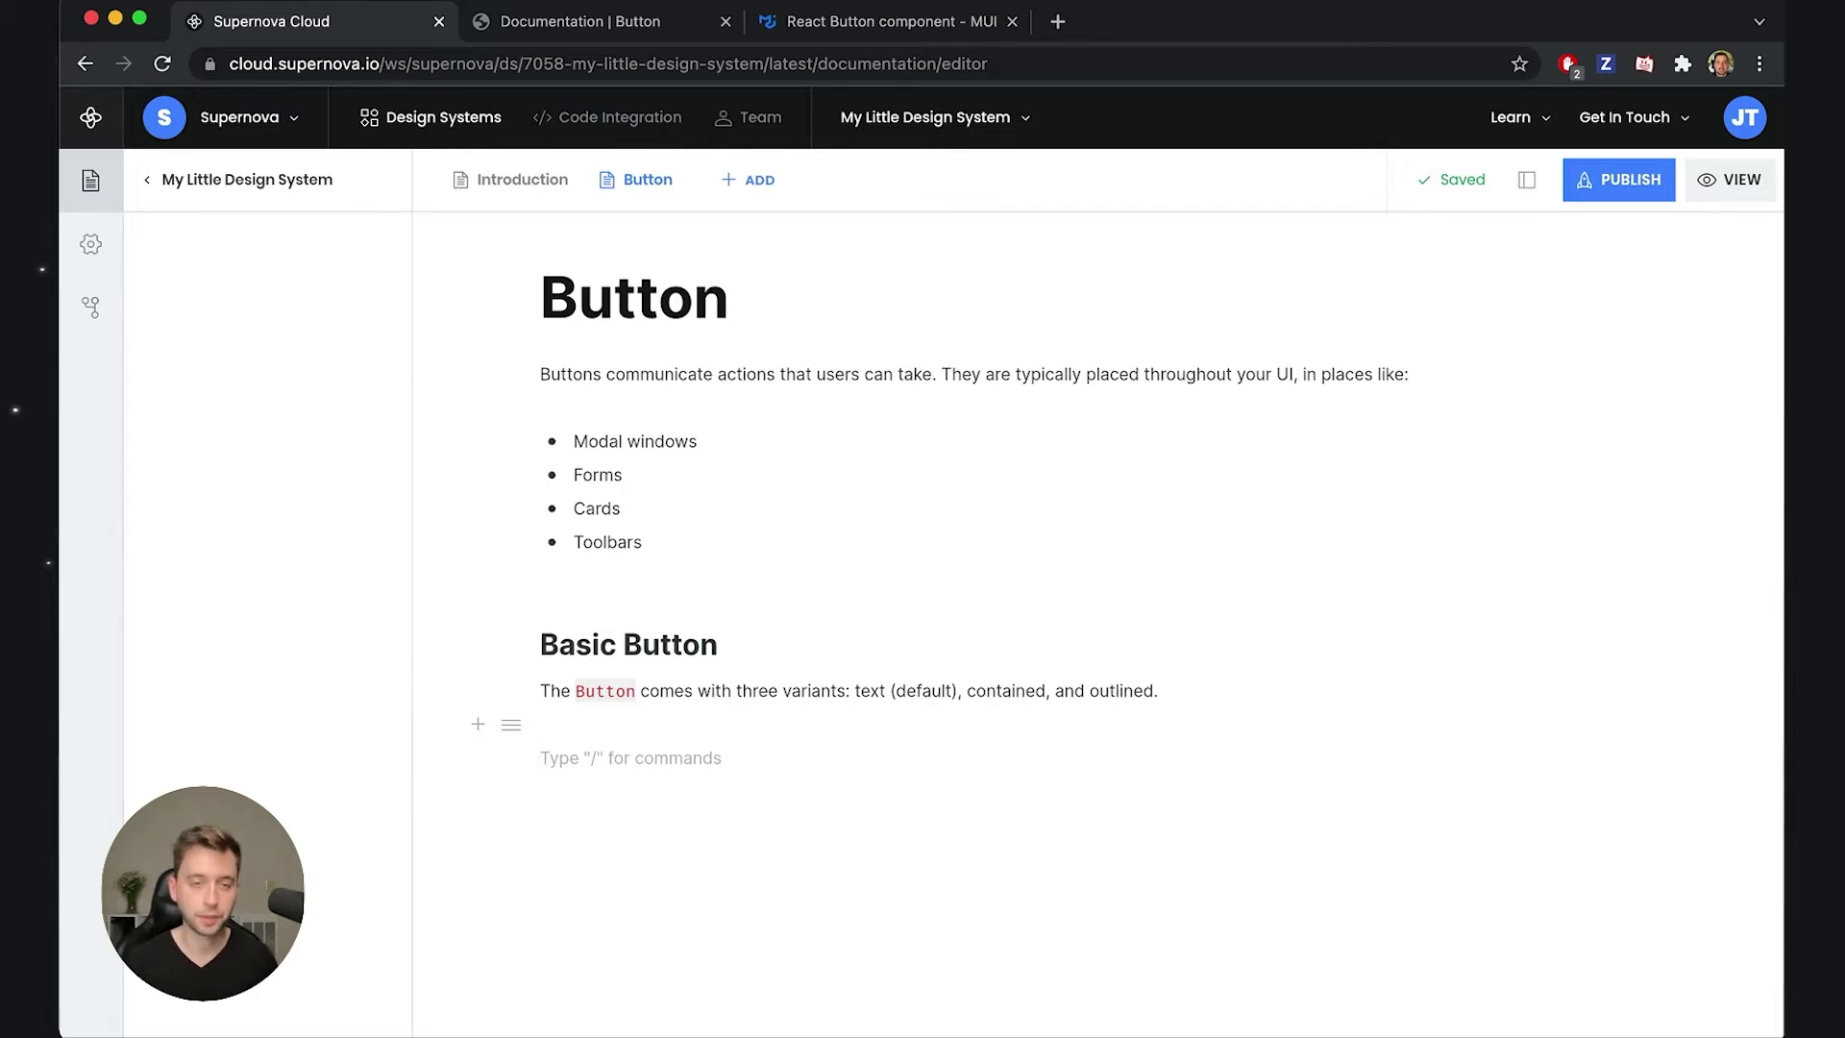
# - Insert a Render React Code block via /render and change the label word 'me' to 'this button'
pyautogui.write('/')
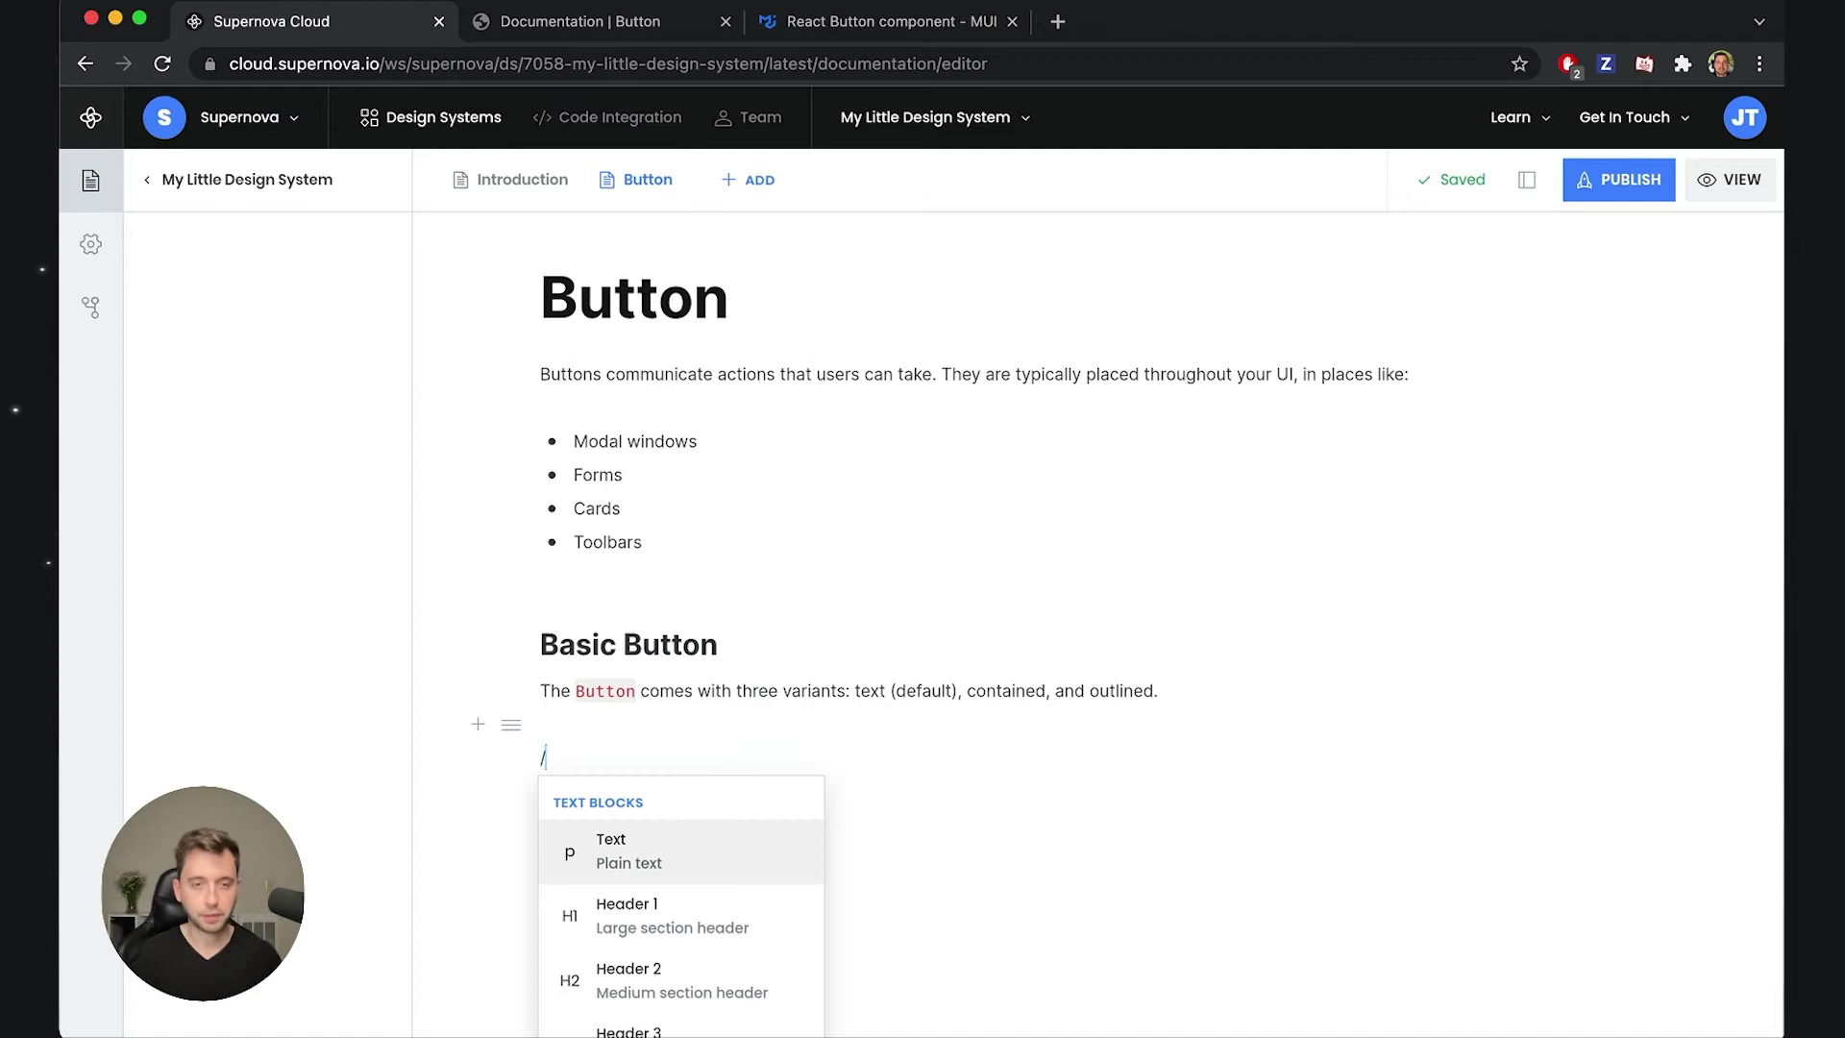
pyautogui.write('render')
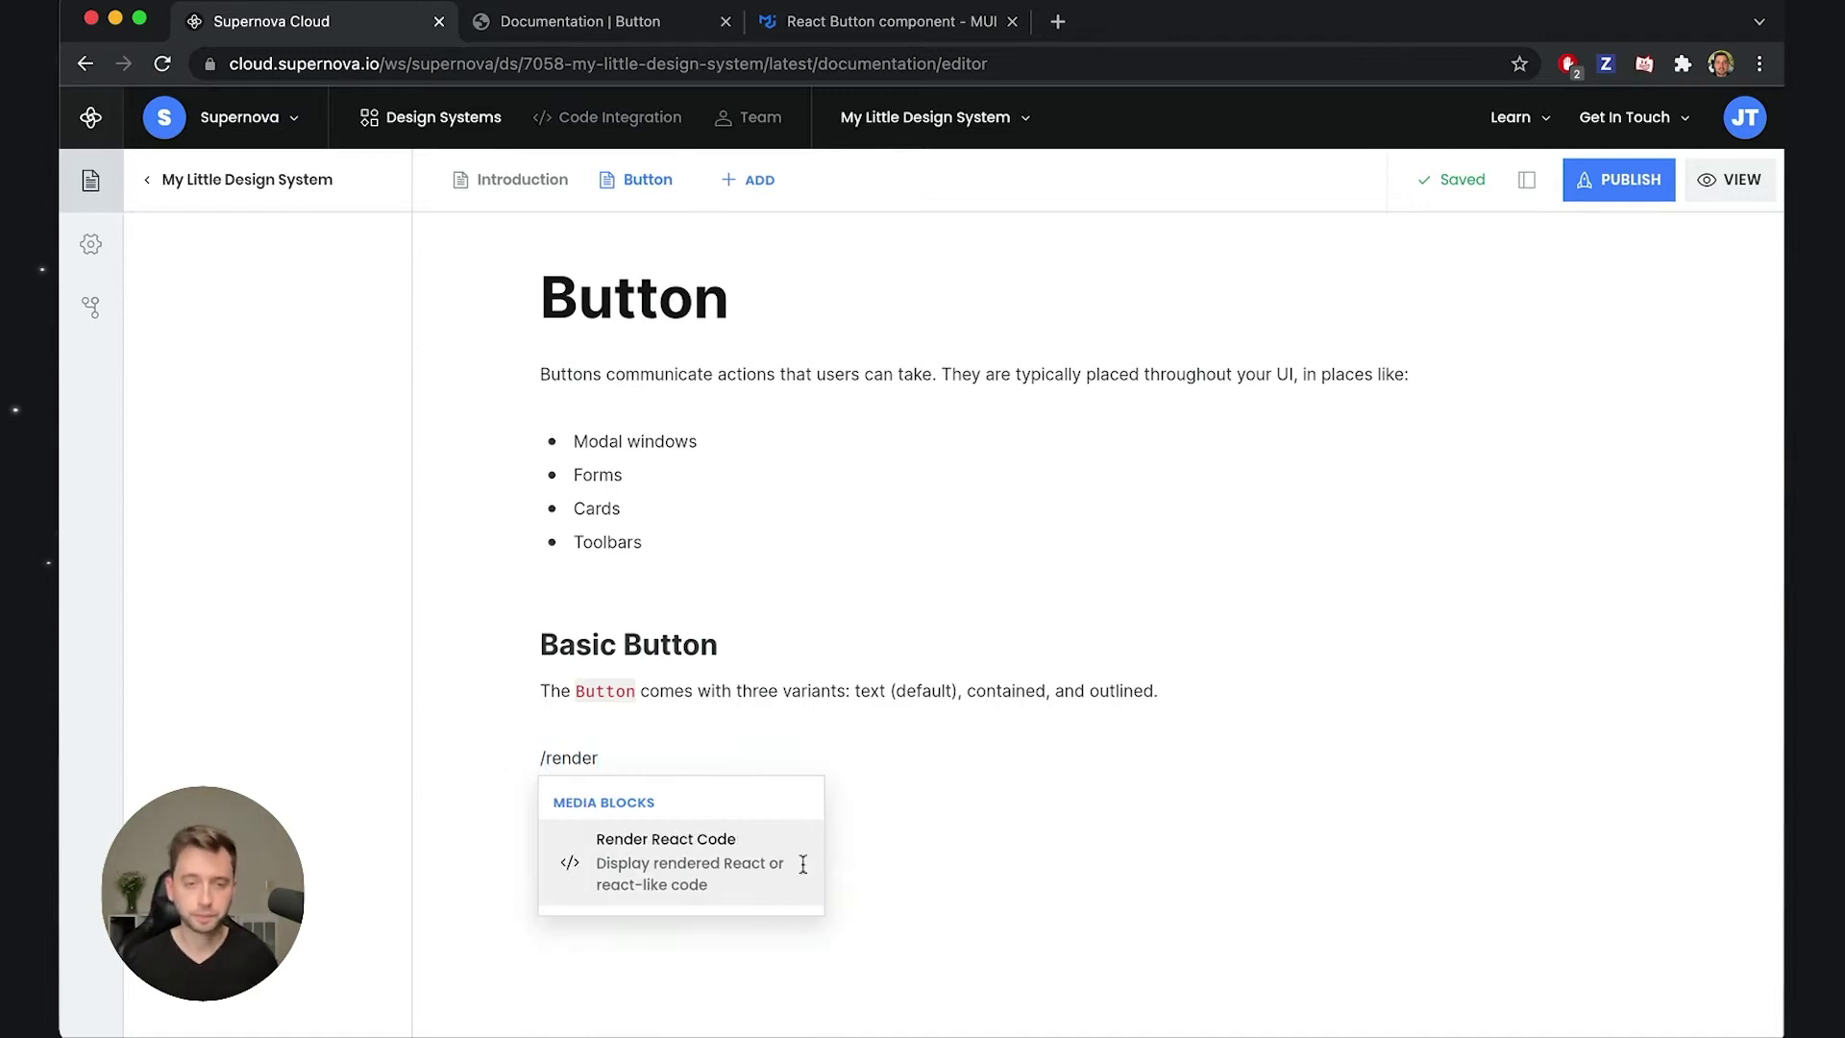
pyautogui.click(752, 872)
pyautogui.scroll(-4, 961, 749)
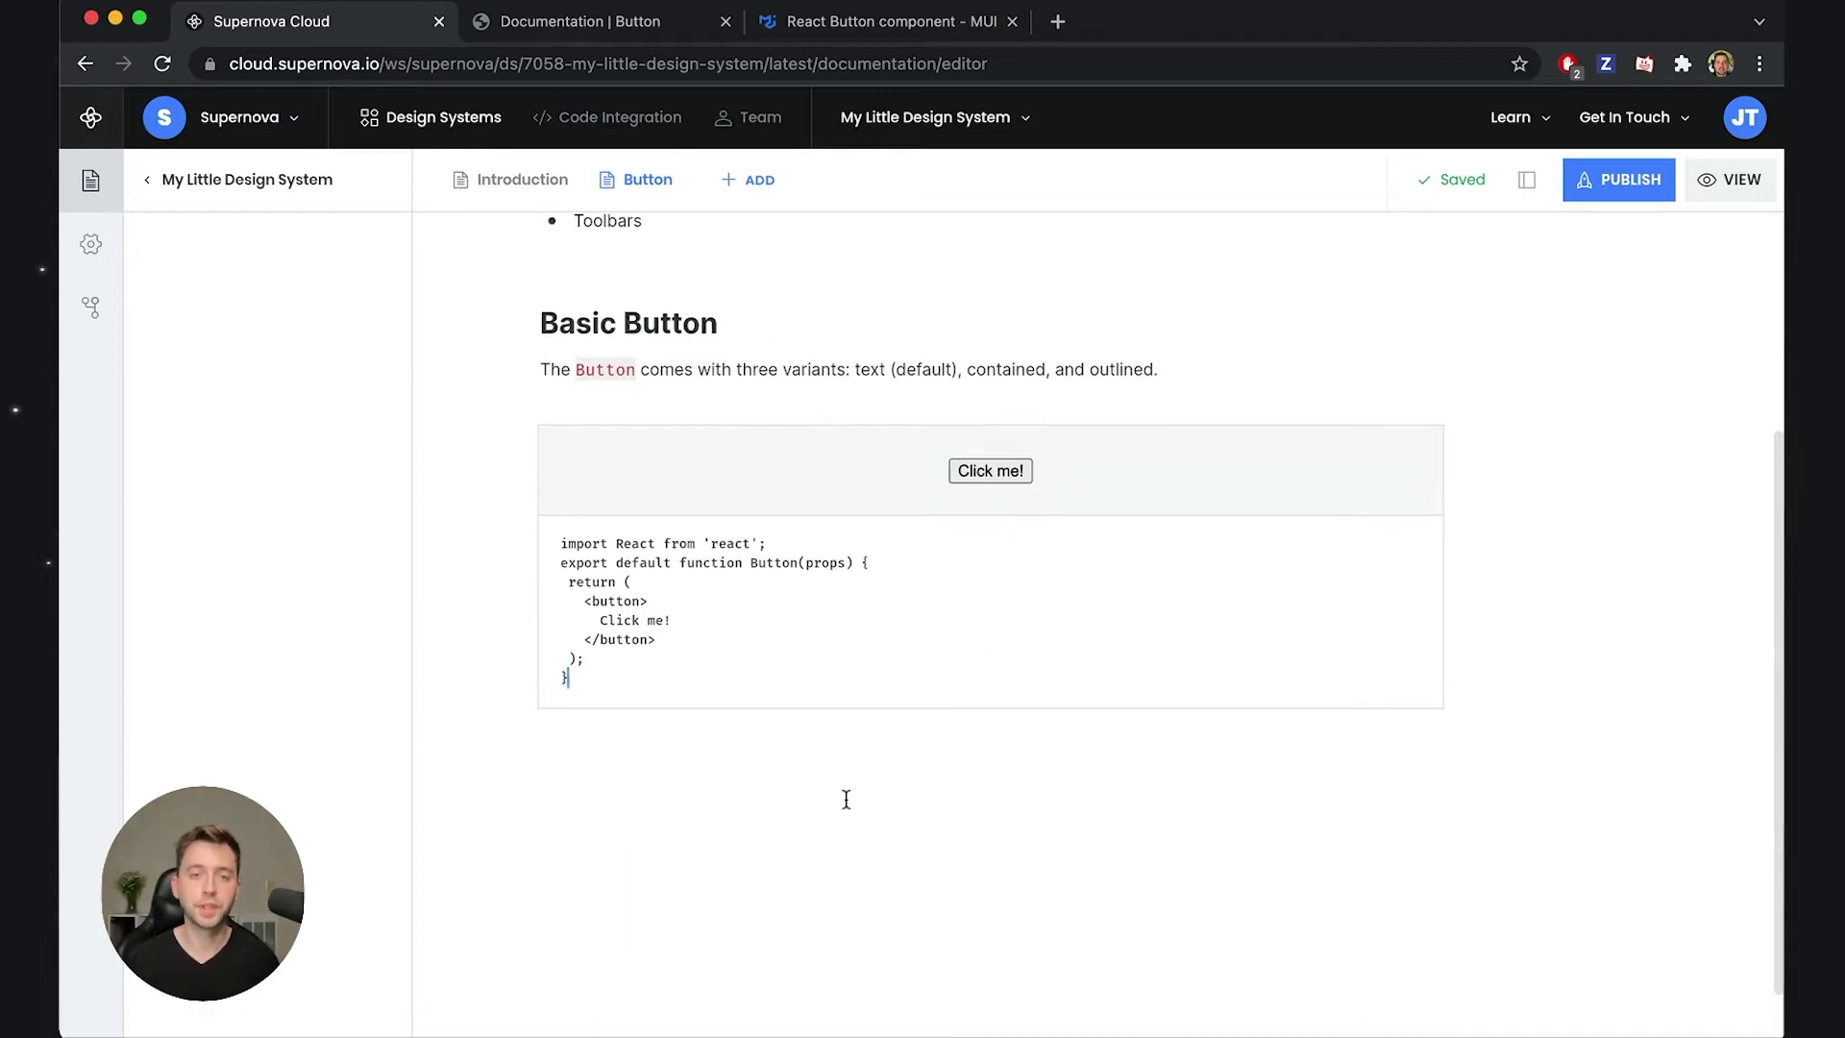
pyautogui.scroll(2, 841, 846)
pyautogui.scroll(-1, 853, 903)
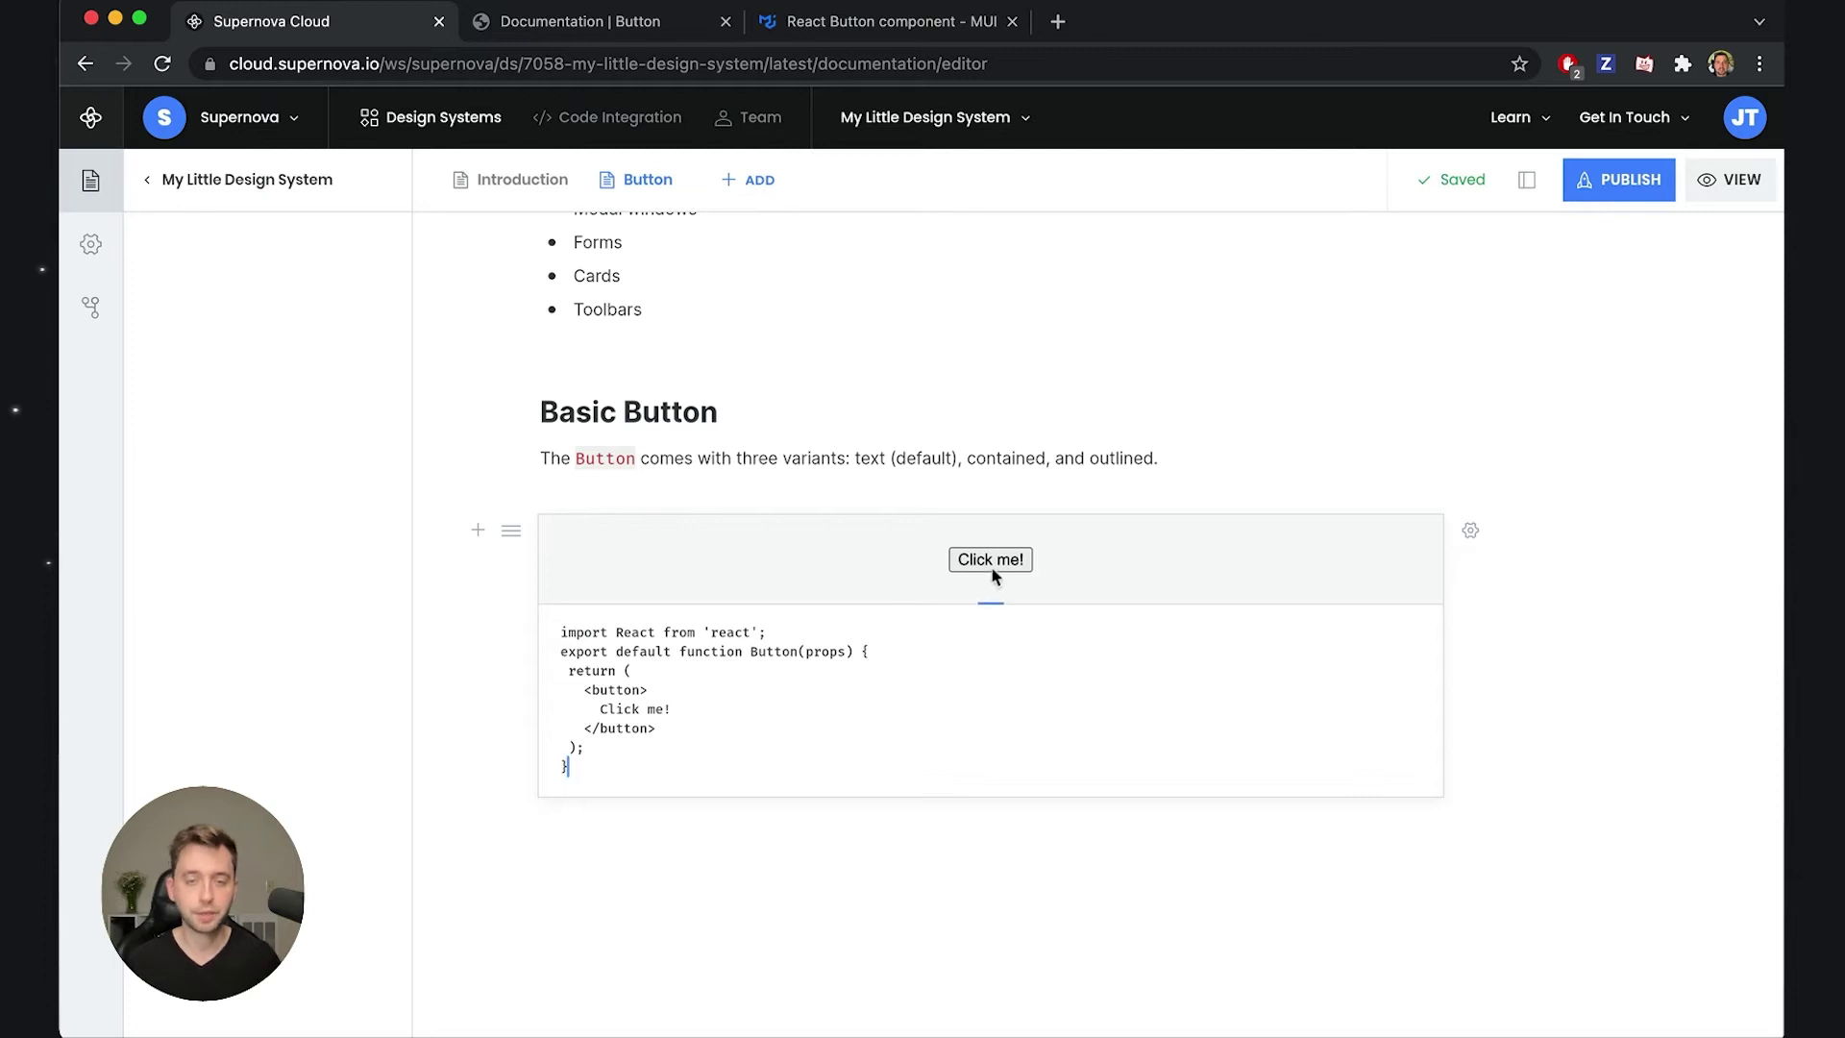
pyautogui.doubleClick(654, 710)
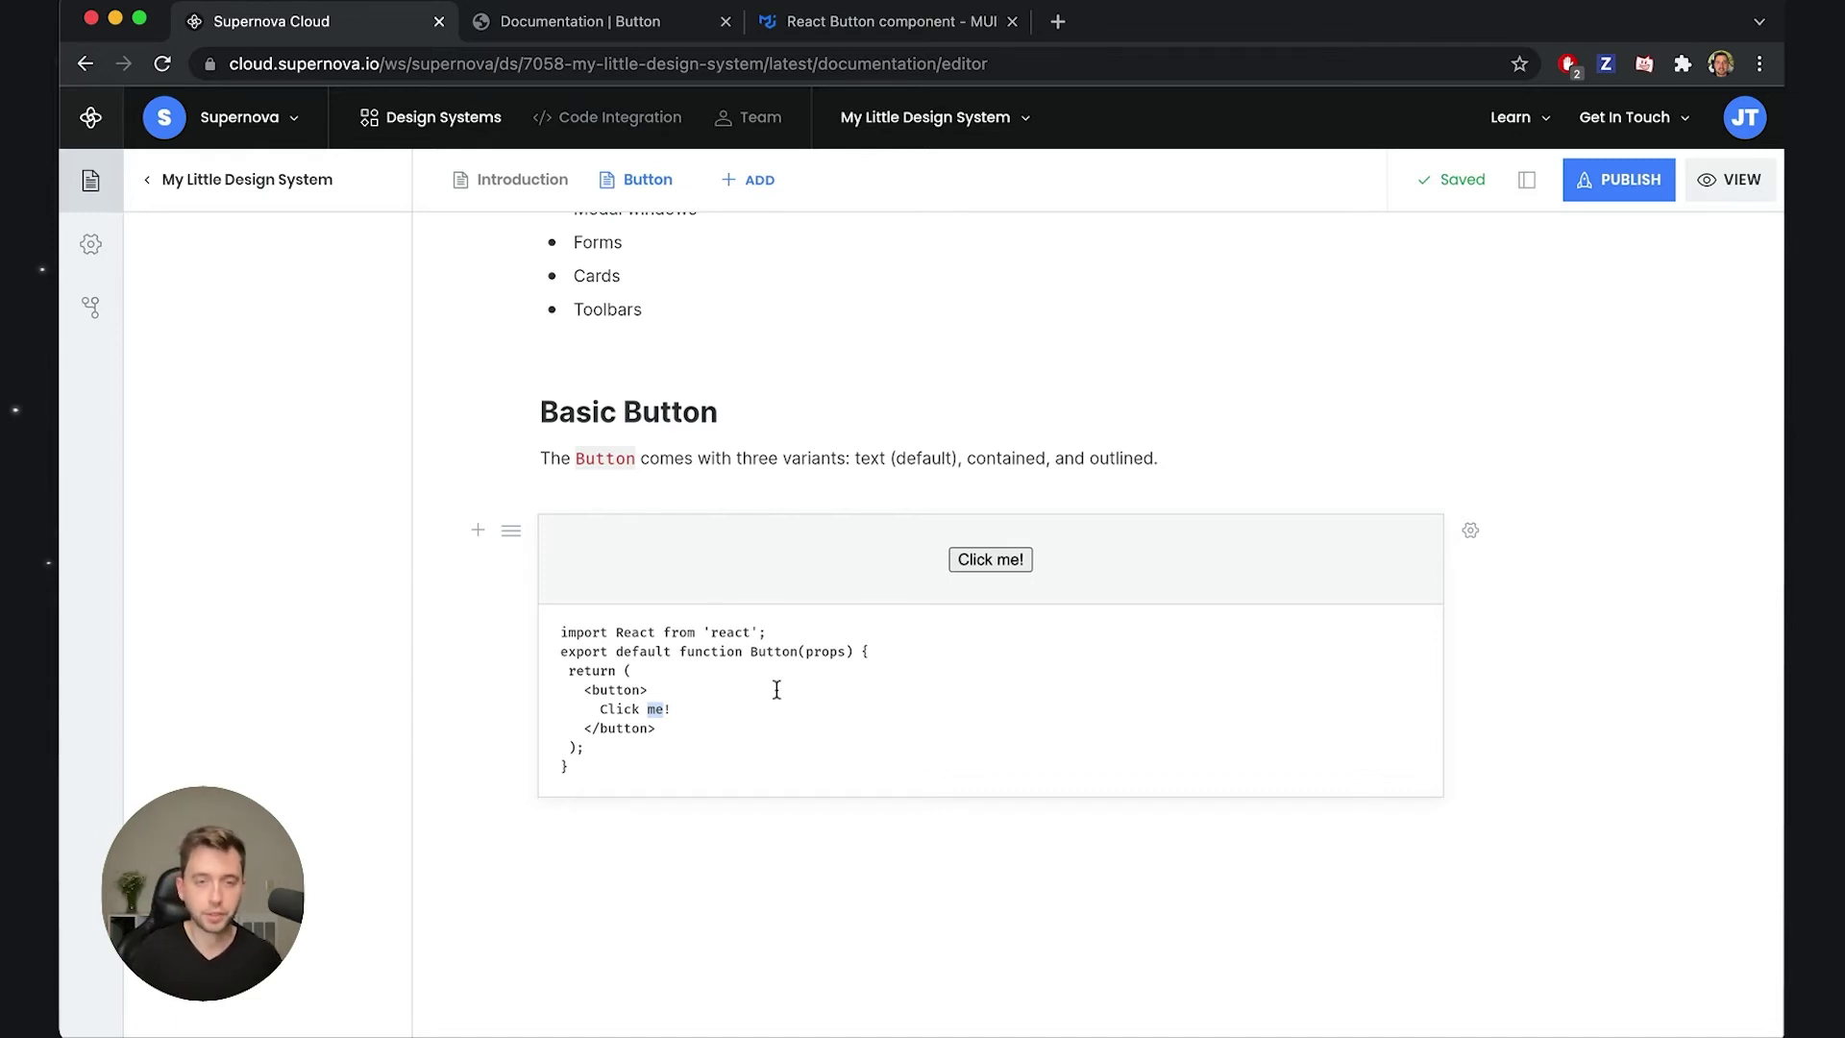
pyautogui.write('this')
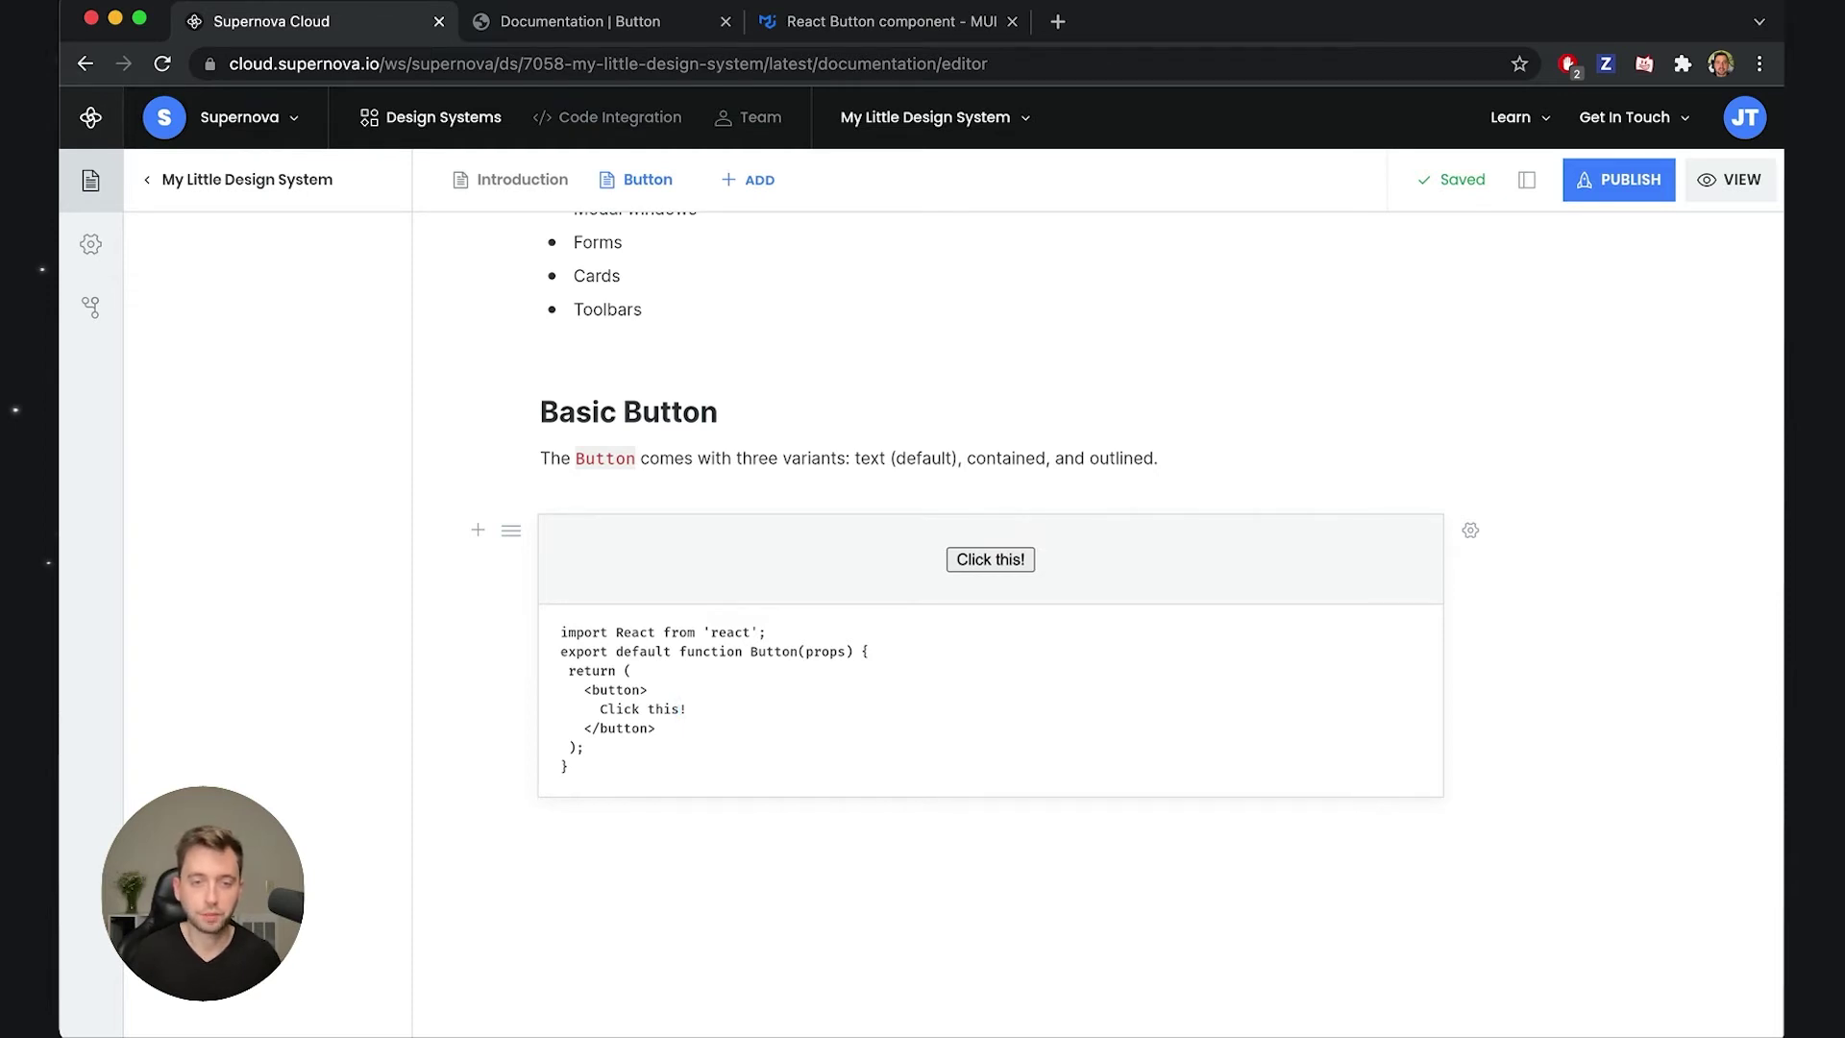
pyautogui.write(' button')
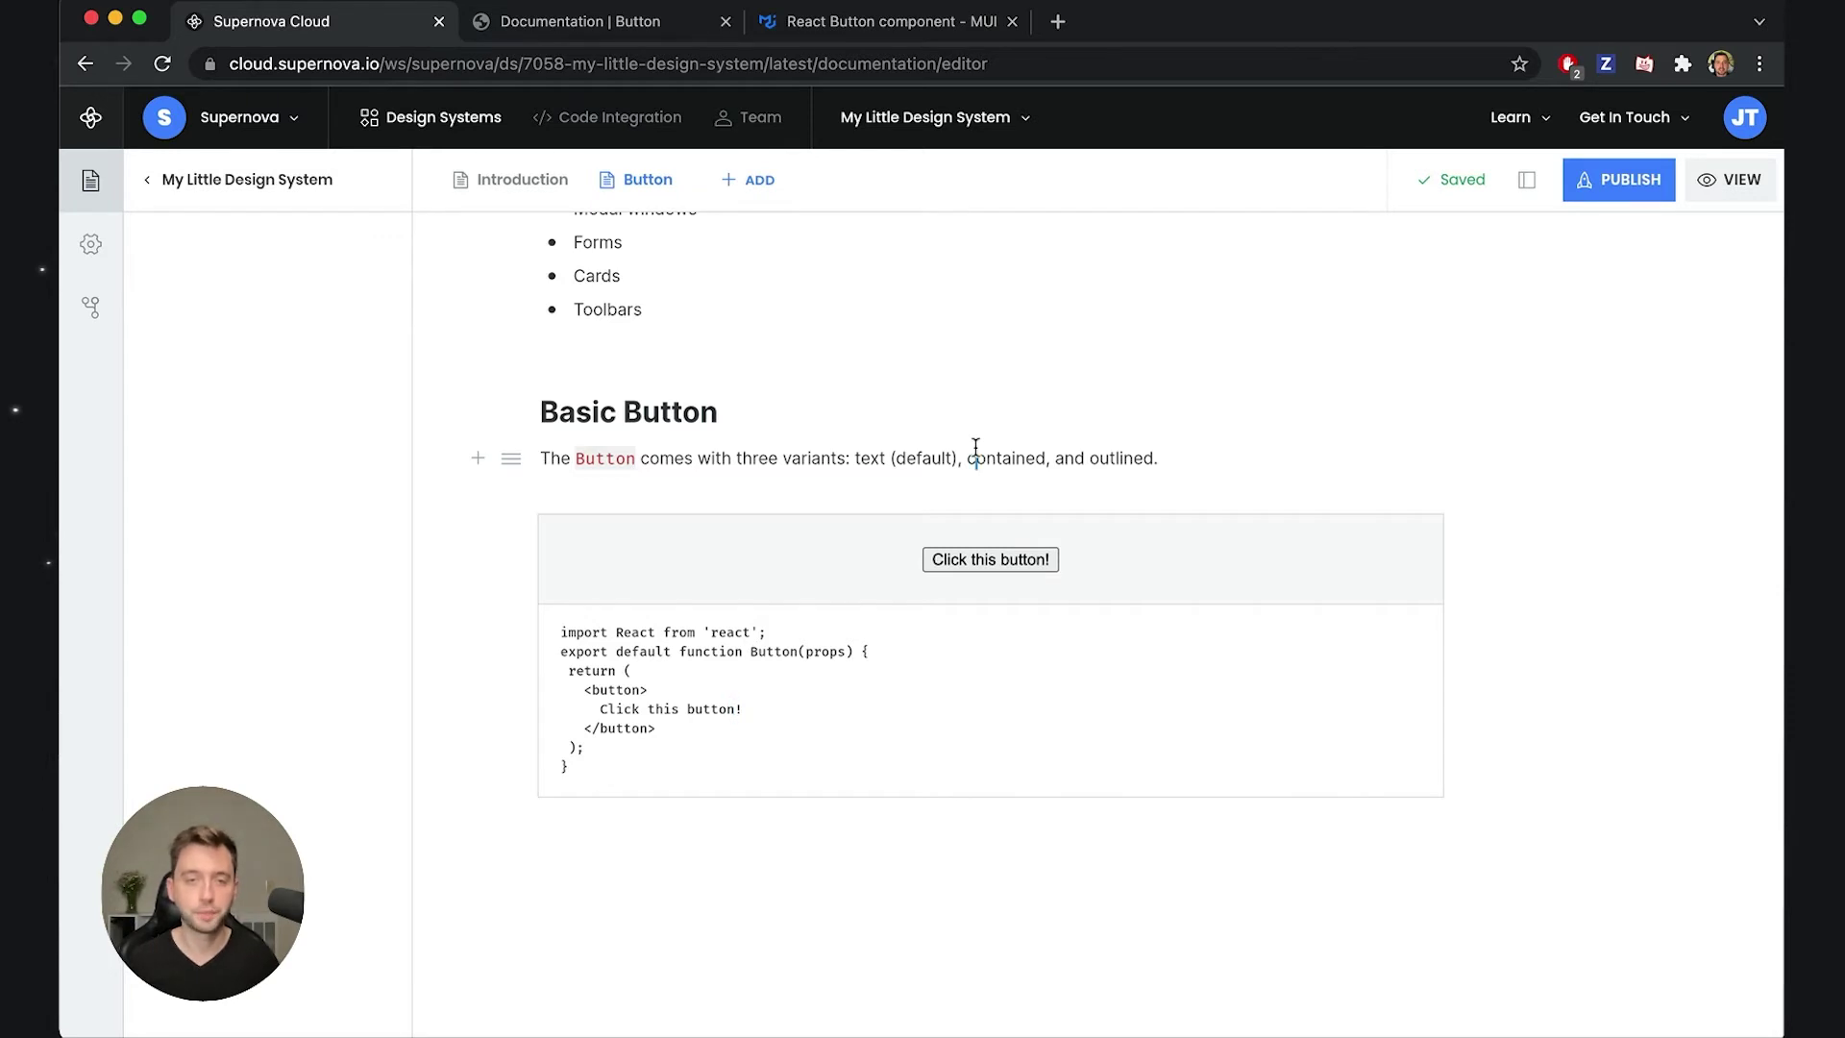
pyautogui.click(1619, 183)
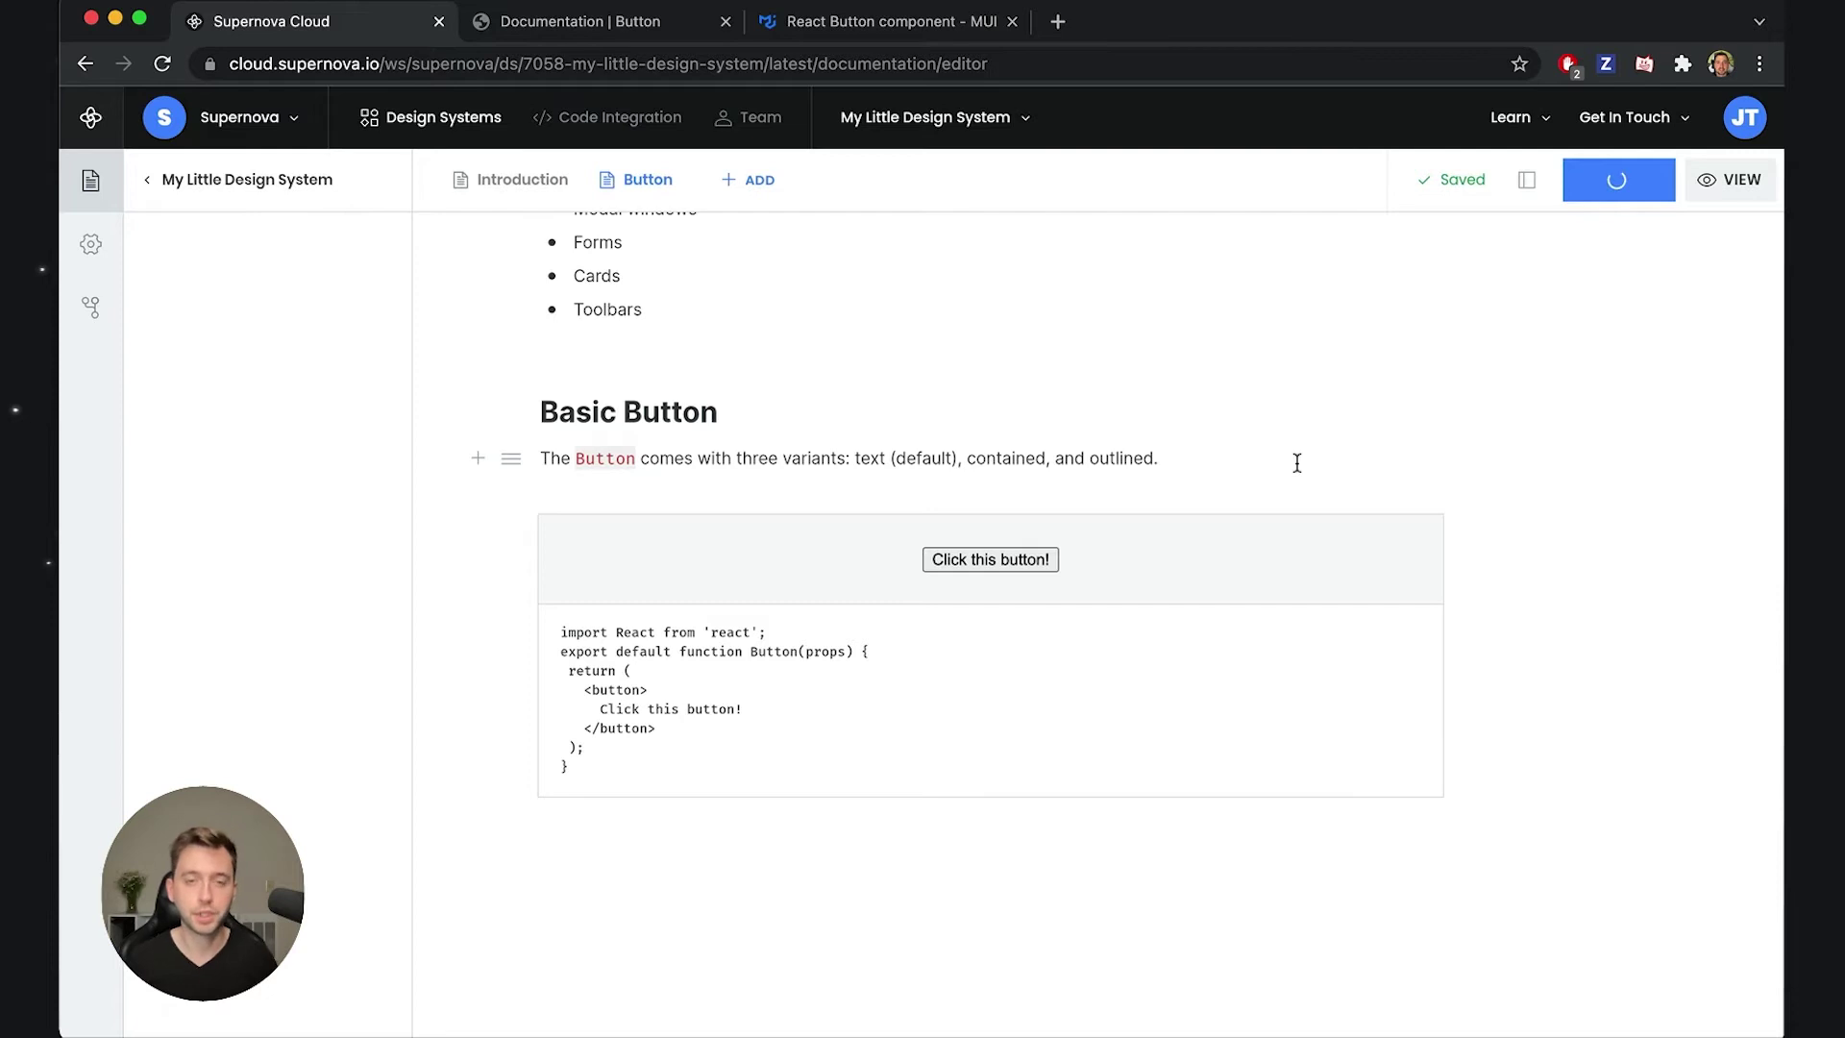
pyautogui.scroll(2, 1297, 463)
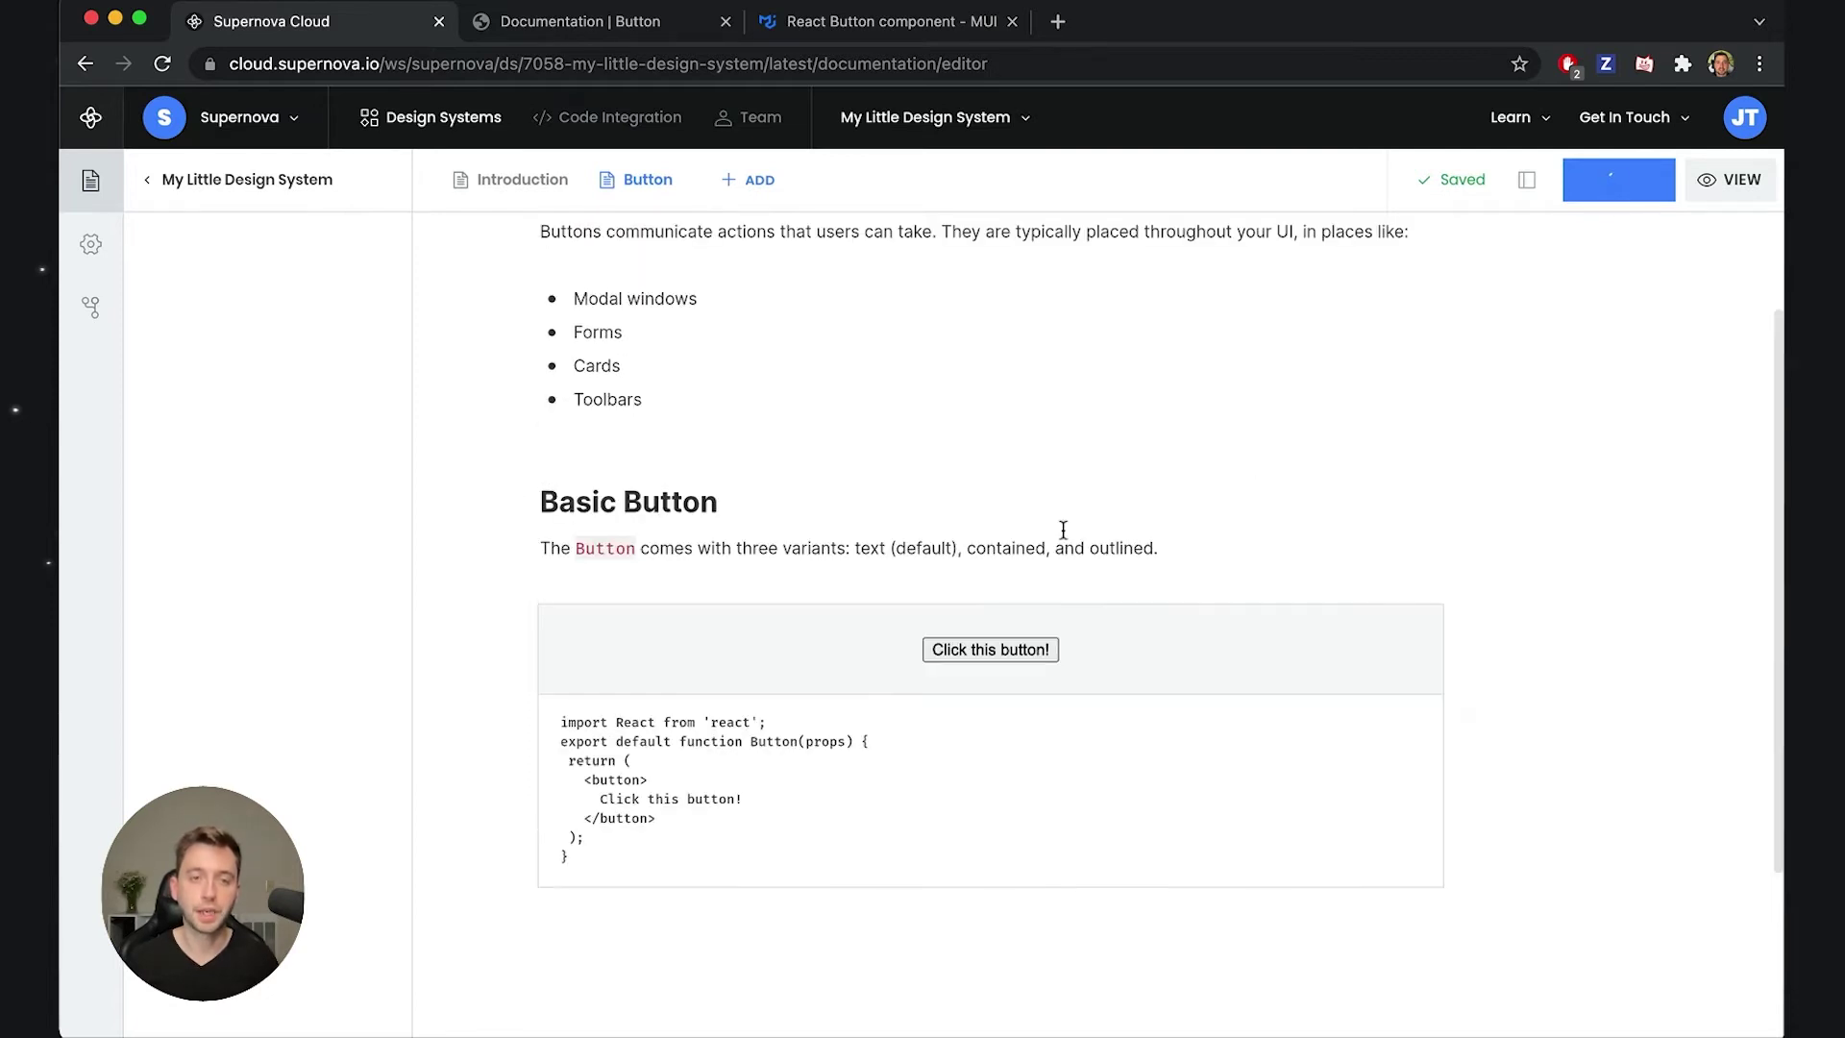
pyautogui.scroll(3, 984, 535)
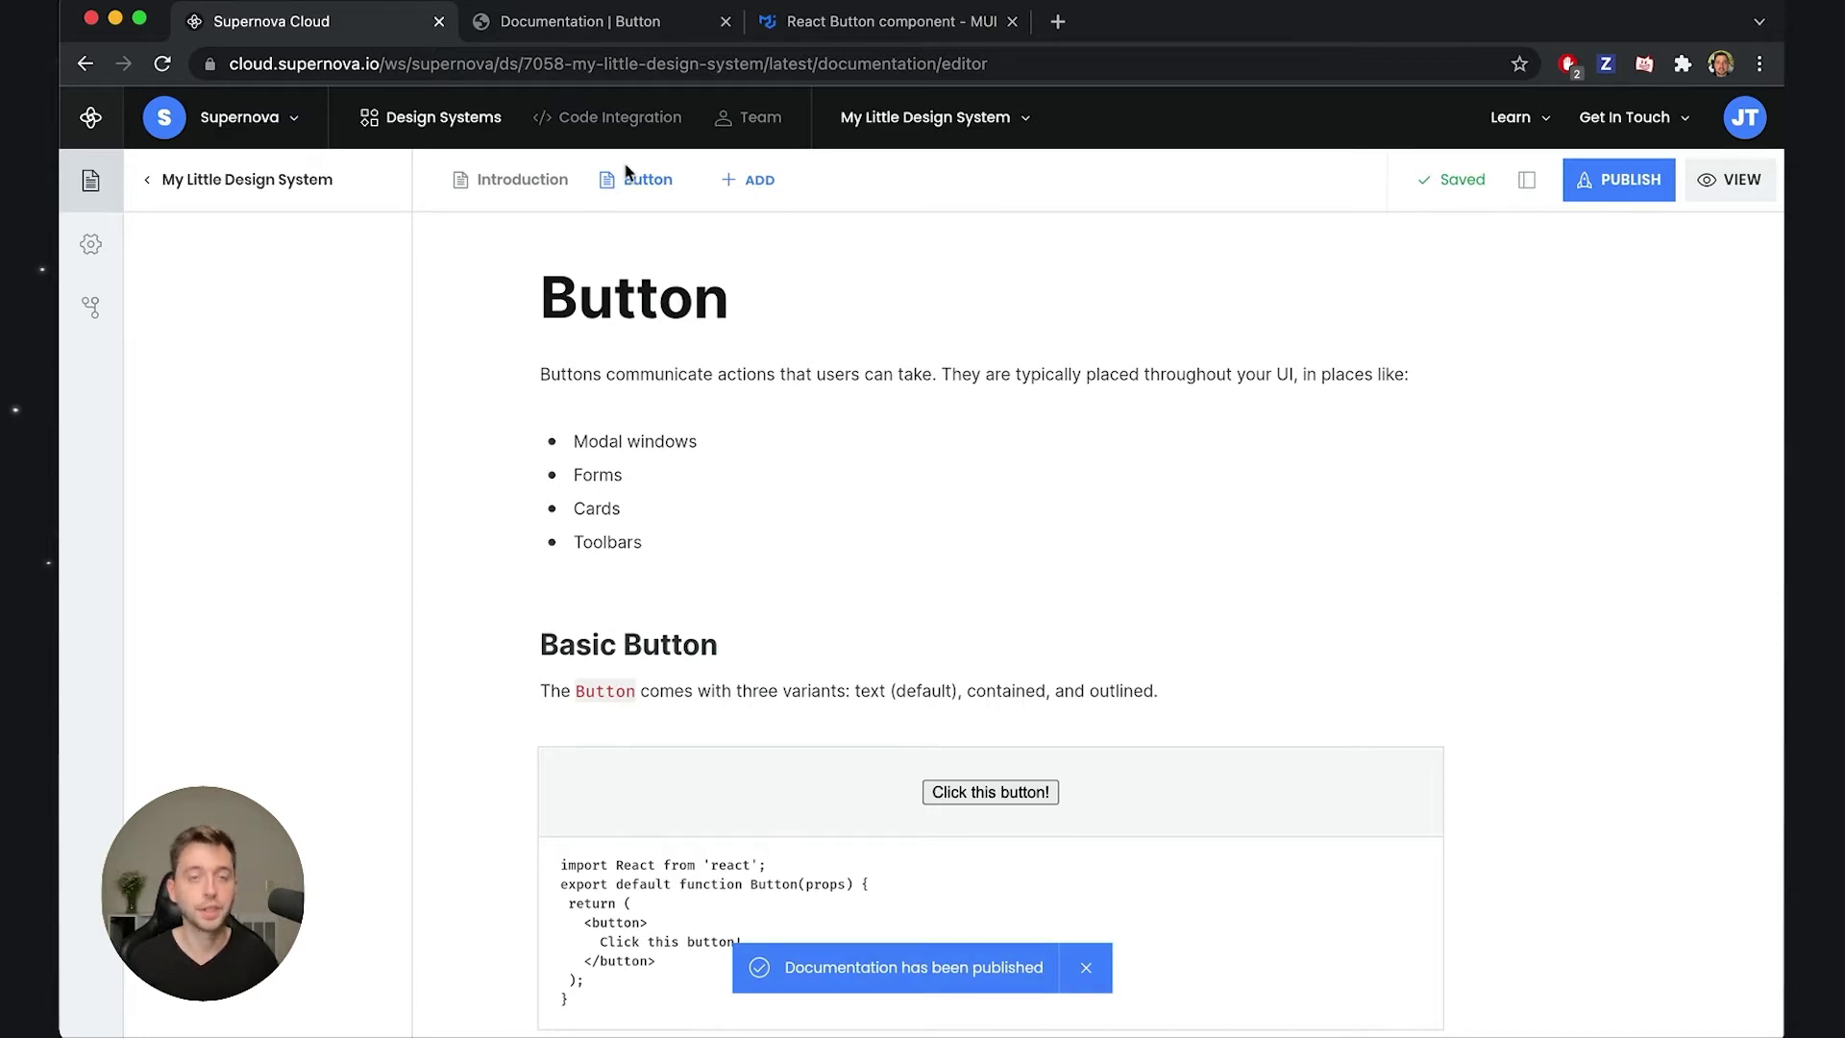
pyautogui.click(584, 29)
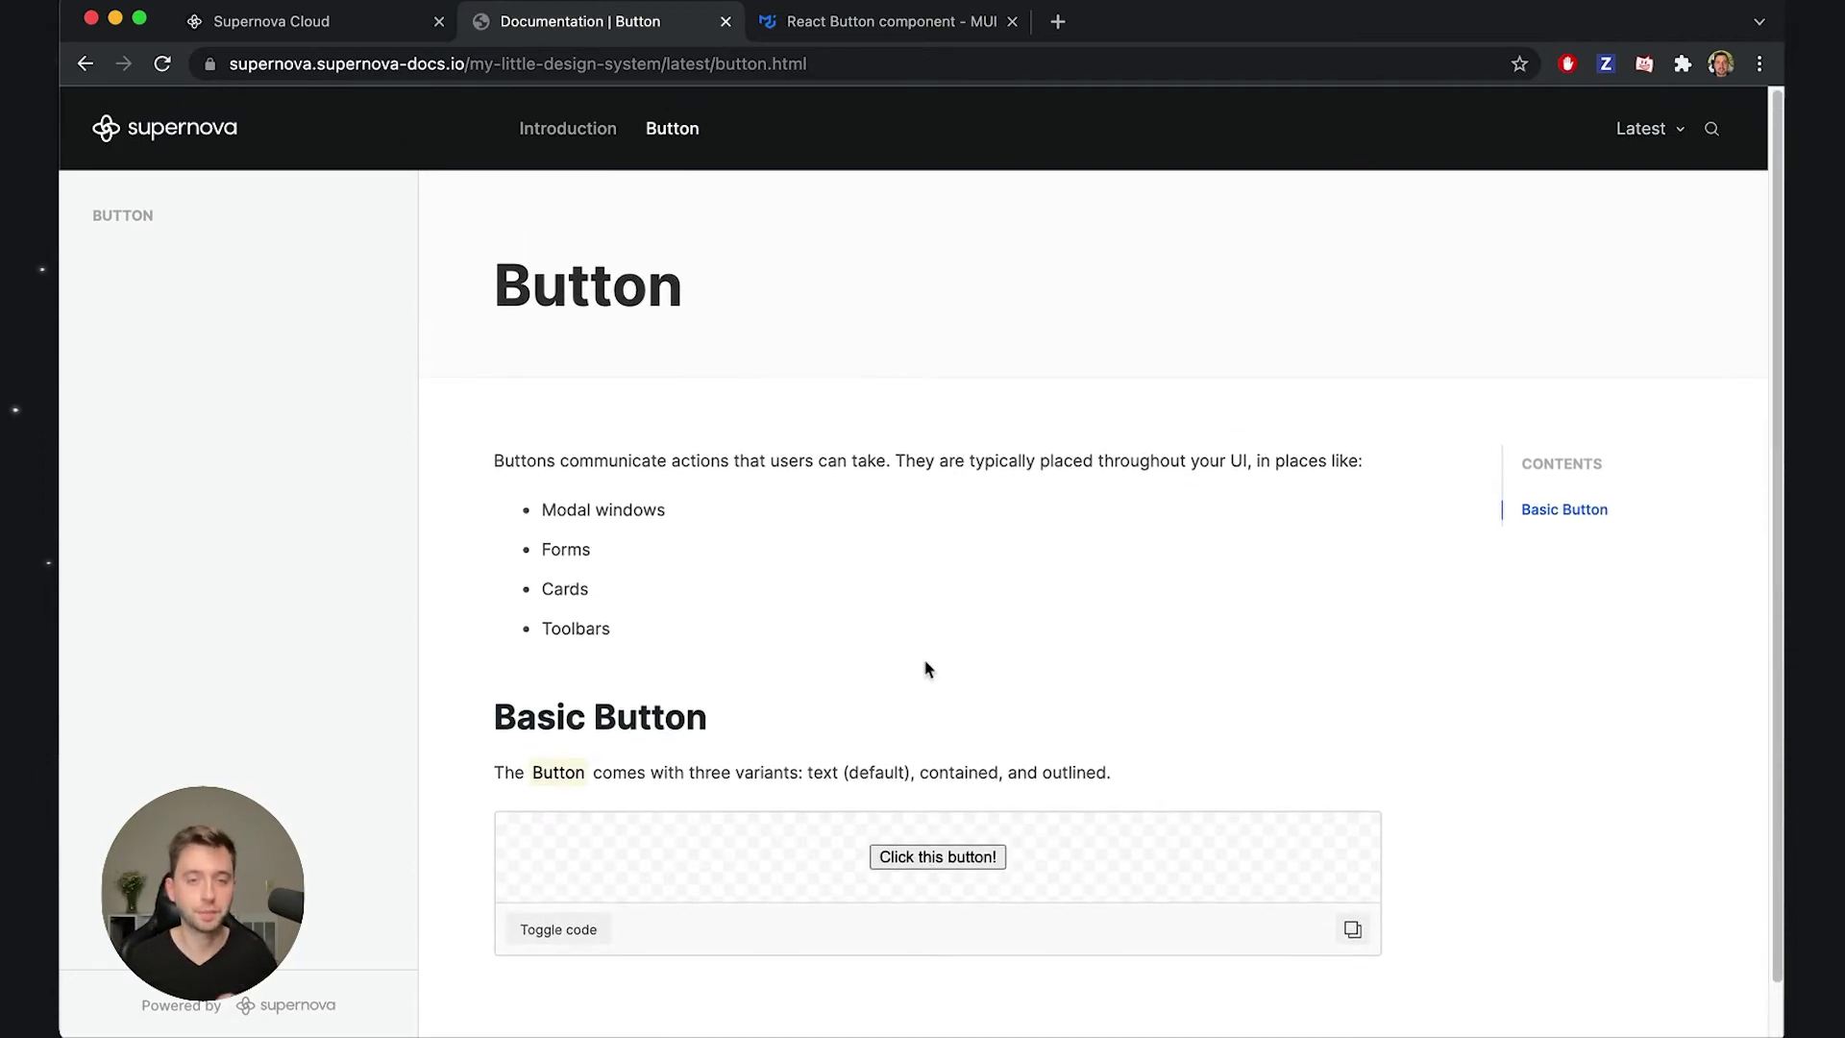
pyautogui.scroll(-1, 927, 668)
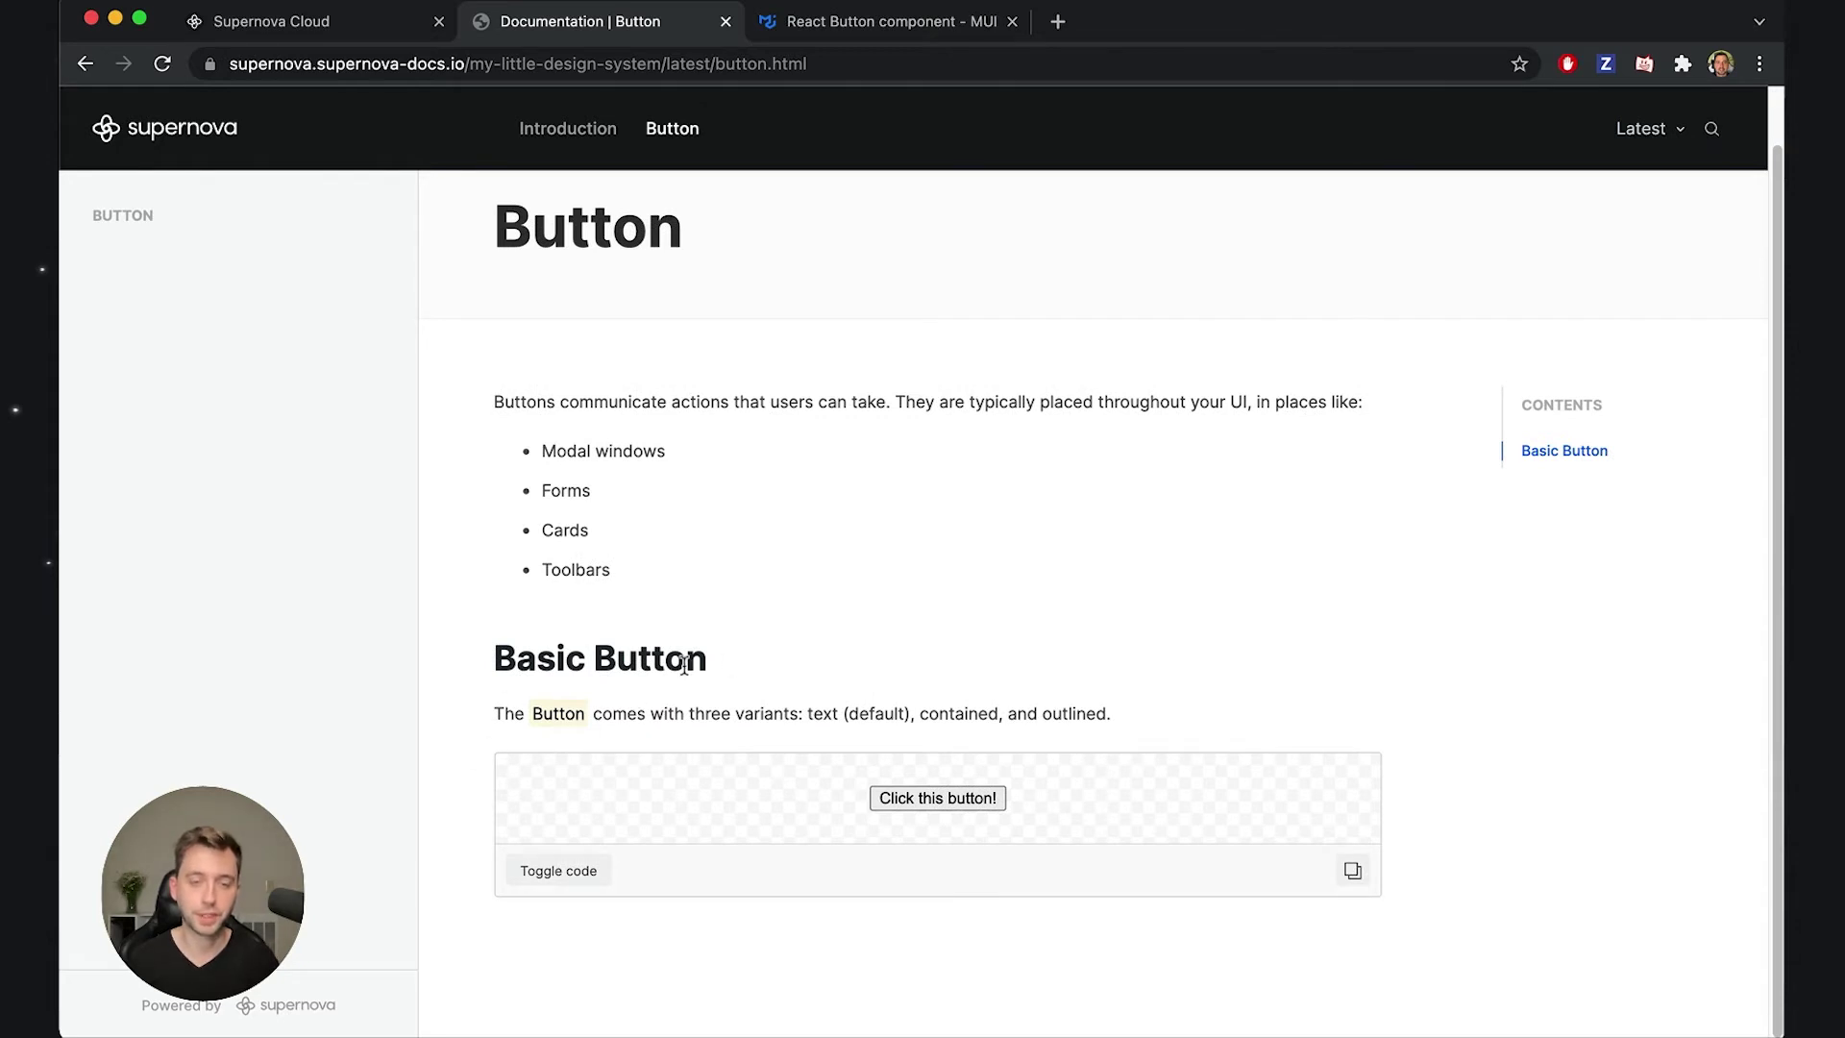
pyautogui.click(889, 804)
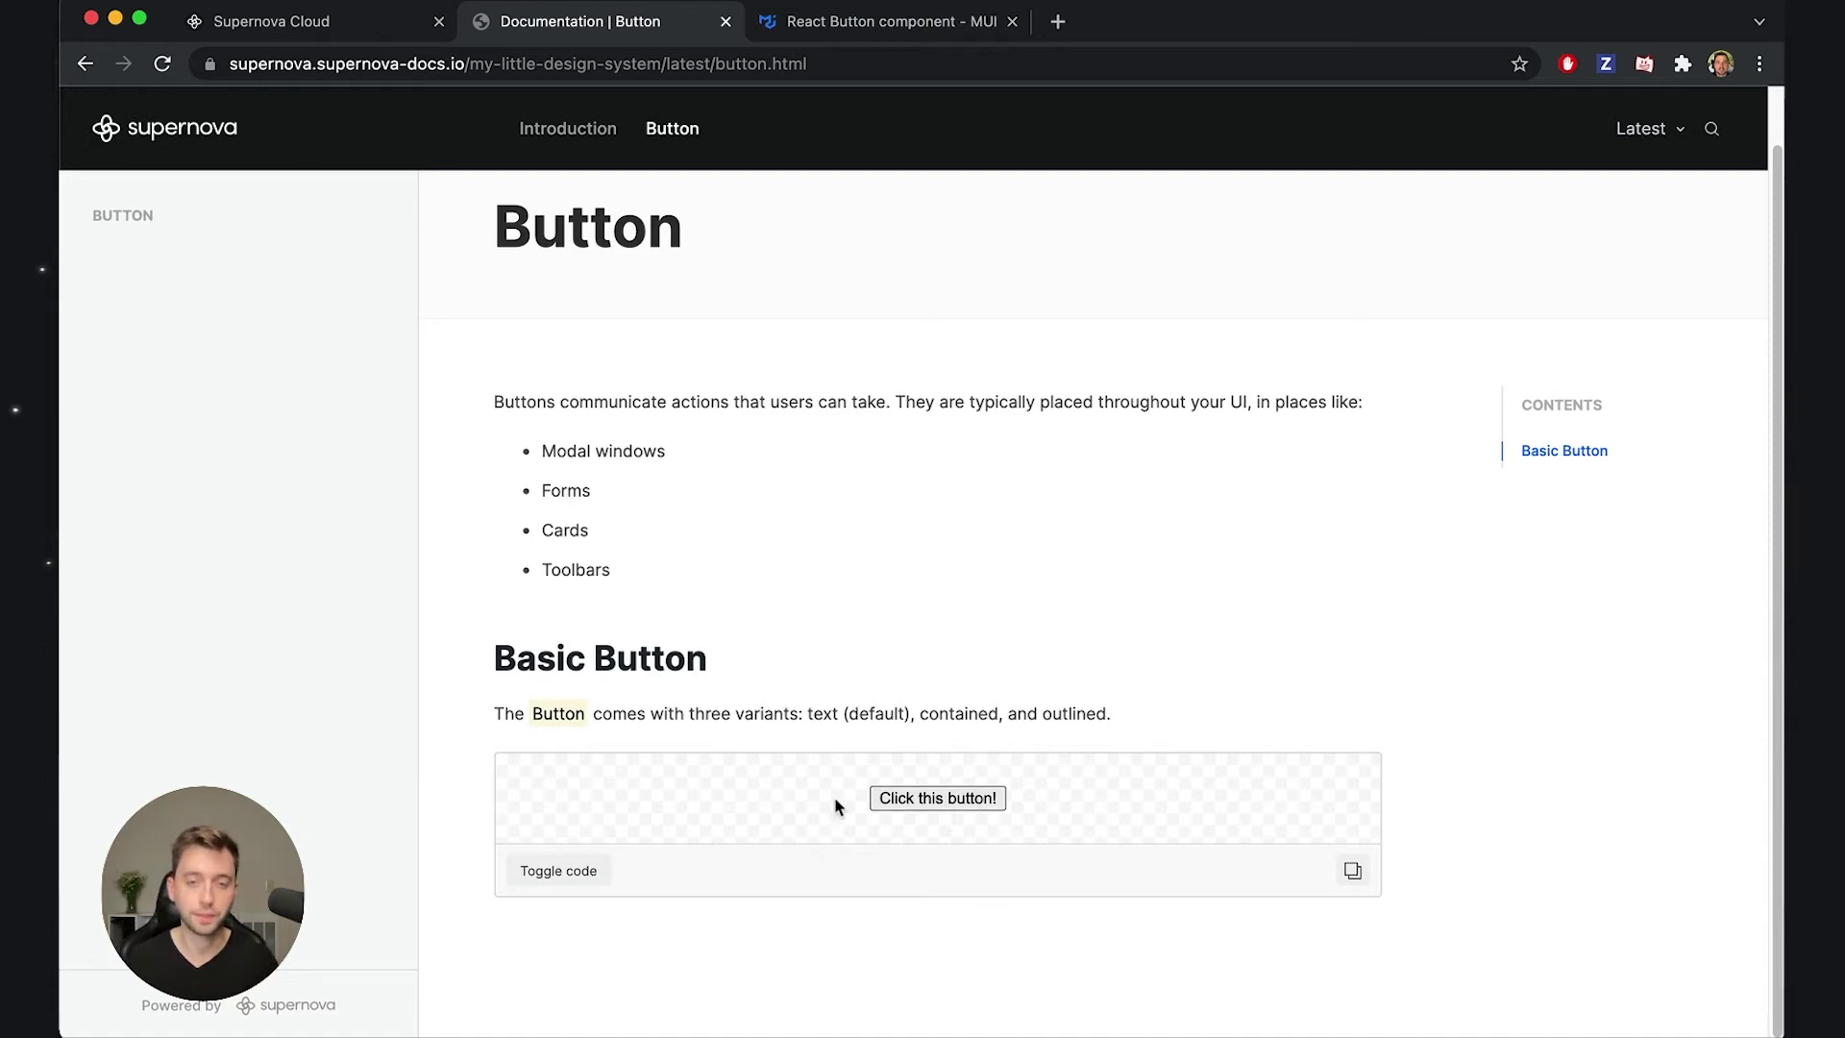
pyautogui.click(533, 887)
pyautogui.scroll(-3, 702, 757)
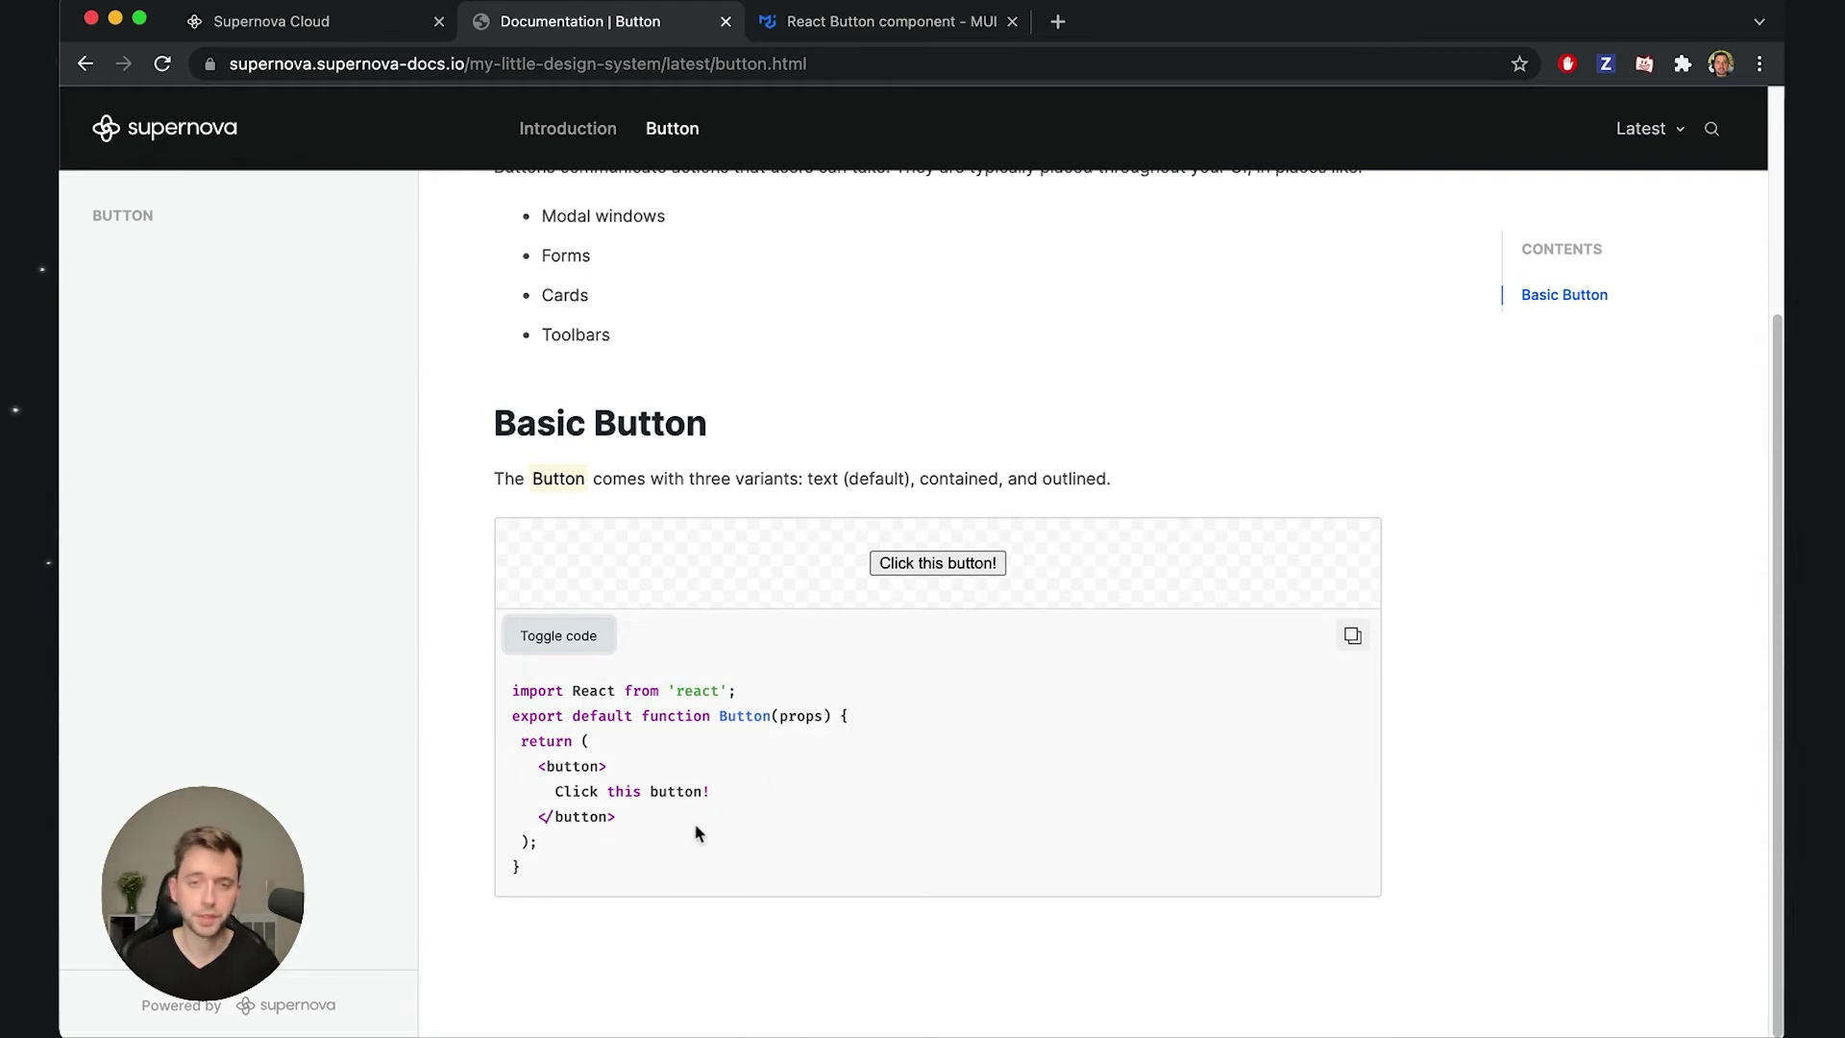
pyautogui.click(1478, 652)
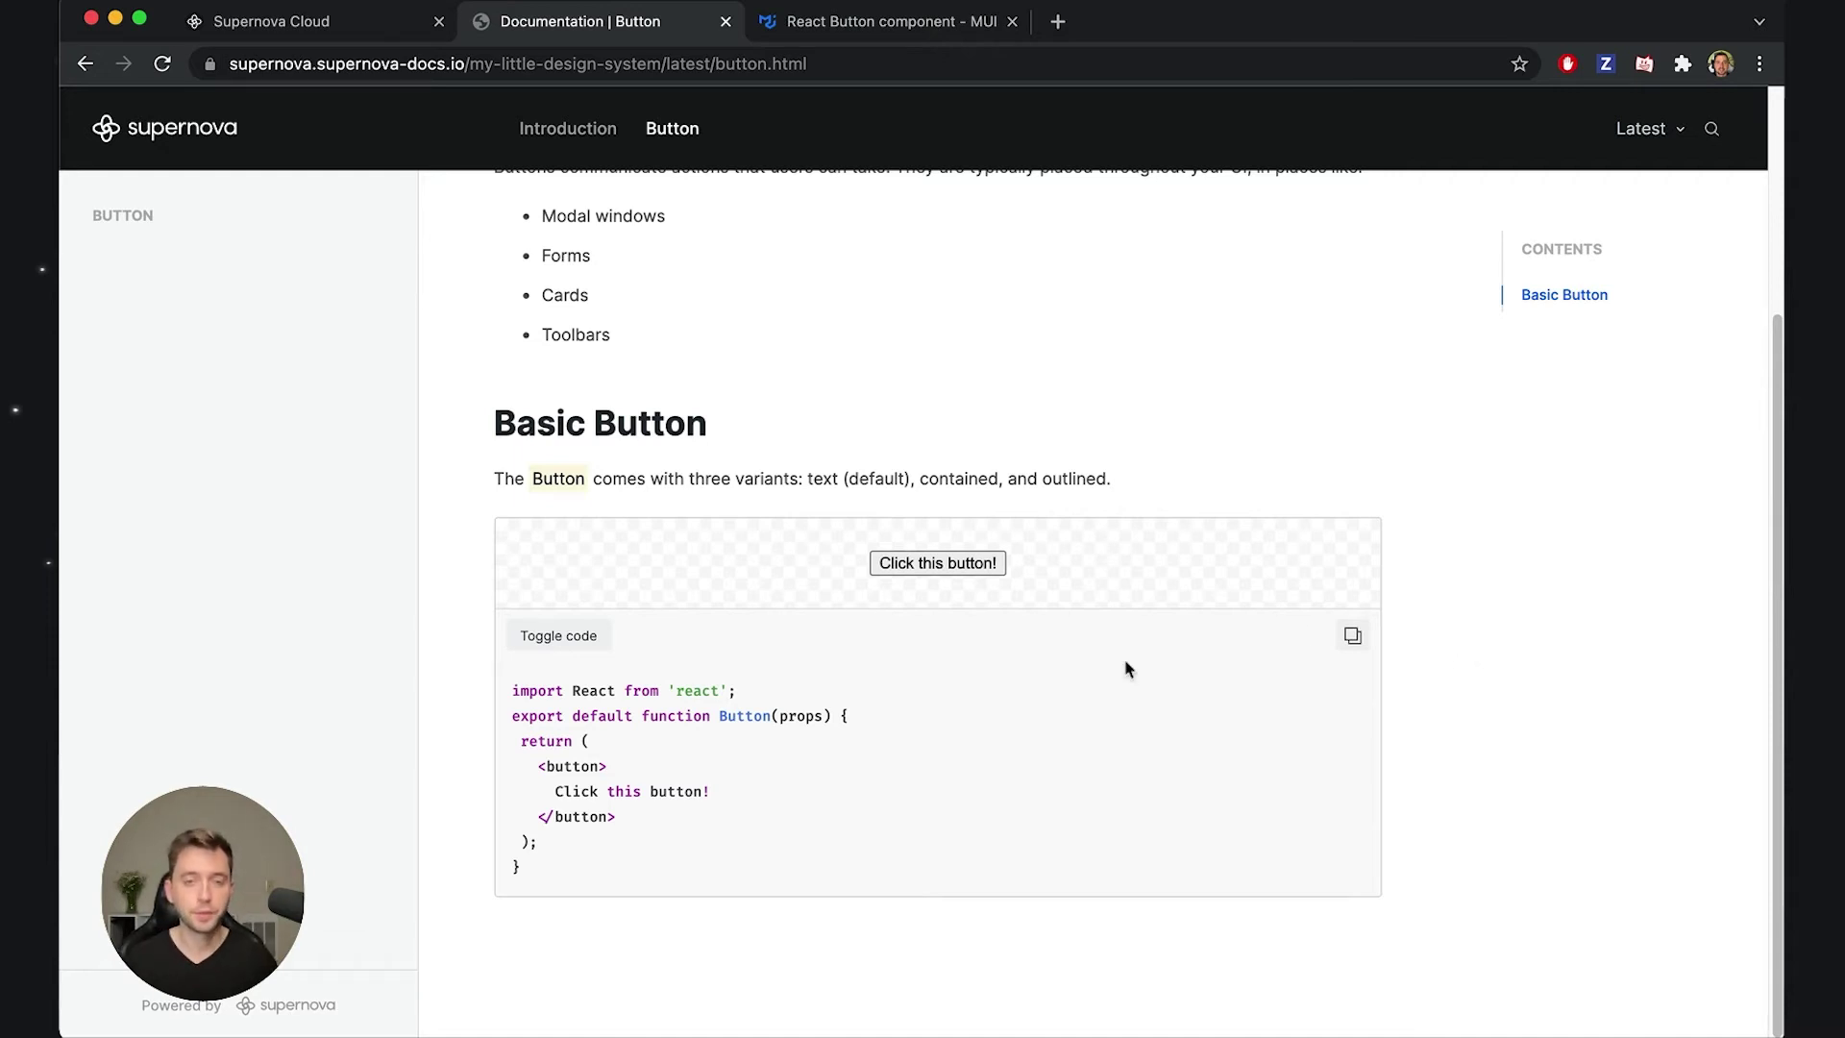
pyautogui.click(557, 636)
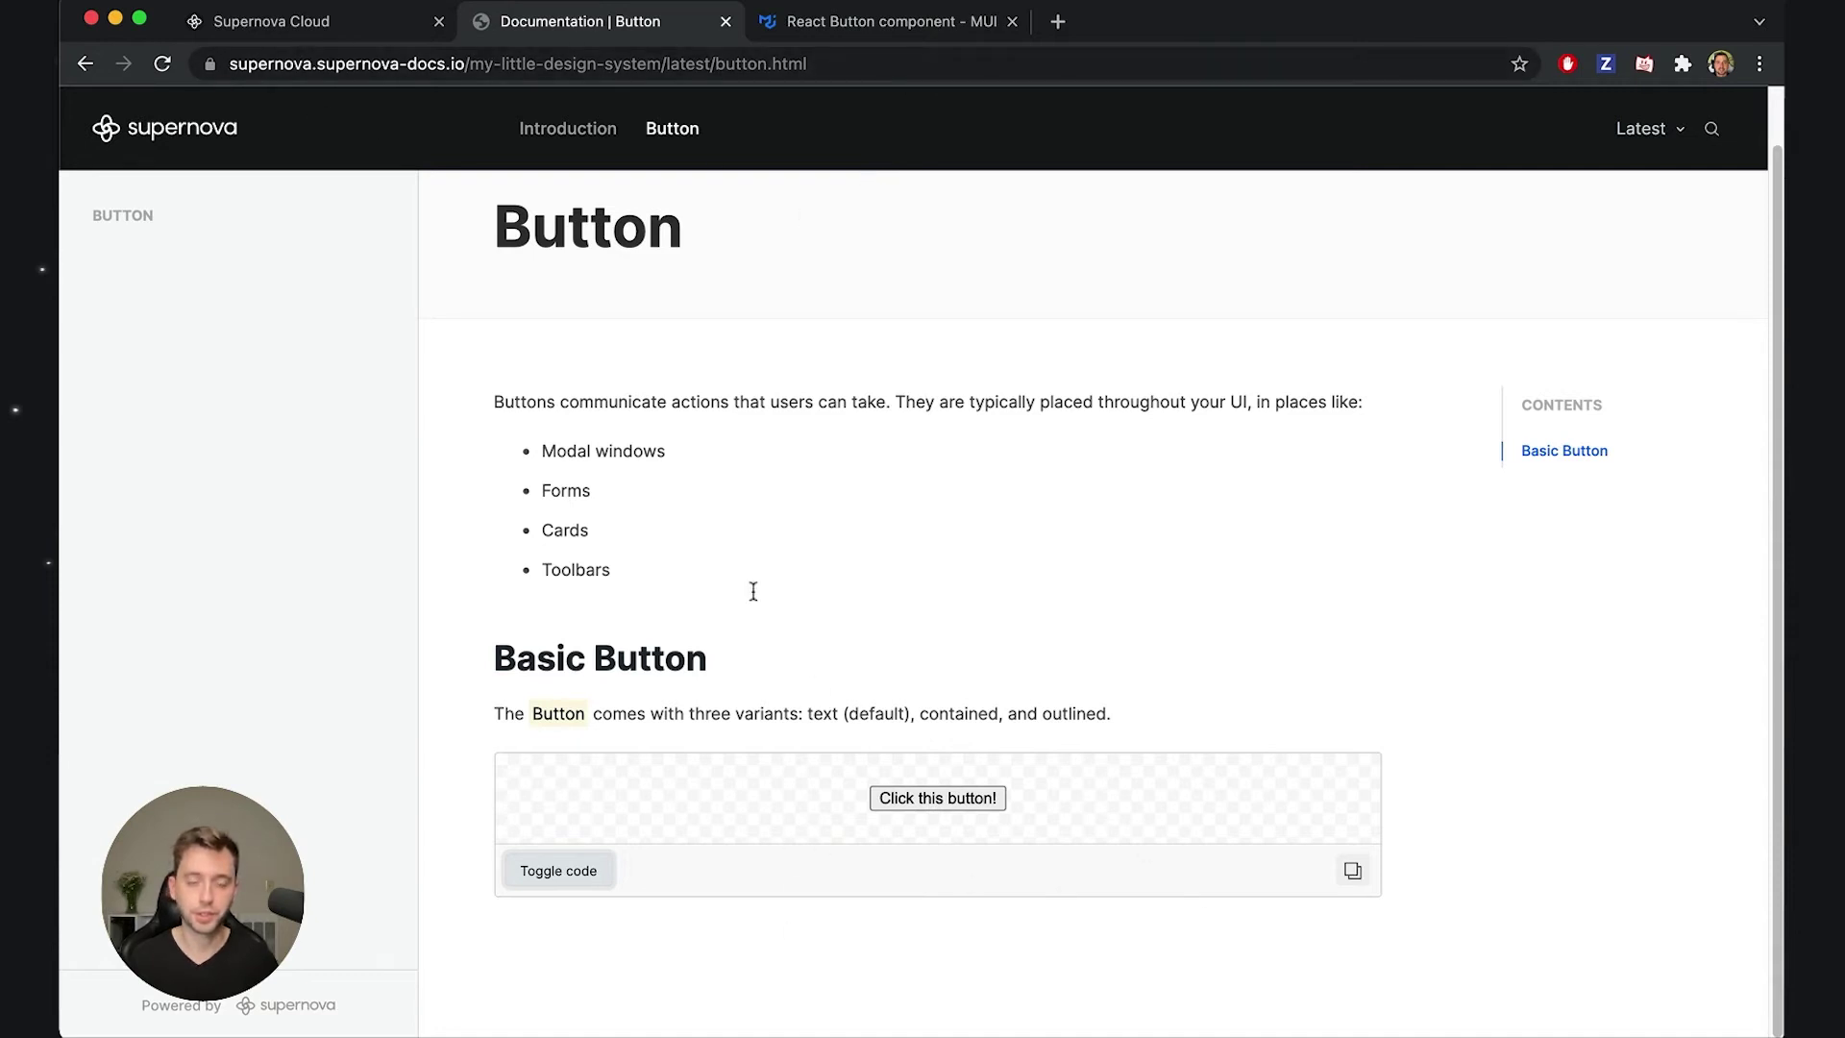
# - Expand and select the full source of MUI's Basic button example
pyautogui.click(831, 21)
pyautogui.scroll(-1, 743, 634)
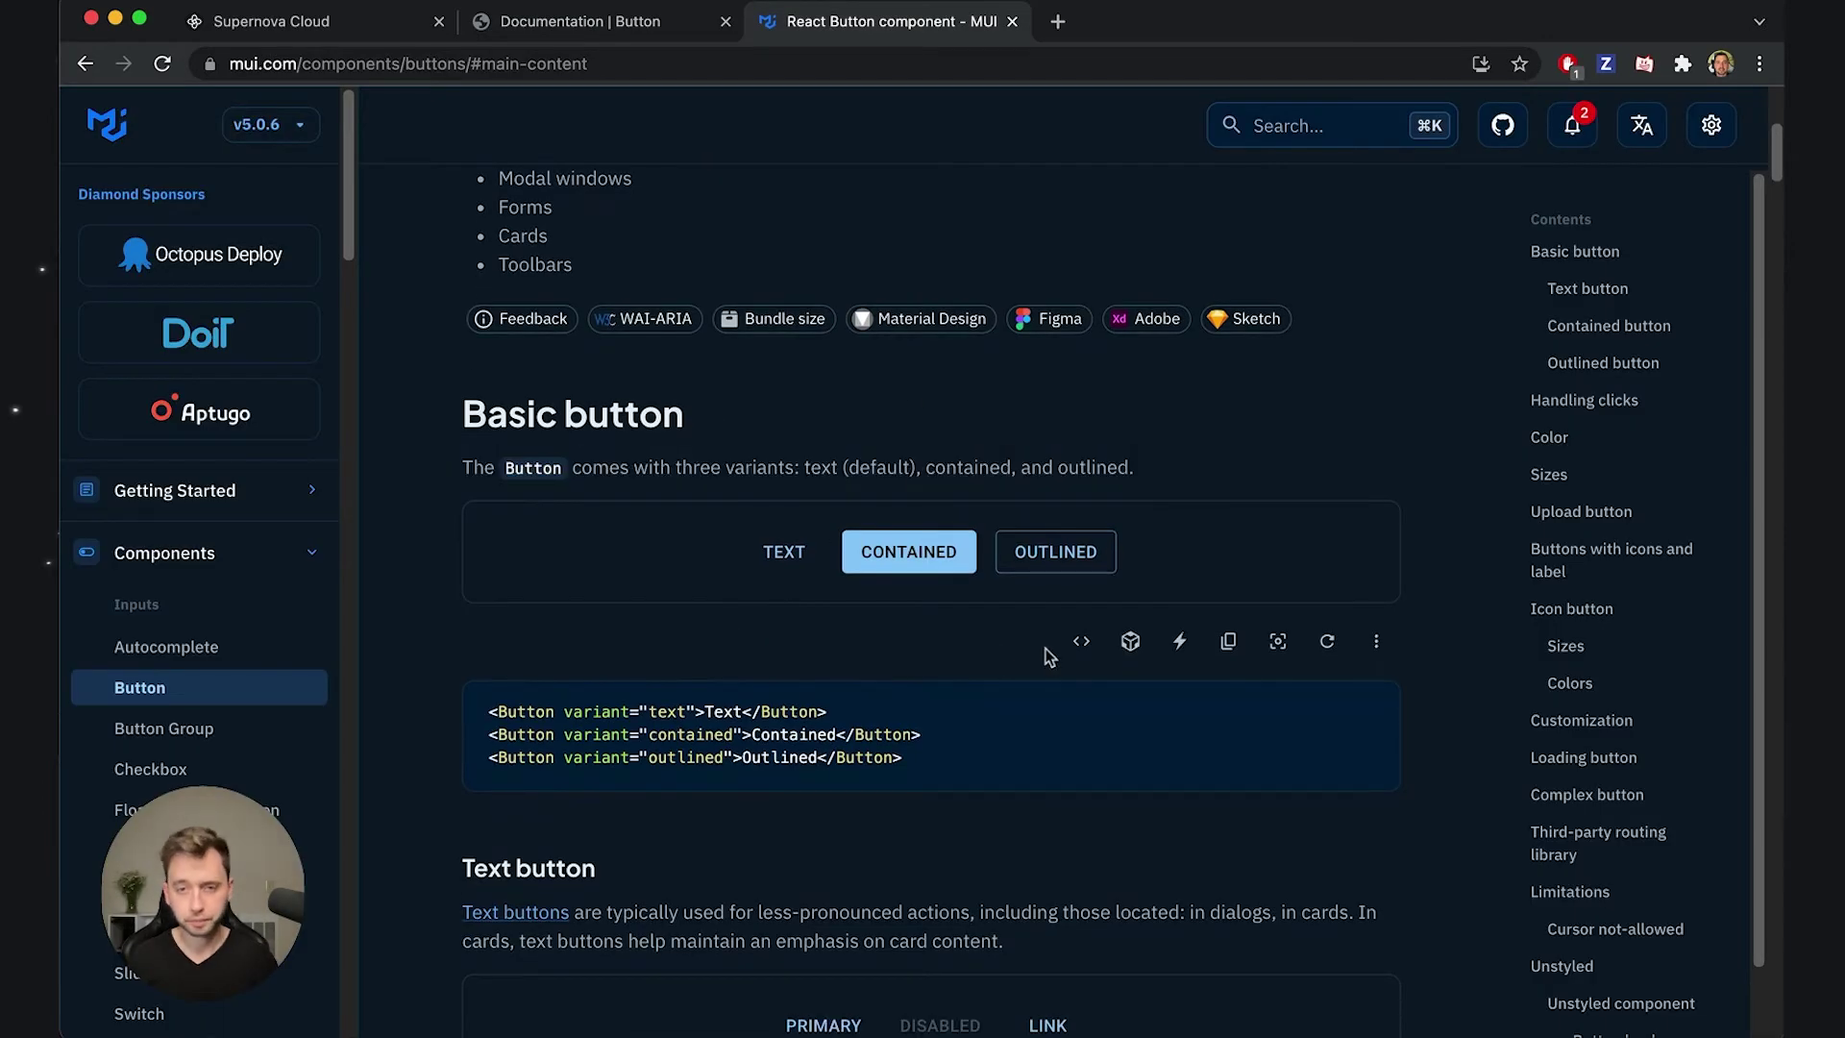
pyautogui.click(1081, 641)
pyautogui.scroll(-2, 791, 738)
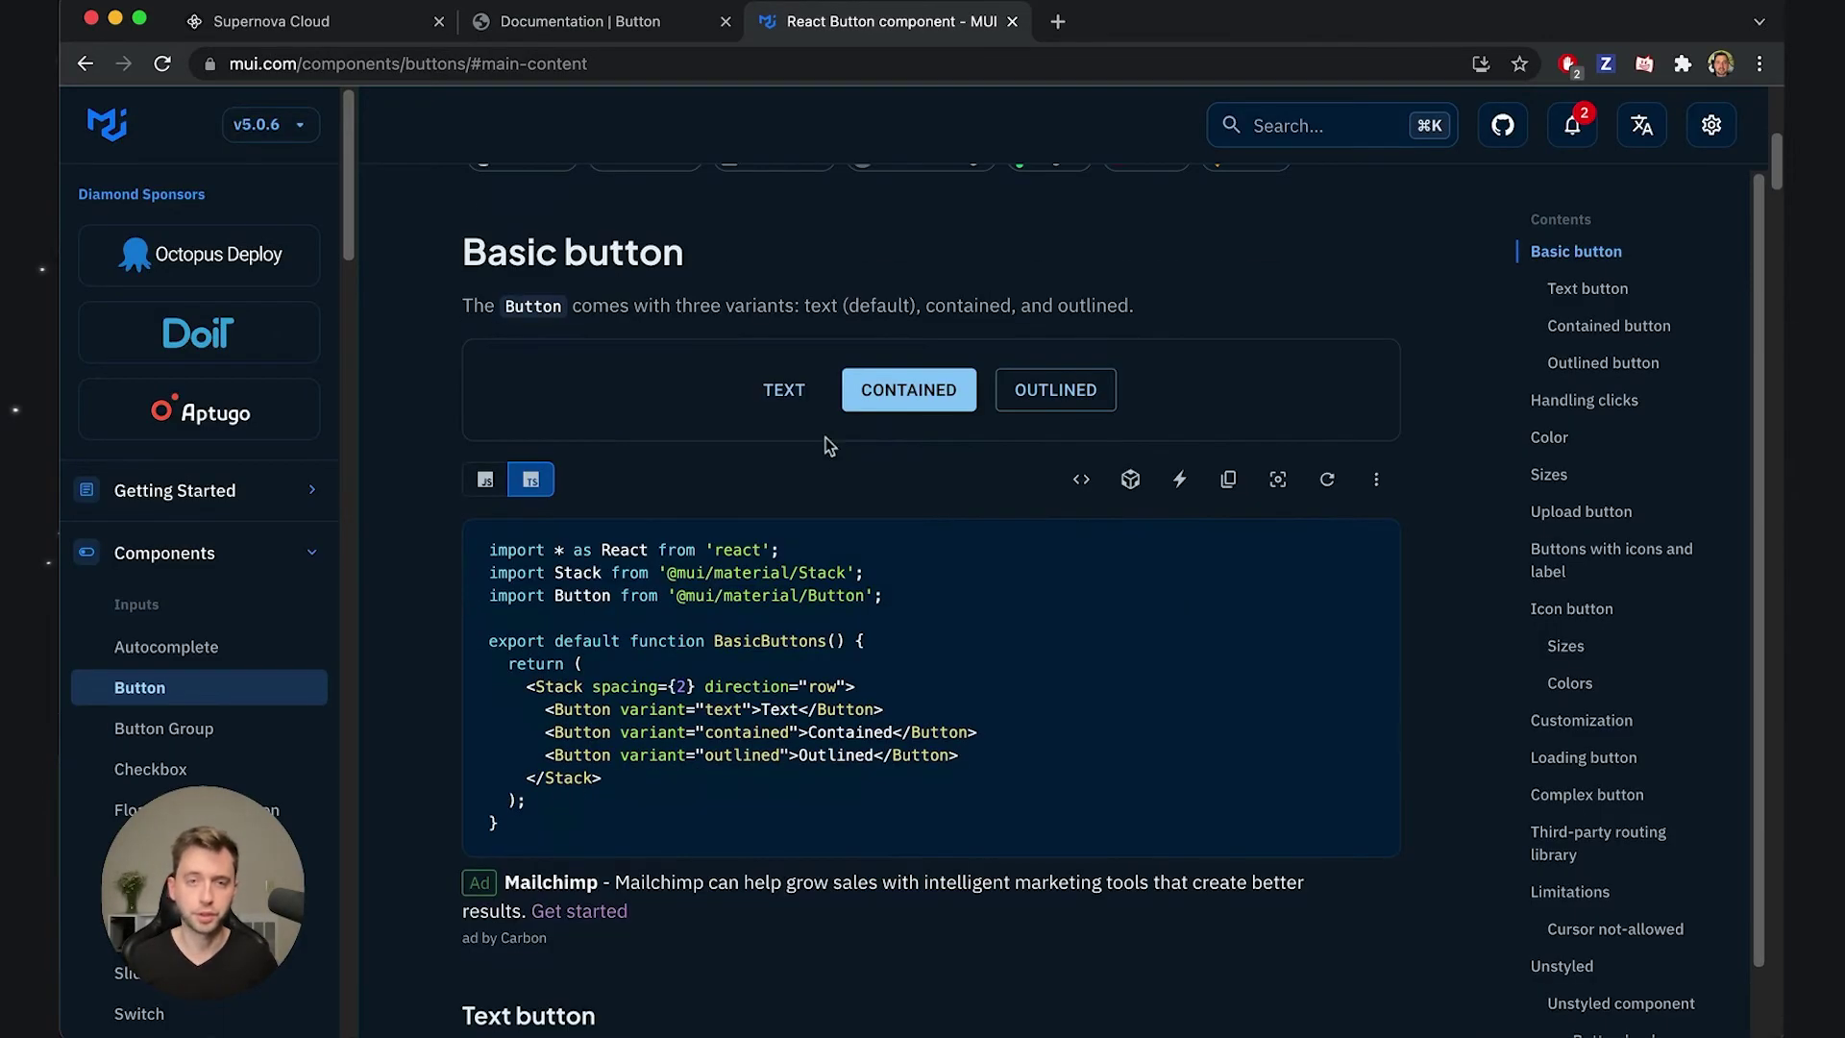
pyautogui.moveTo(526, 824); pyautogui.dragTo(486, 544)
pyautogui.press('super+c')
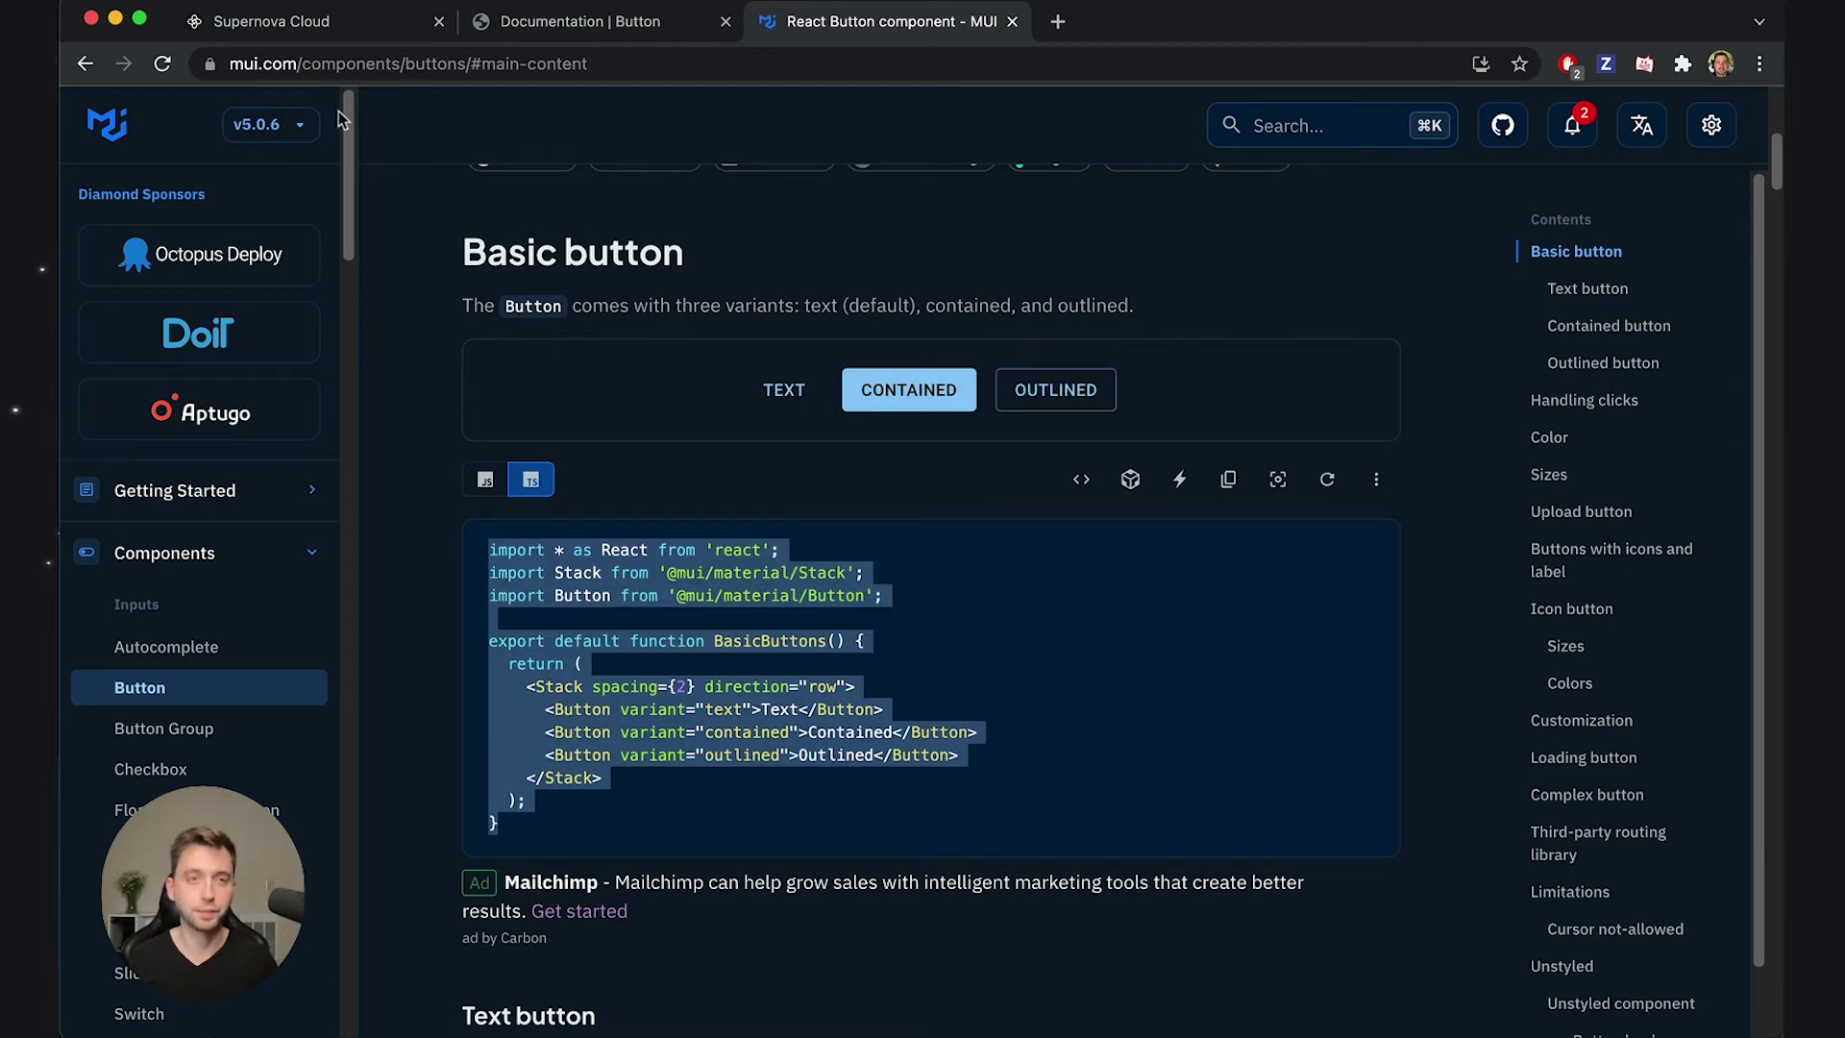
# - Replace the Basic Button block's code with the copied MUI BasicButtons source
pyautogui.click(326, 32)
pyautogui.scroll(-3, 440, 786)
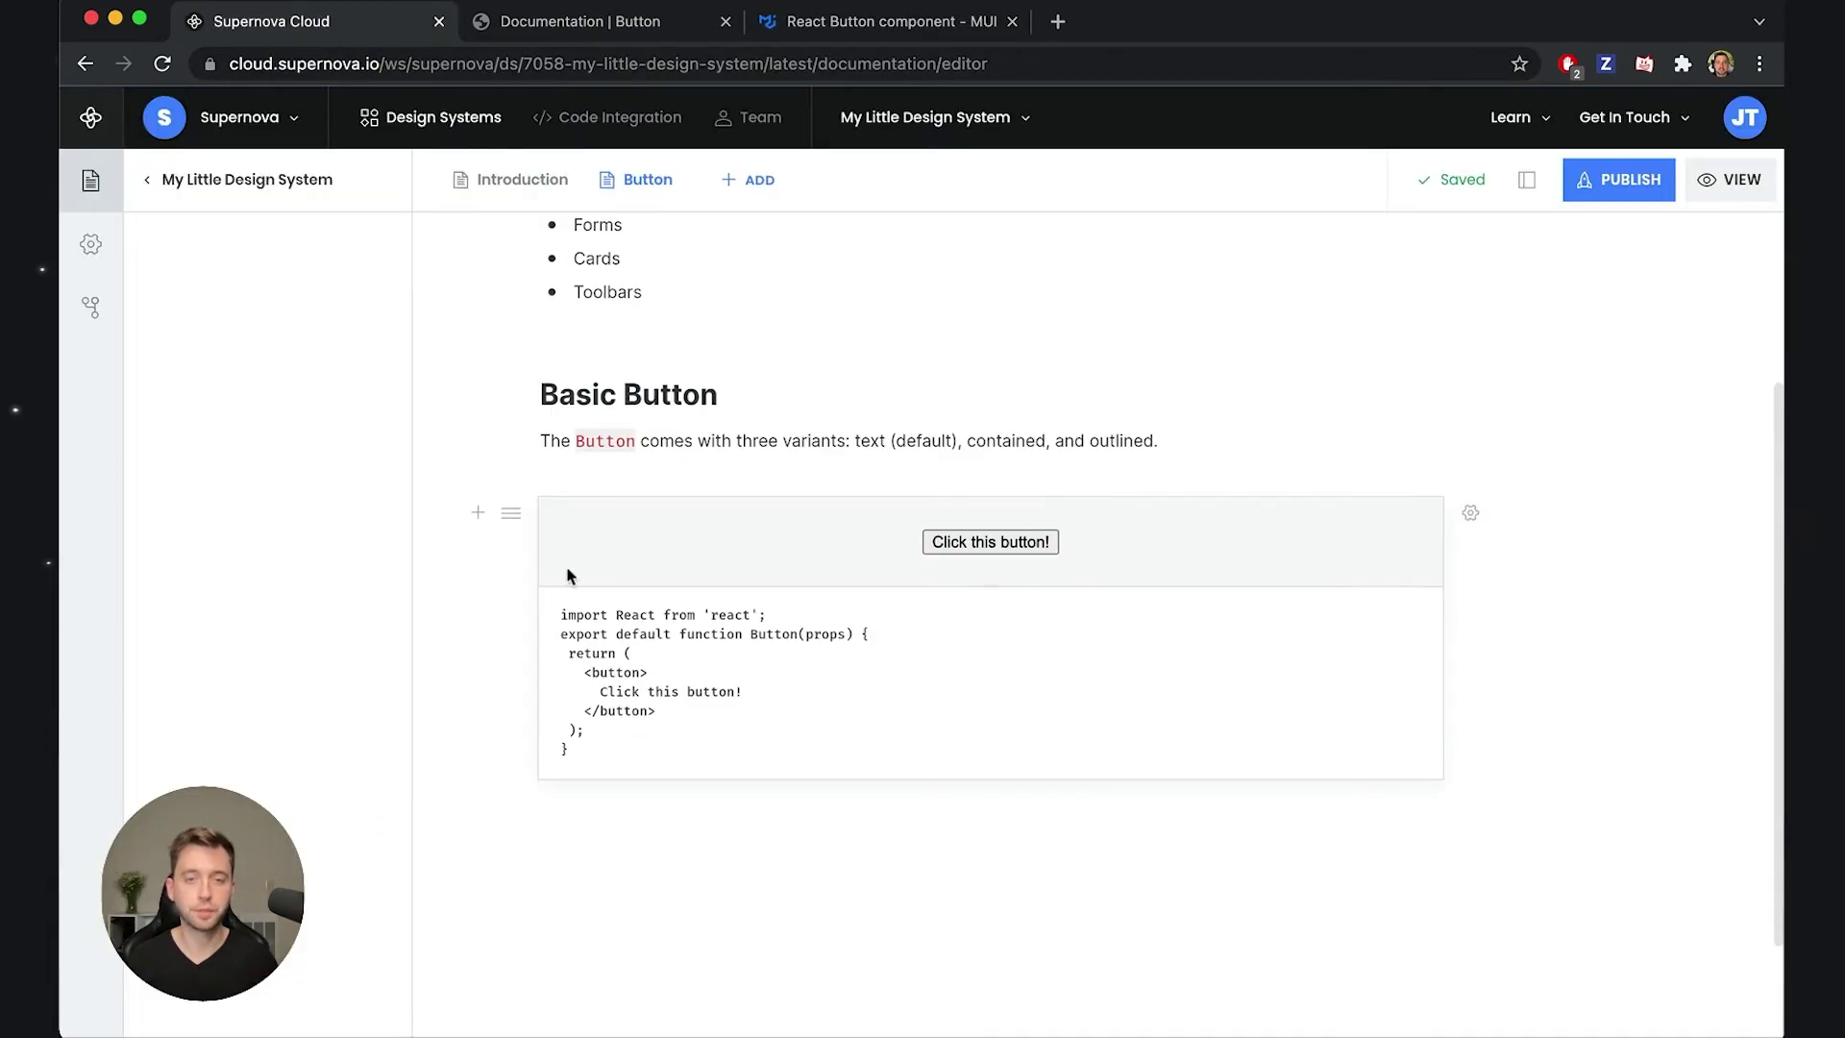
pyautogui.moveTo(747, 742); pyautogui.dragTo(426, 503)
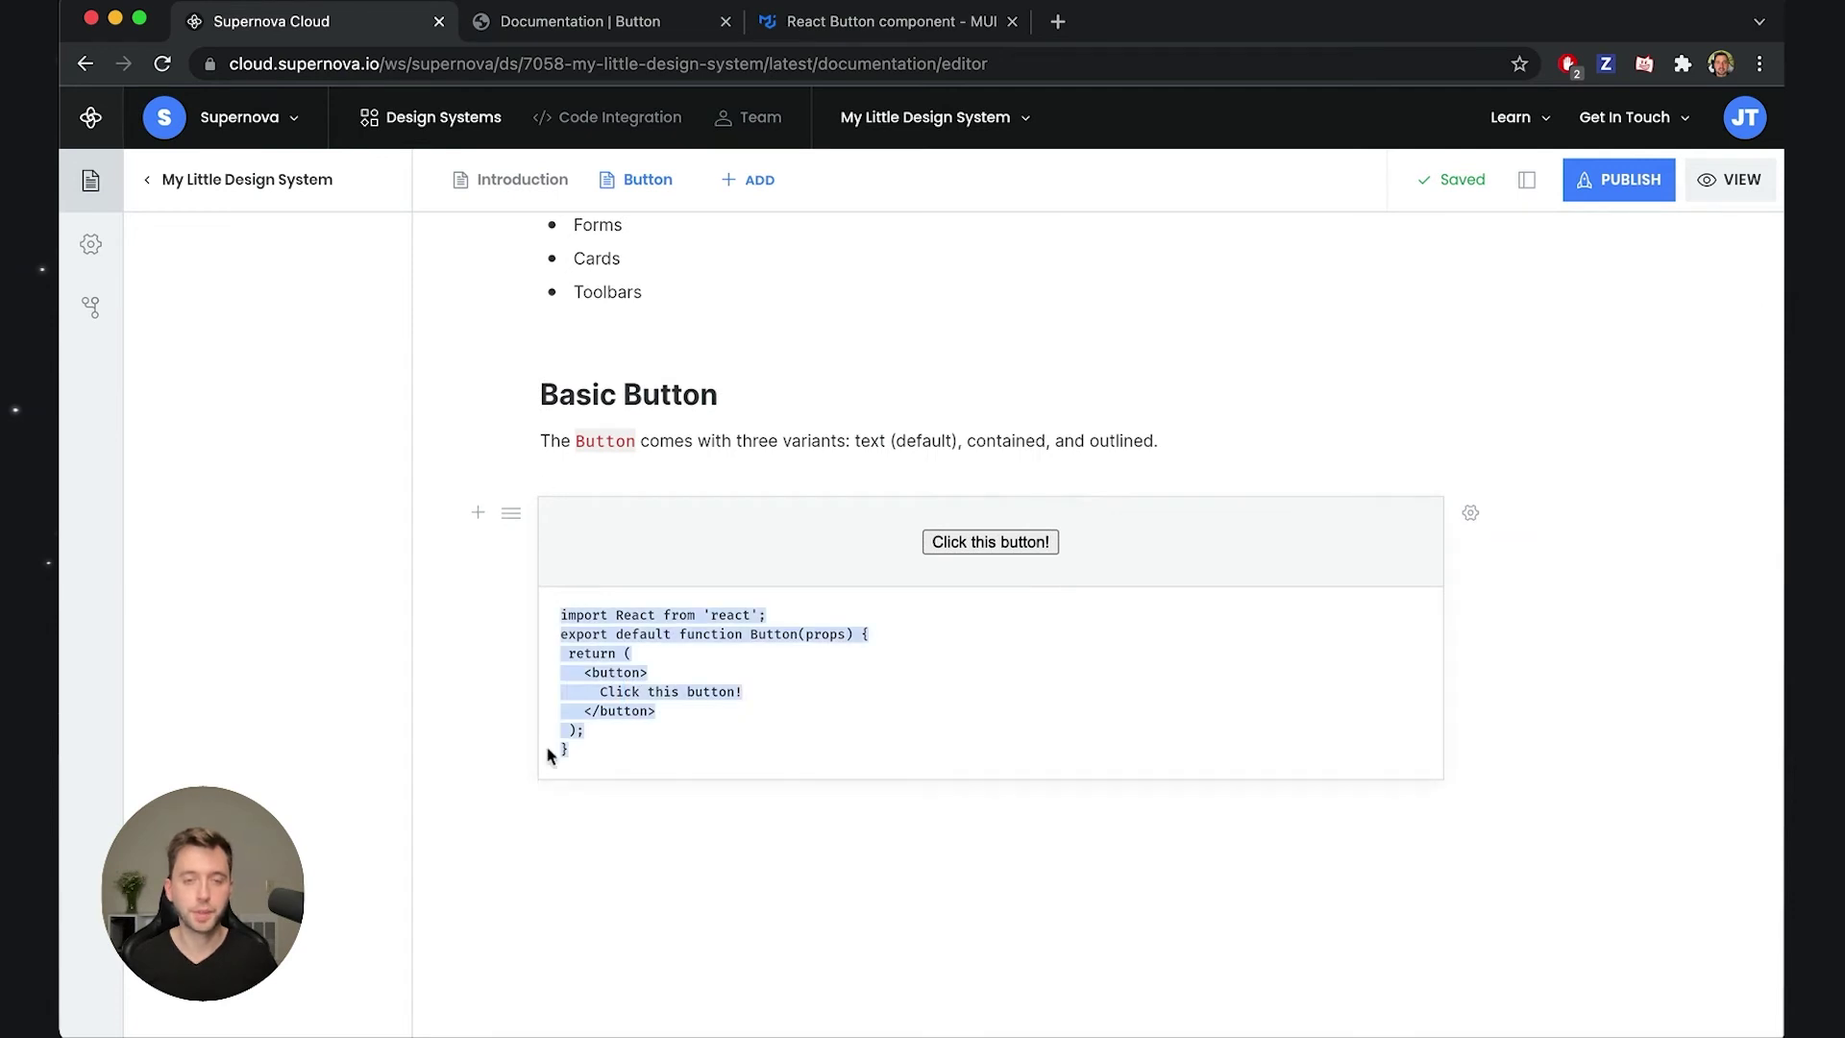
pyautogui.press('super+v')
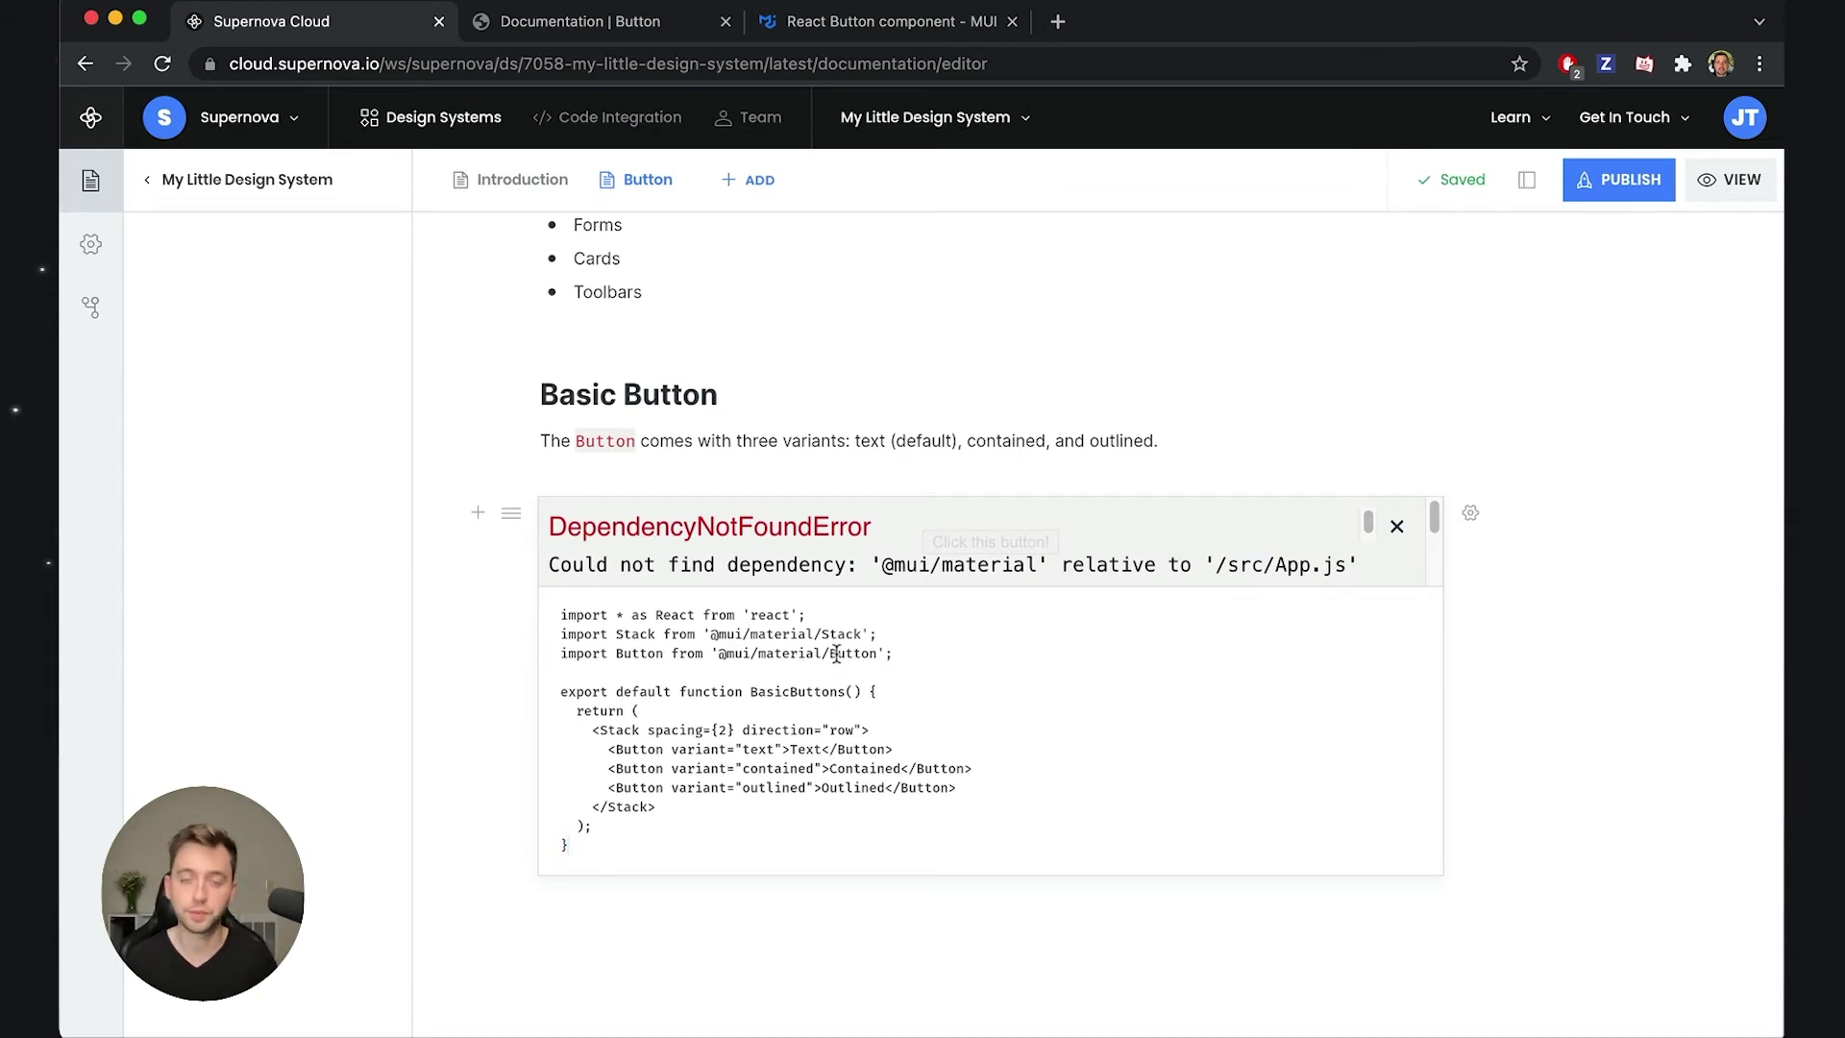
pyautogui.scroll(3, 803, 424)
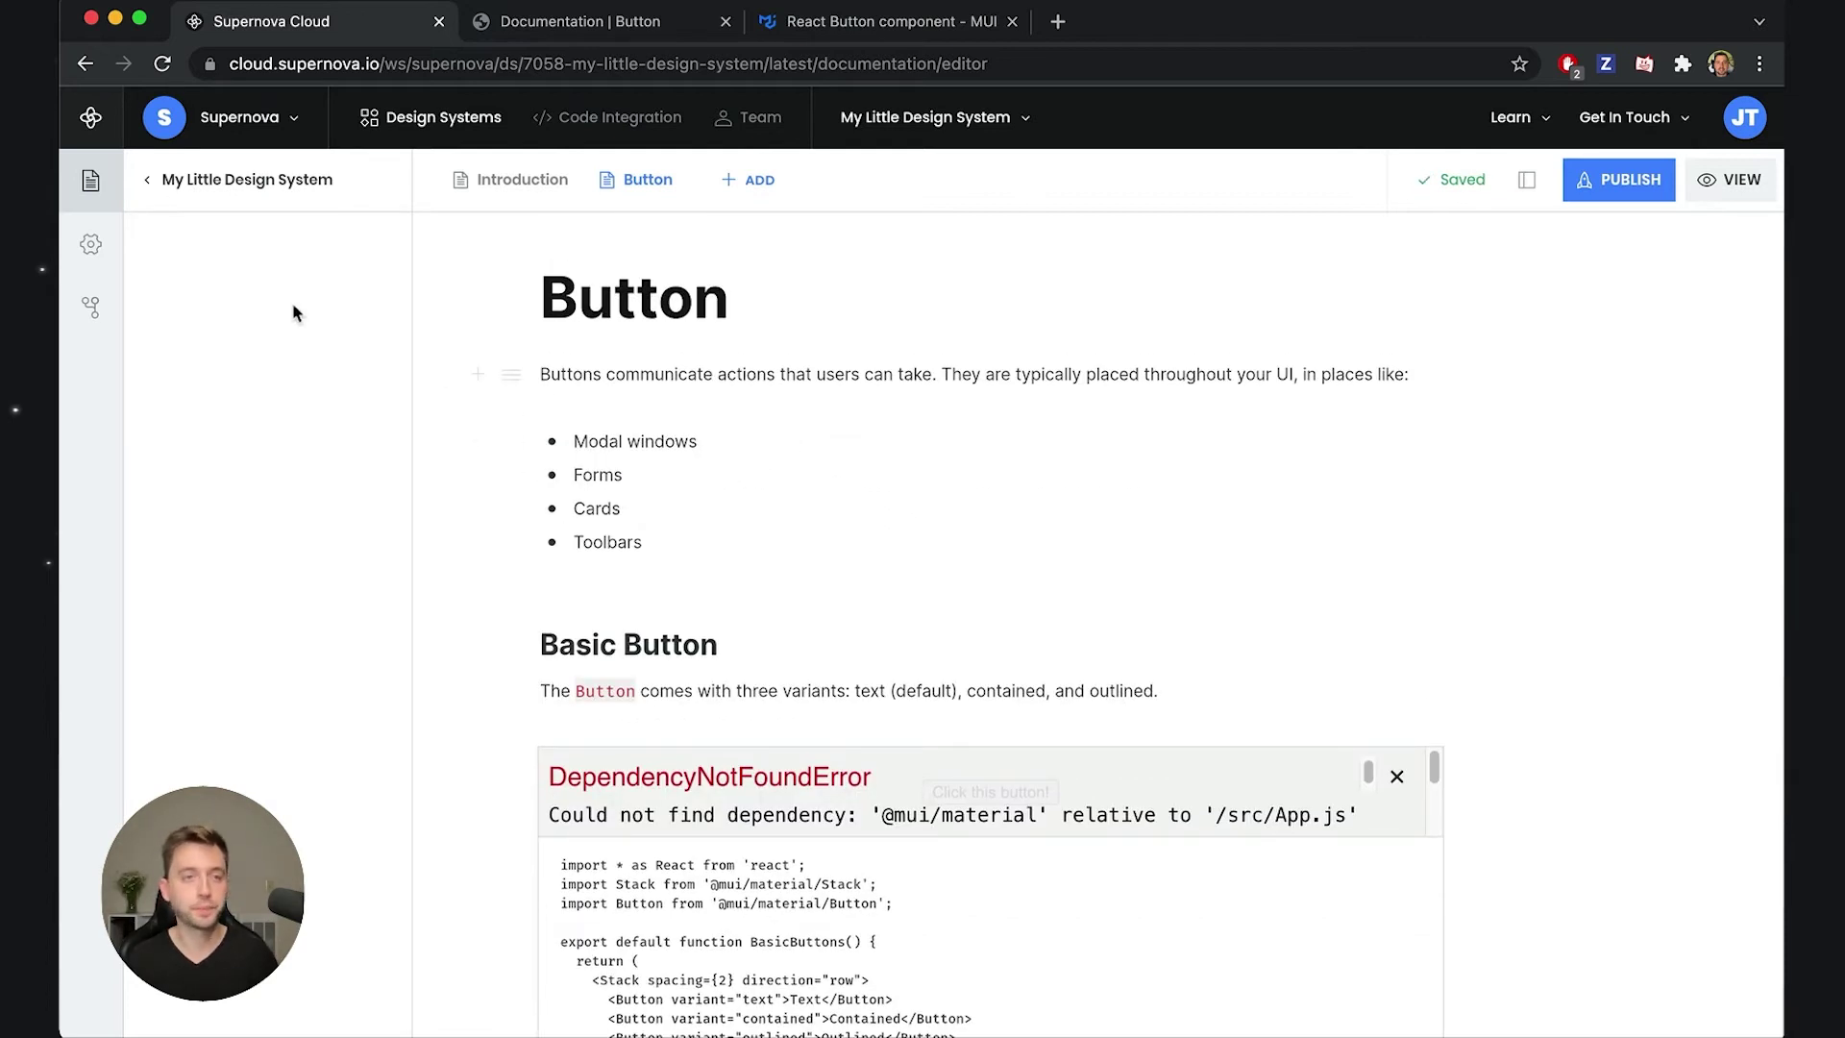
# - Open documentation Settings and find the React template's Render Code Package.json
pyautogui.click(110, 244)
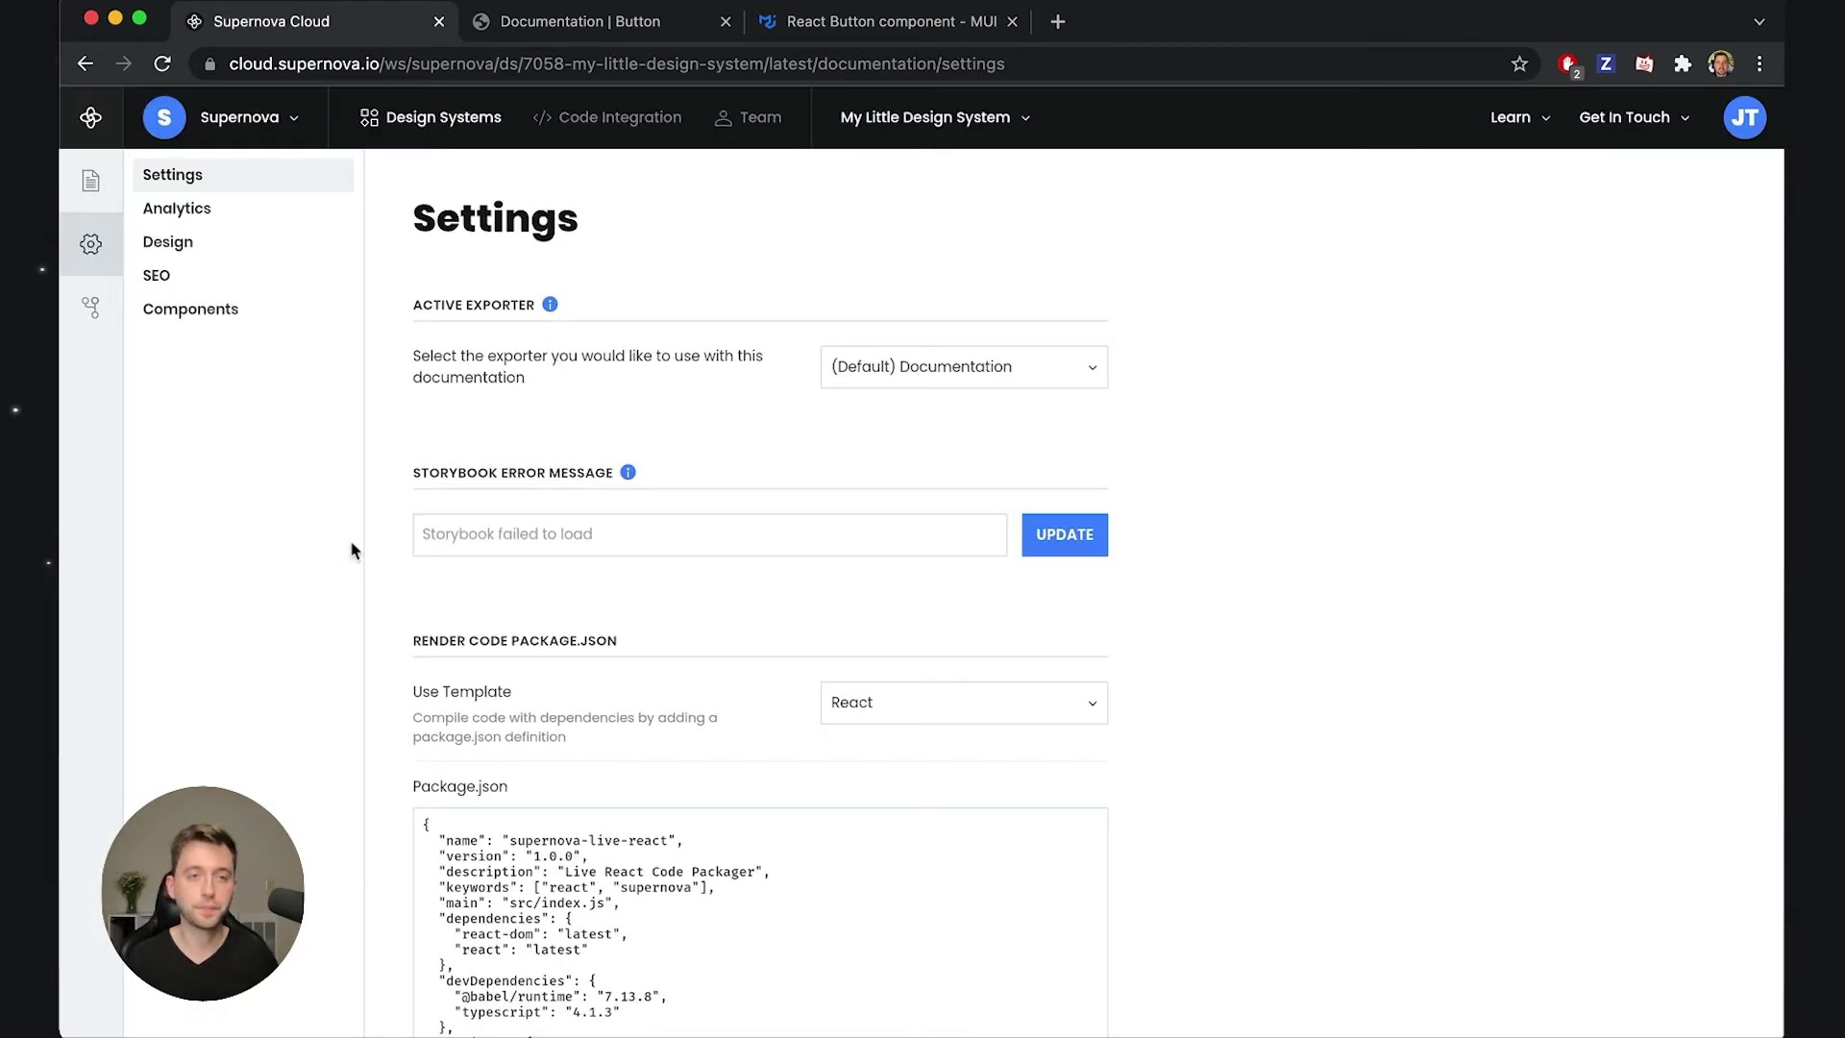
pyautogui.scroll(-3, 1412, 646)
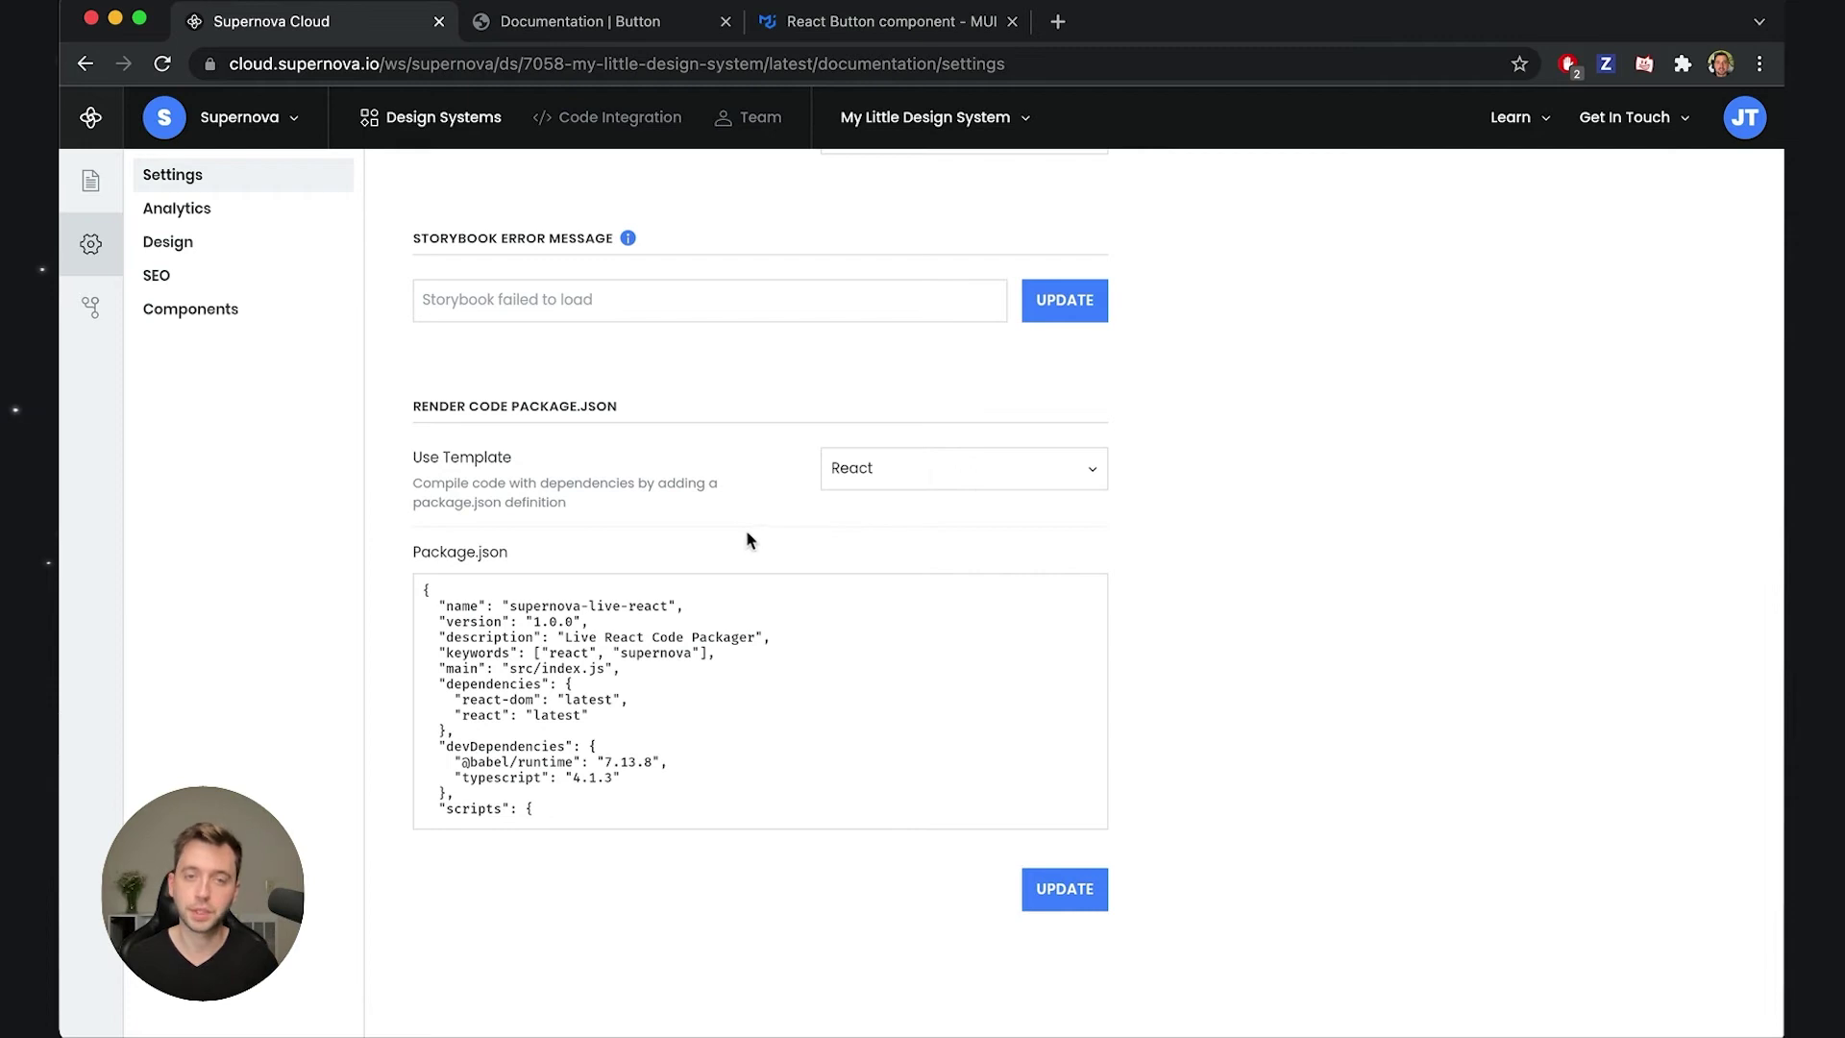
pyautogui.scroll(-1, 676, 651)
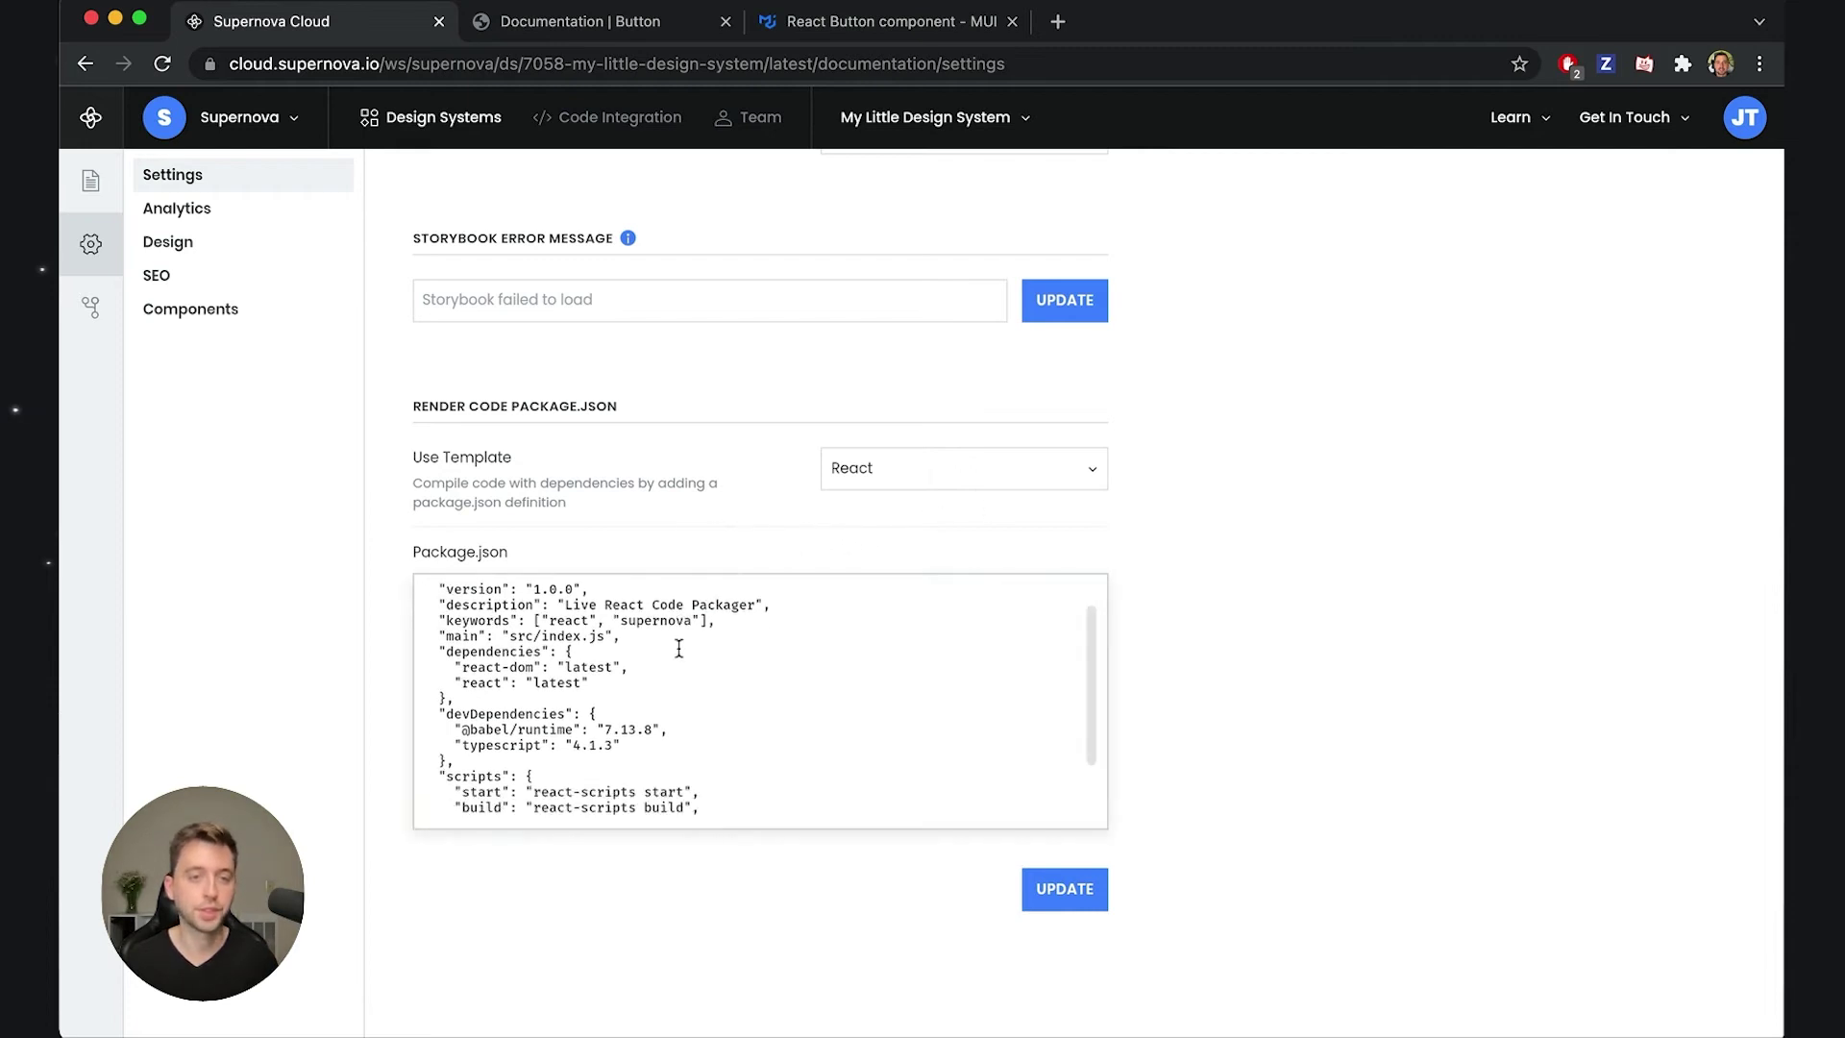
pyautogui.scroll(3, 677, 651)
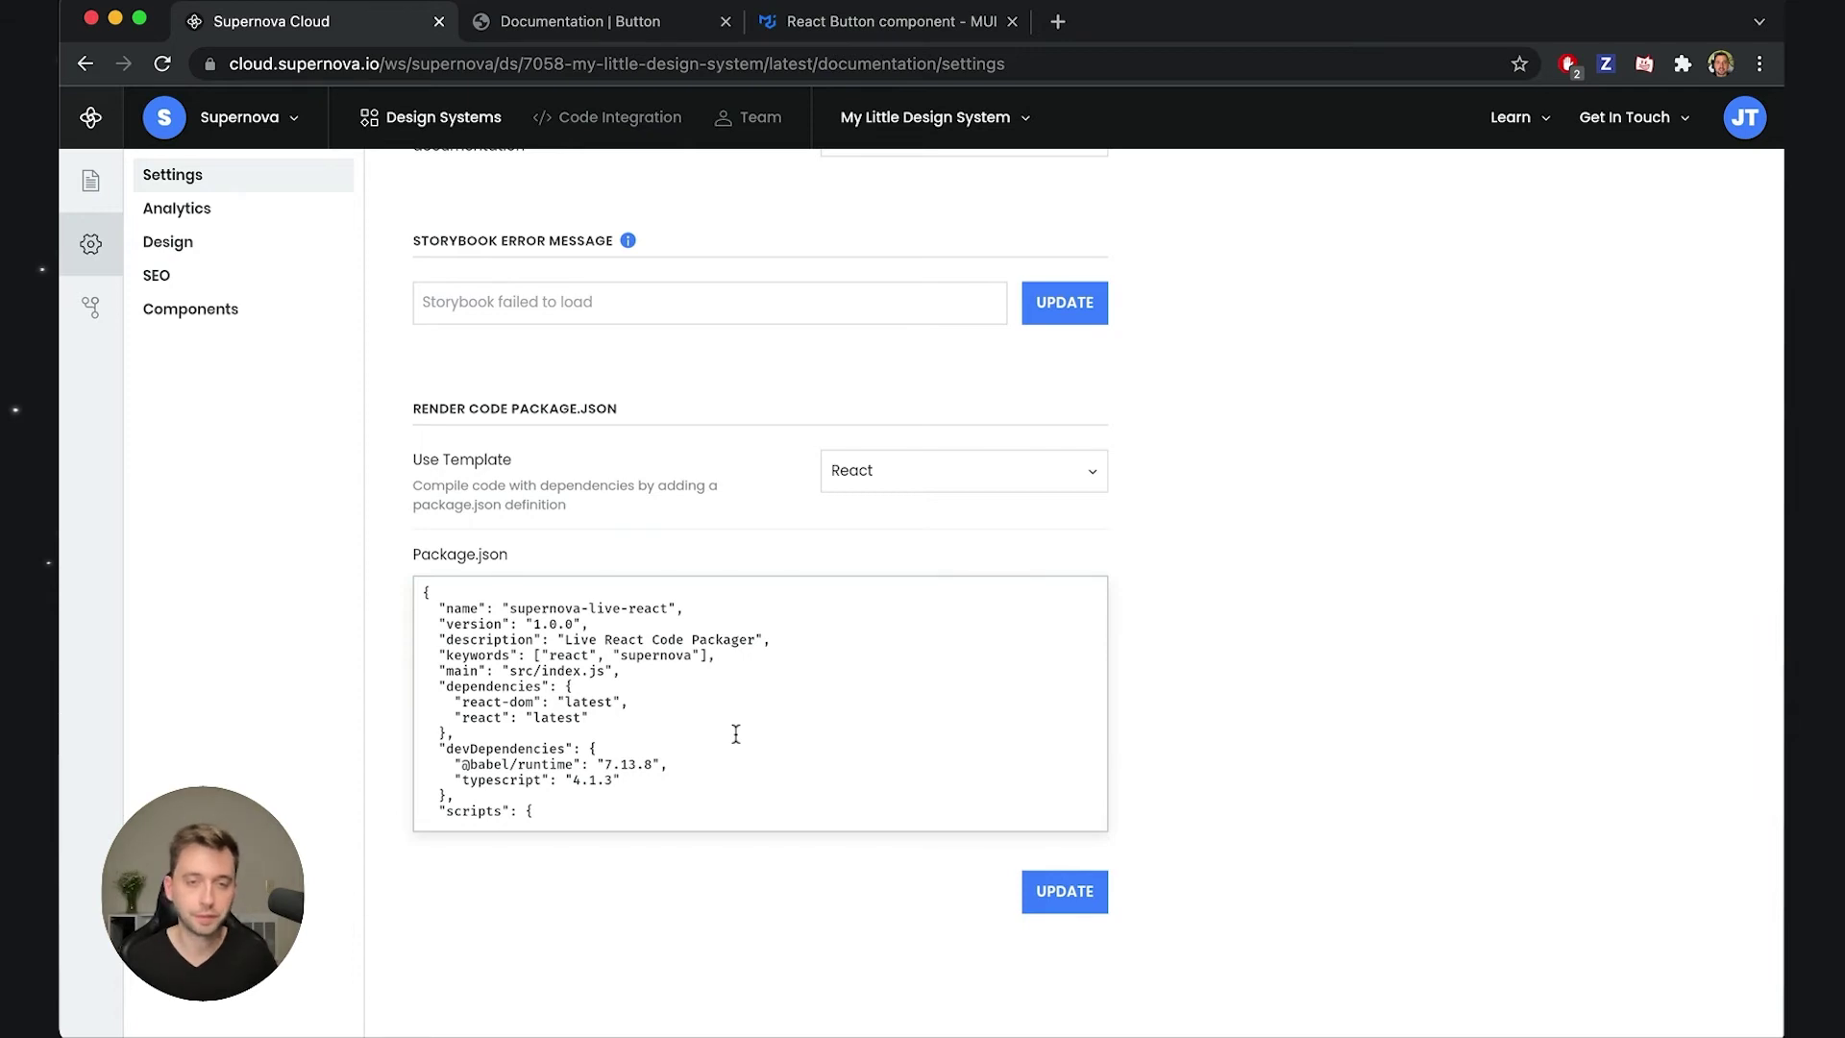
pyautogui.scroll(-4, 735, 733)
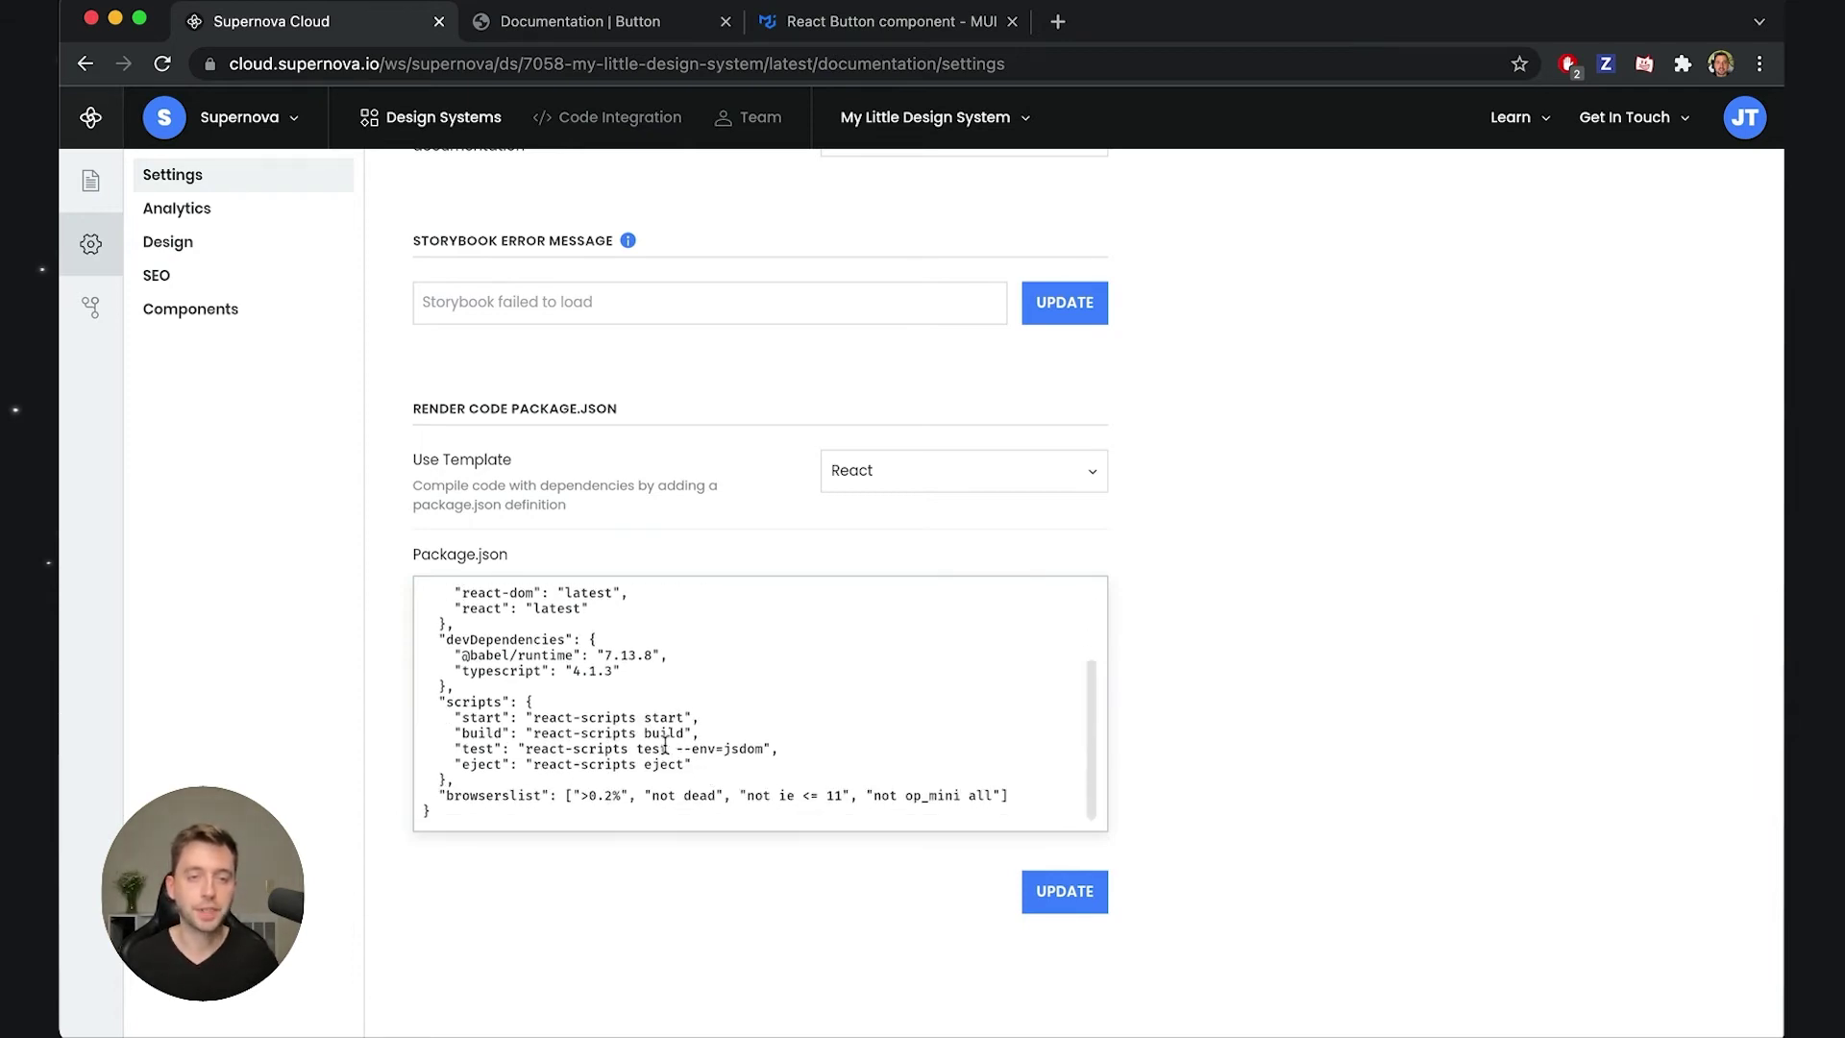
pyautogui.scroll(4, 663, 734)
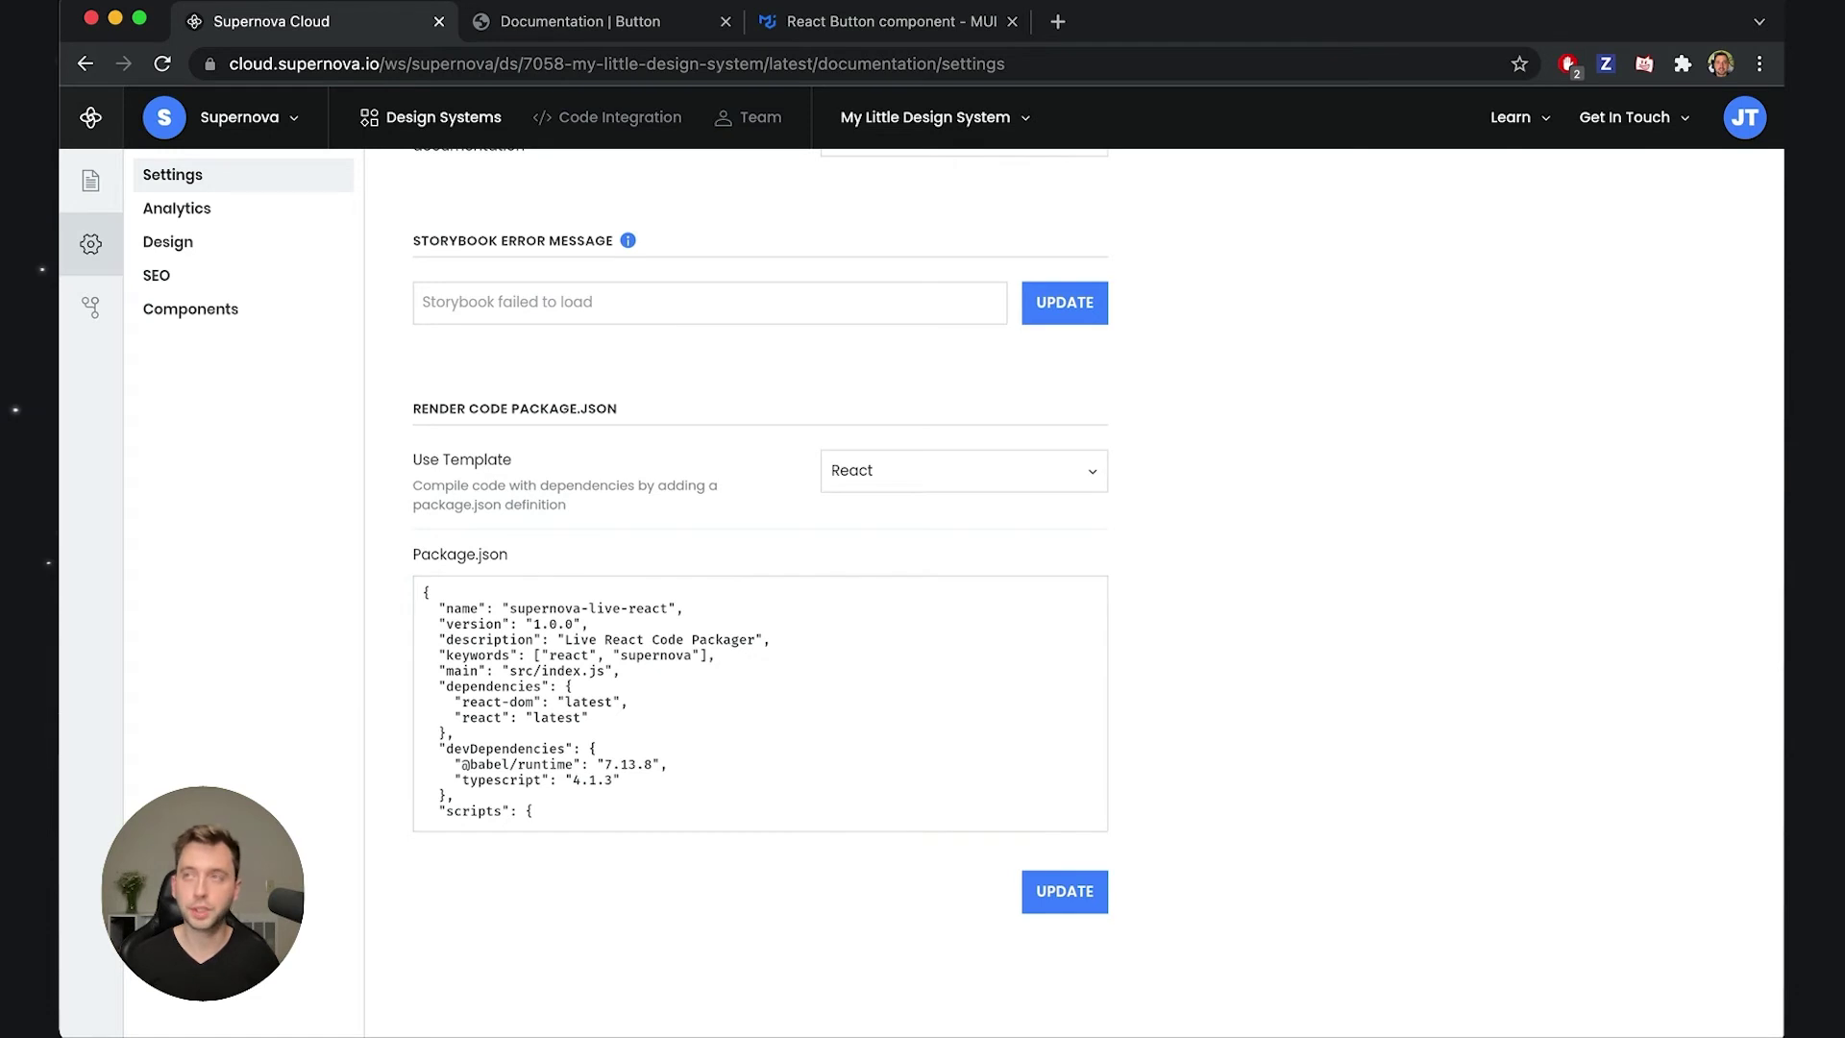
pyautogui.press('super+Tab')
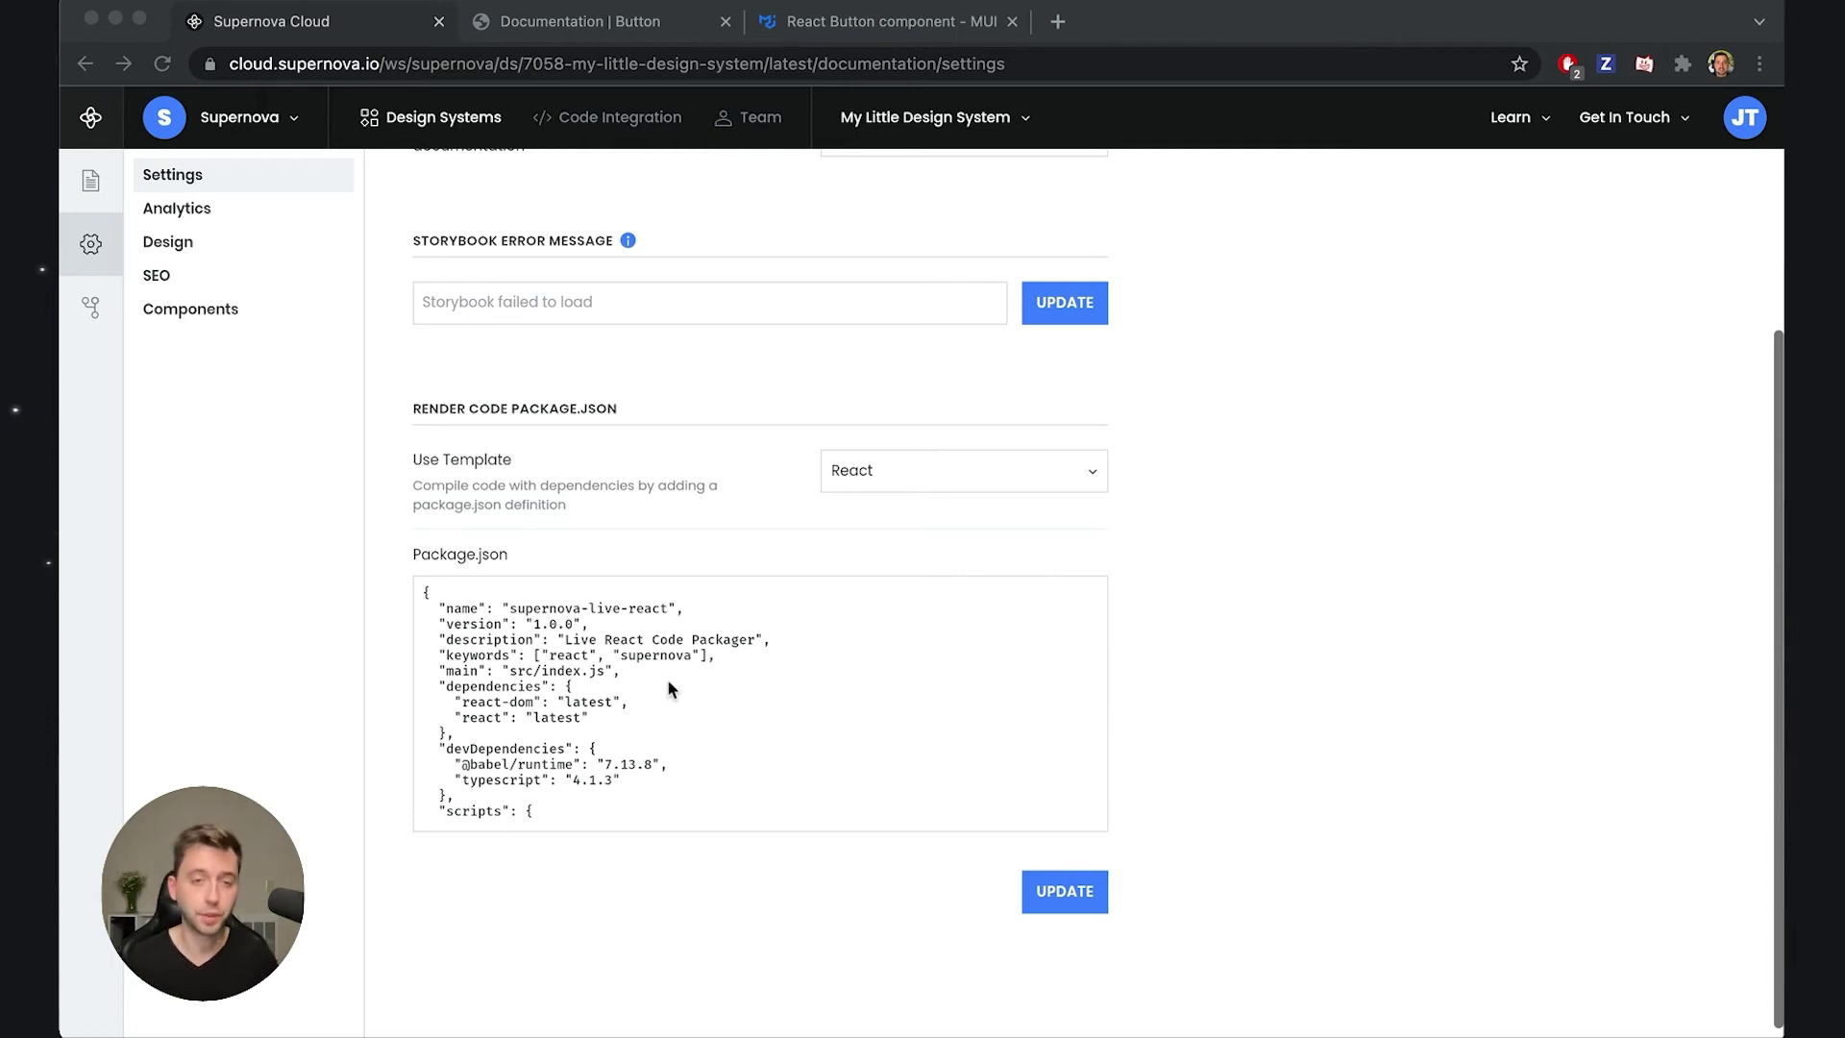
pyautogui.click(586, 689)
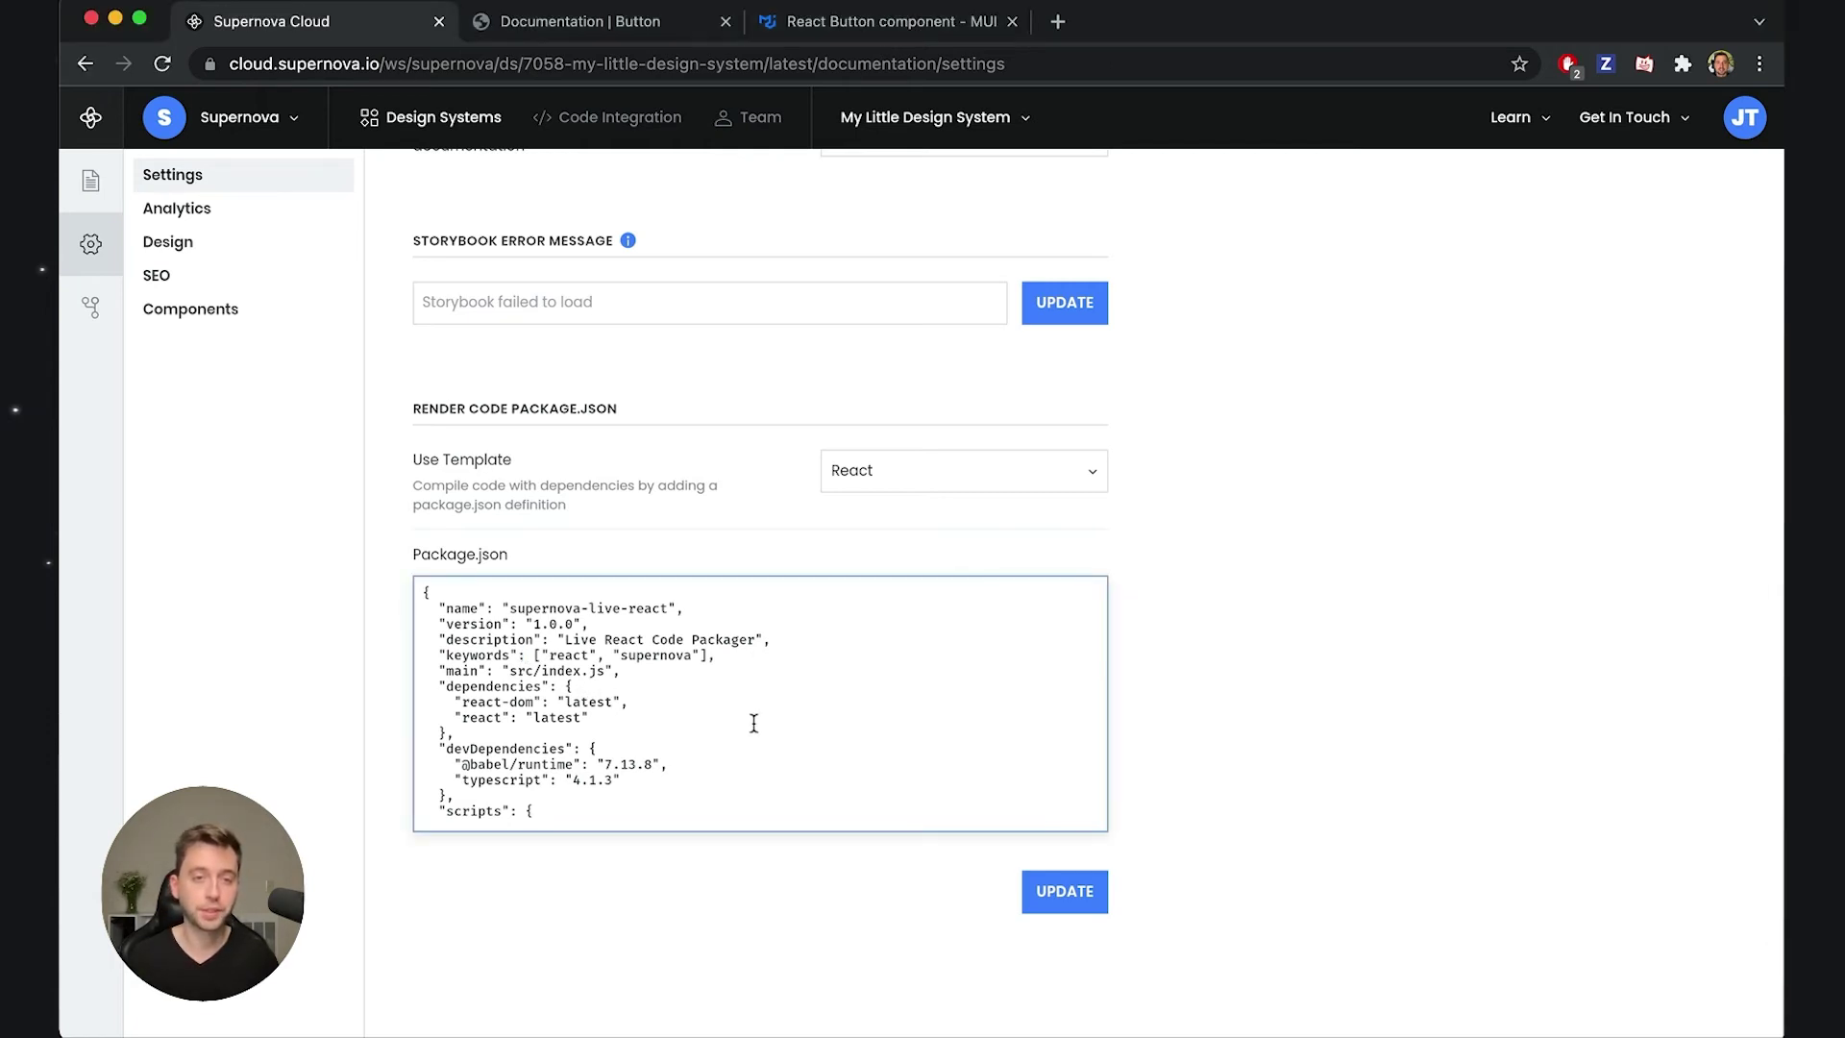
pyautogui.press('super+a')
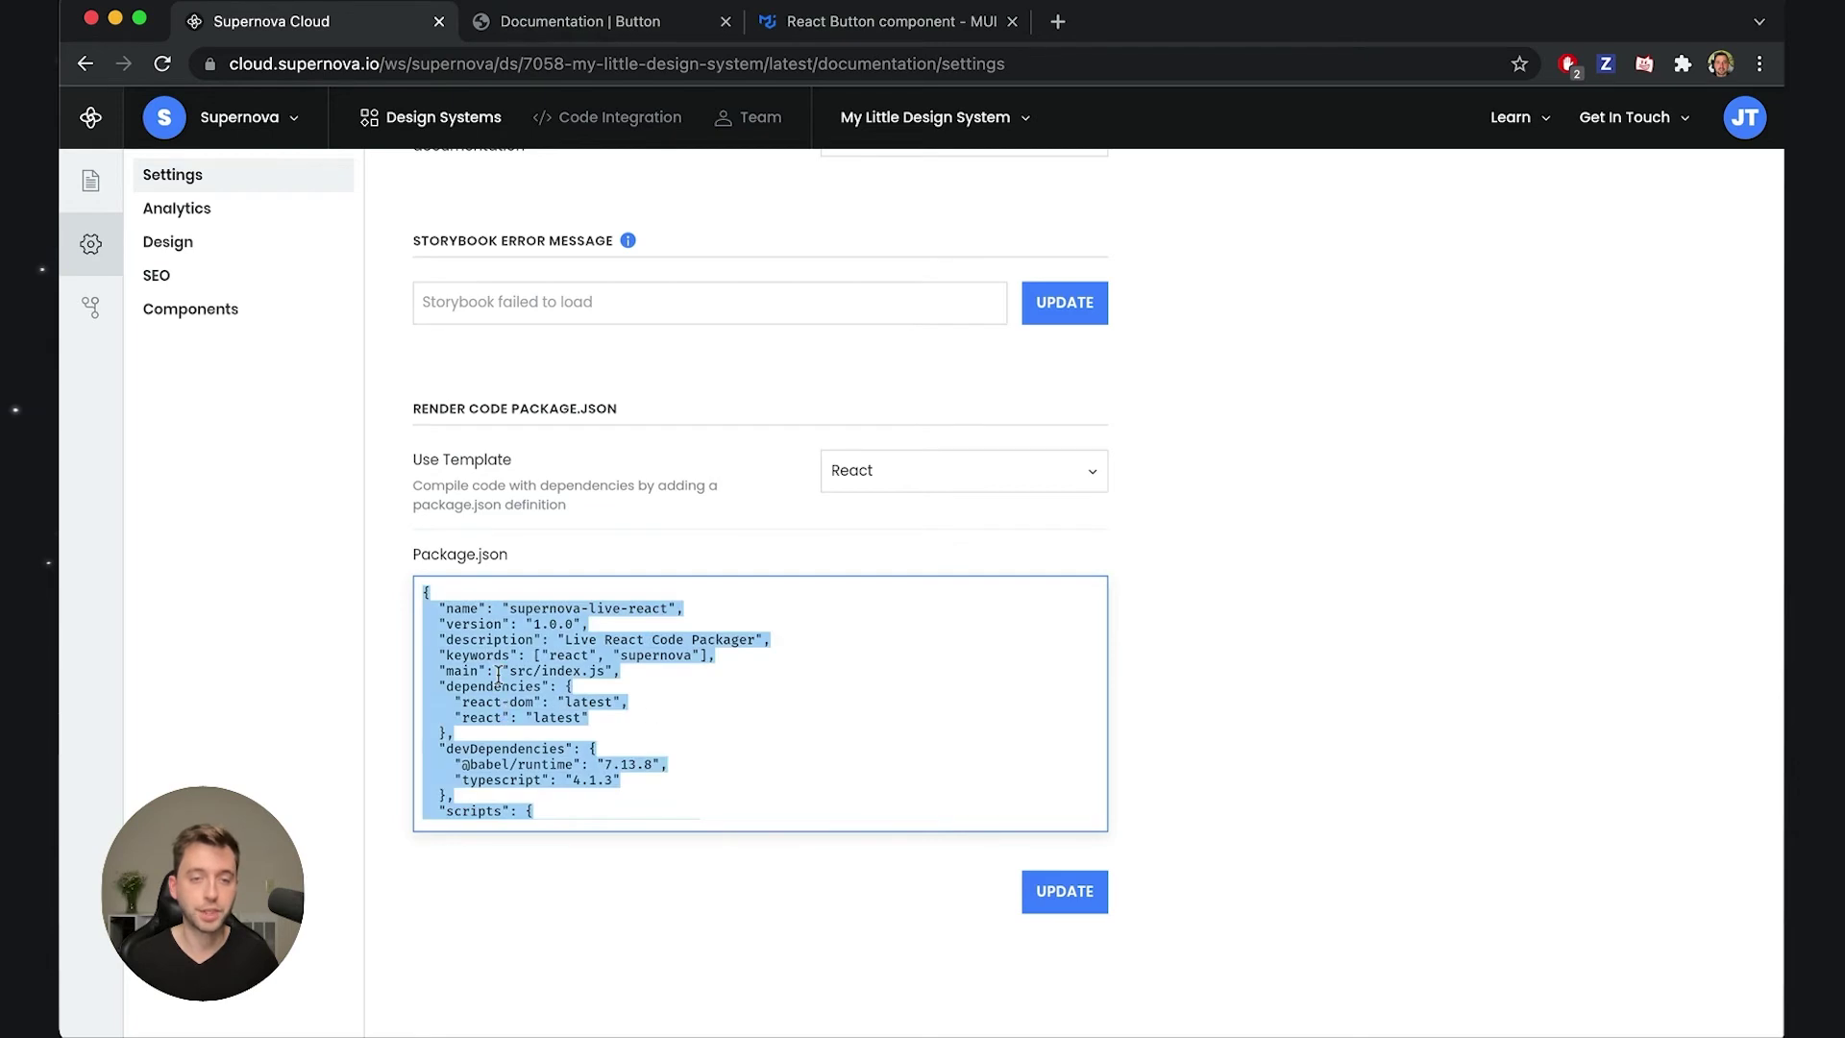
pyautogui.press('super+v')
pyautogui.scroll(4, 538, 691)
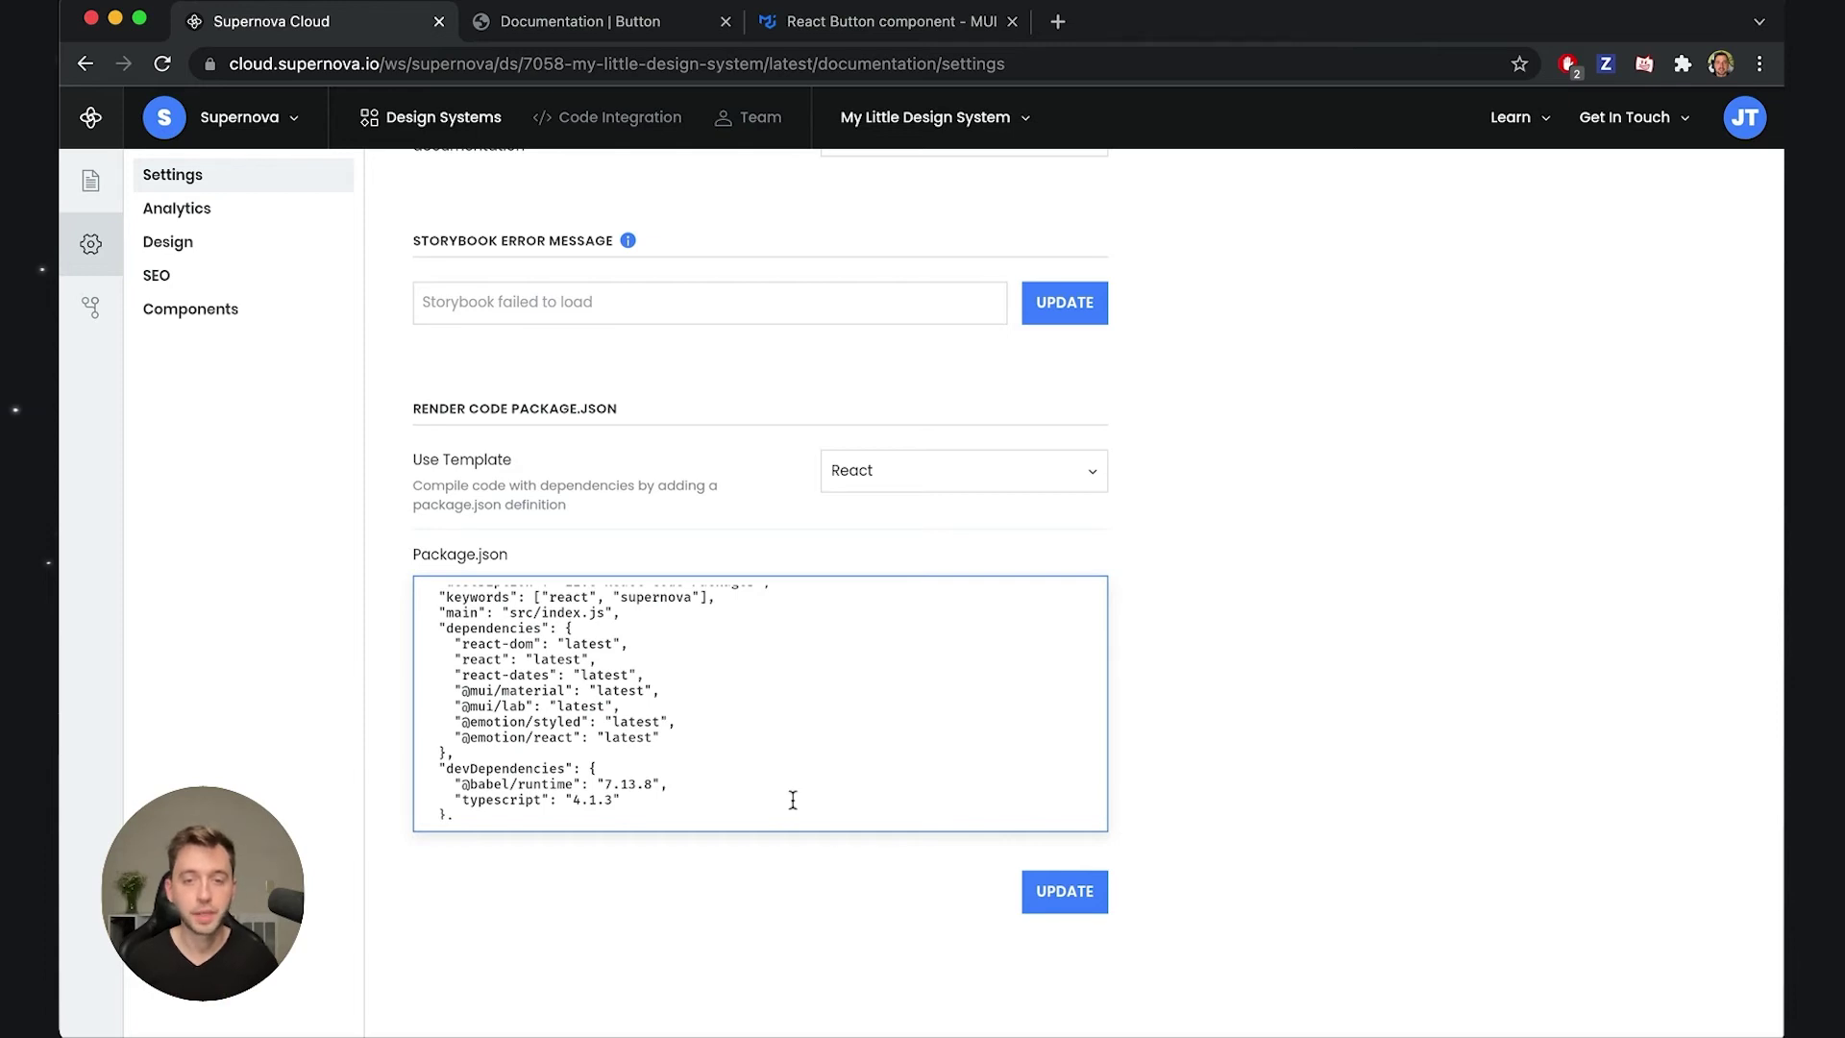
pyautogui.click(1062, 890)
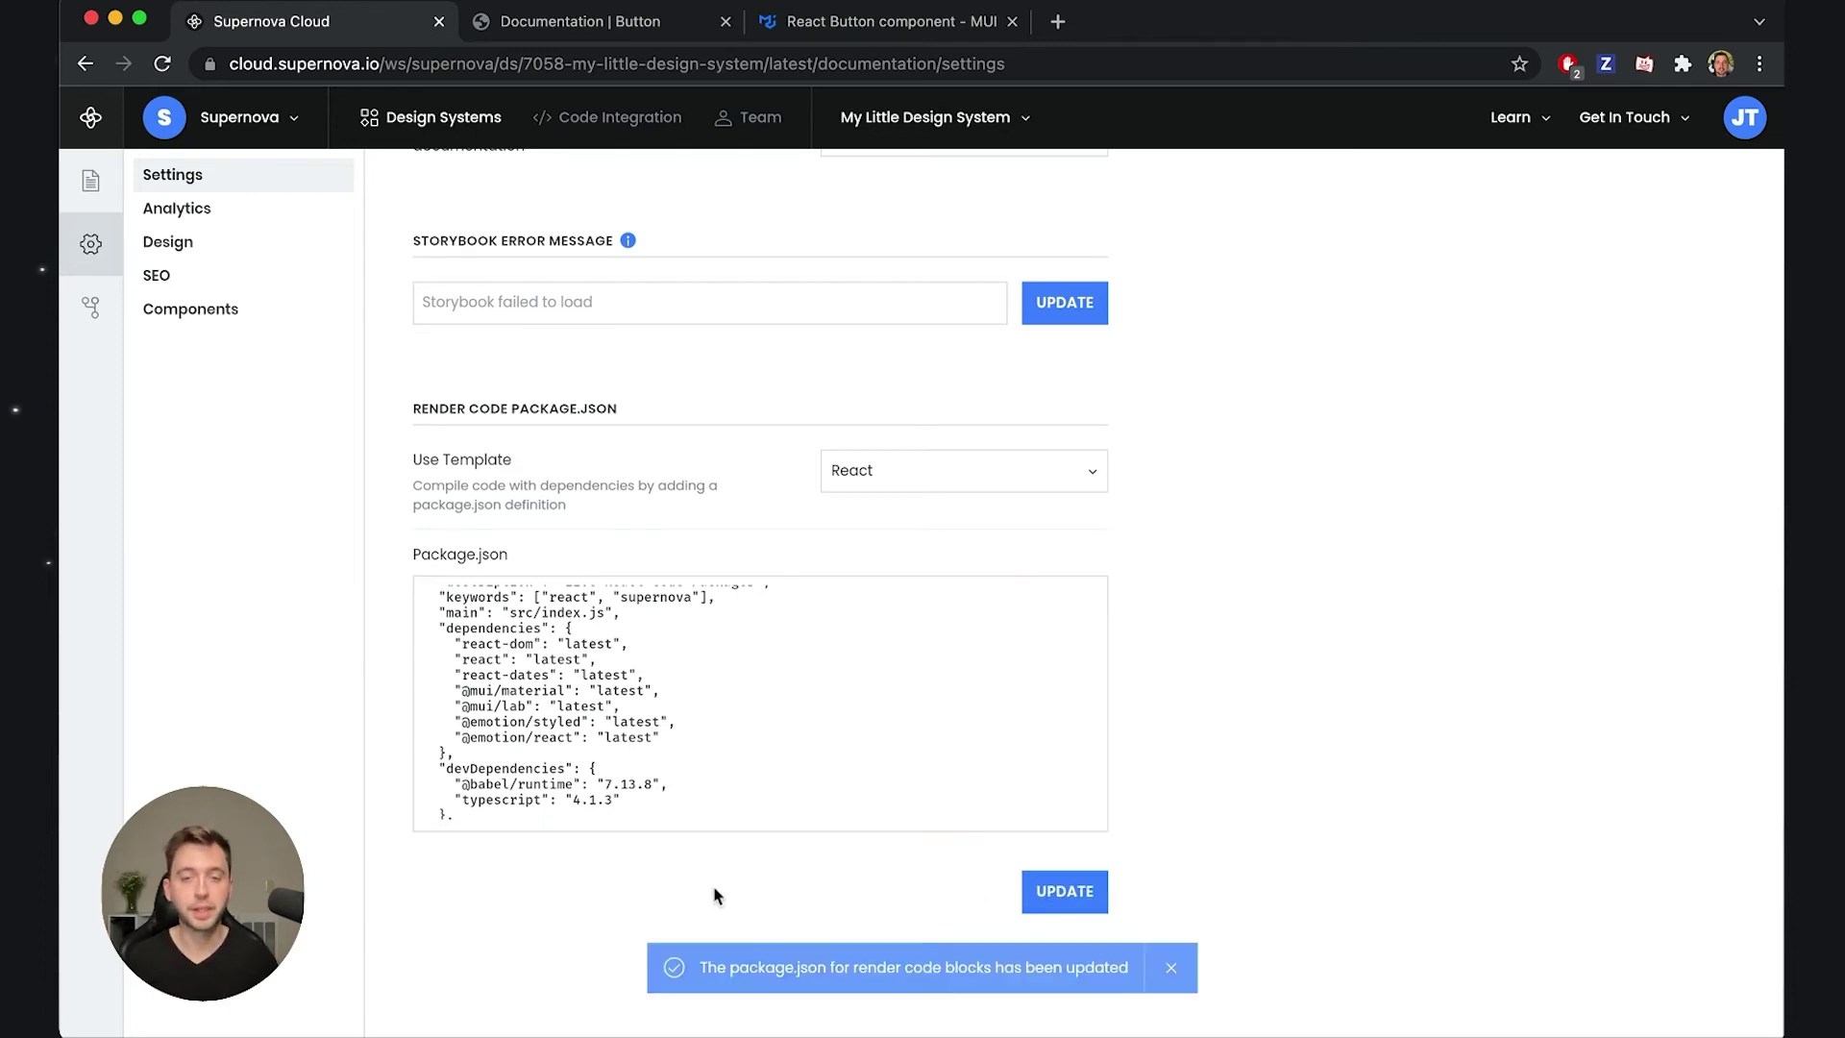
pyautogui.click(90, 181)
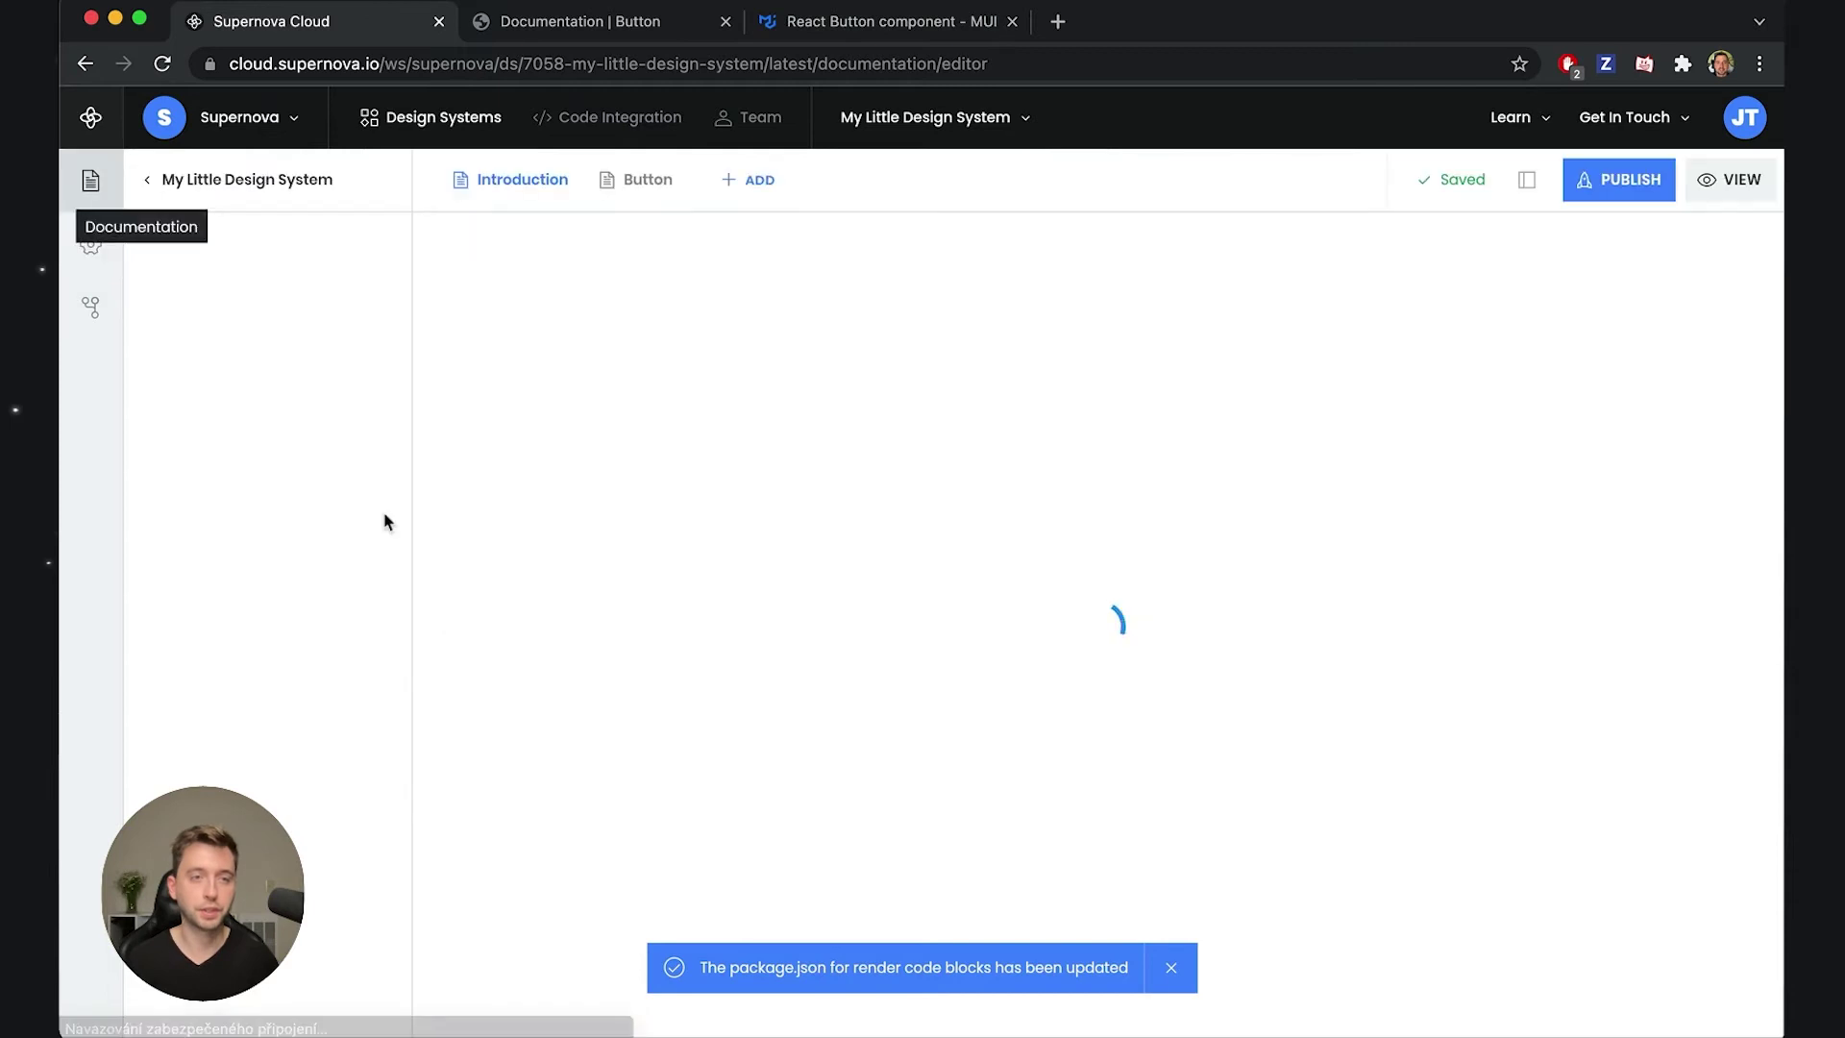
# - Check the Basic Button block's live Text, Contained and Outlined buttons against MUI, then publish
pyautogui.click(649, 187)
pyautogui.scroll(-3, 548, 507)
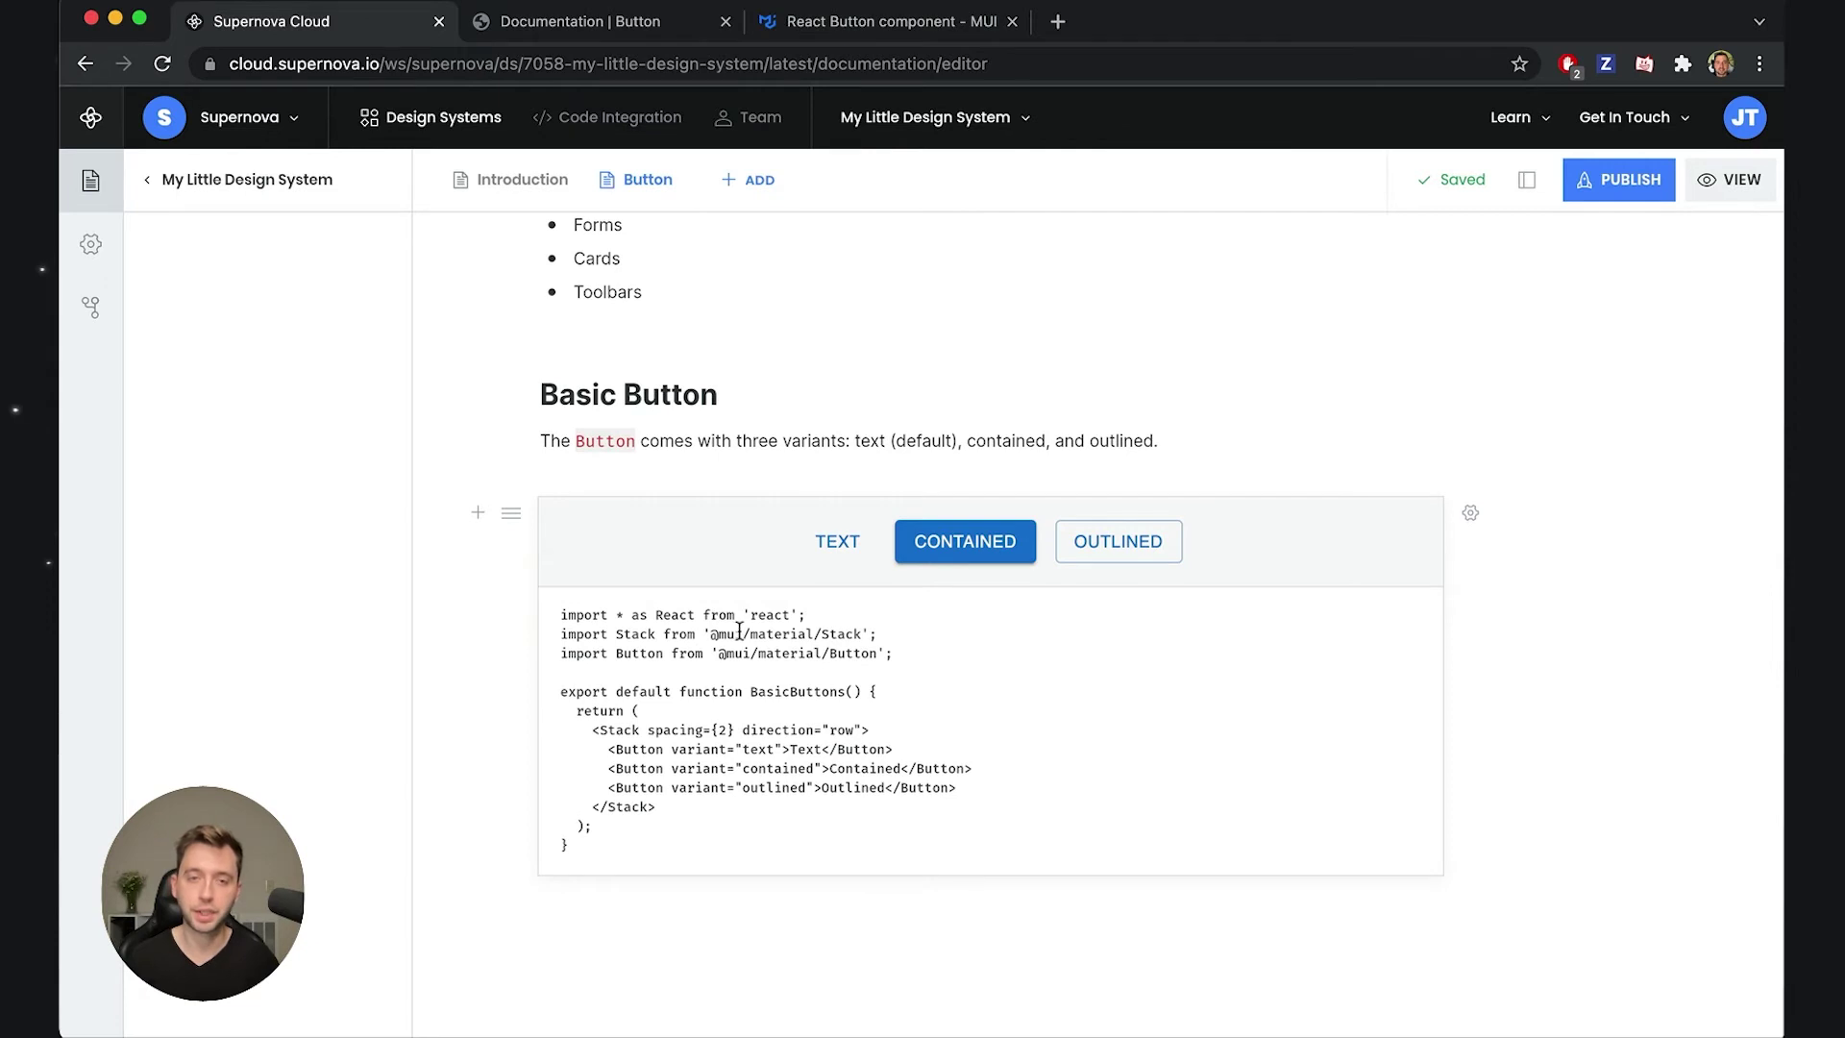
pyautogui.scroll(1, 739, 630)
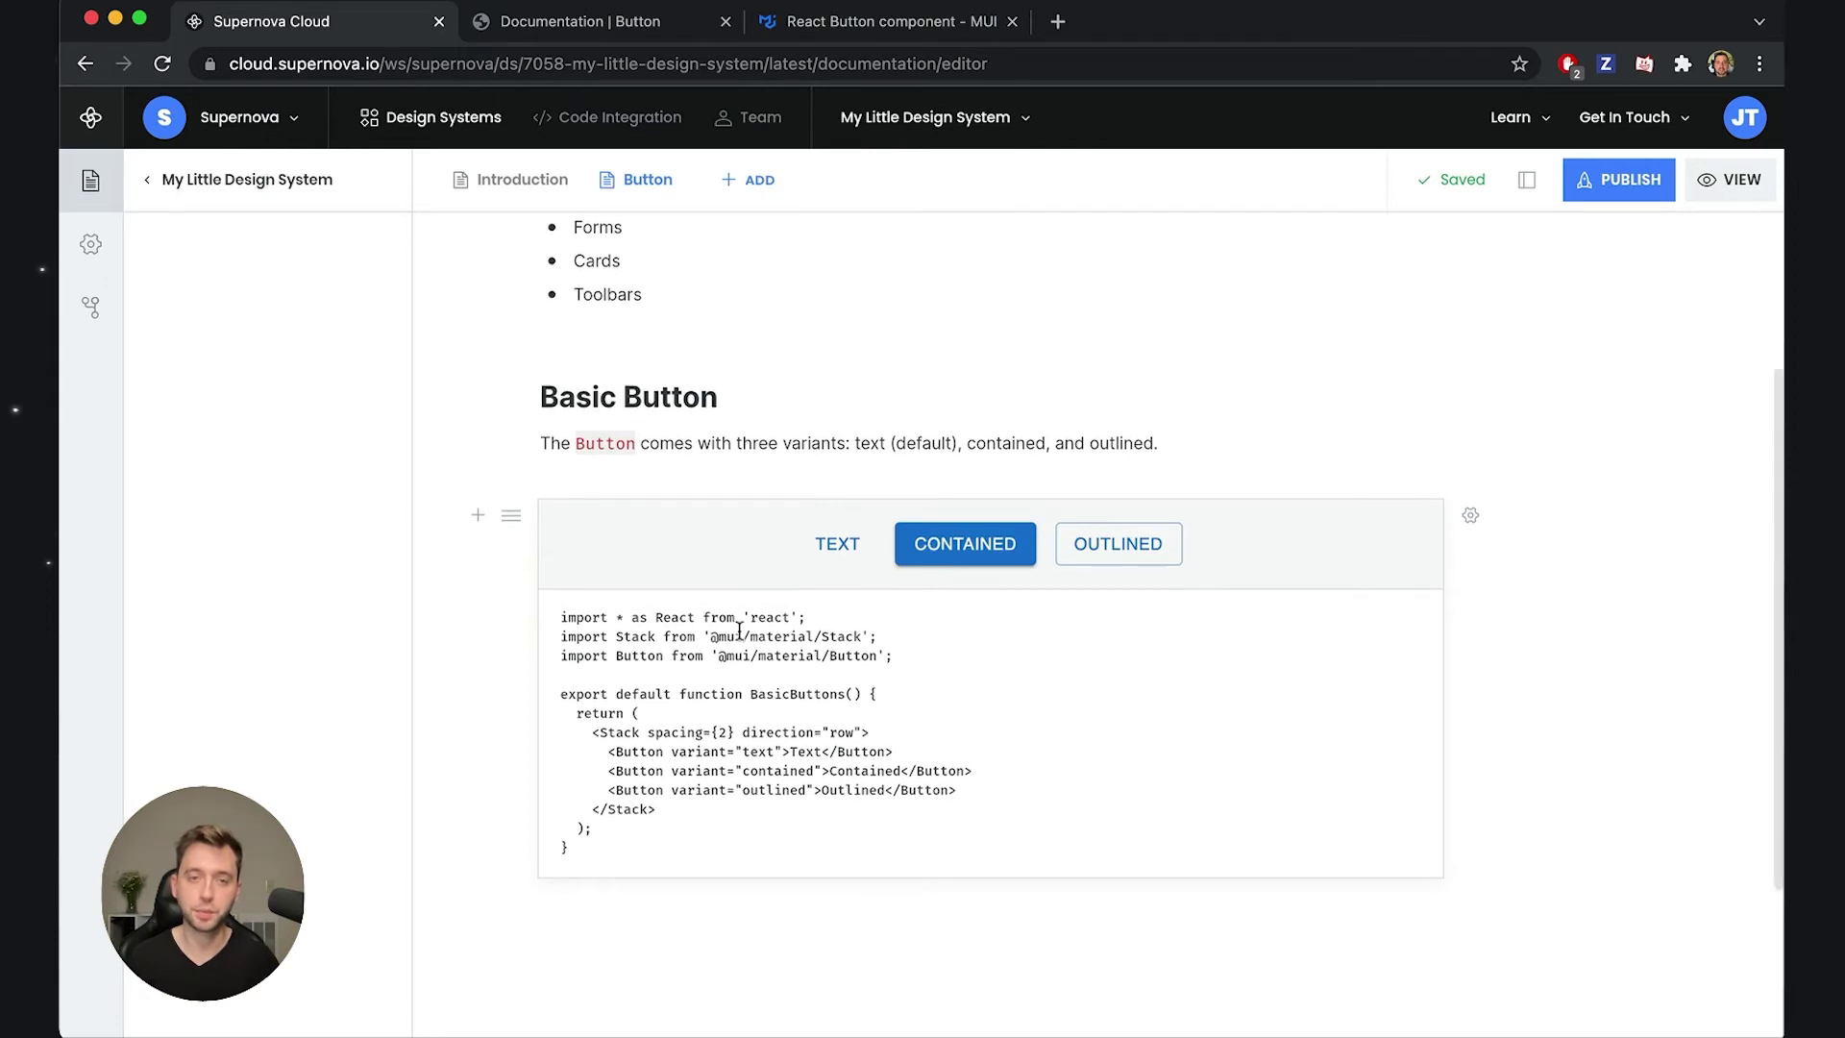
pyautogui.click(822, 37)
pyautogui.click(447, 602)
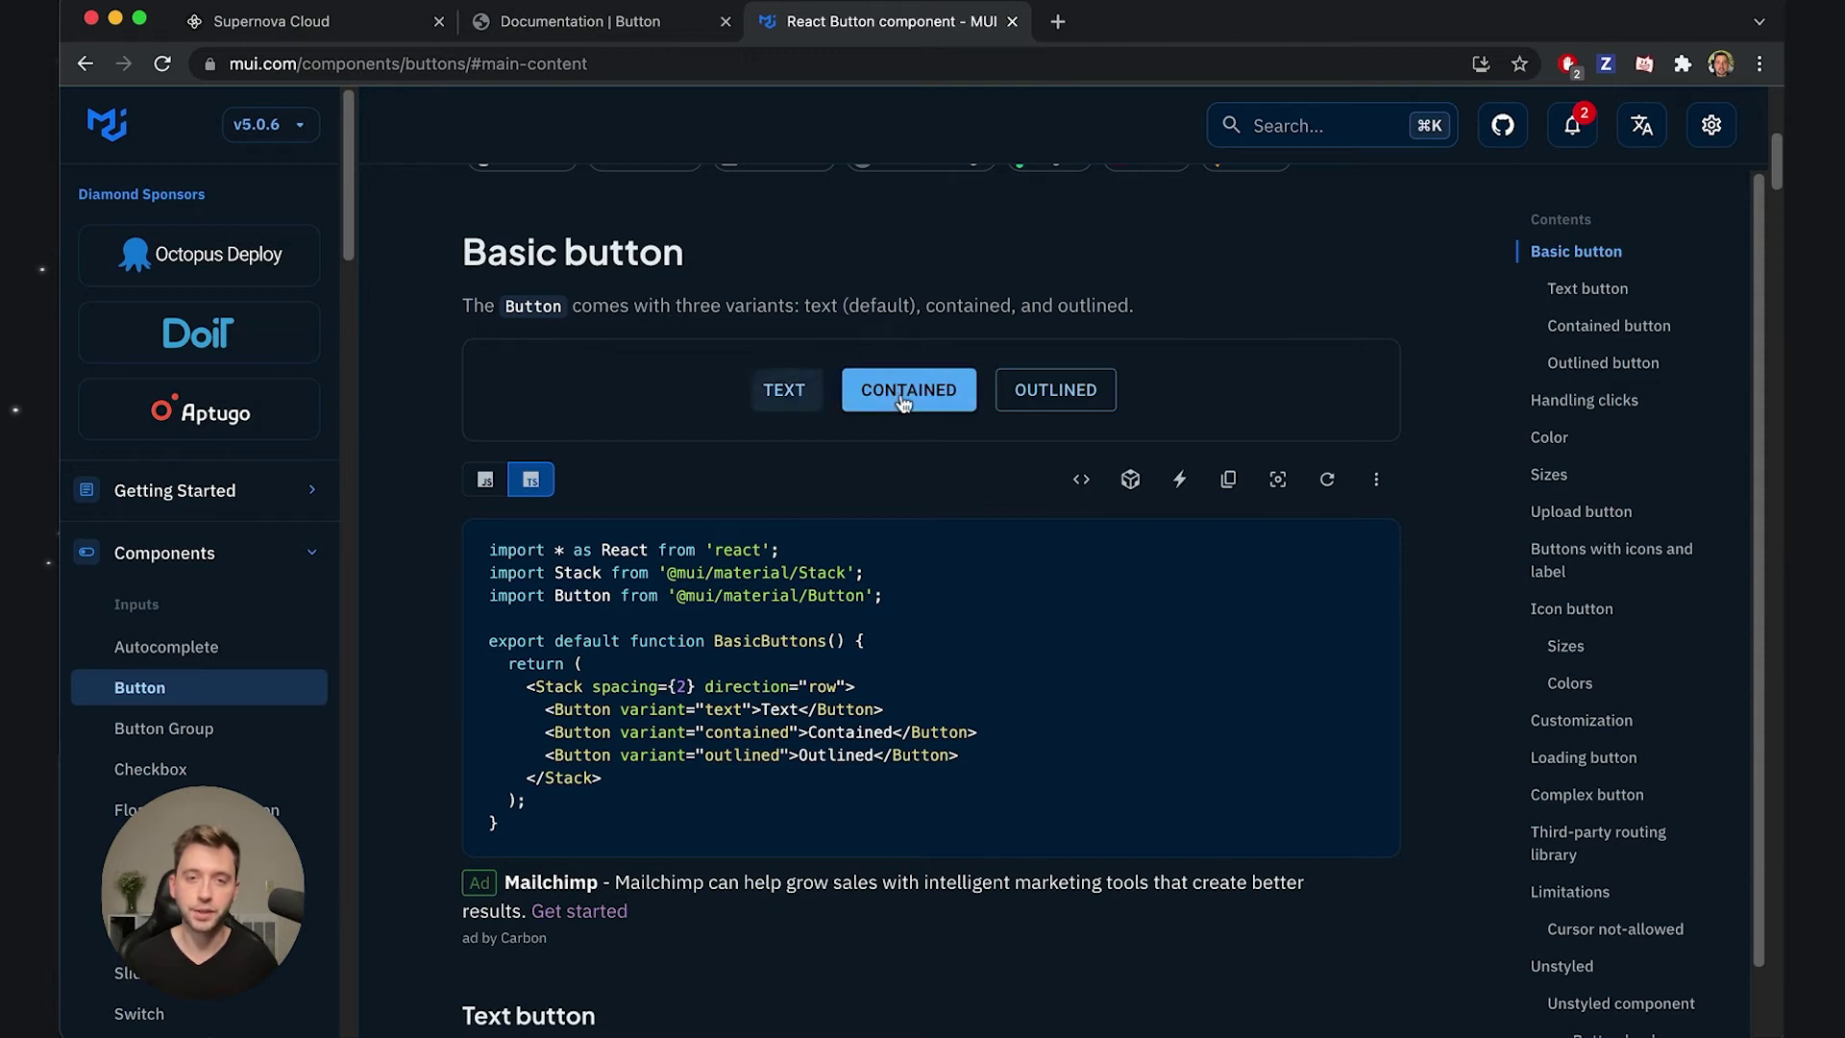
pyautogui.click(363, 32)
pyautogui.click(1595, 188)
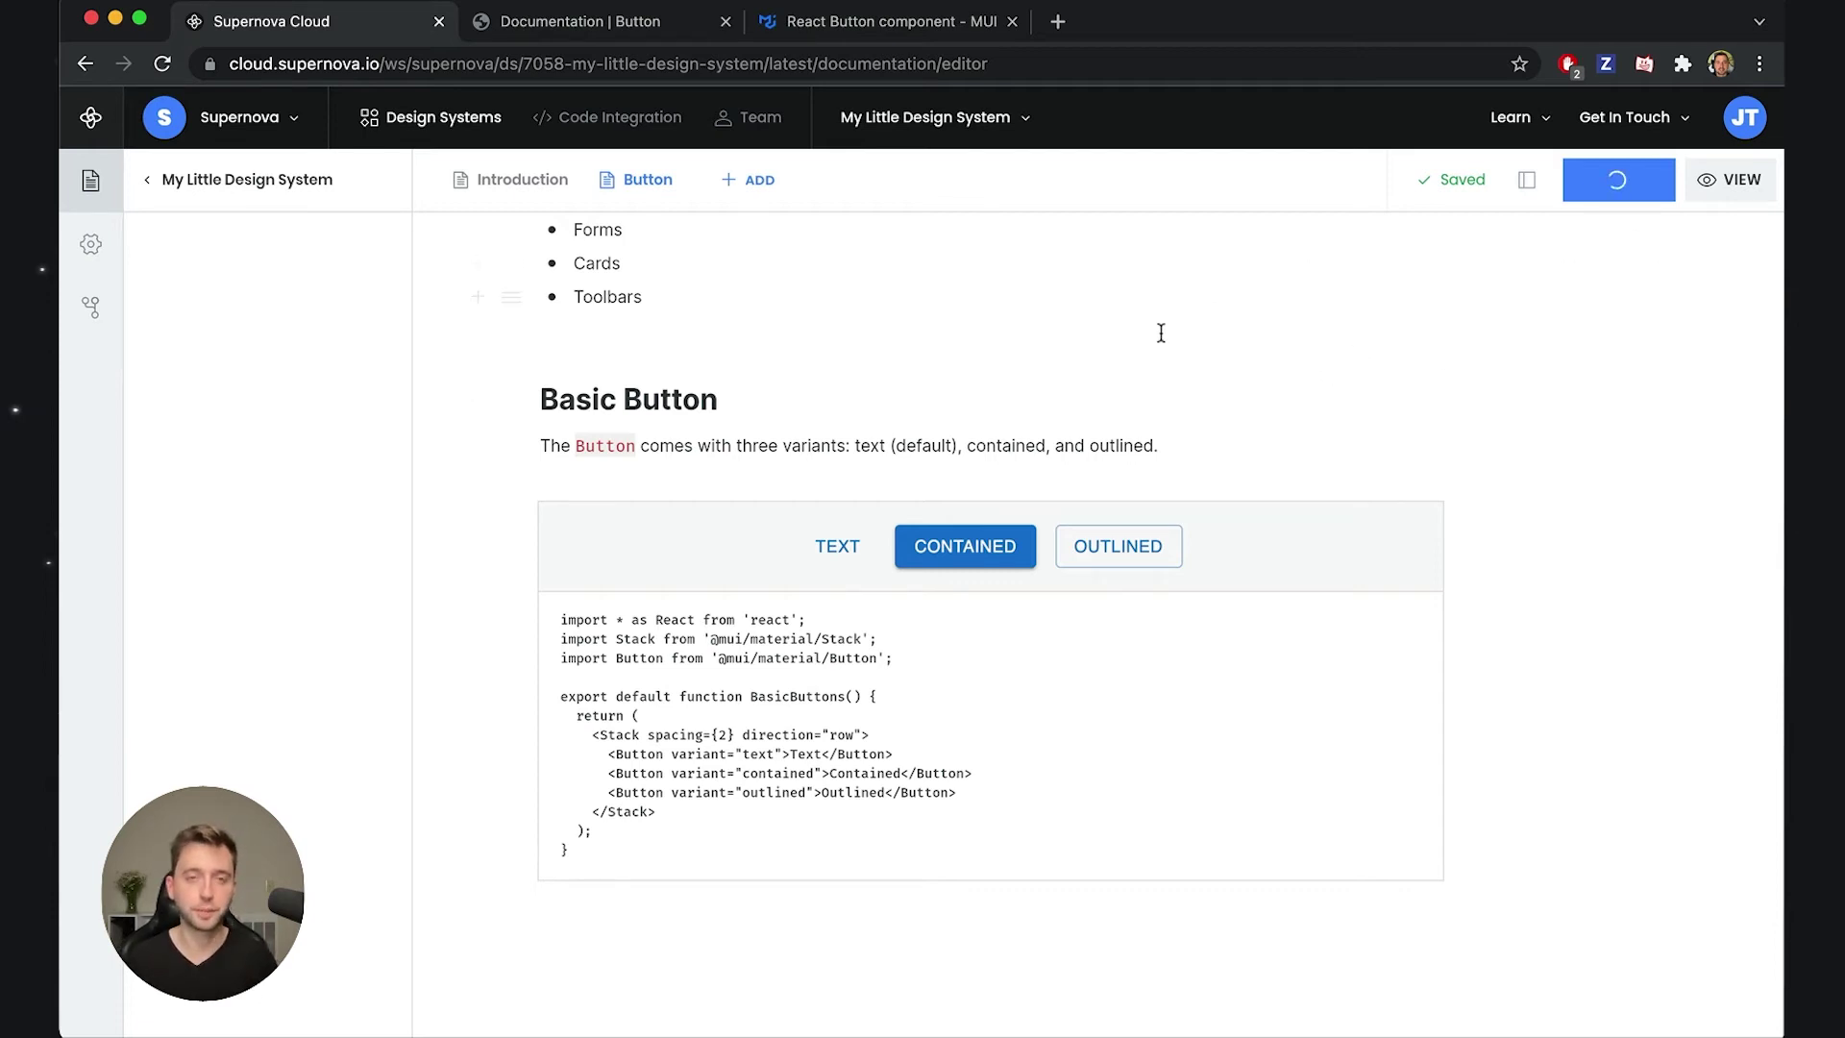
# - Reload the published Button page and reveal the Basic Button example's BasicButtons code
pyautogui.click(543, 17)
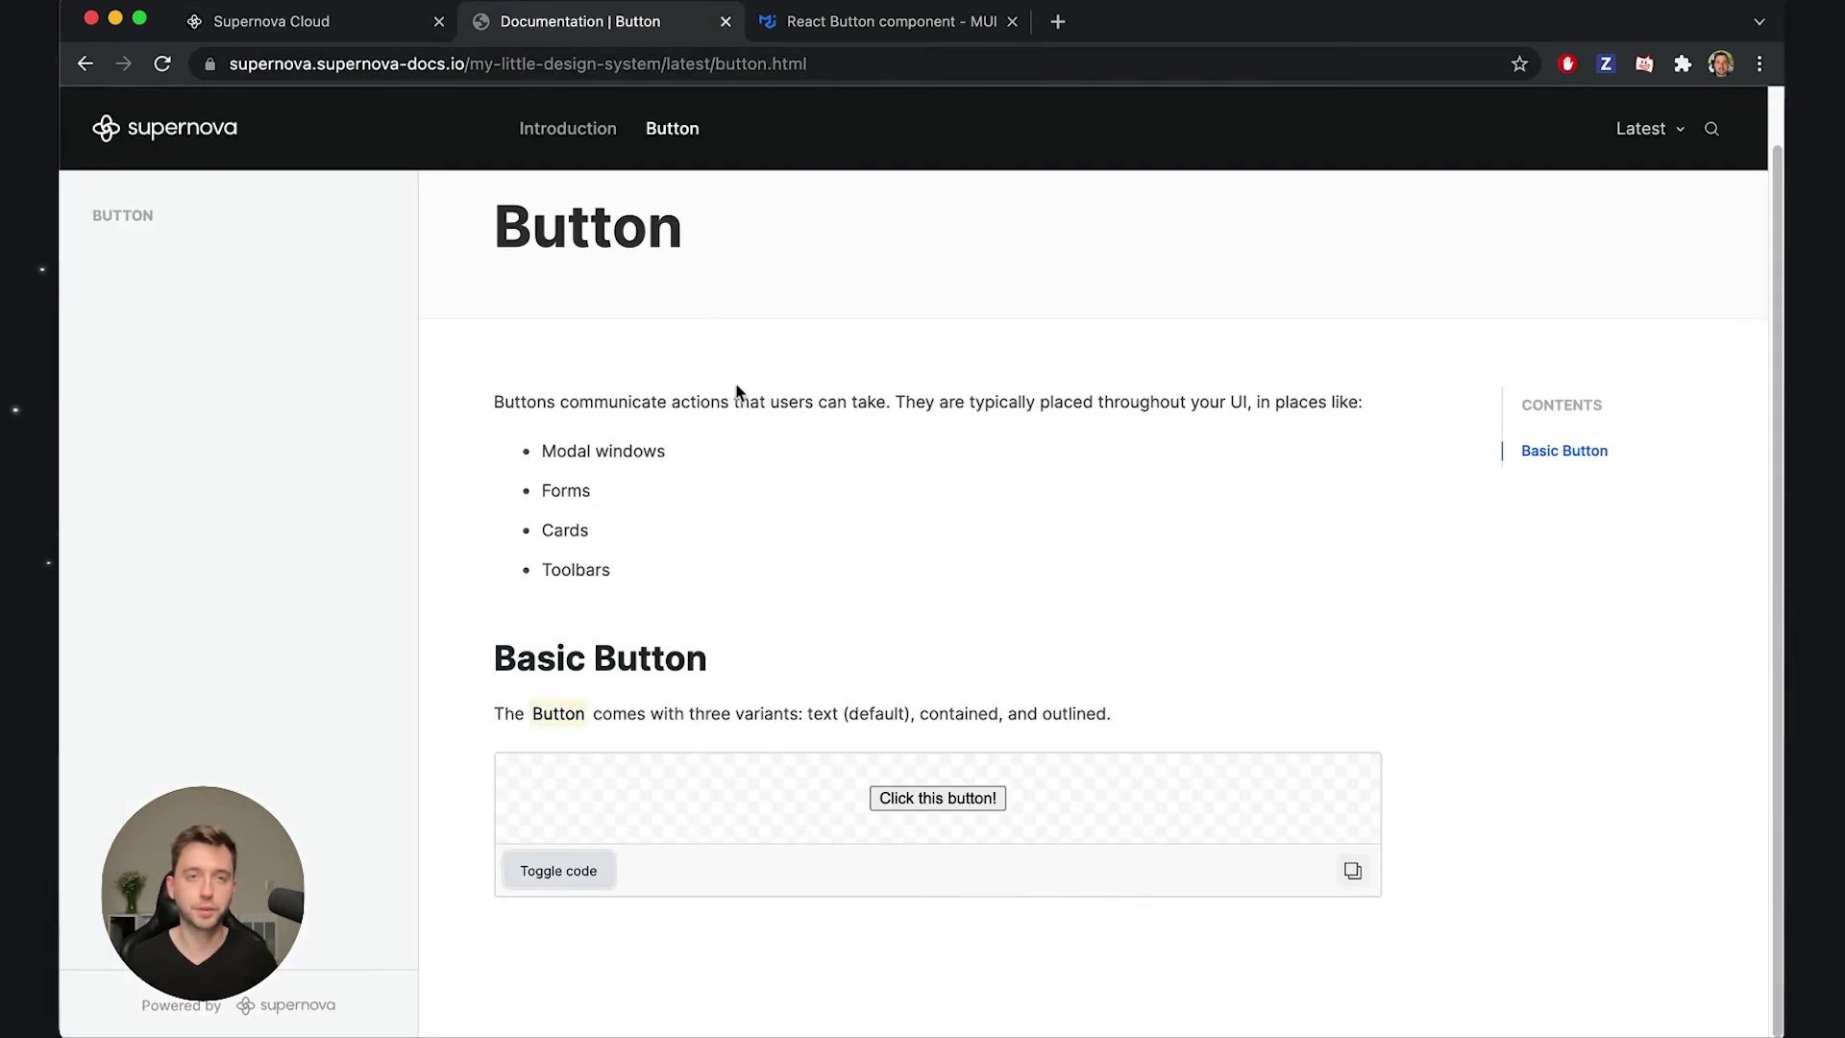
pyautogui.press('super+r')
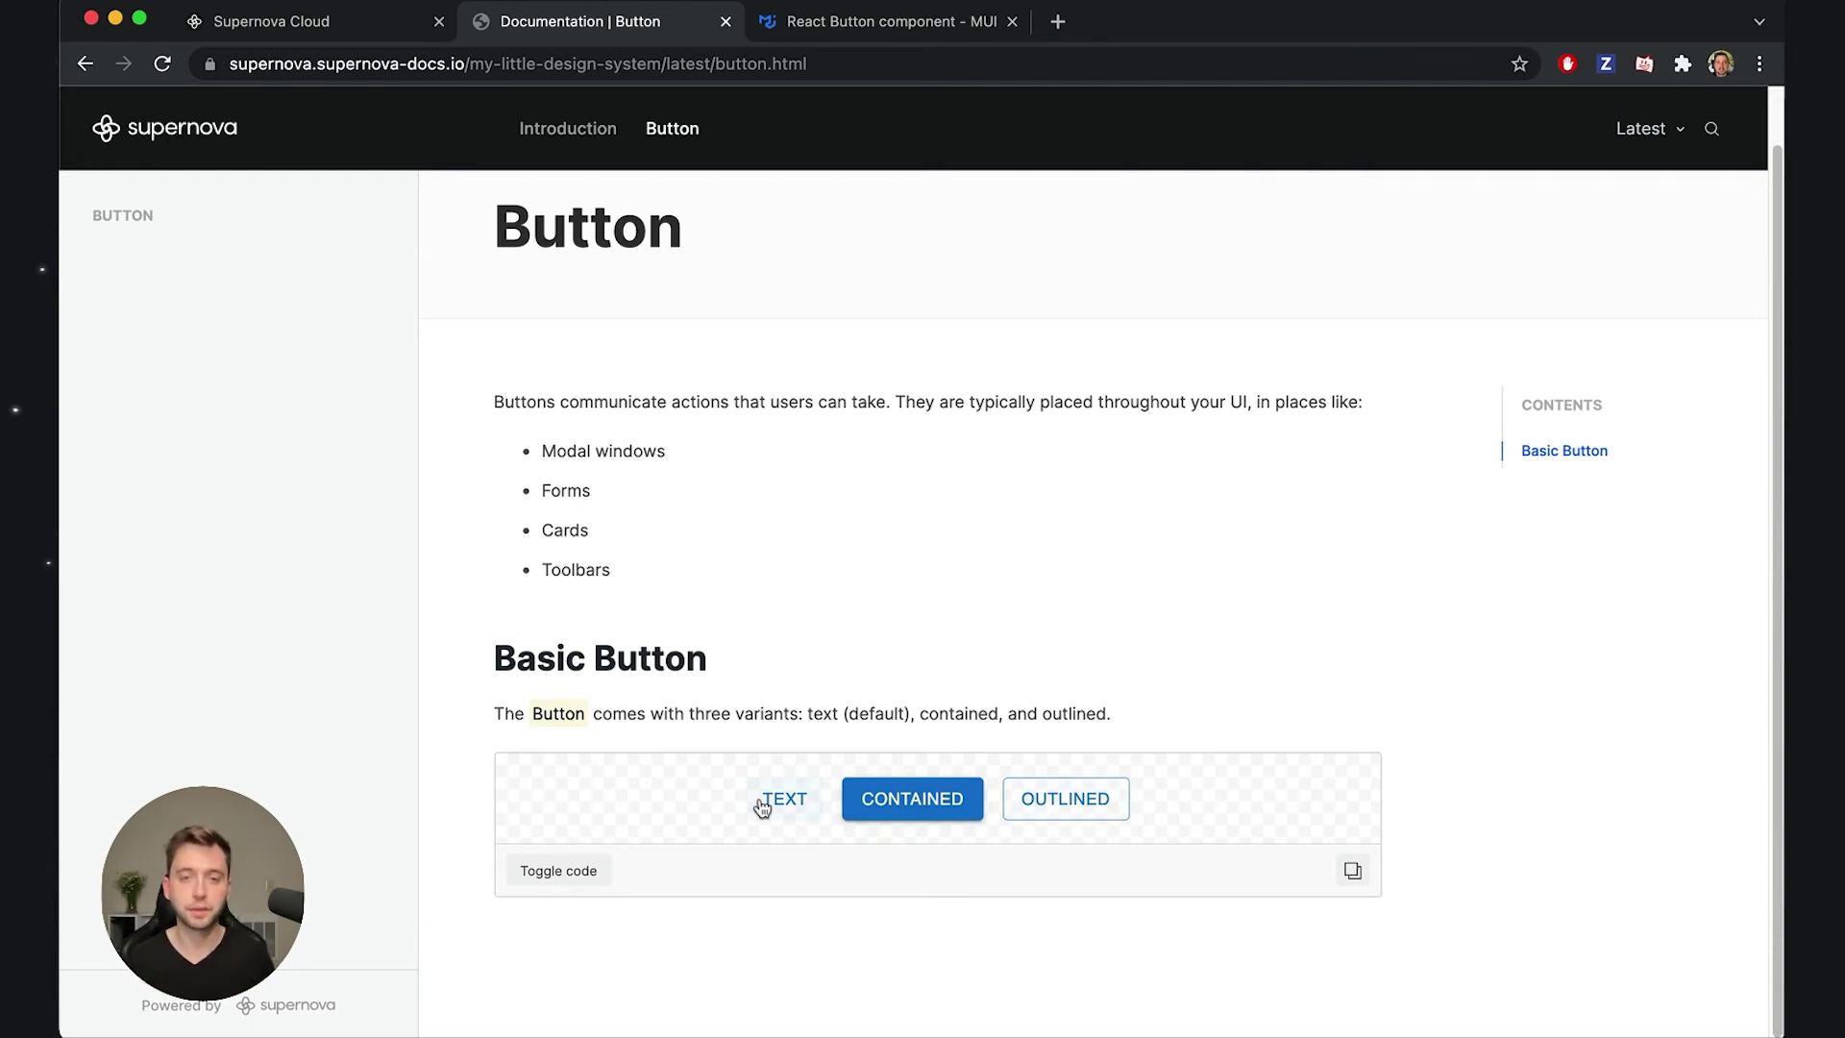
pyautogui.click(577, 869)
pyautogui.scroll(-4, 476, 678)
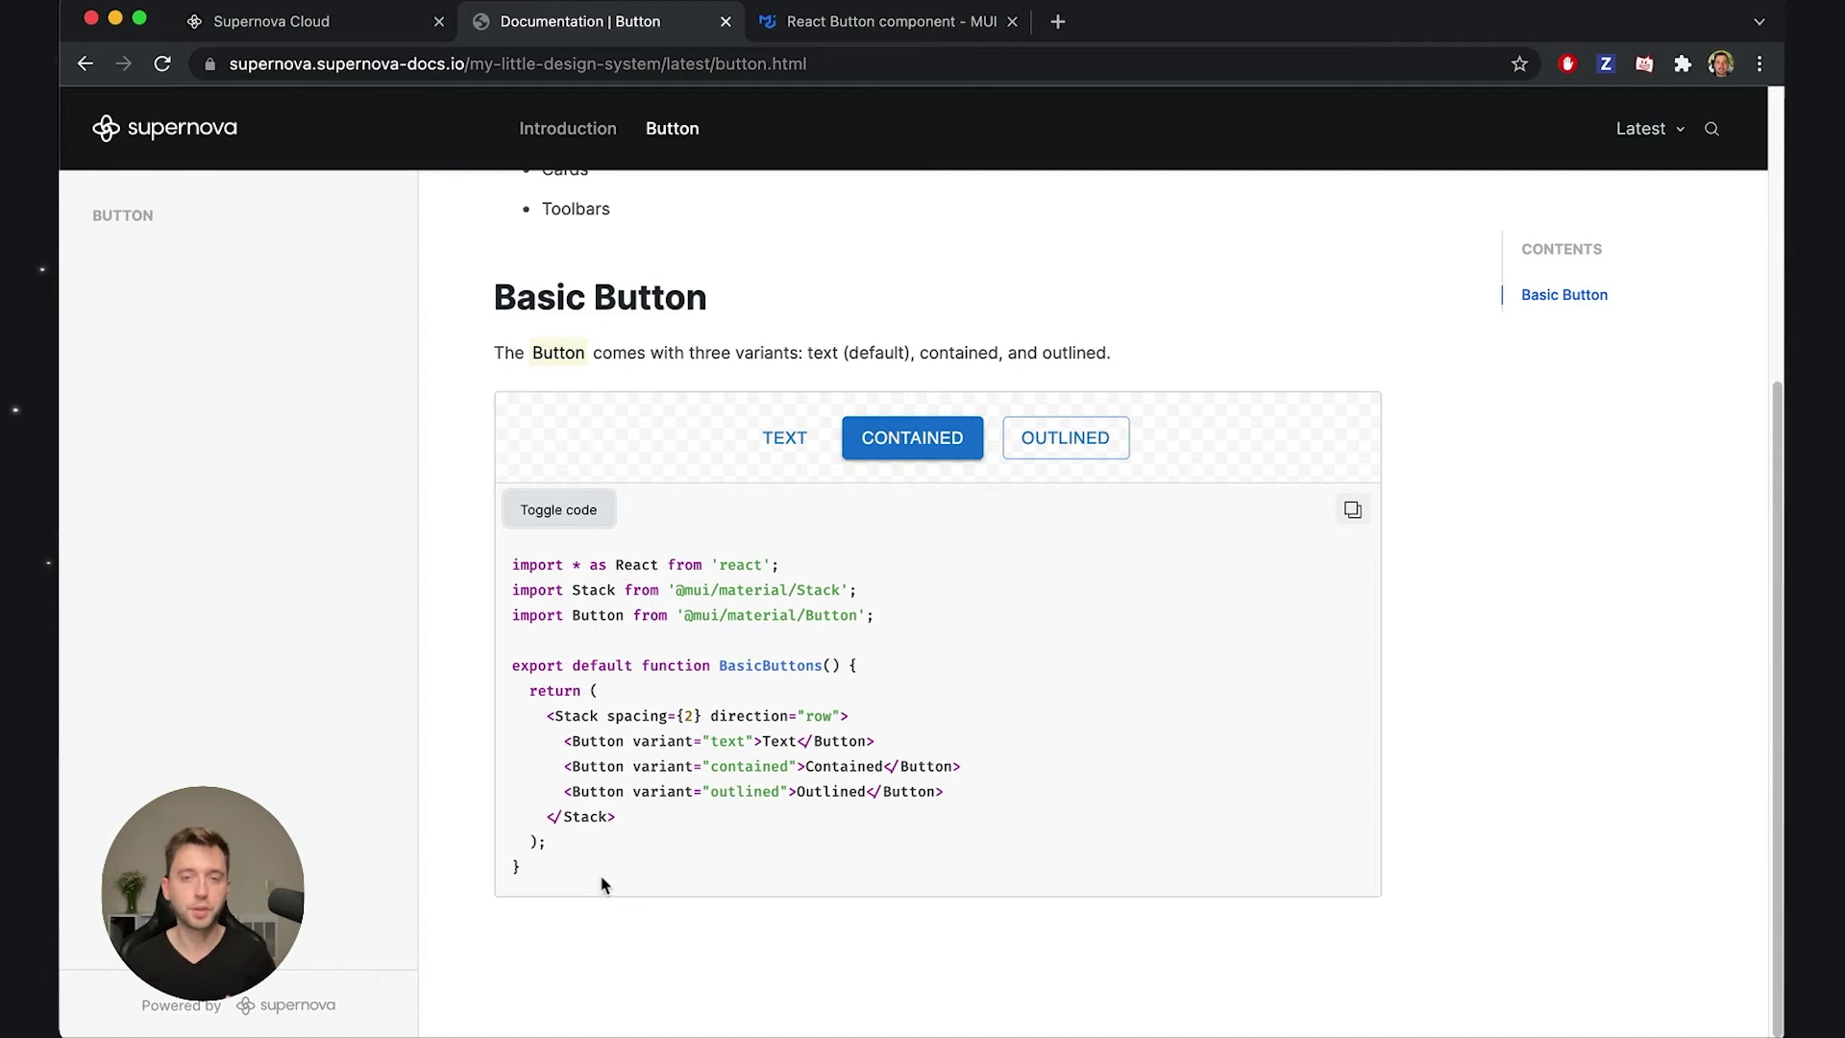
pyautogui.scroll(1, 832, 560)
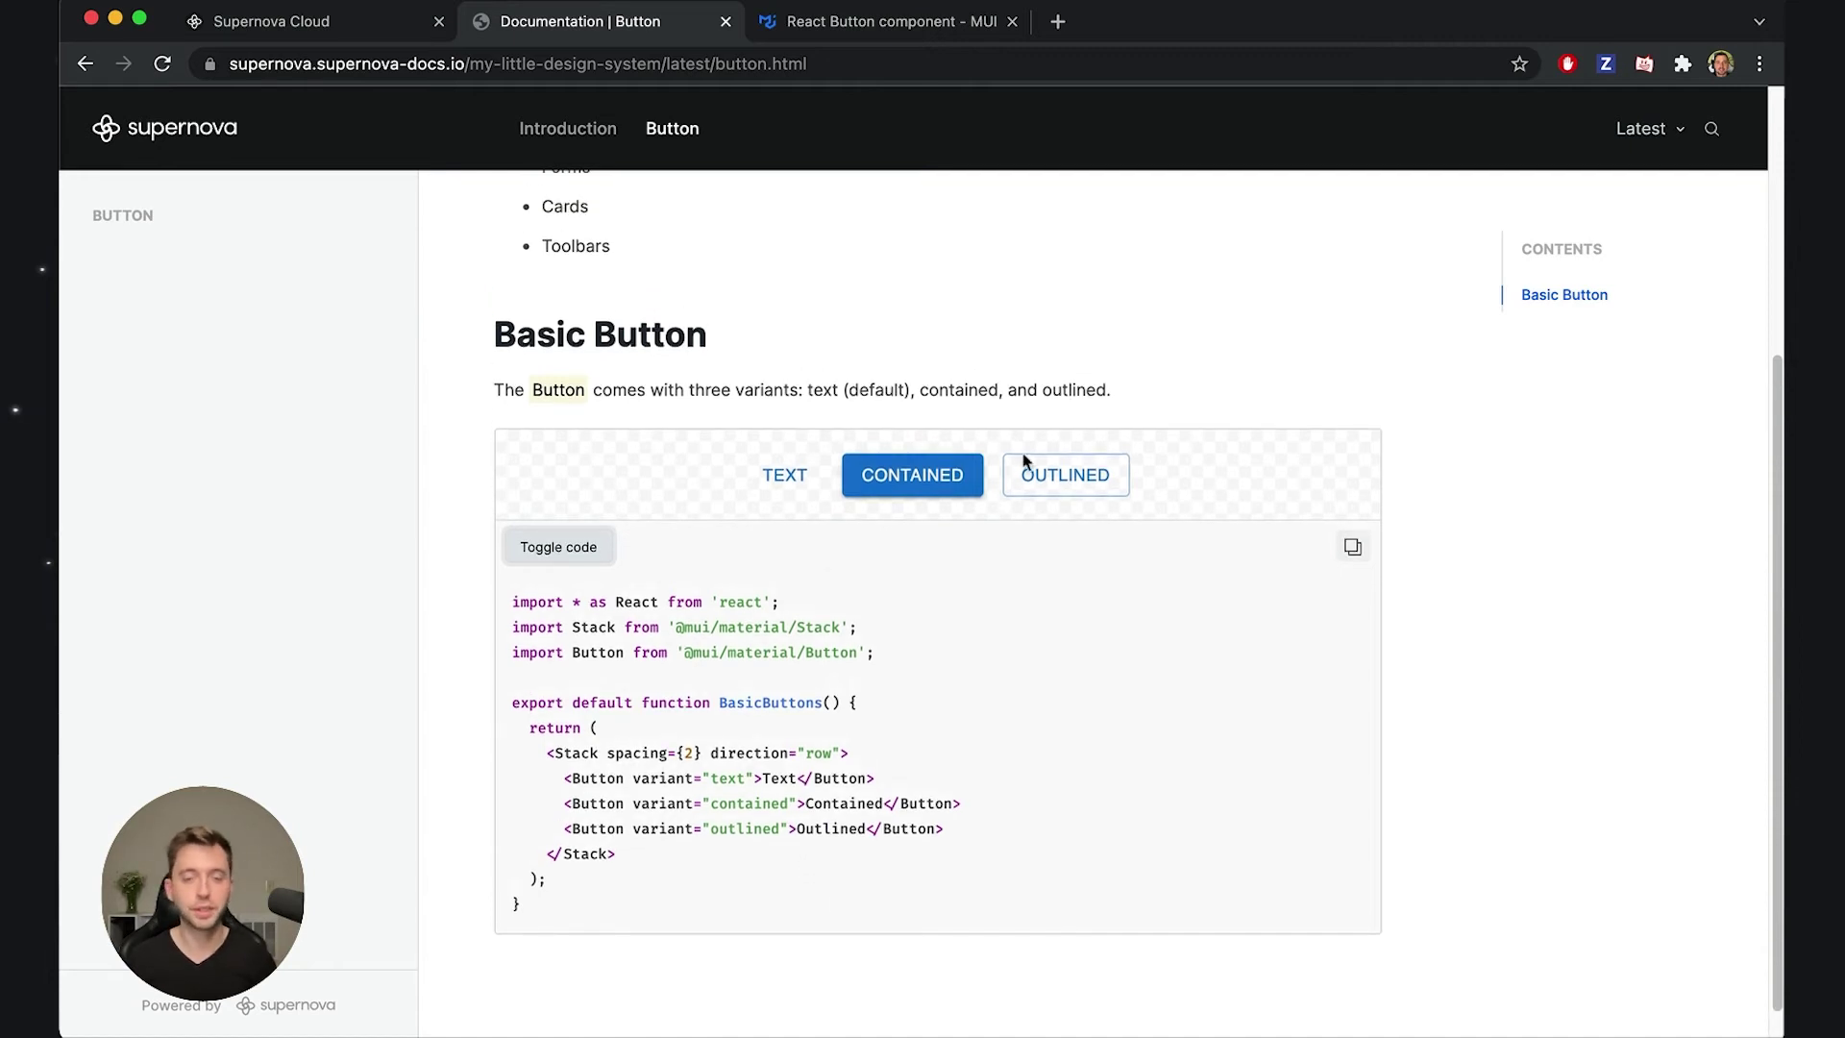
# - Expand and select the full TextButtons source in MUI's Text button example
pyautogui.click(794, 8)
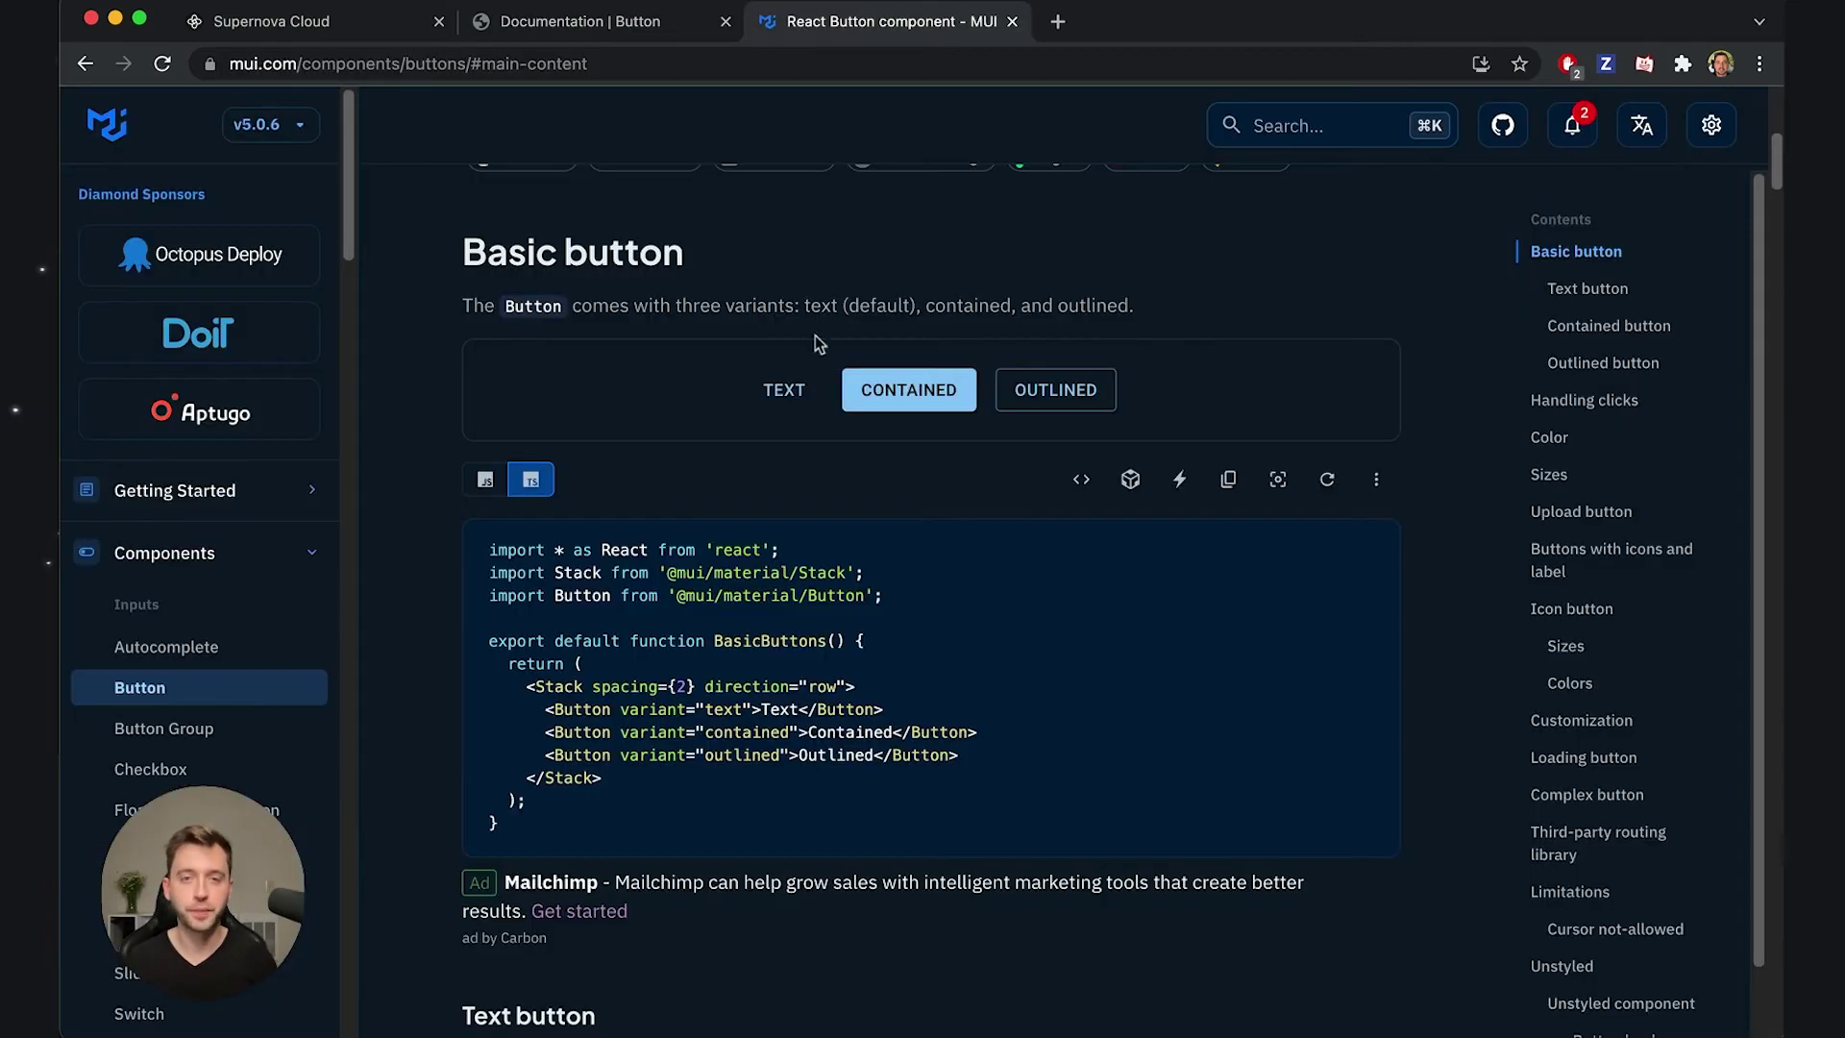
pyautogui.scroll(-20, 720, 520)
pyautogui.scroll(20, 506, 584)
pyautogui.scroll(-10, 500, 605)
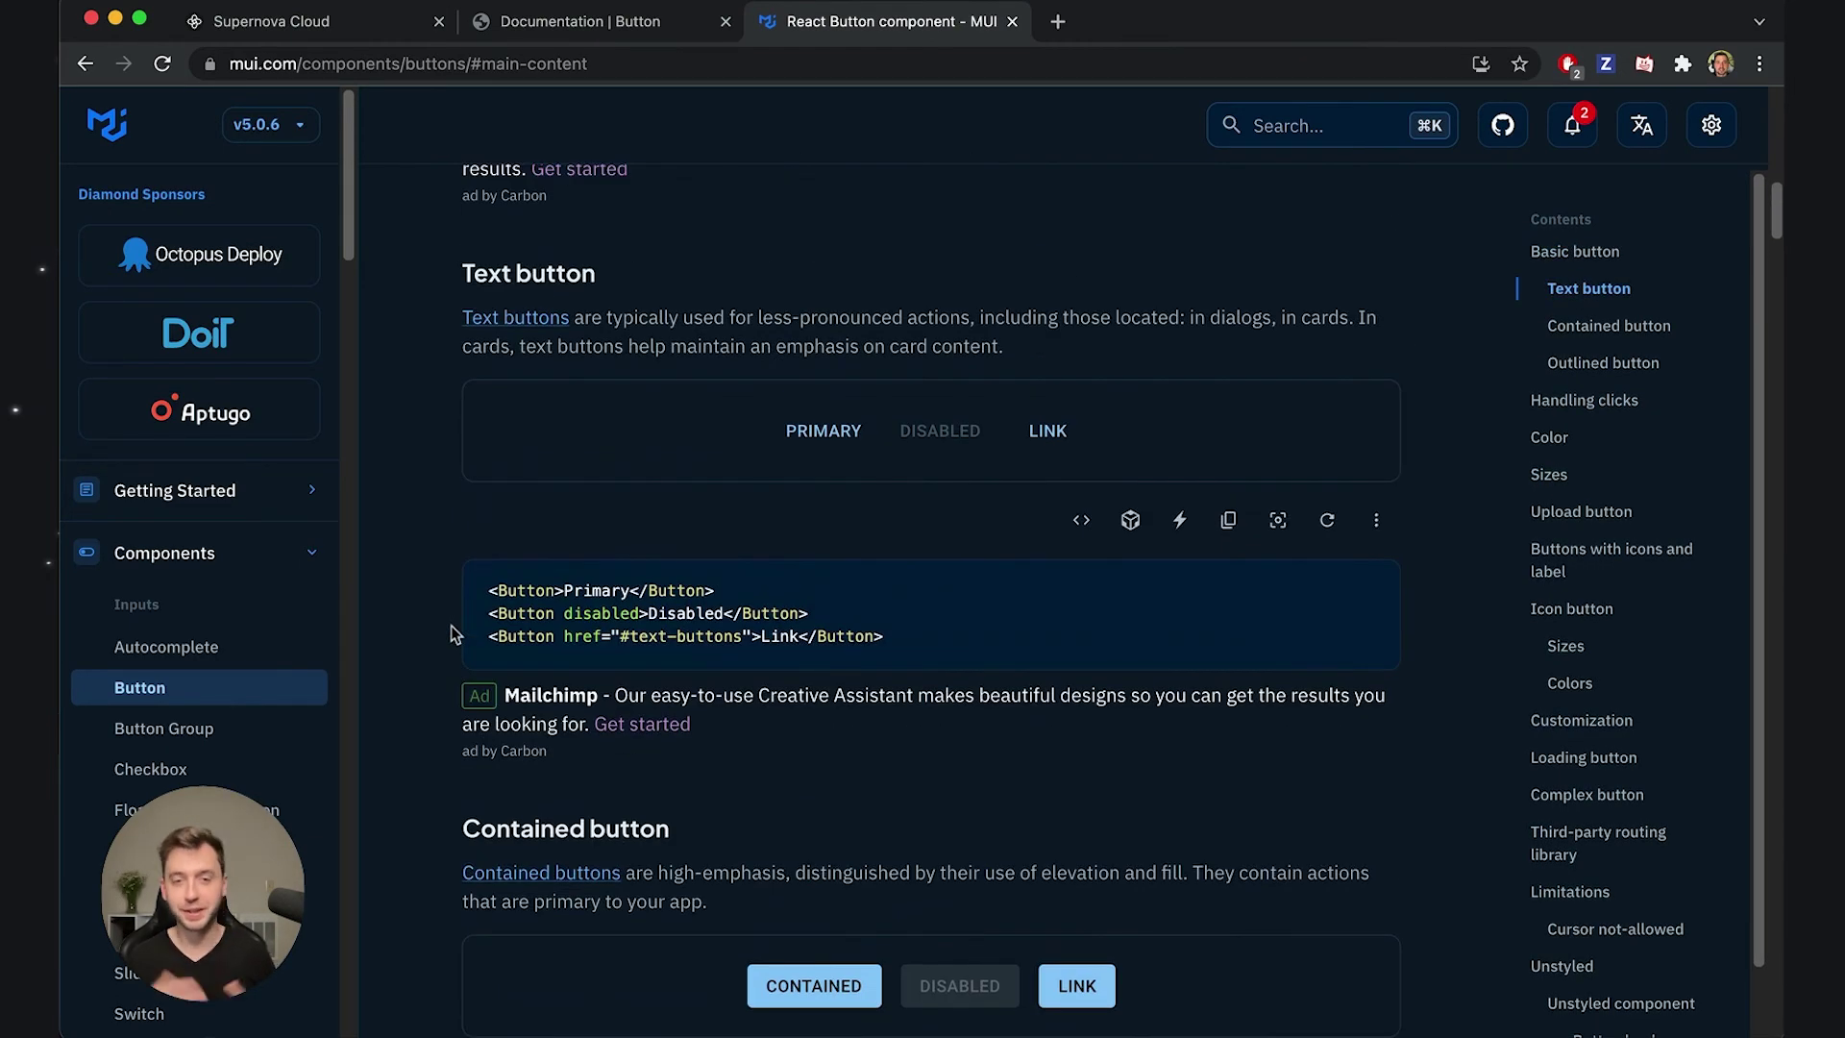
pyautogui.click(1067, 536)
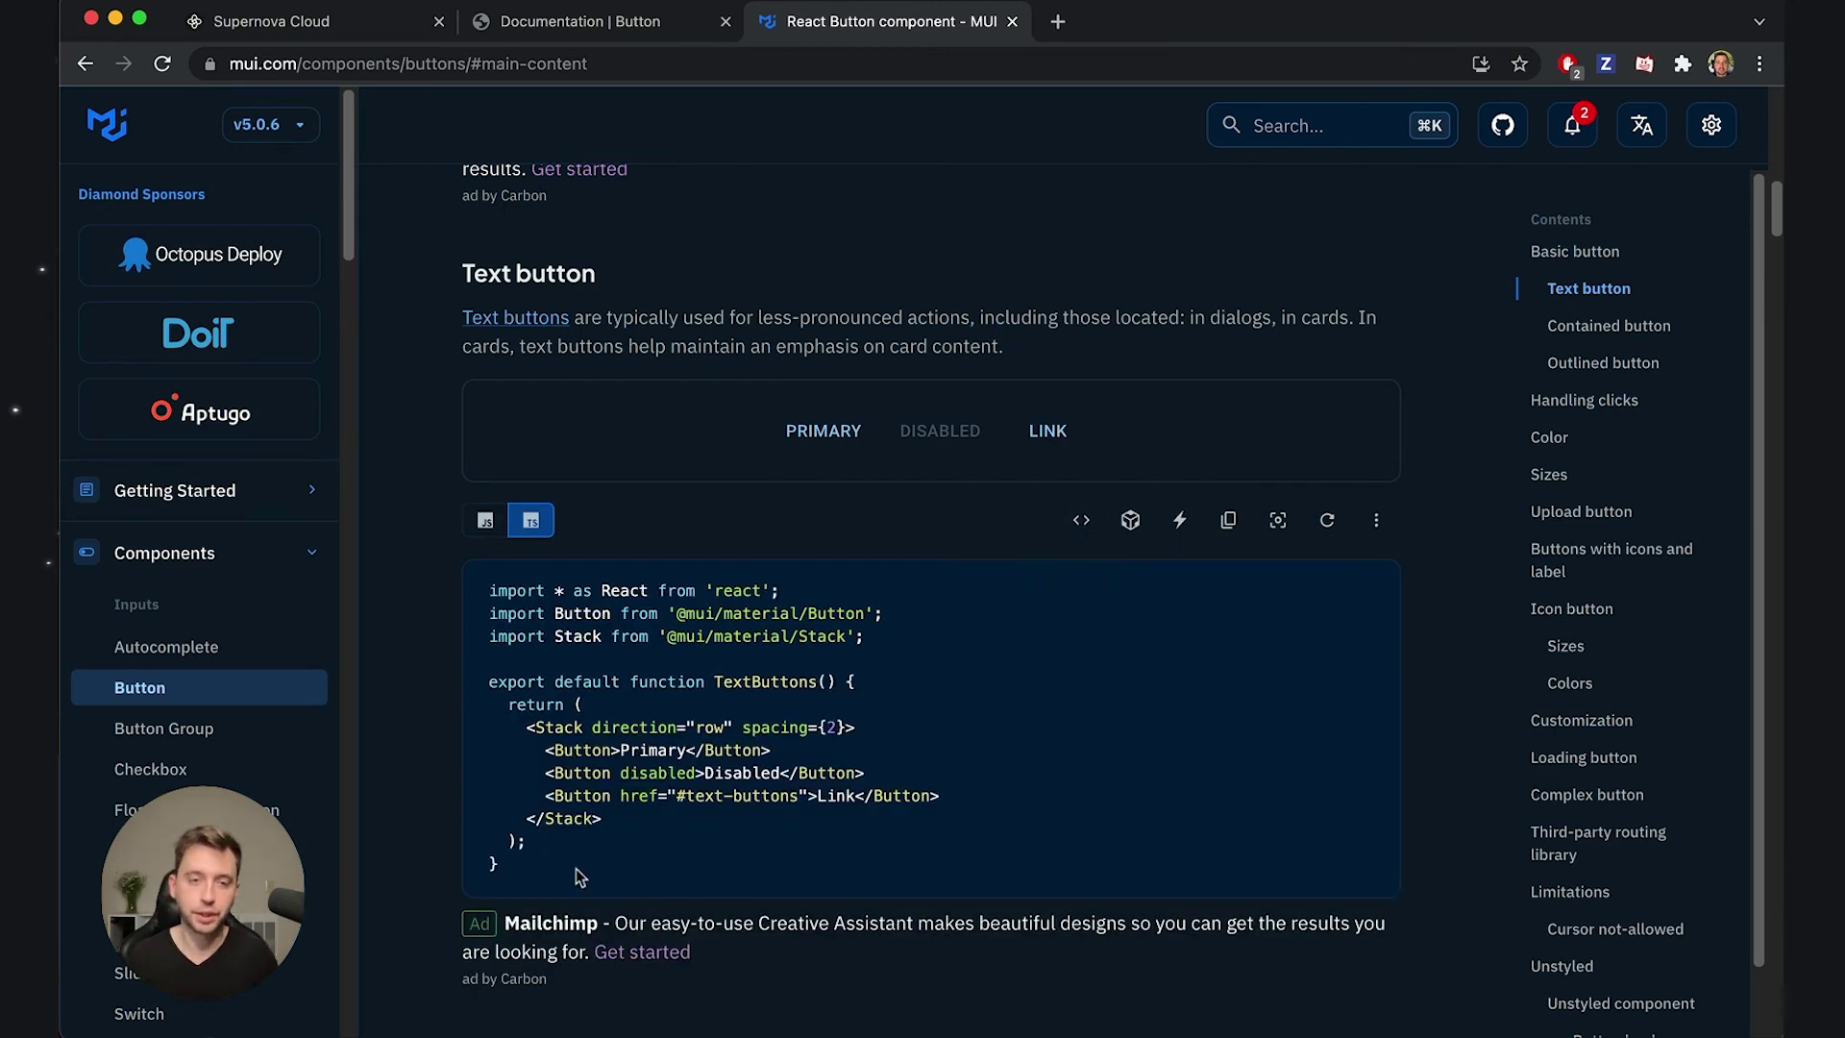
pyautogui.moveTo(577, 867); pyautogui.dragTo(467, 605)
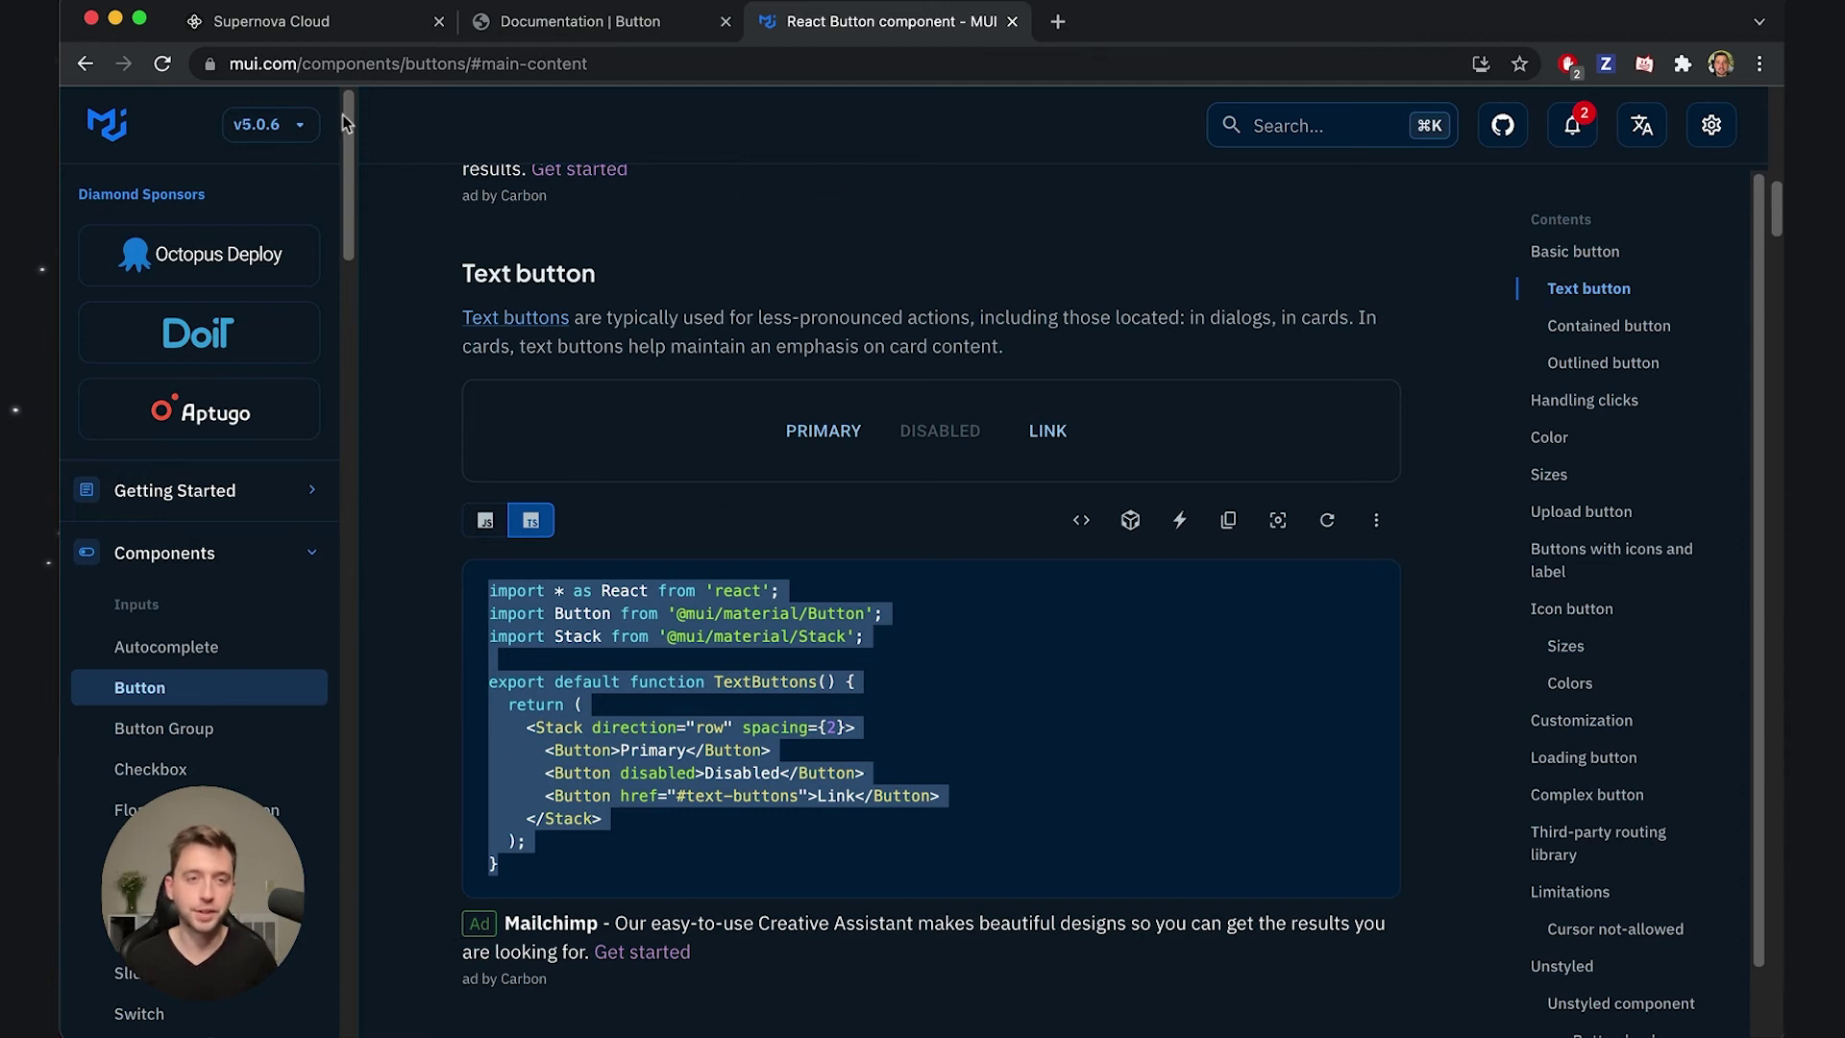
pyautogui.click(304, 39)
# - Add a Header 2 heading 'Text Buttons' below the Basic Button demo
pyautogui.click(664, 901)
pyautogui.press('Return')
pyautogui.write('T')
pyautogui.press('BackSpace')
pyautogui.write('/heade')
pyautogui.scroll(-3, 890, 802)
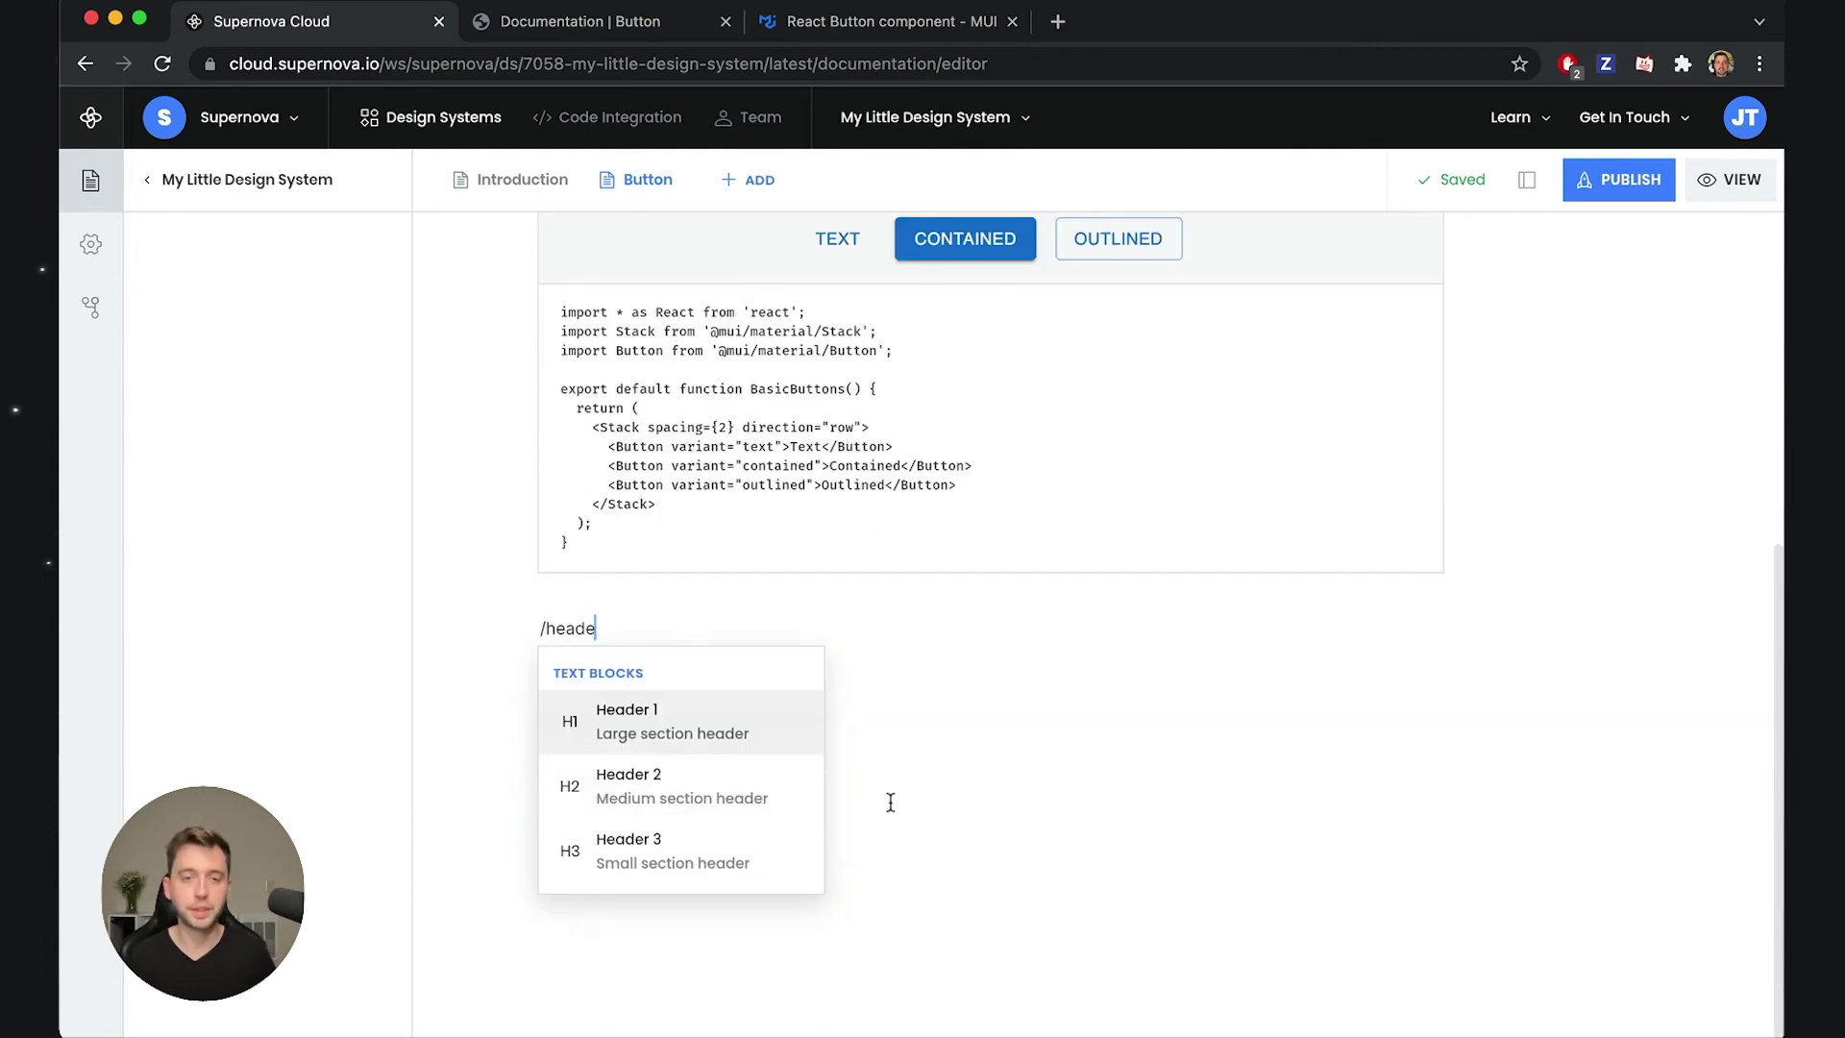
pyautogui.click(675, 803)
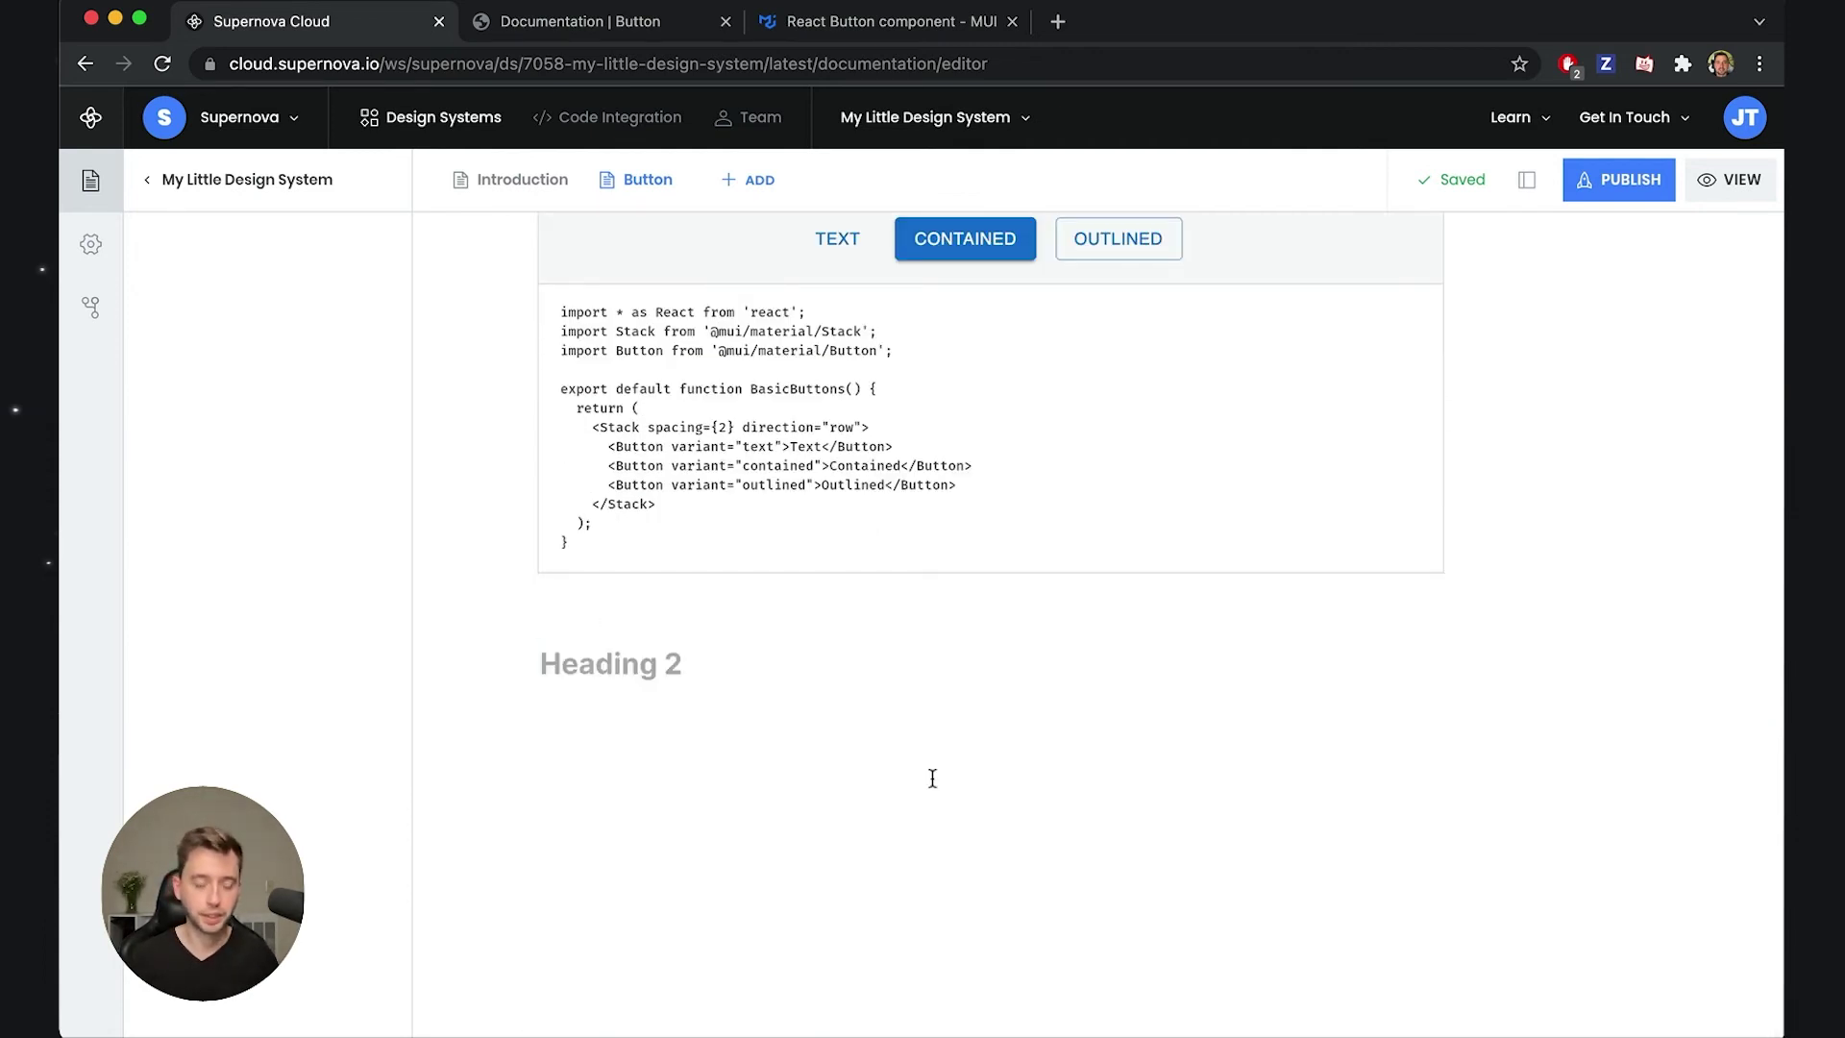
pyautogui.write('Text Butto')
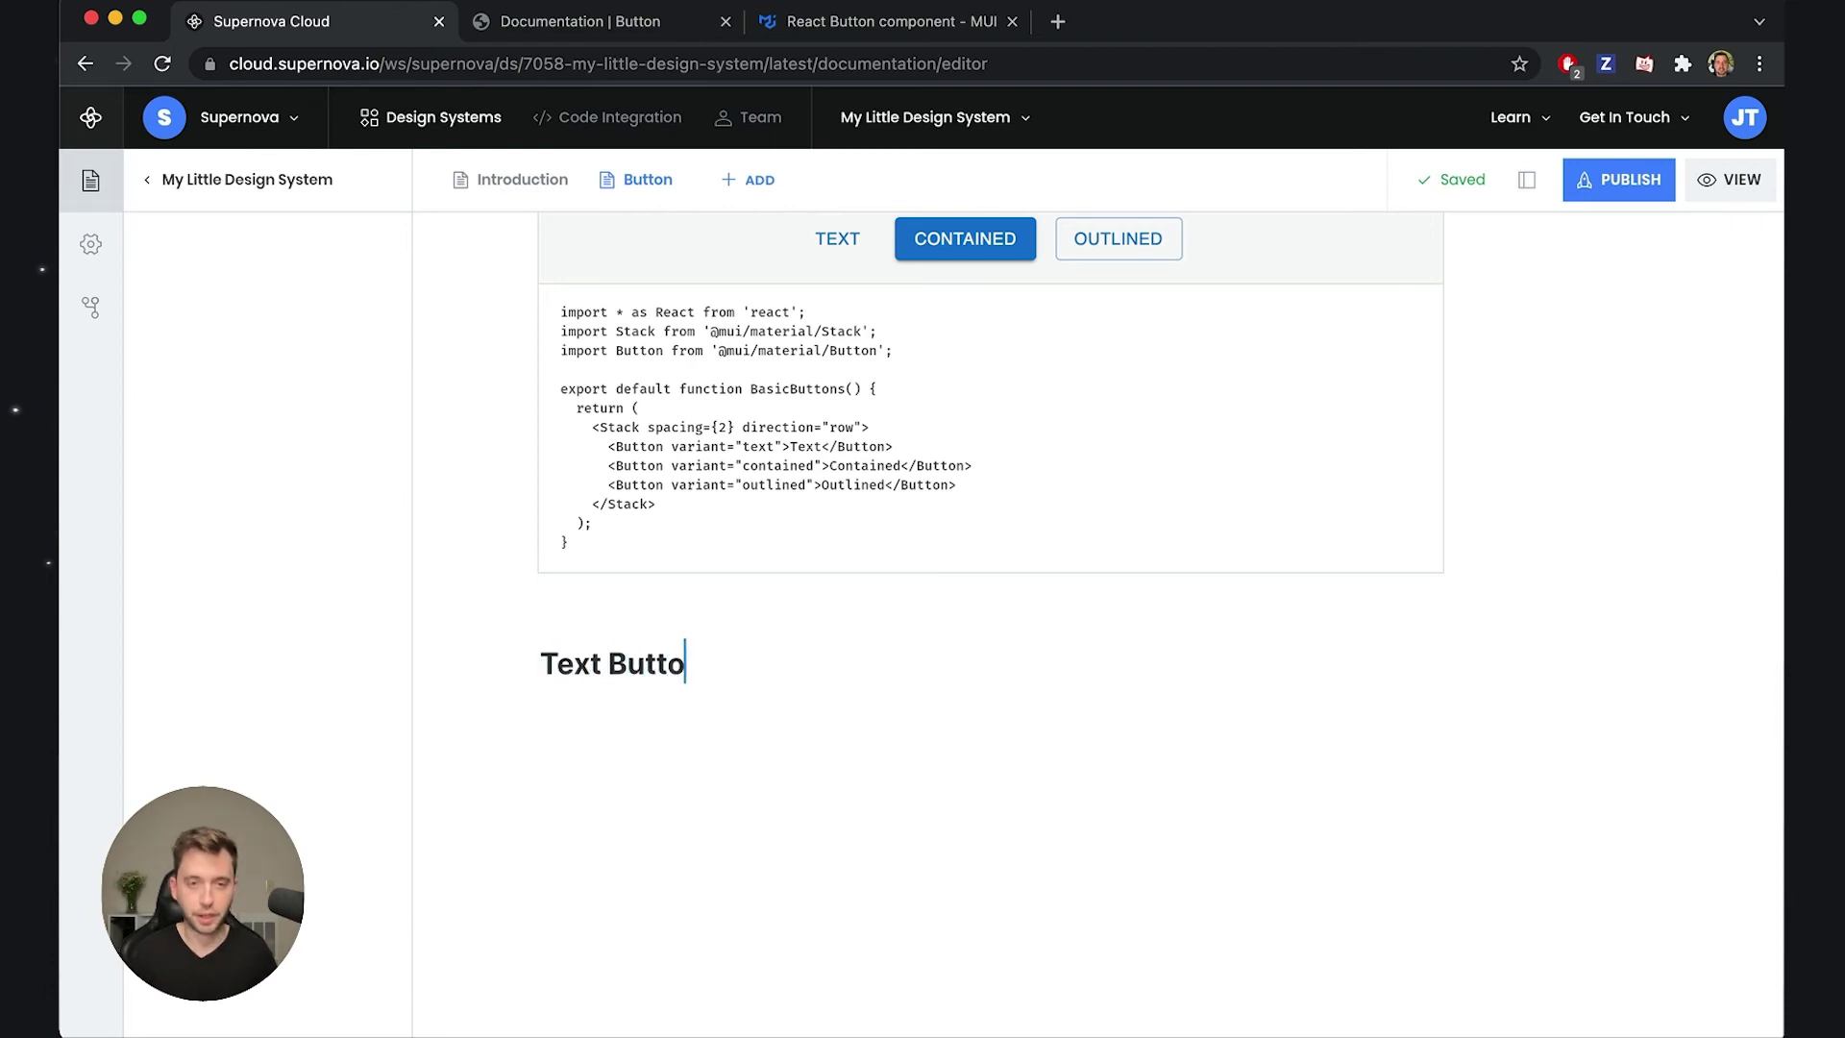
pyautogui.write('ns')
# - Insert a Render React Code block holding the pasted TextButtons code, then publish
pyautogui.press('Return')
pyautogui.write('/render')
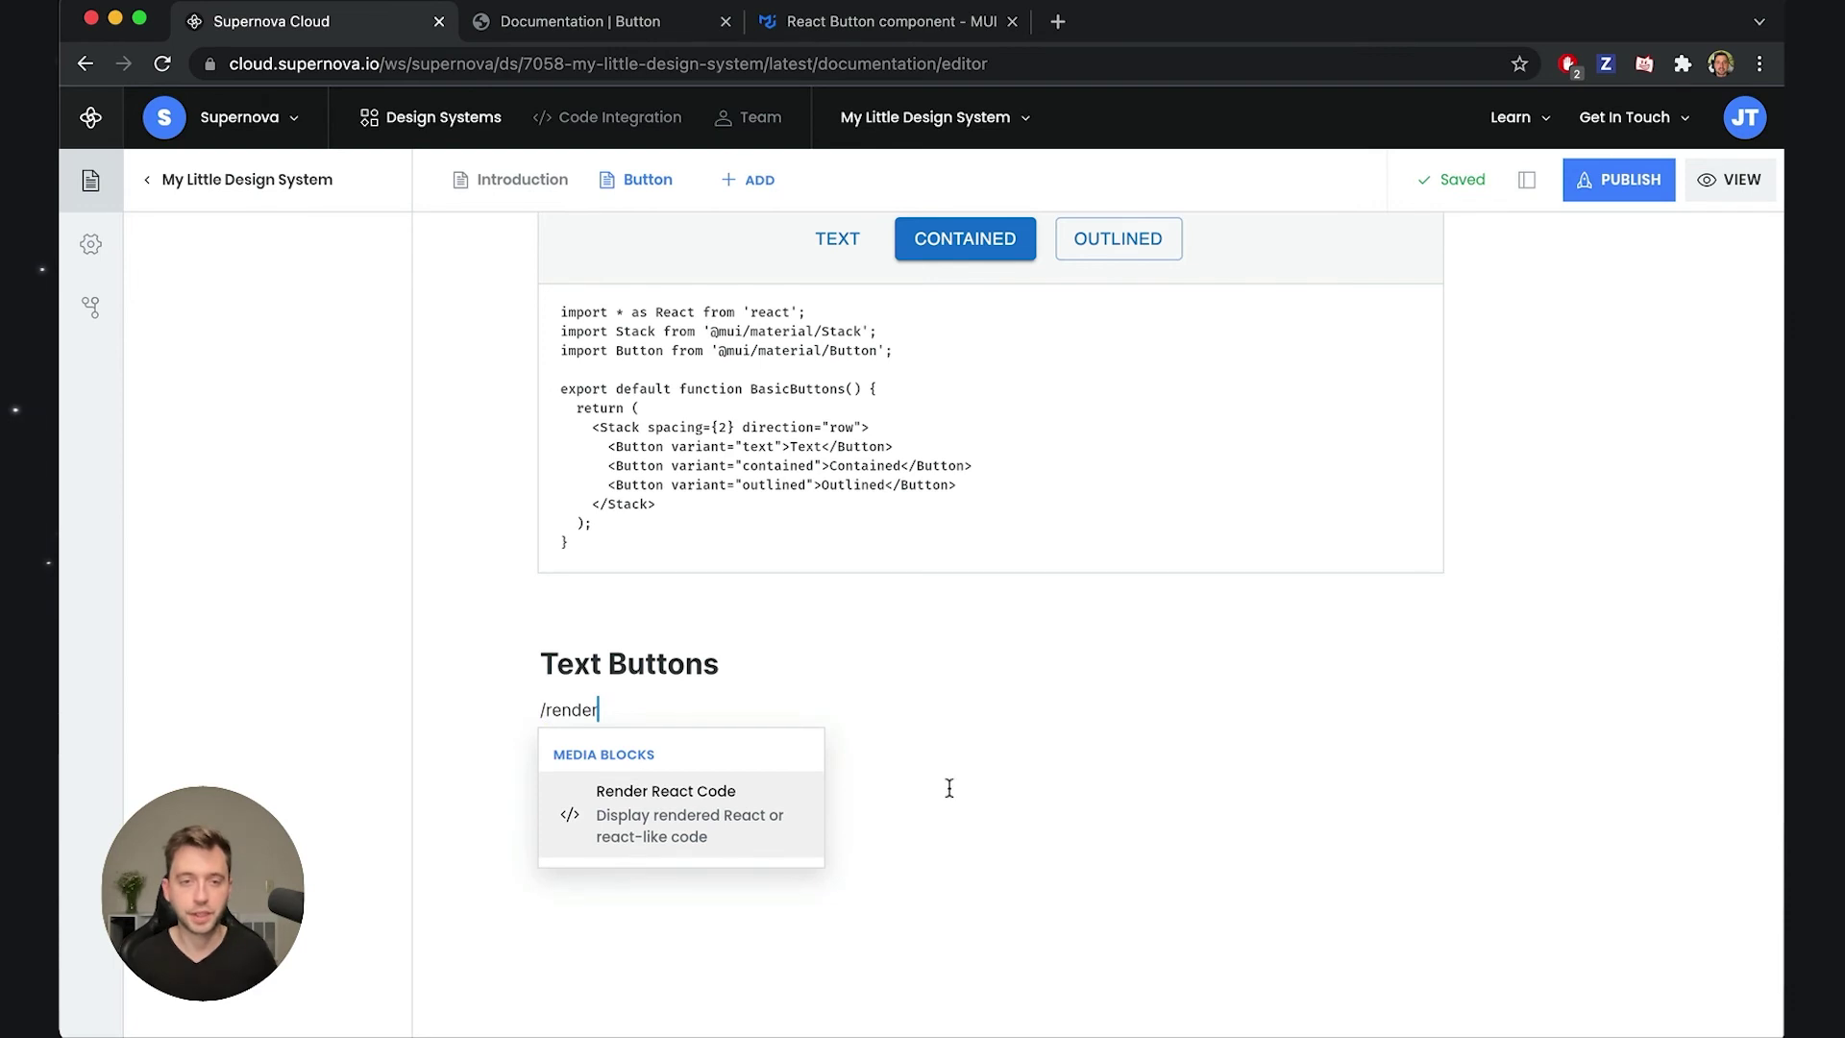
pyautogui.click(766, 850)
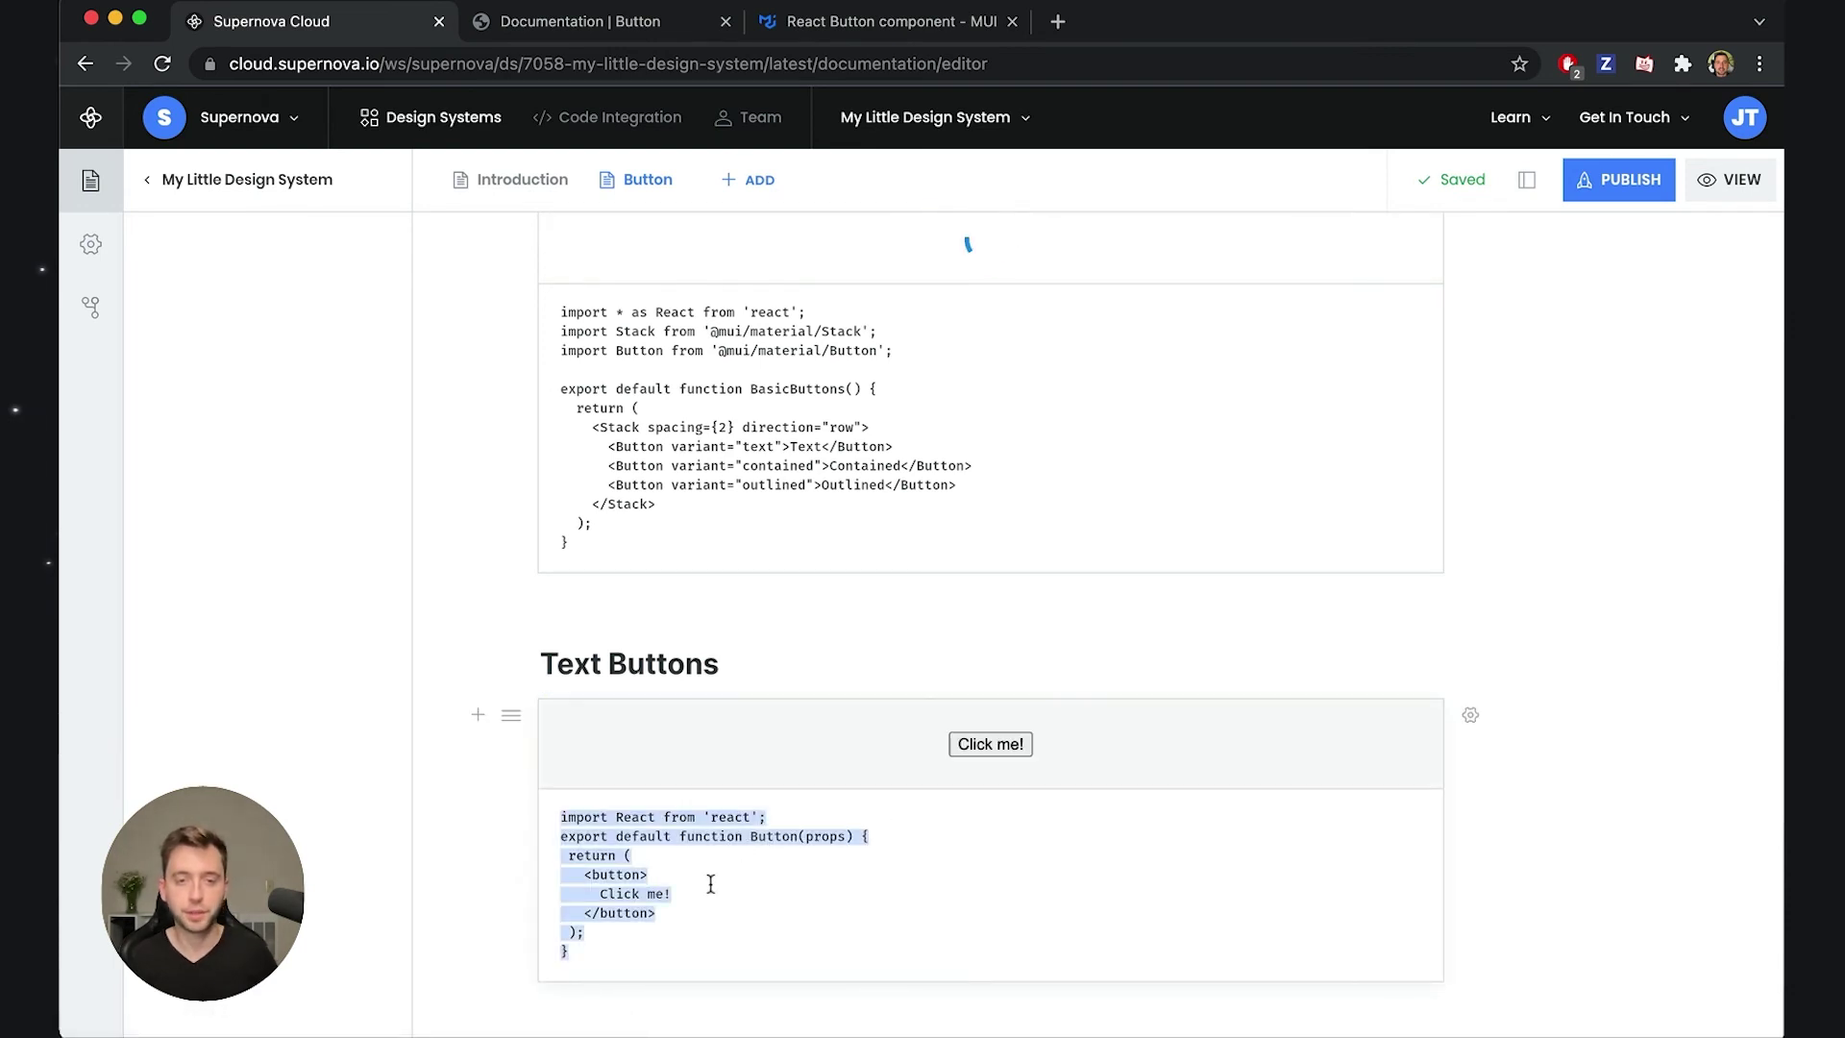
pyautogui.write('import * as React from \'react\'; import Button from \'@mui/material/Button\'; import Stack from \'@mui/material/Stack\';  export default function TextButtons() {   return (     <Stack direction="row" spacing={2}>       <Button>Primary</Button>       <Button disabled>Disabled</Button>       <Button href="#text-buttons">Link</Button>     </Stack>   ); }')
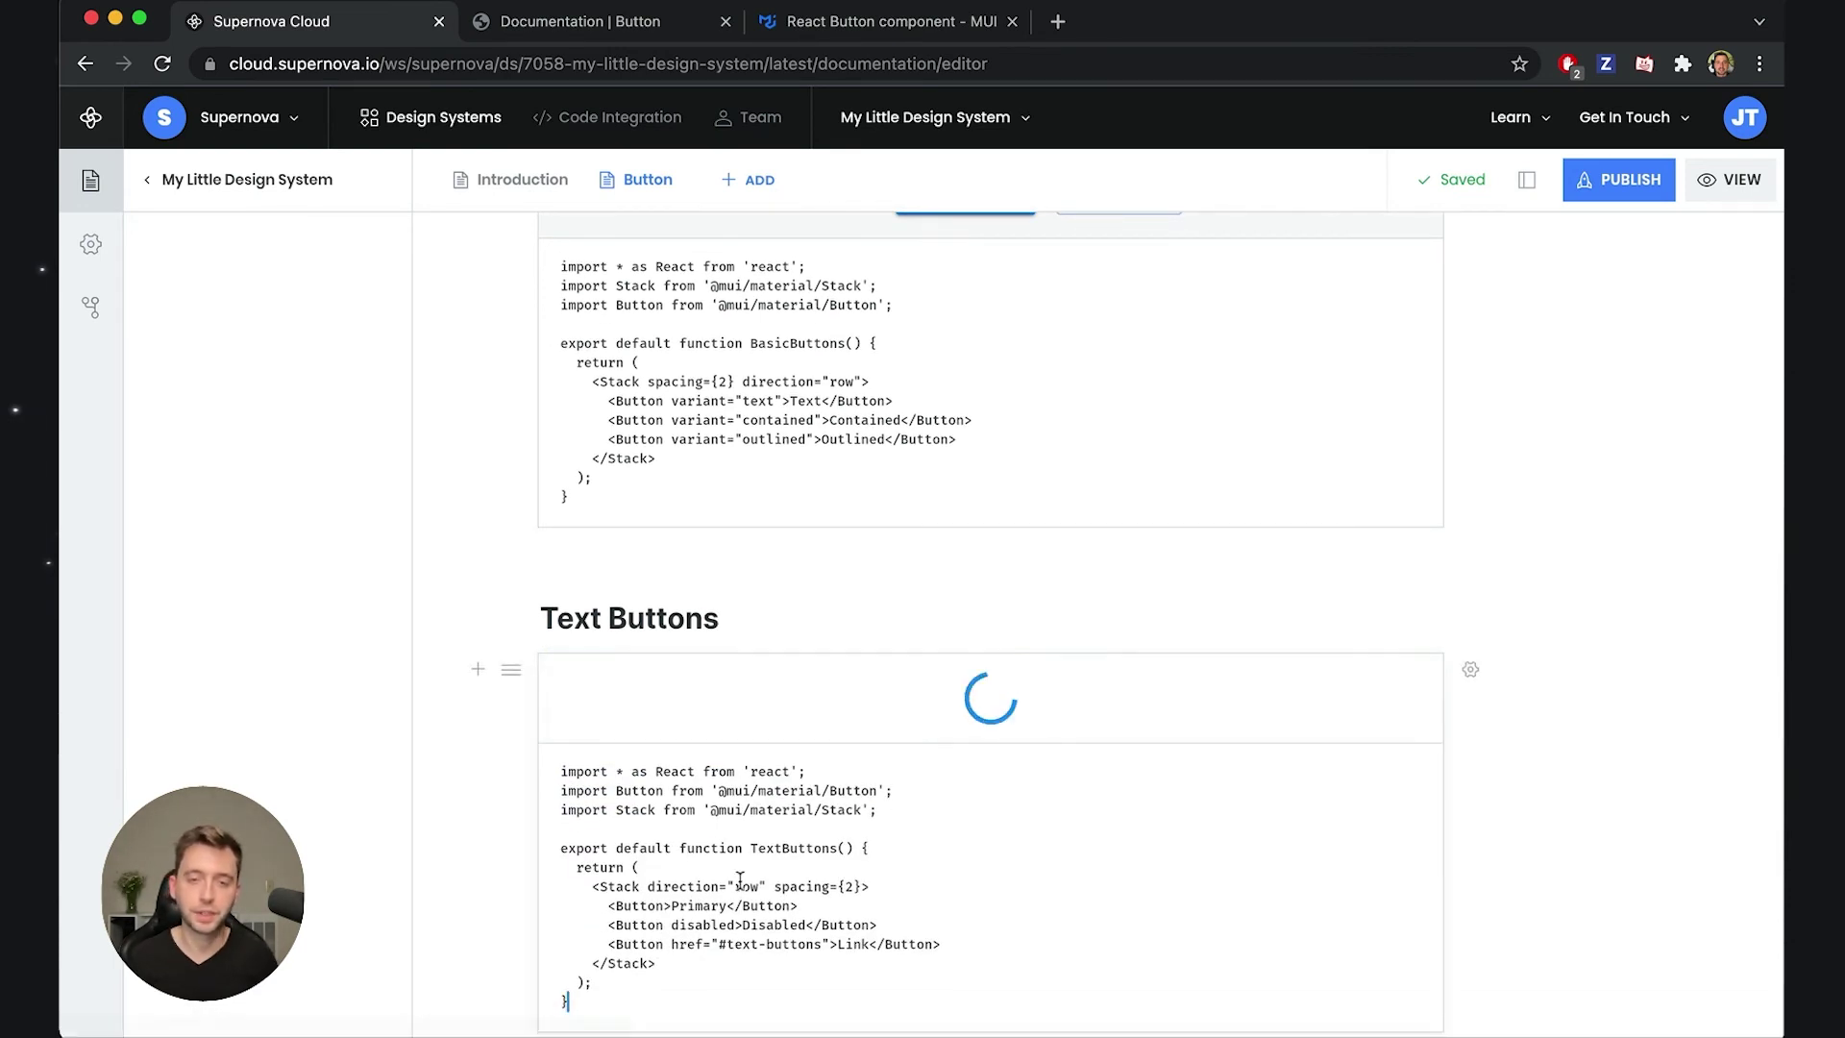
pyautogui.scroll(2, 1243, 650)
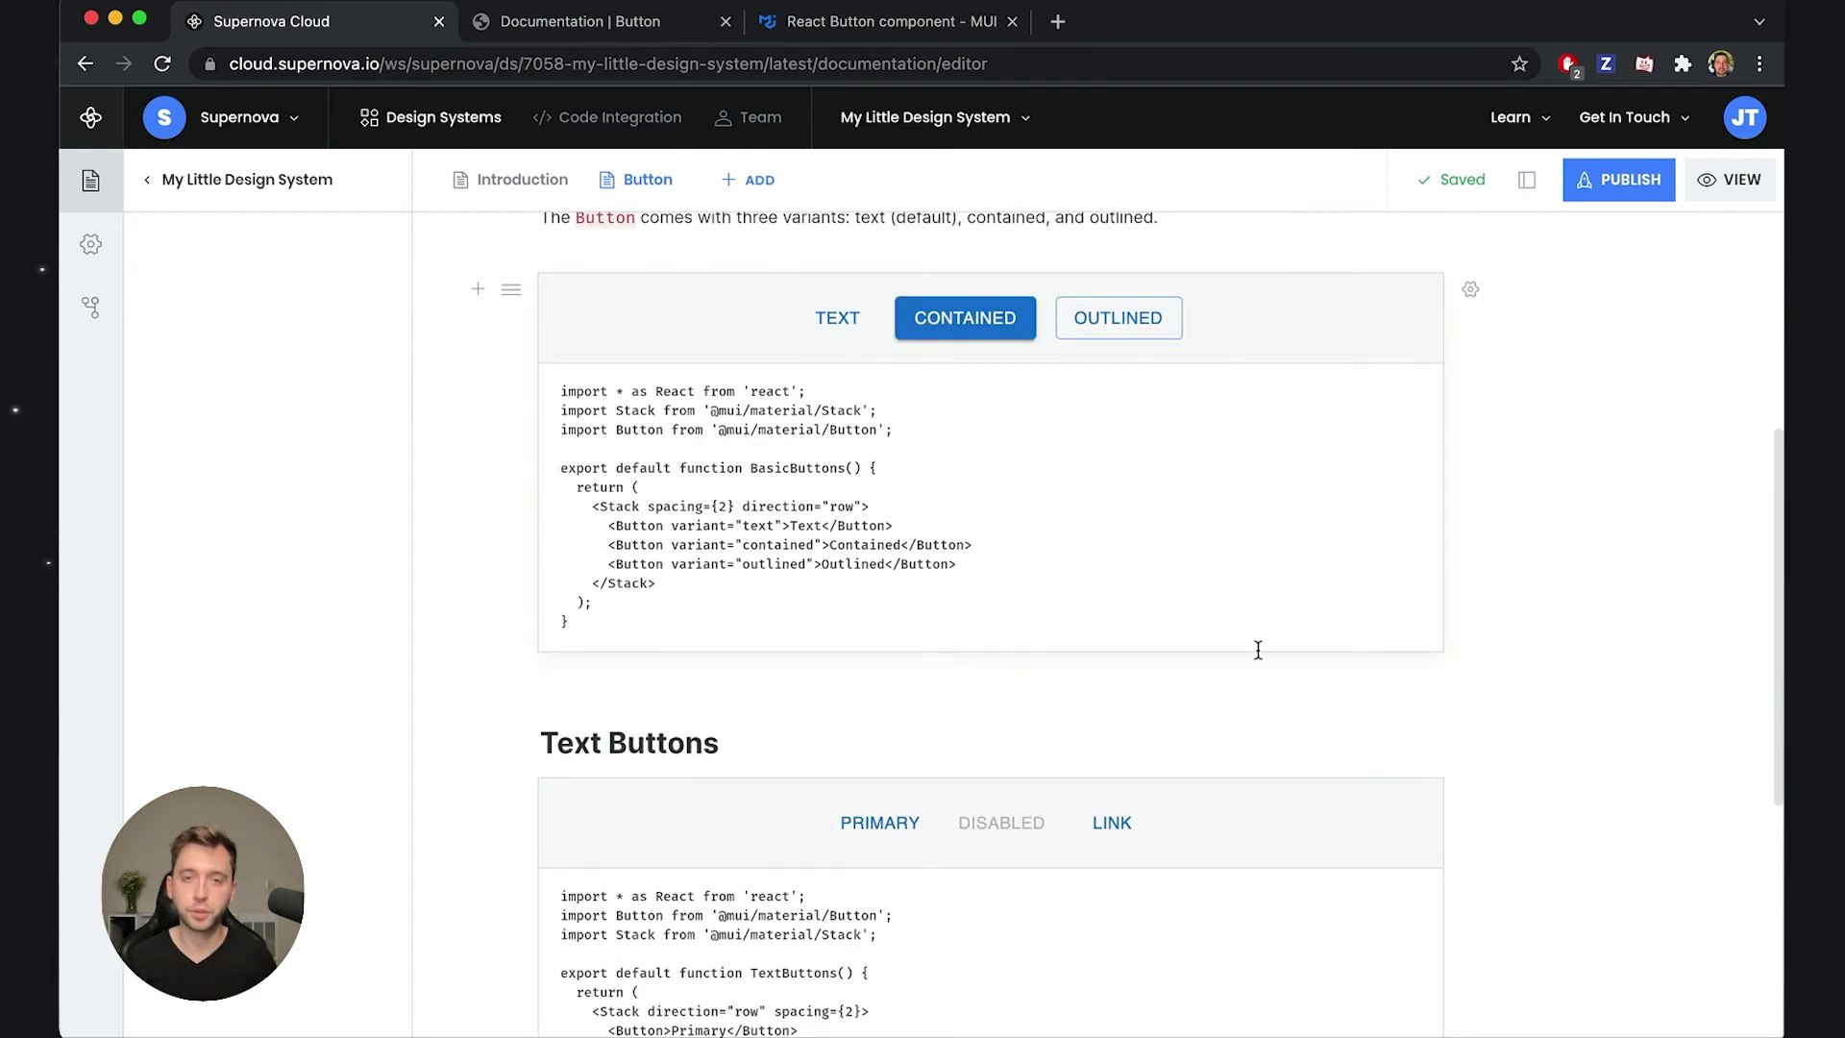
pyautogui.scroll(-1, 1460, 730)
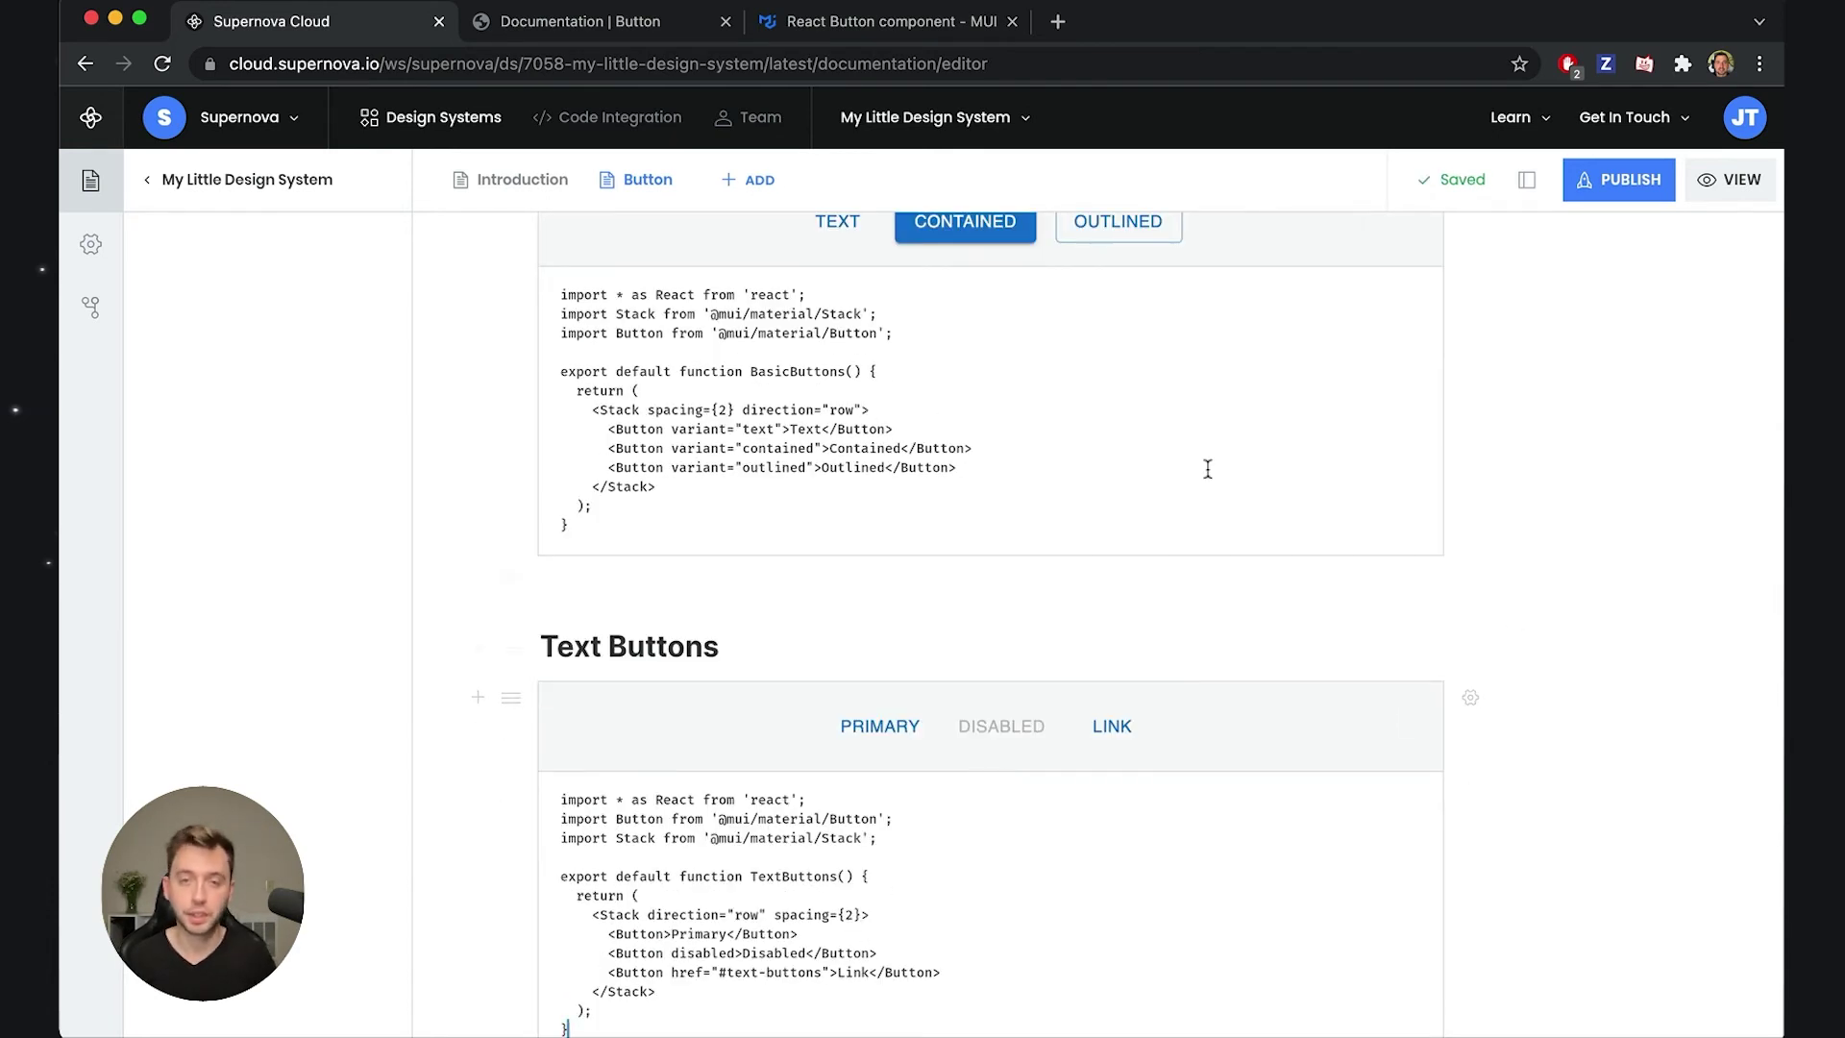
pyautogui.scroll(1, 1301, 457)
pyautogui.click(1618, 182)
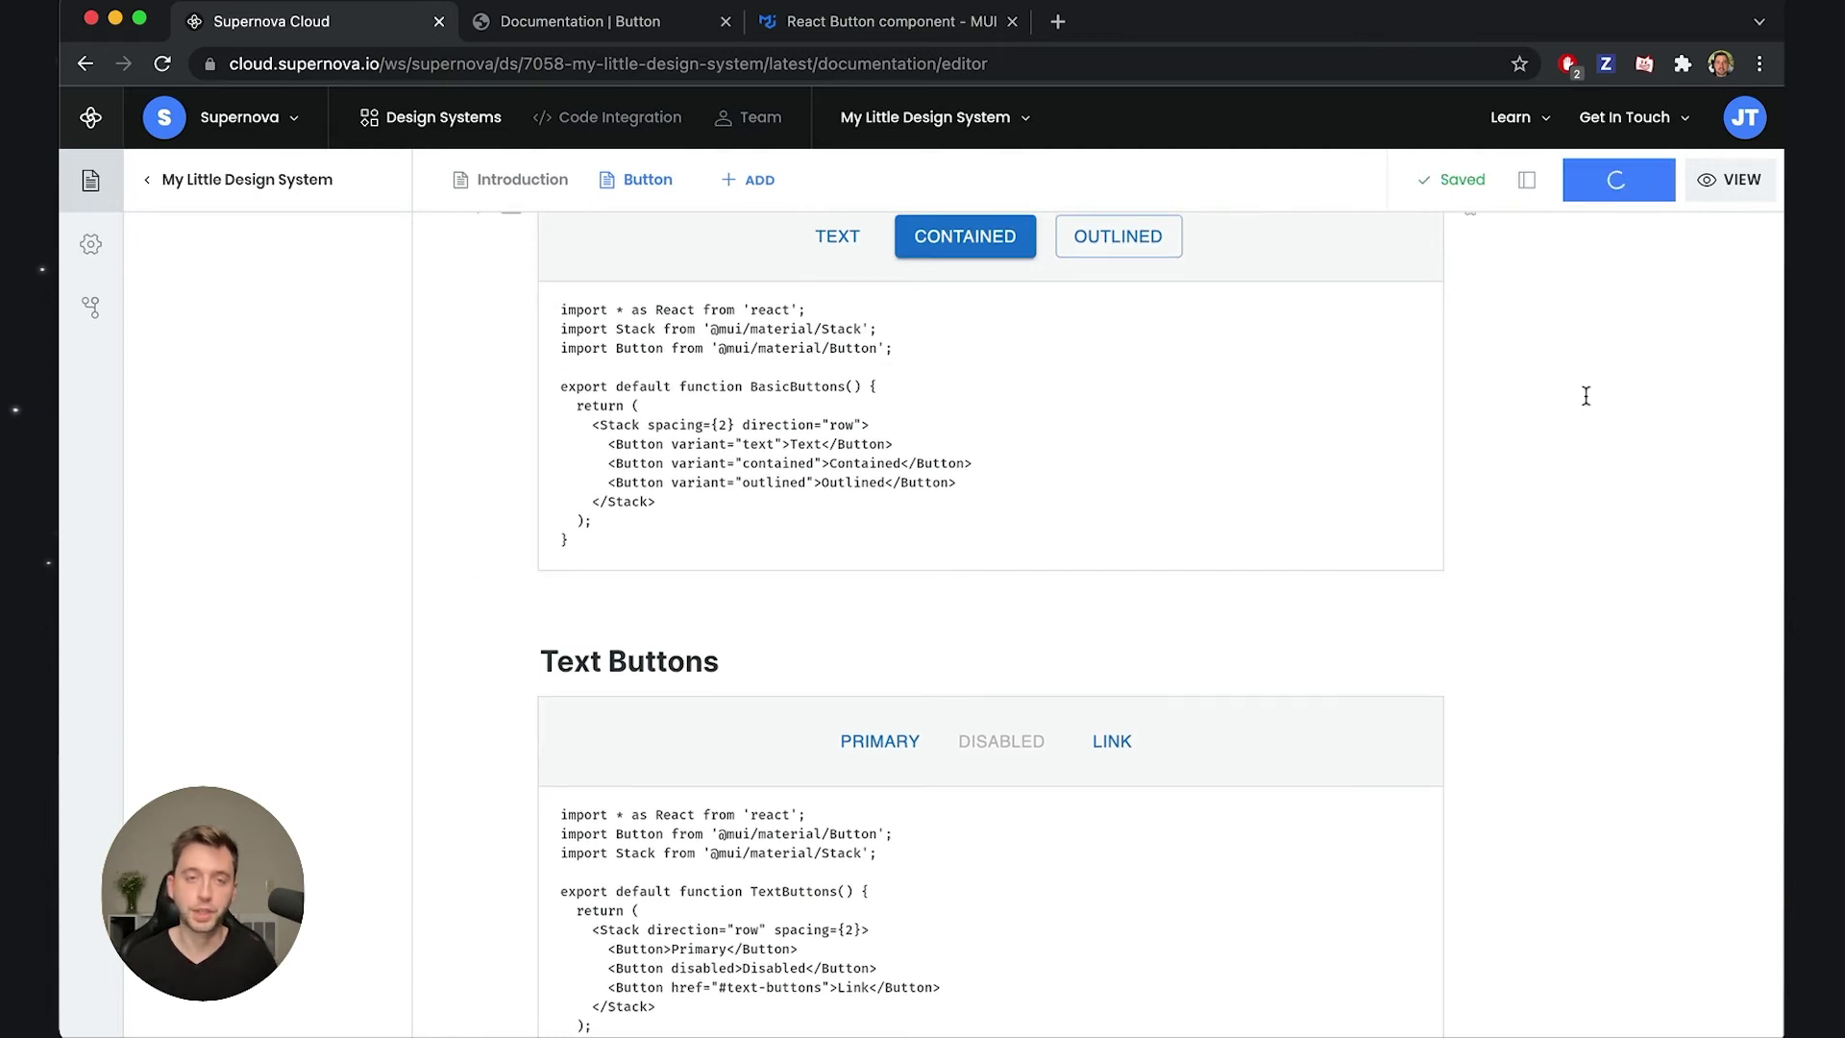
pyautogui.scroll(1, 1602, 483)
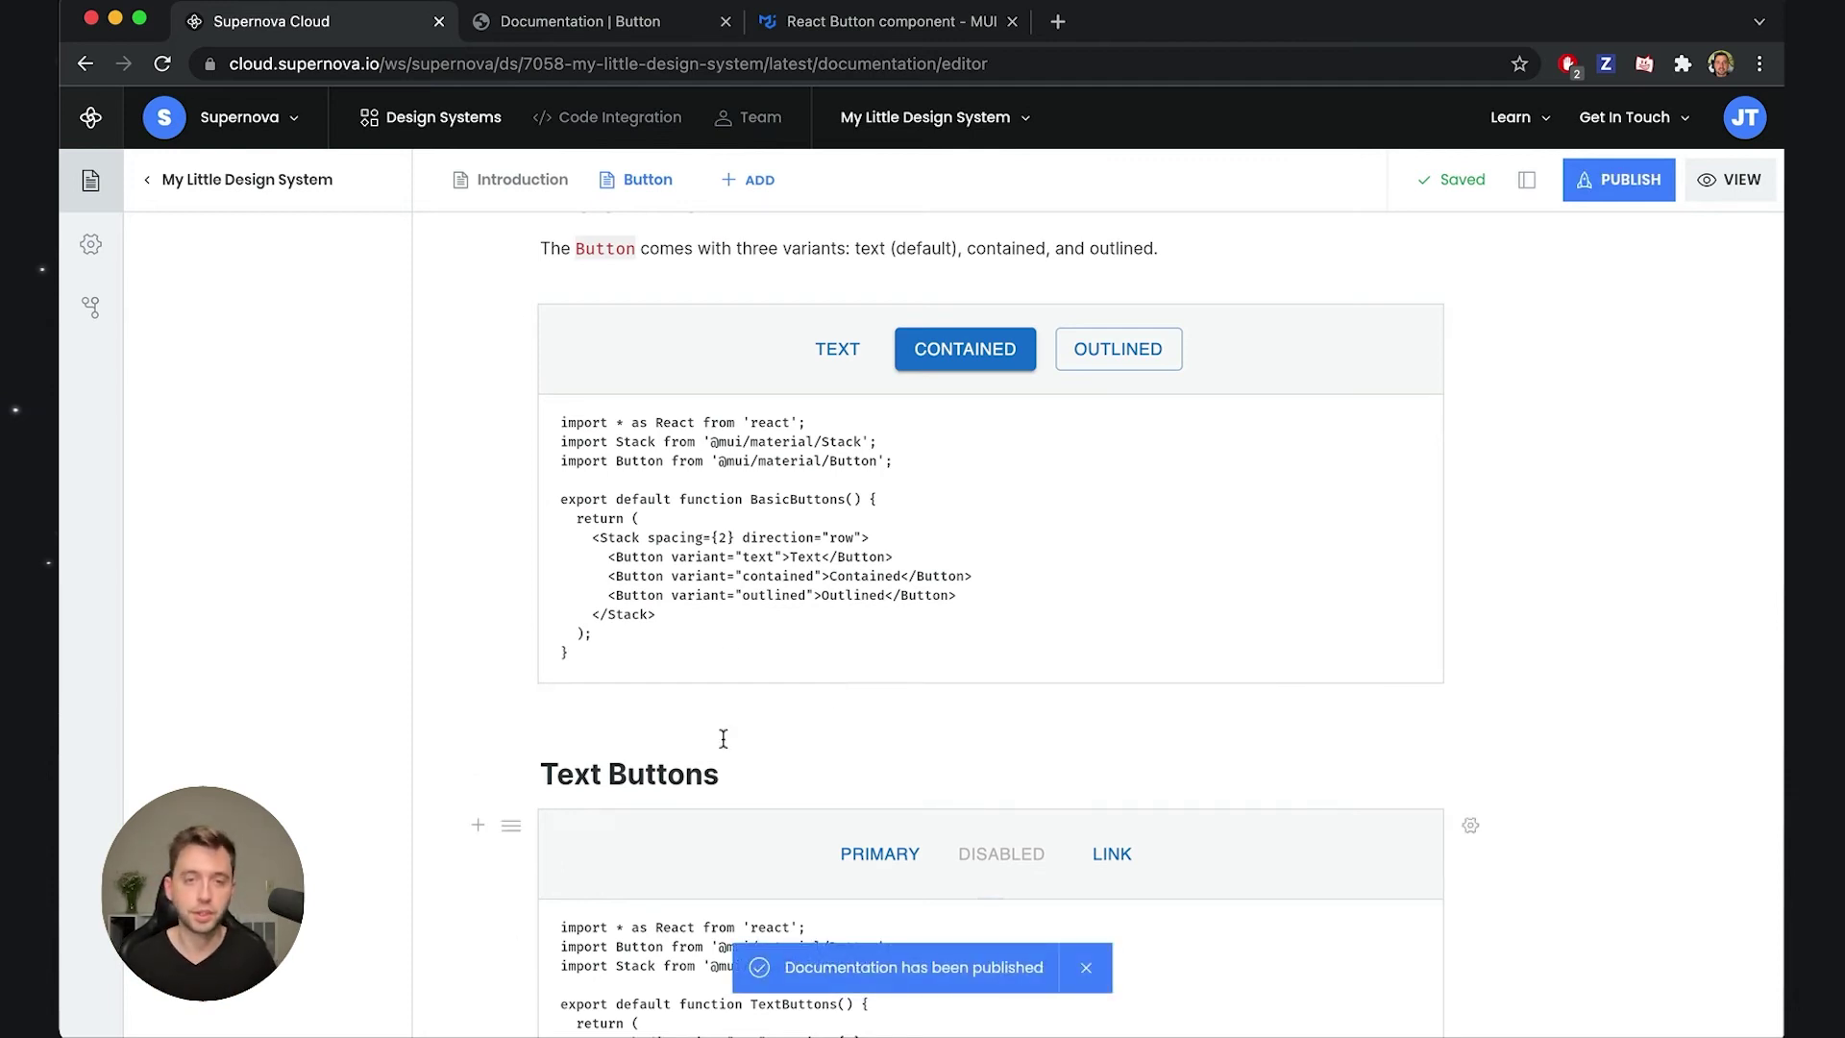
# - Reload the published Button docs, try the CONTAINED button, and reveal both examples' code
pyautogui.click(584, 27)
pyautogui.press('super+r')
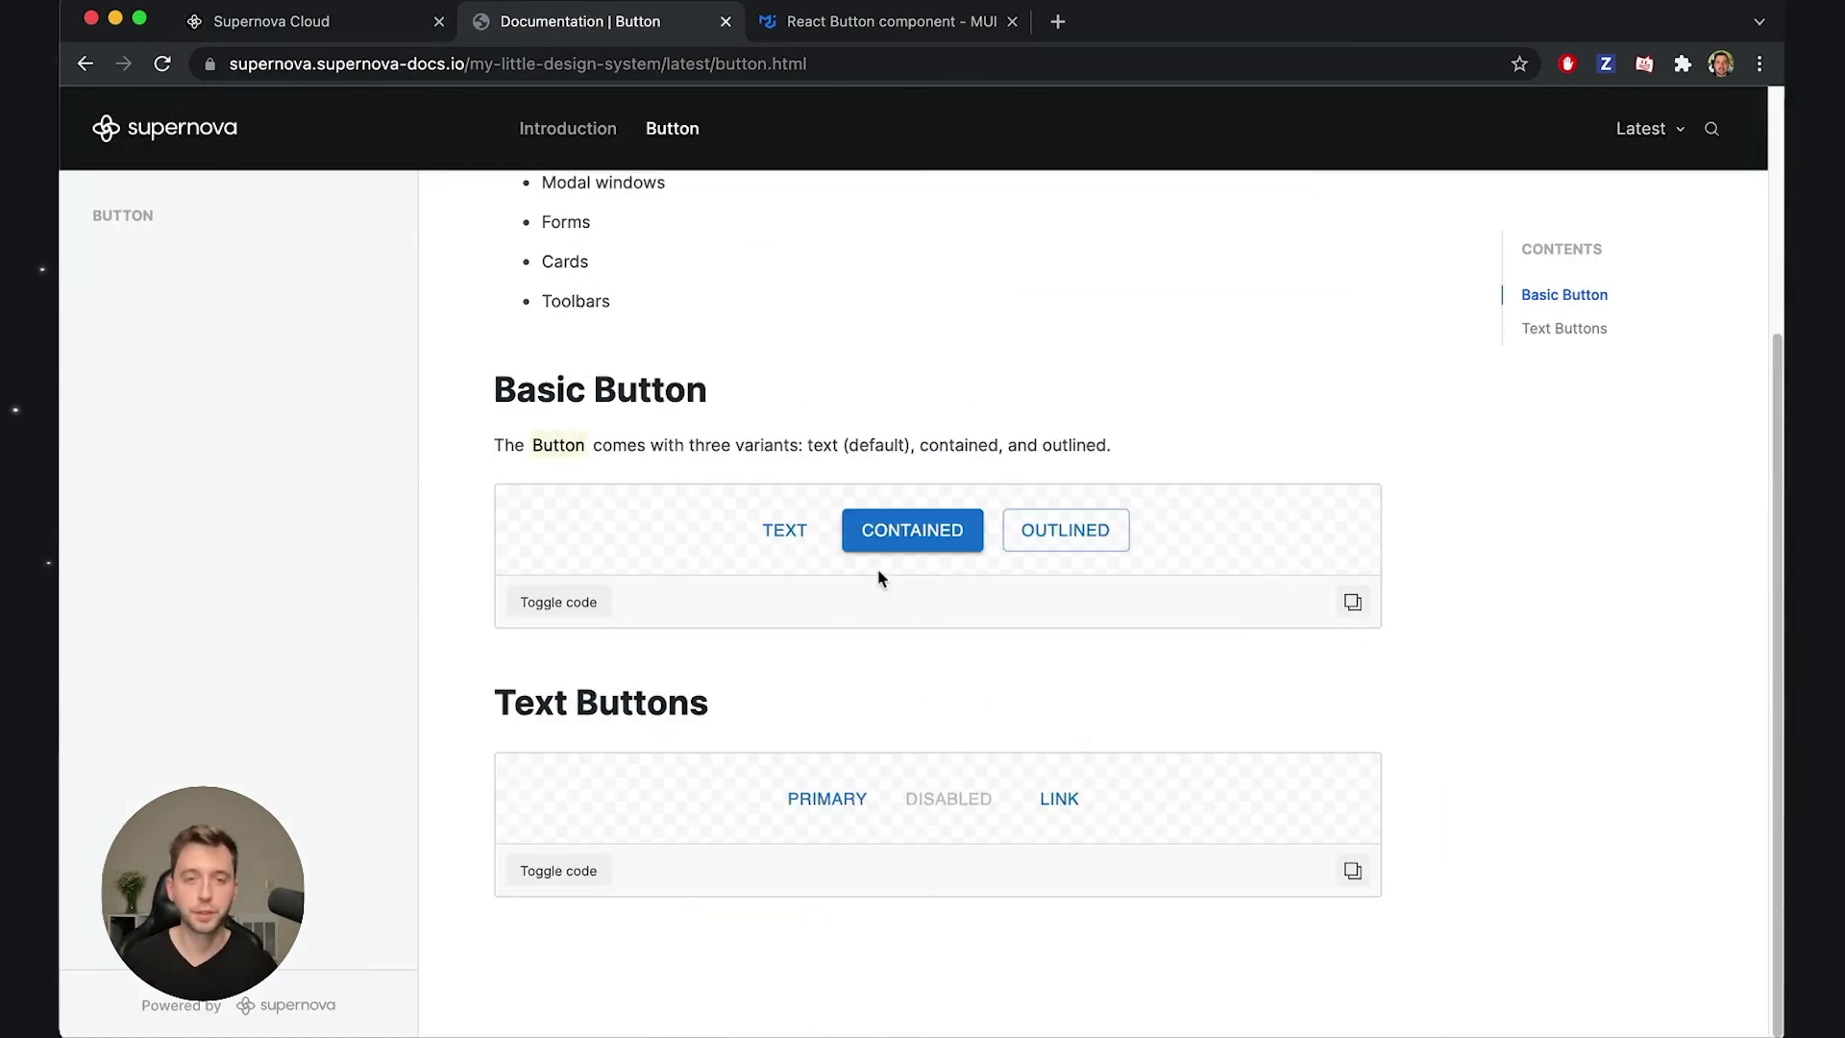
pyautogui.click(867, 549)
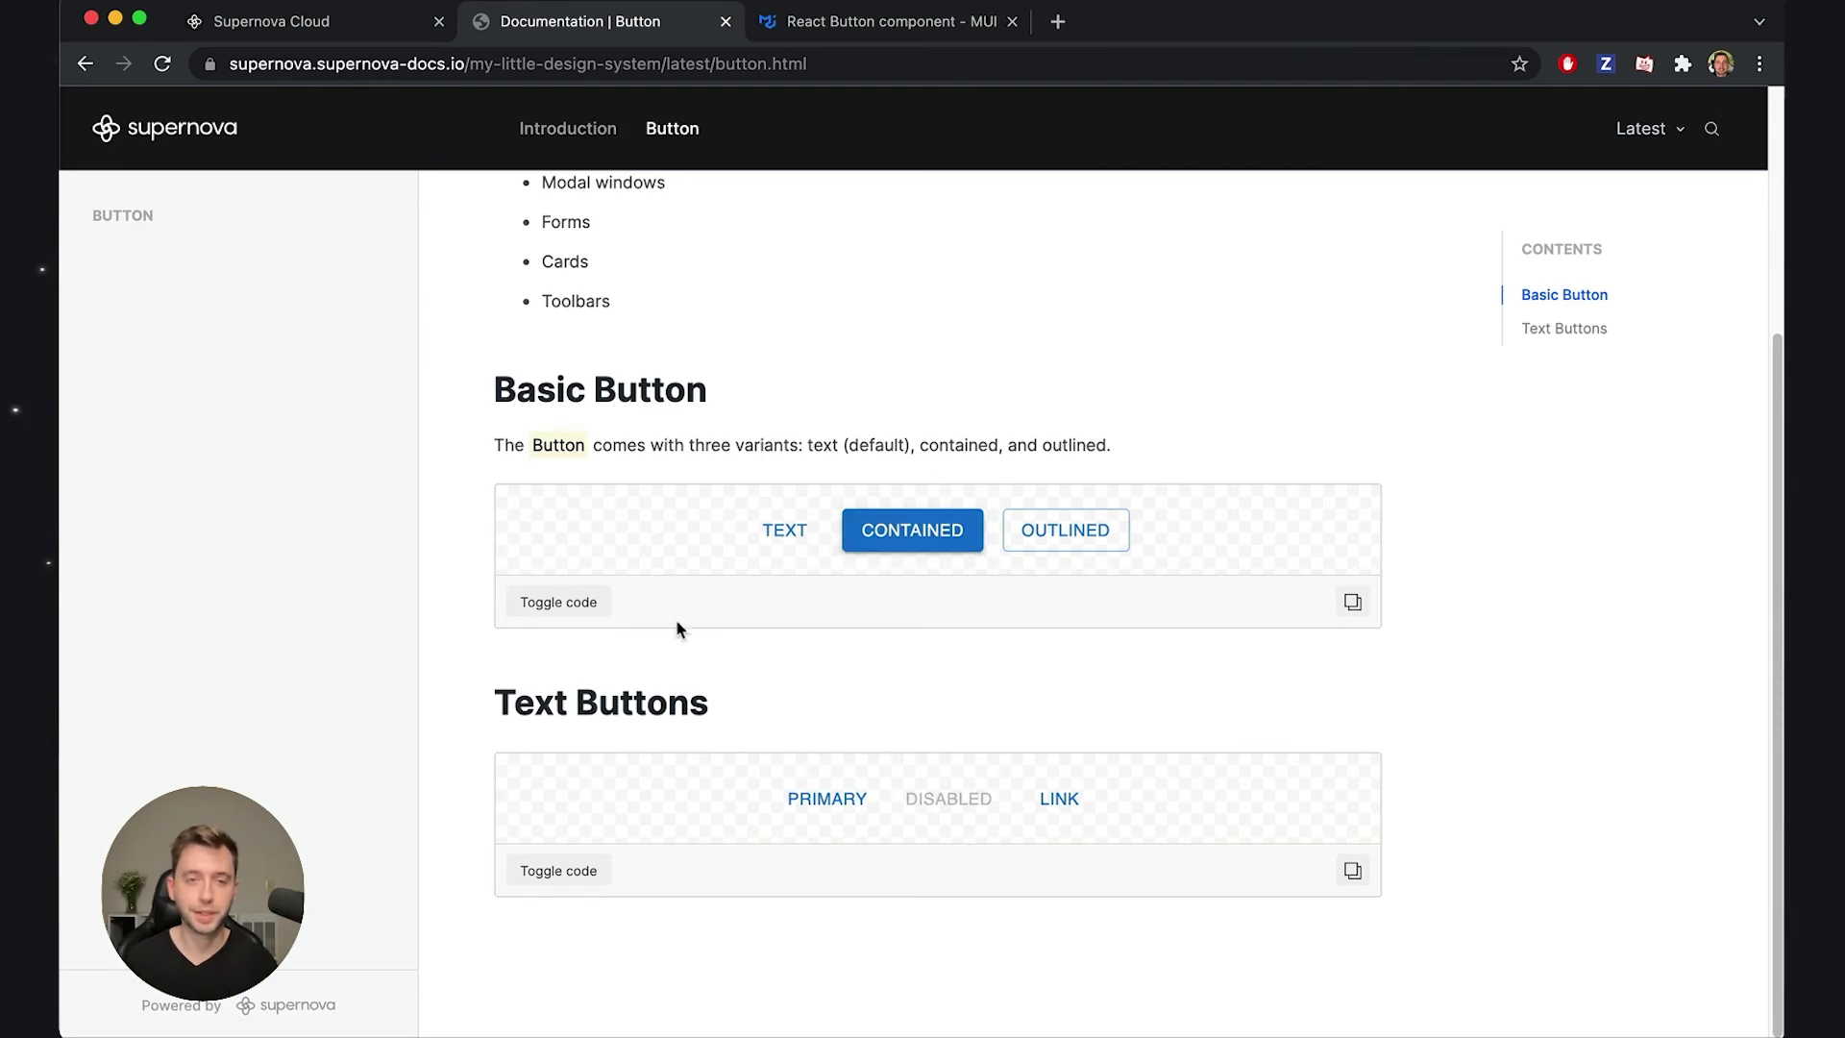
pyautogui.click(565, 869)
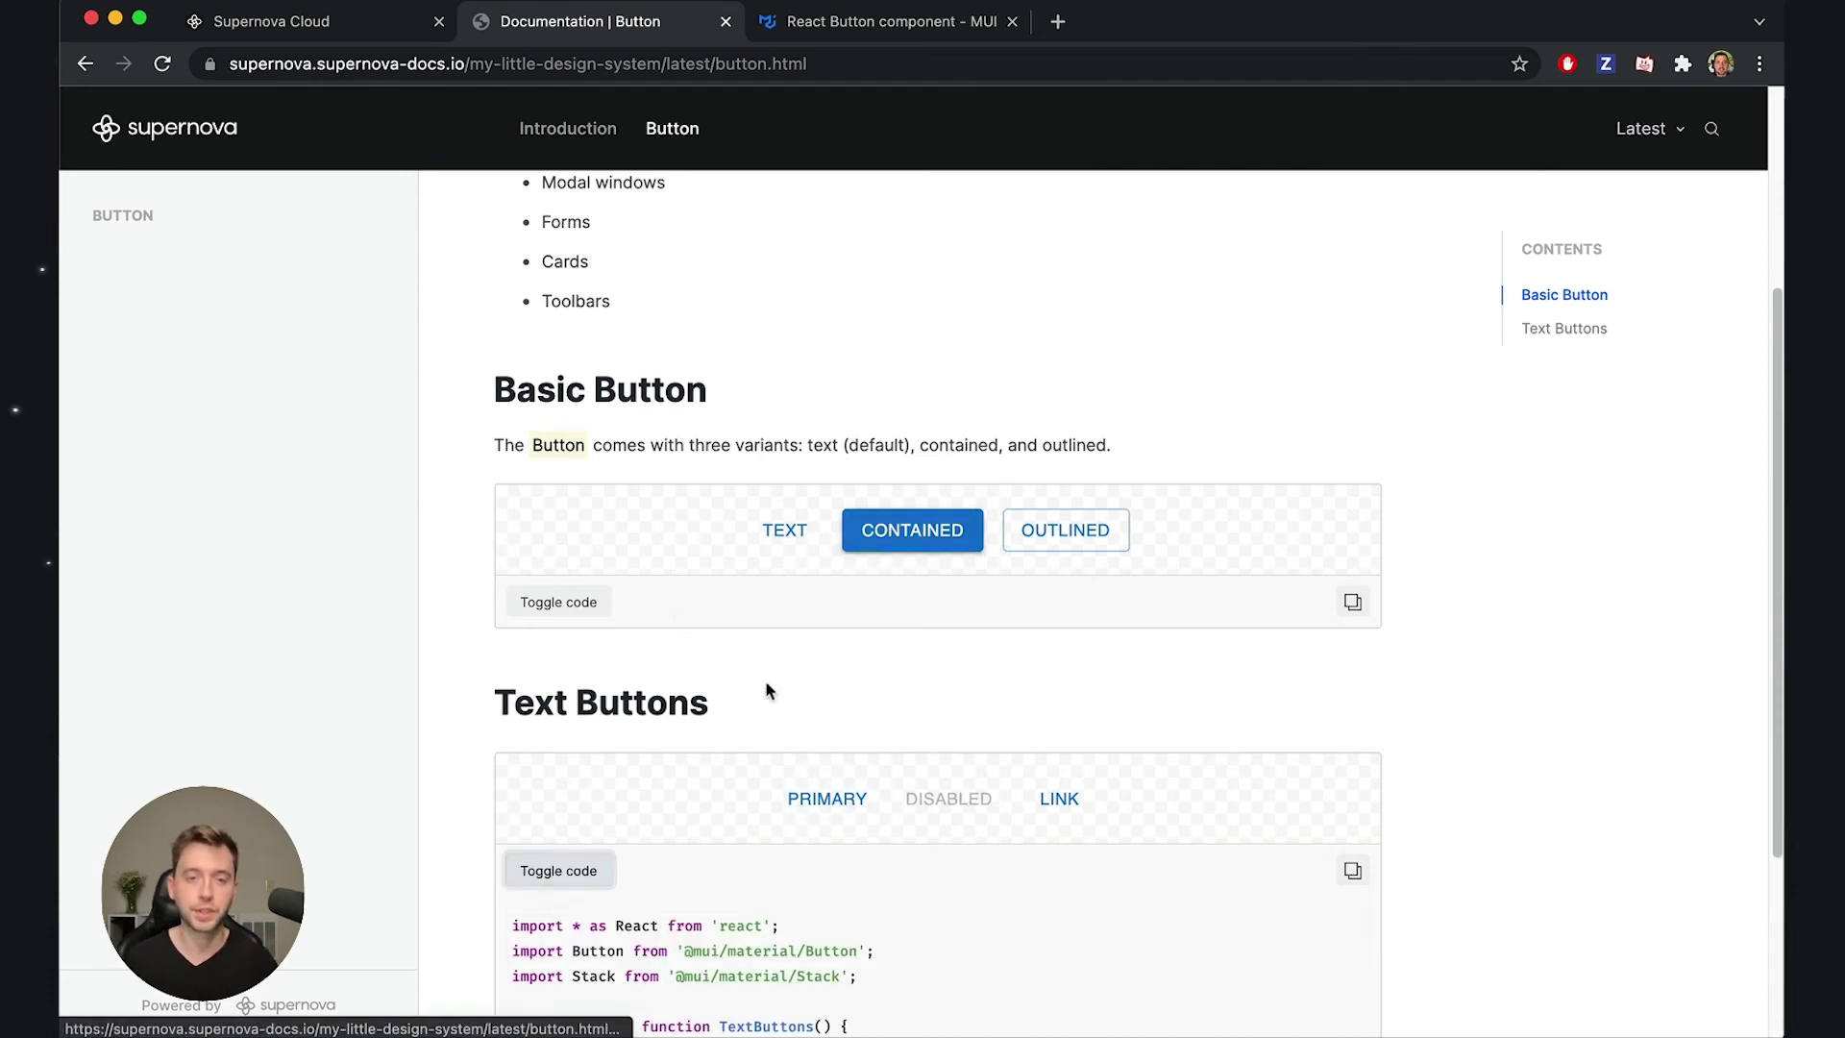
pyautogui.scroll(-4, 778, 676)
pyautogui.click(562, 288)
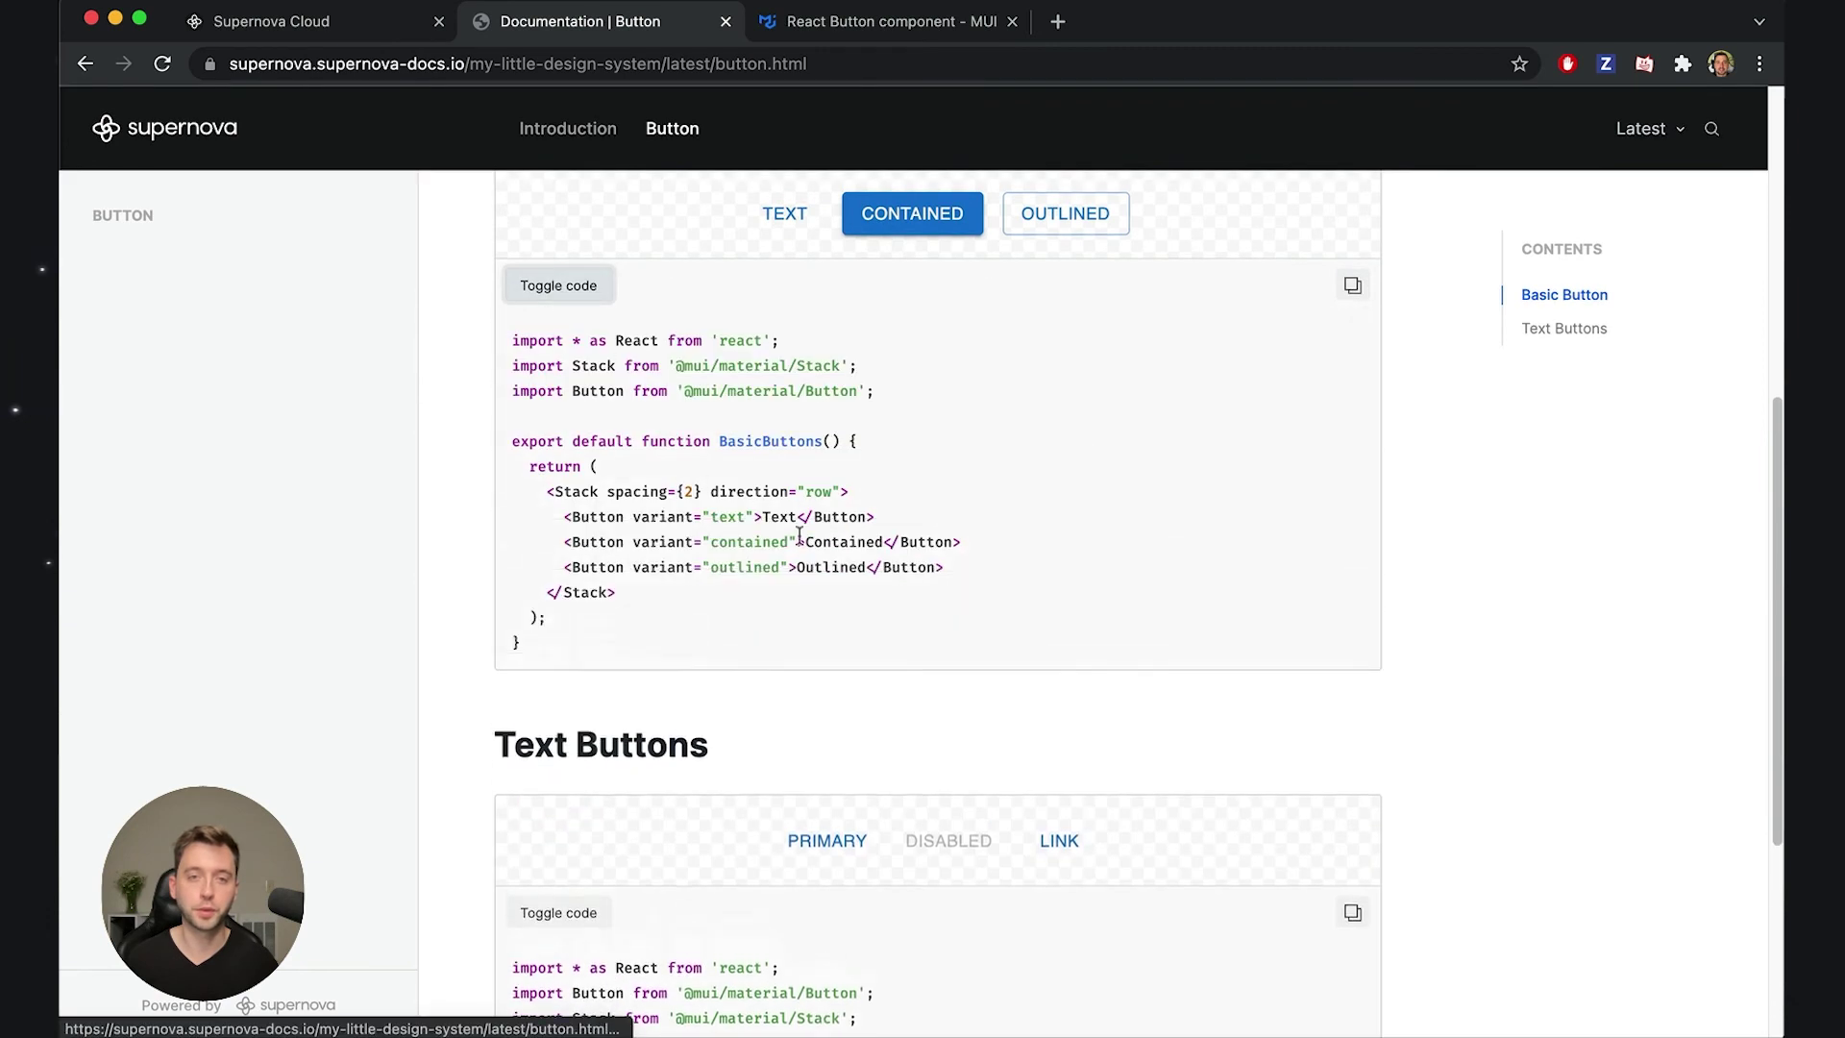
pyautogui.hotkey('ctrl', 'shift', 'Tab')
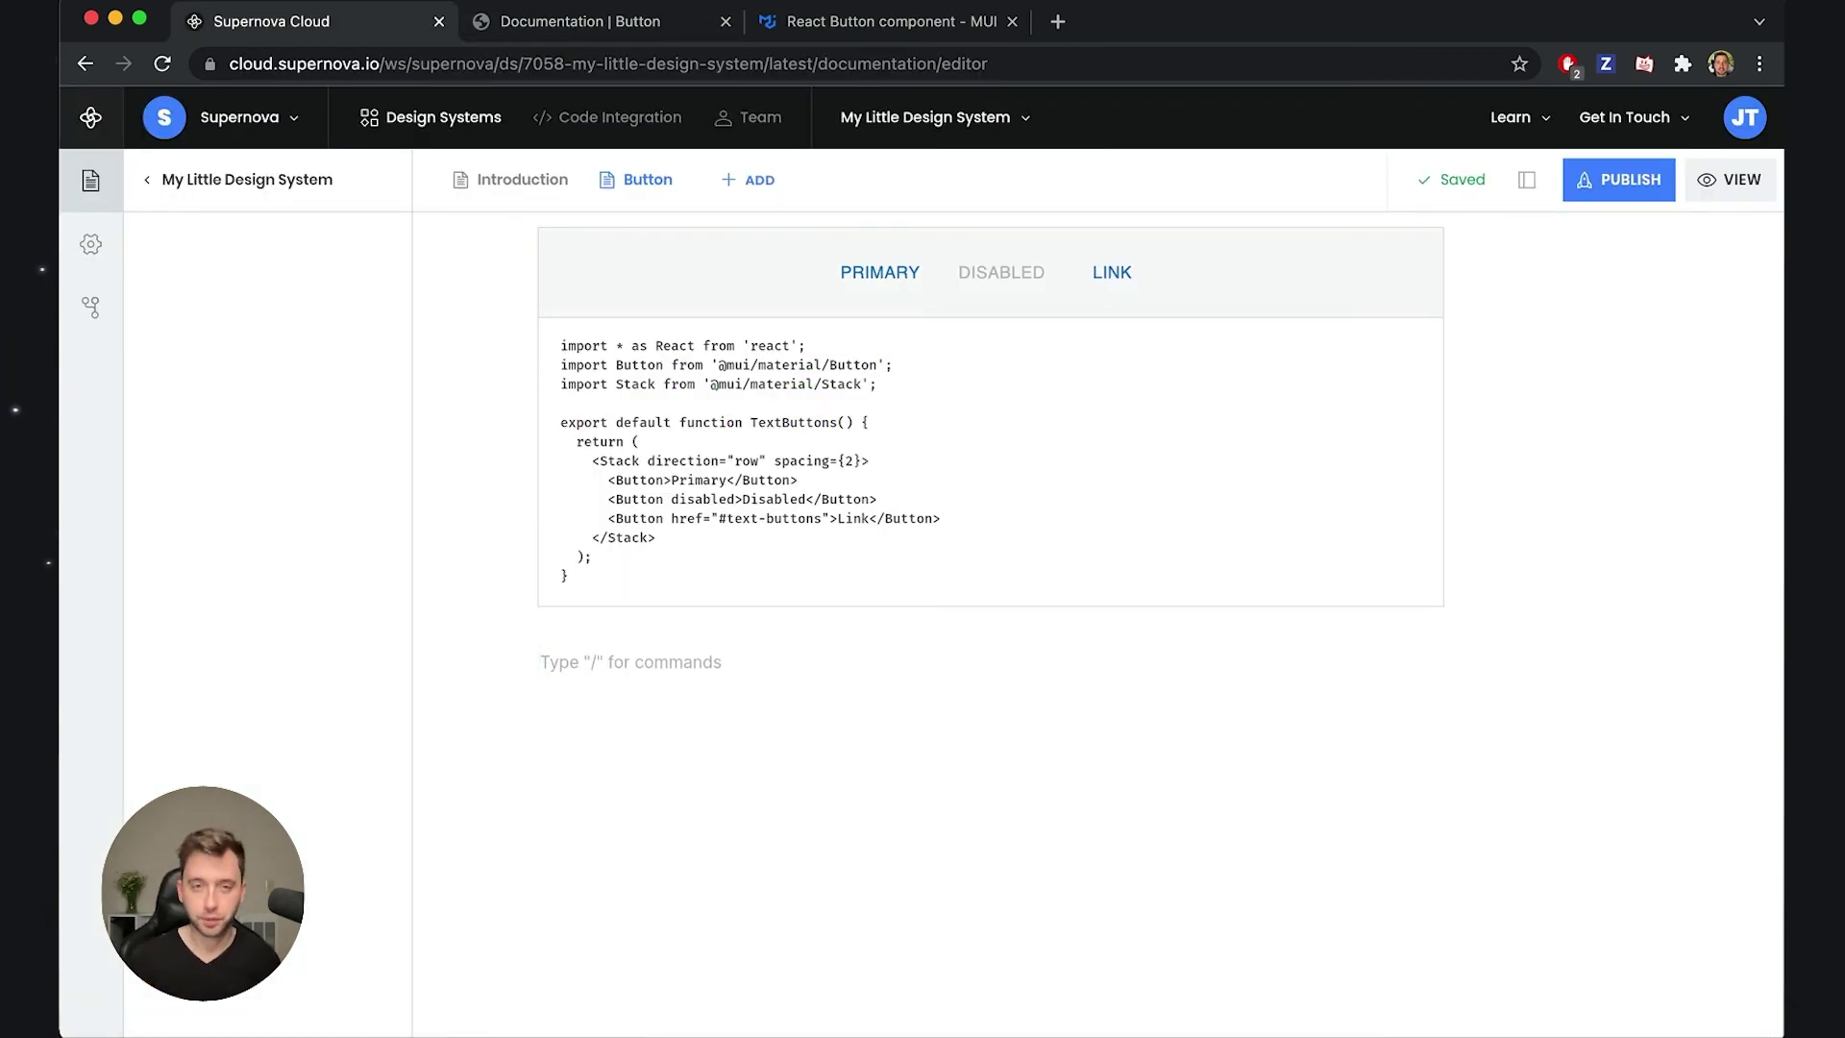
pyautogui.scroll(-1, 677, 718)
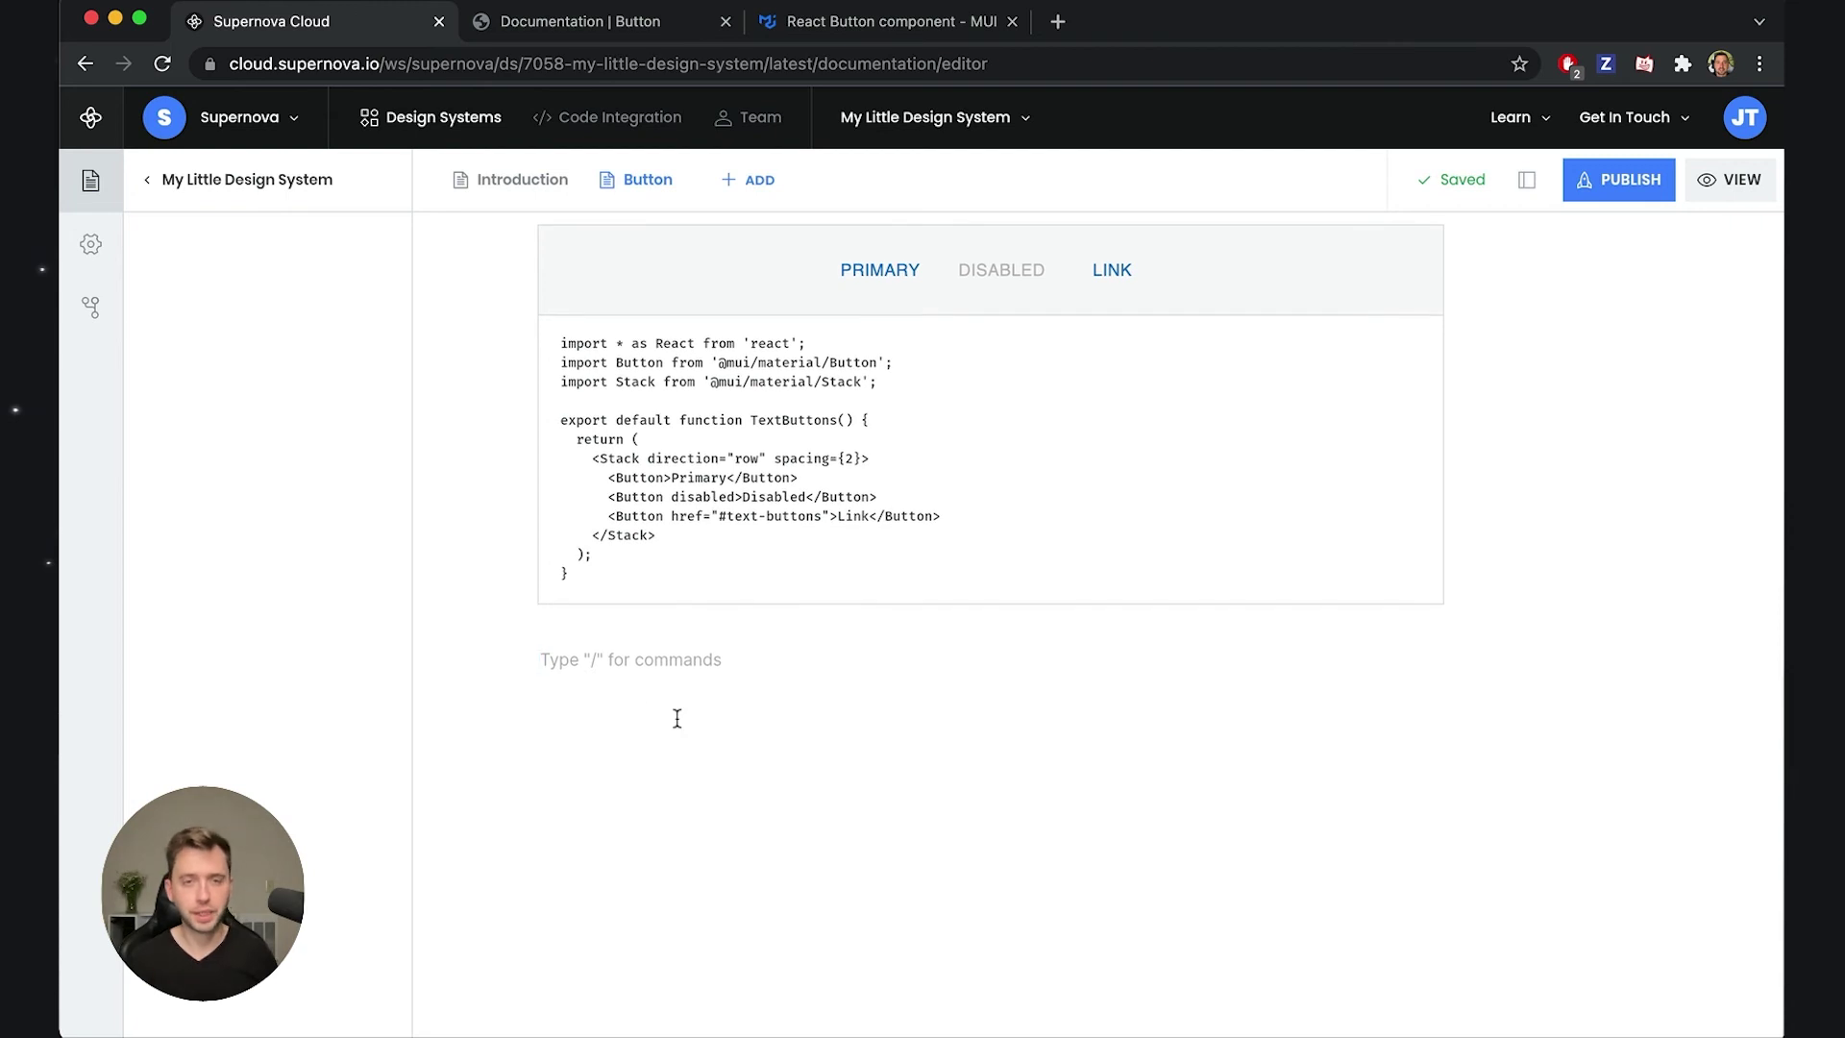
pyautogui.scroll(2, 674, 710)
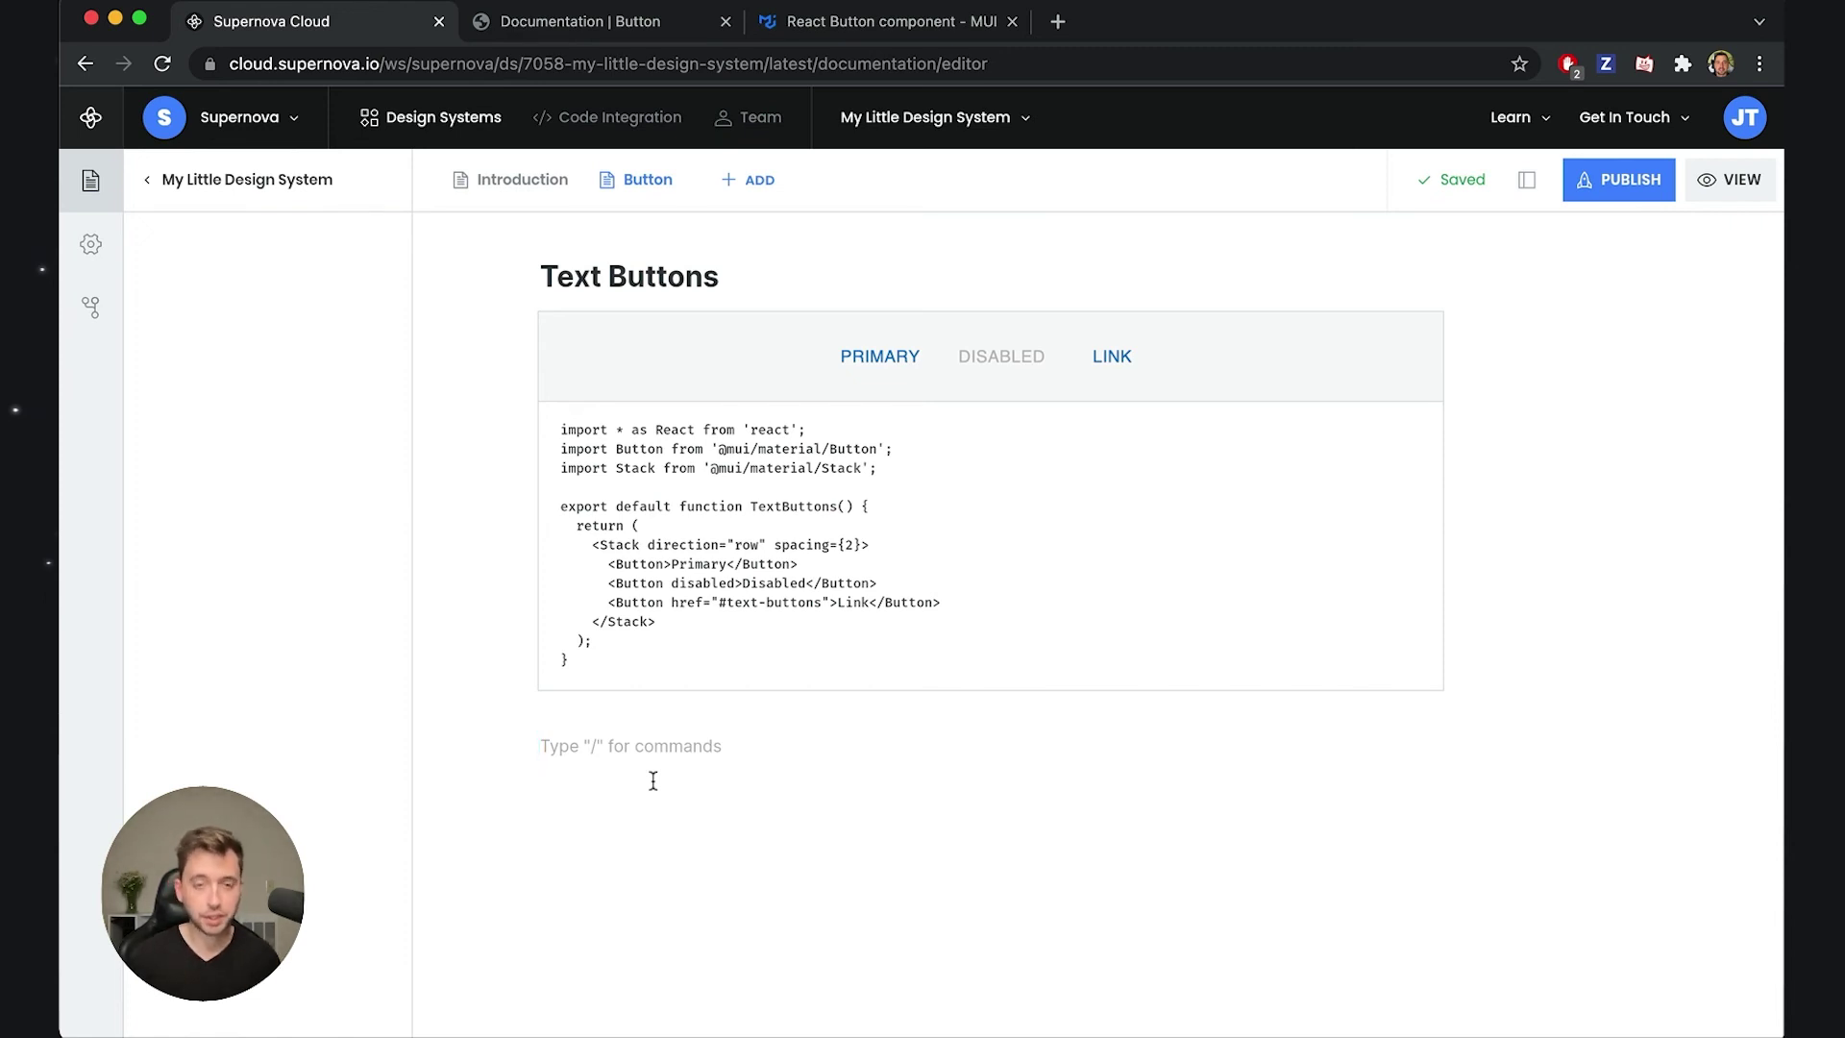
# - Add a second Render React Code block with the TextButtons code and enlarge its preview area
pyautogui.write('/render')
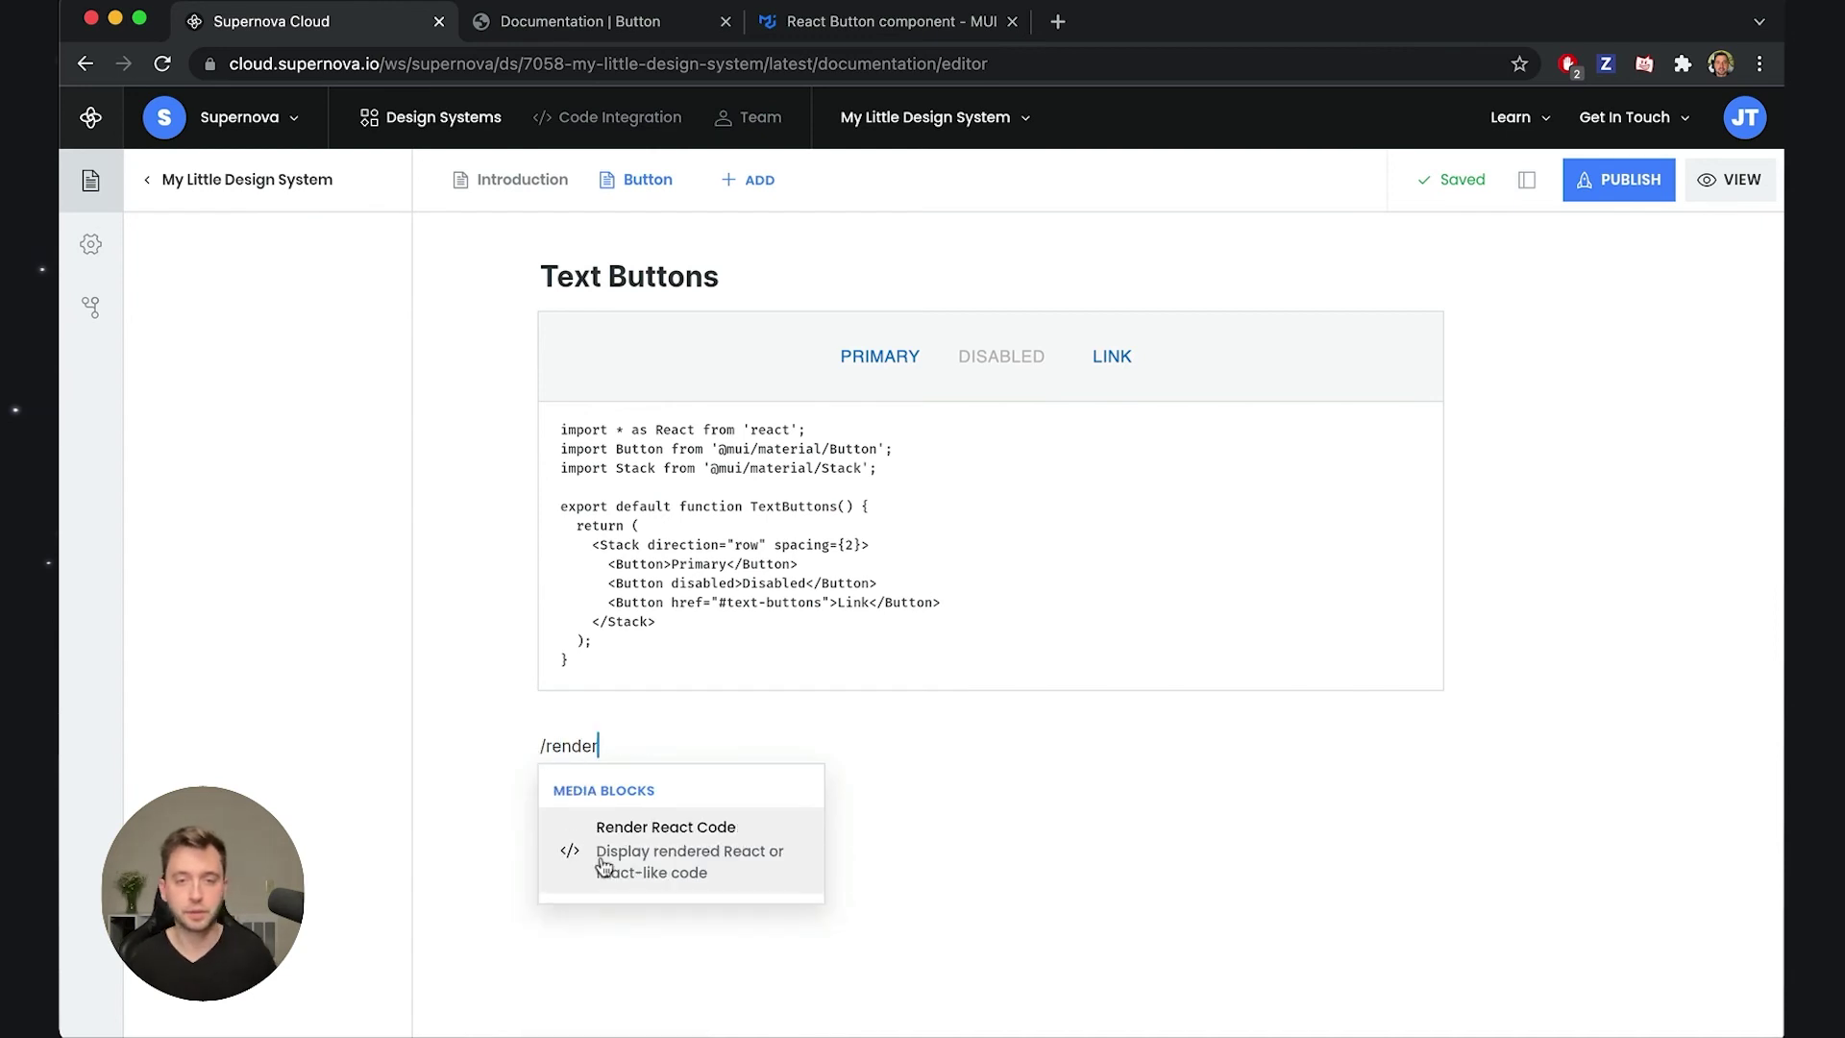
pyautogui.click(608, 860)
pyautogui.scroll(-2, 693, 859)
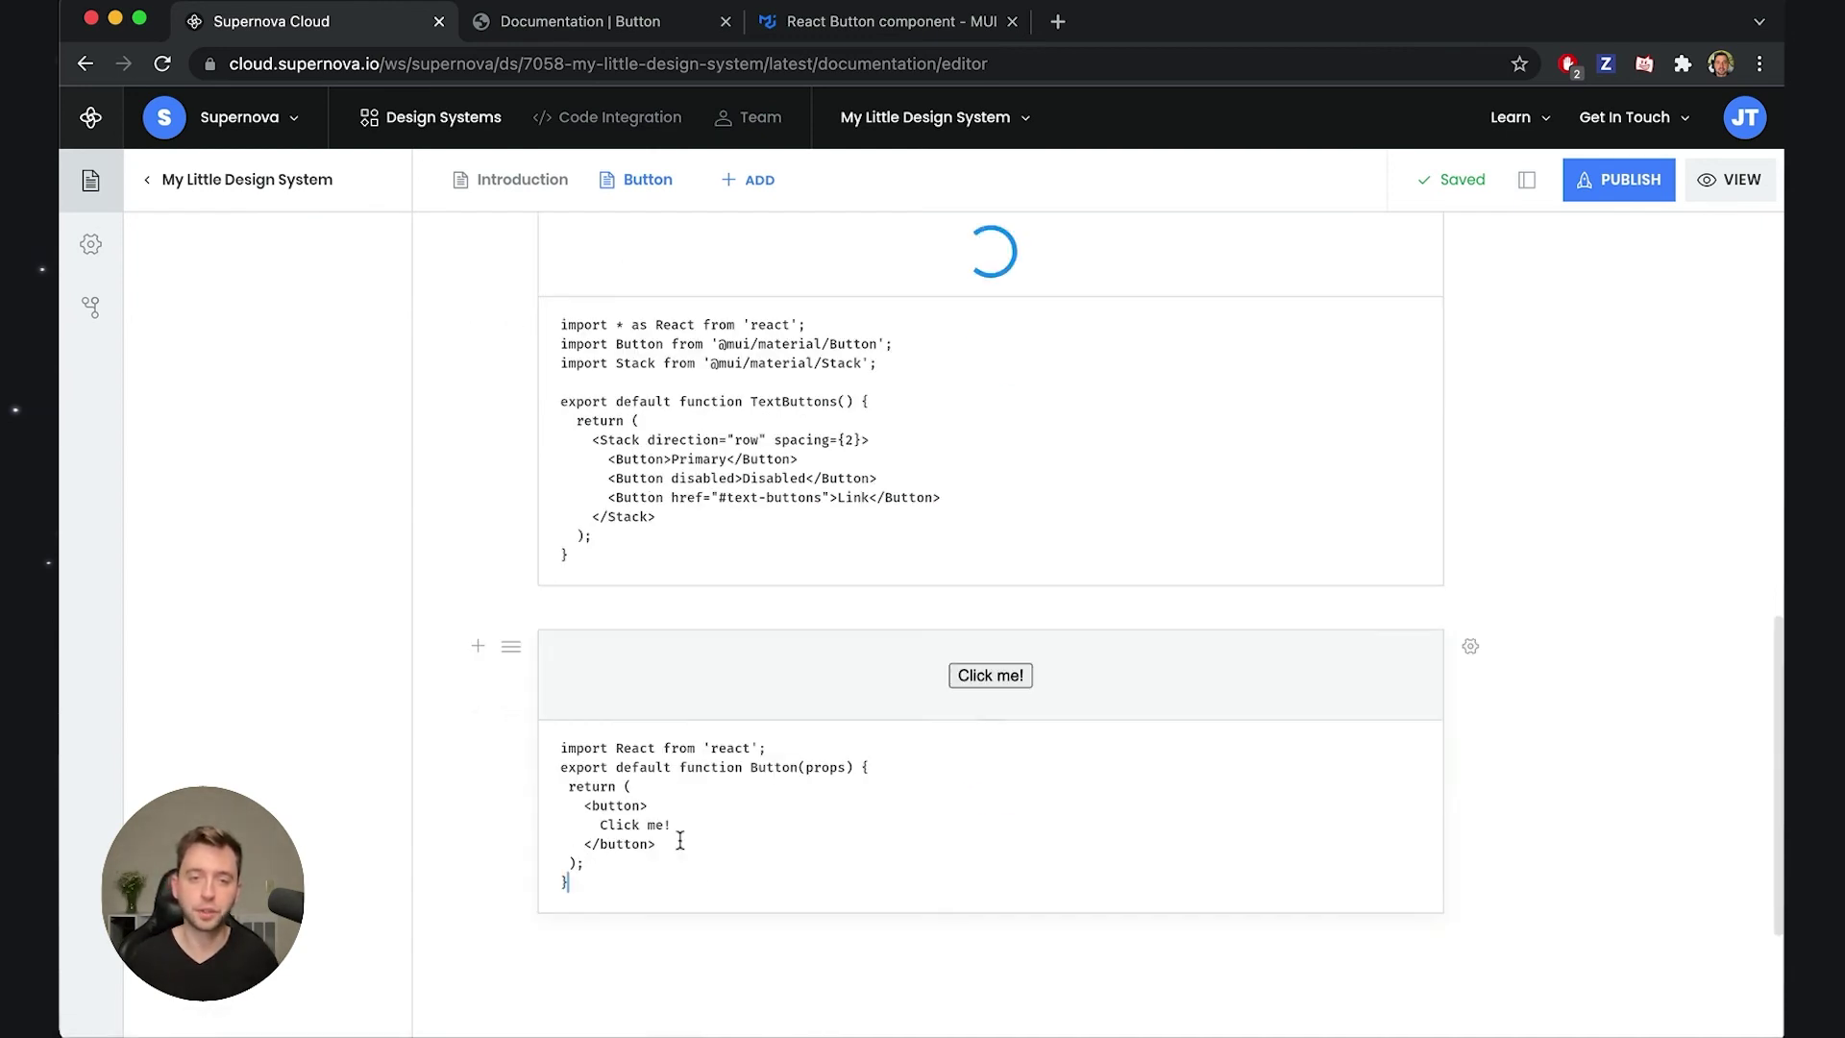
pyautogui.press('super+a')
pyautogui.write('import * as React from \'react\'; import Button from \'@mui/material/Button\'; import Stack from \'@mui/material/Stack\';  export default function TextButtons() {   return (     <Stack direction="row" spacing={2}>       <Button>Primary</Button>       <Button disabled>Disabled</Button>       <Button href="#text-buttons">Link</Button>     </Stack>   ); }')
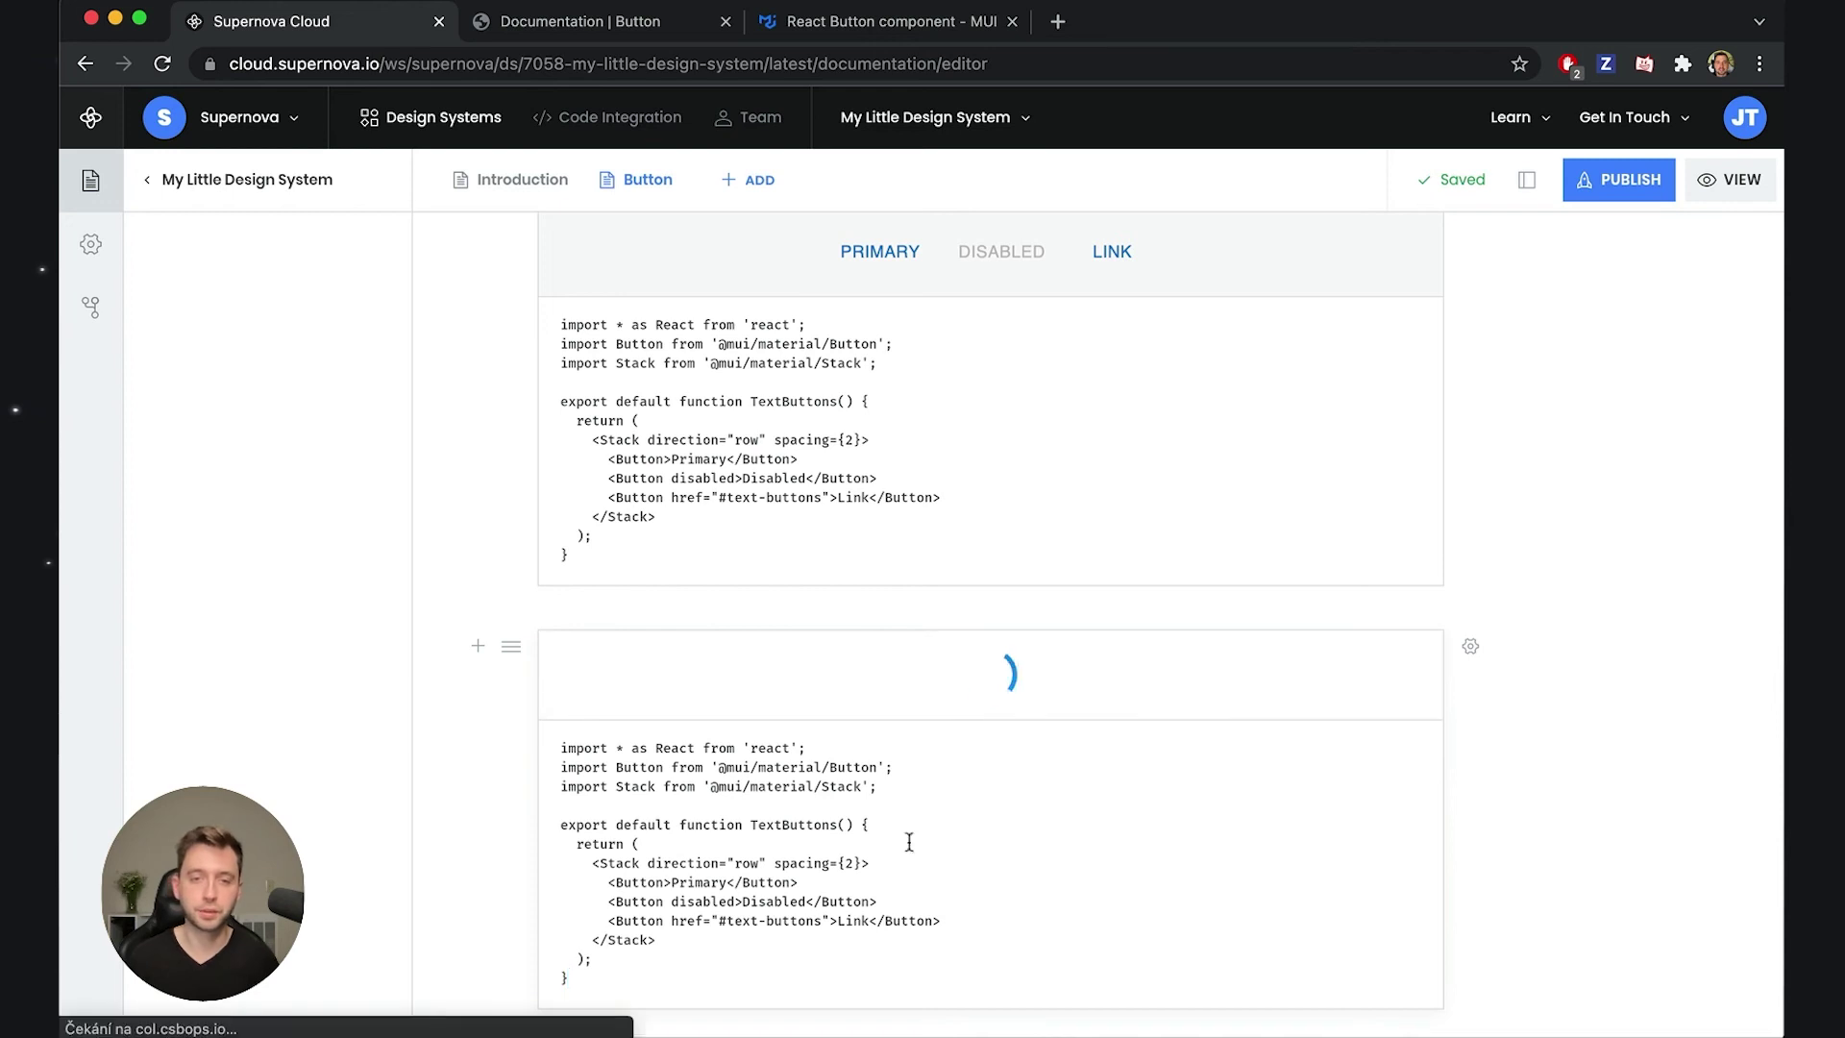
pyautogui.scroll(1, 1415, 776)
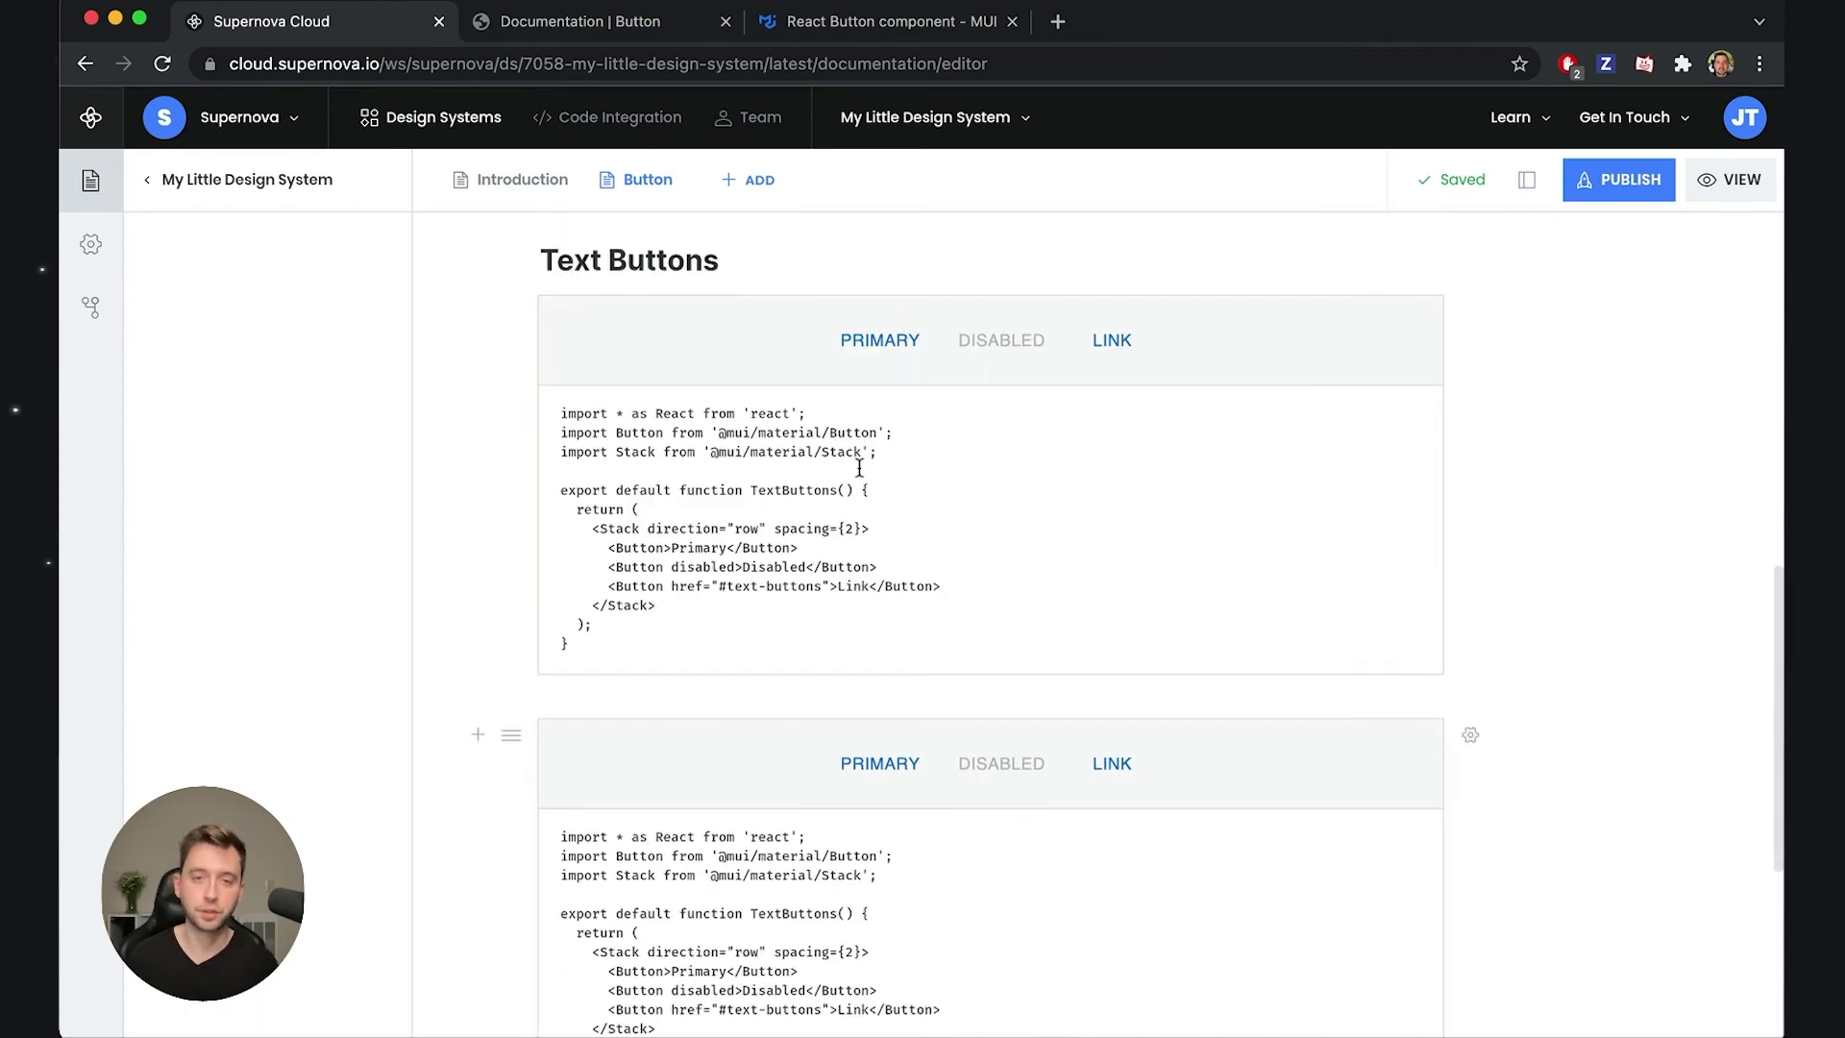
pyautogui.scroll(-3, 1583, 847)
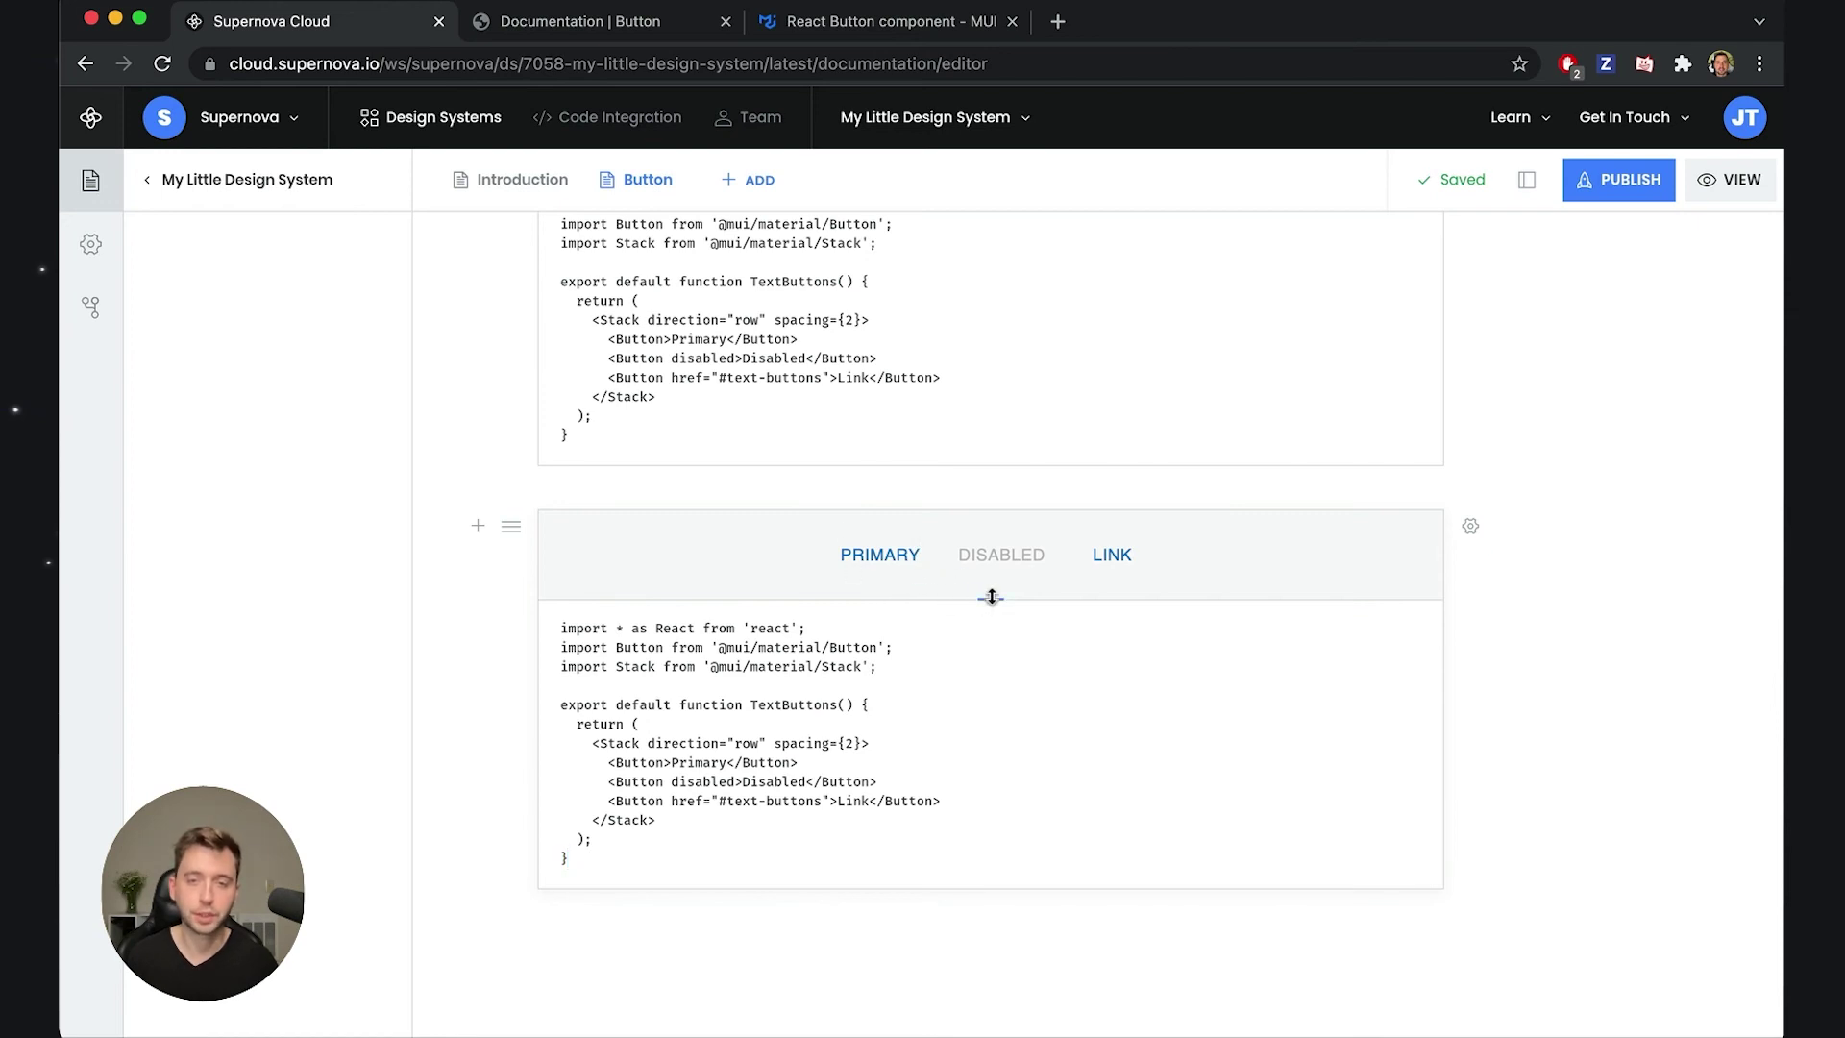
pyautogui.moveTo(989, 598); pyautogui.dragTo(990, 770)
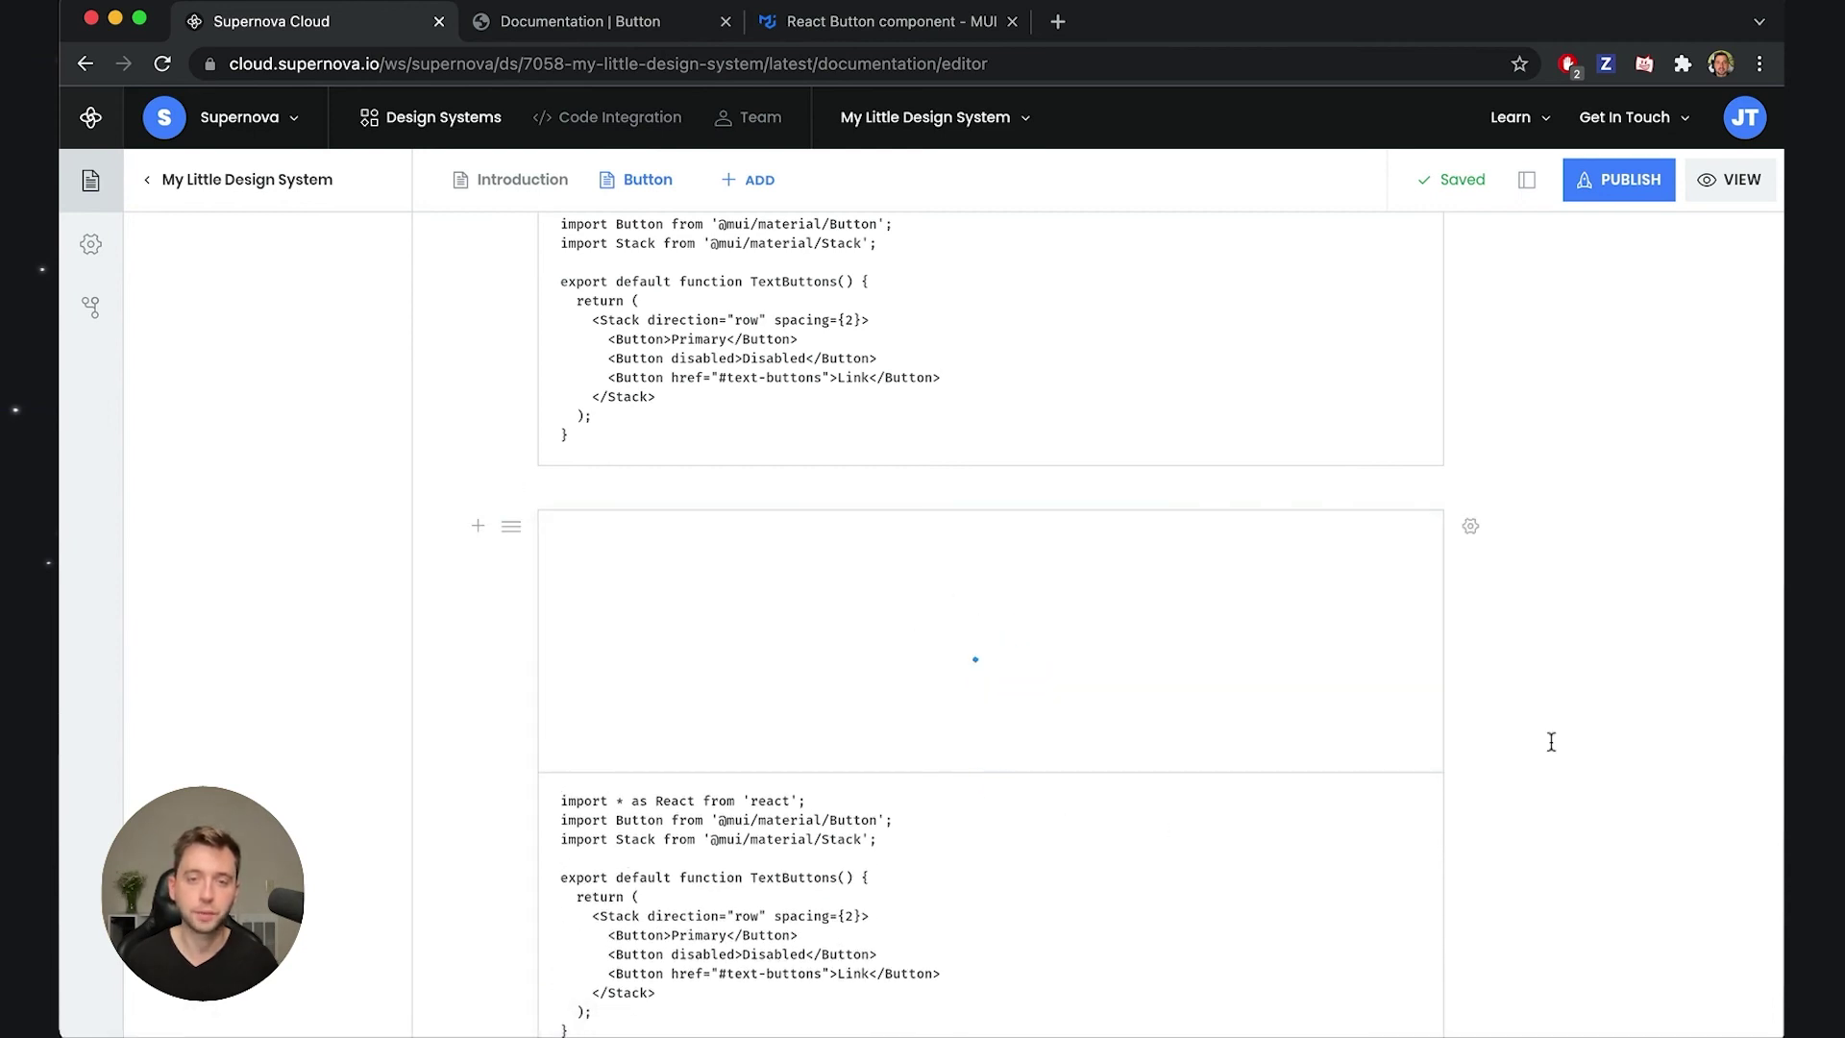
# - Reveal and copy the Sizes demo source from the MUI Button docs
pyautogui.scroll(-1, 1561, 730)
pyautogui.click(843, 31)
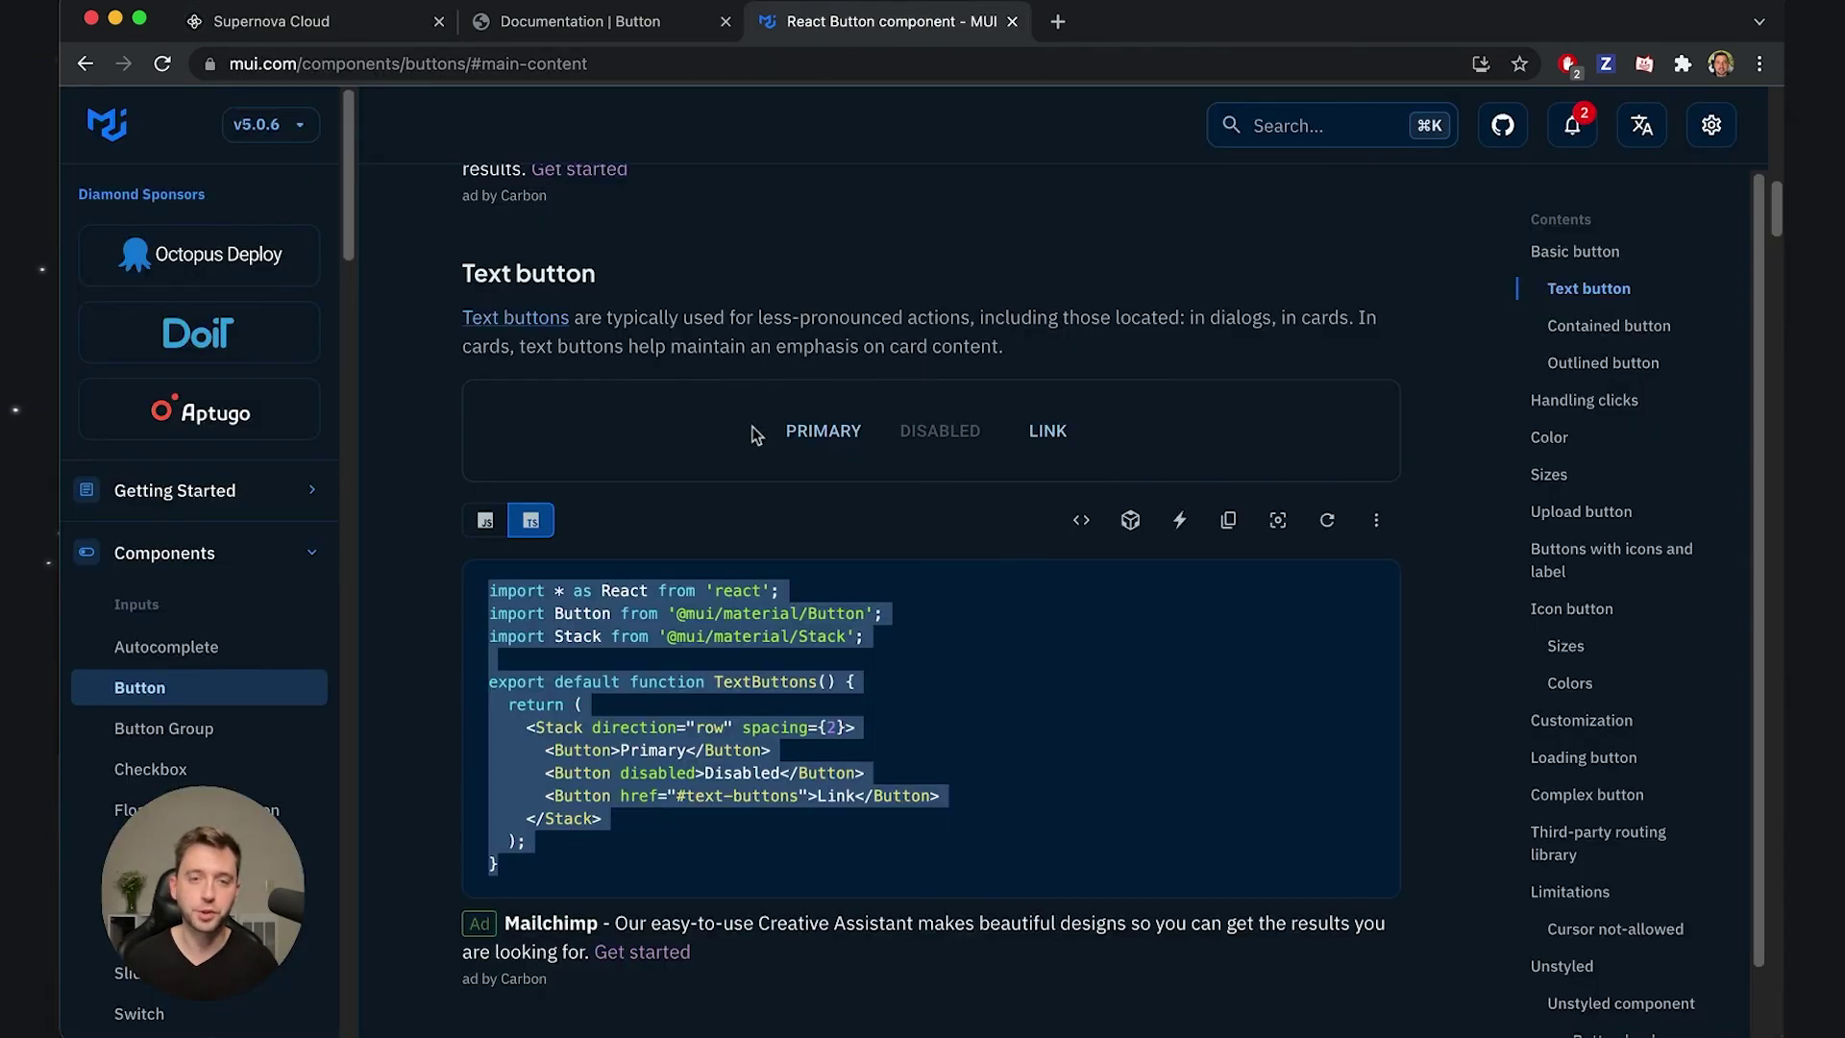
pyautogui.scroll(-15, 759, 444)
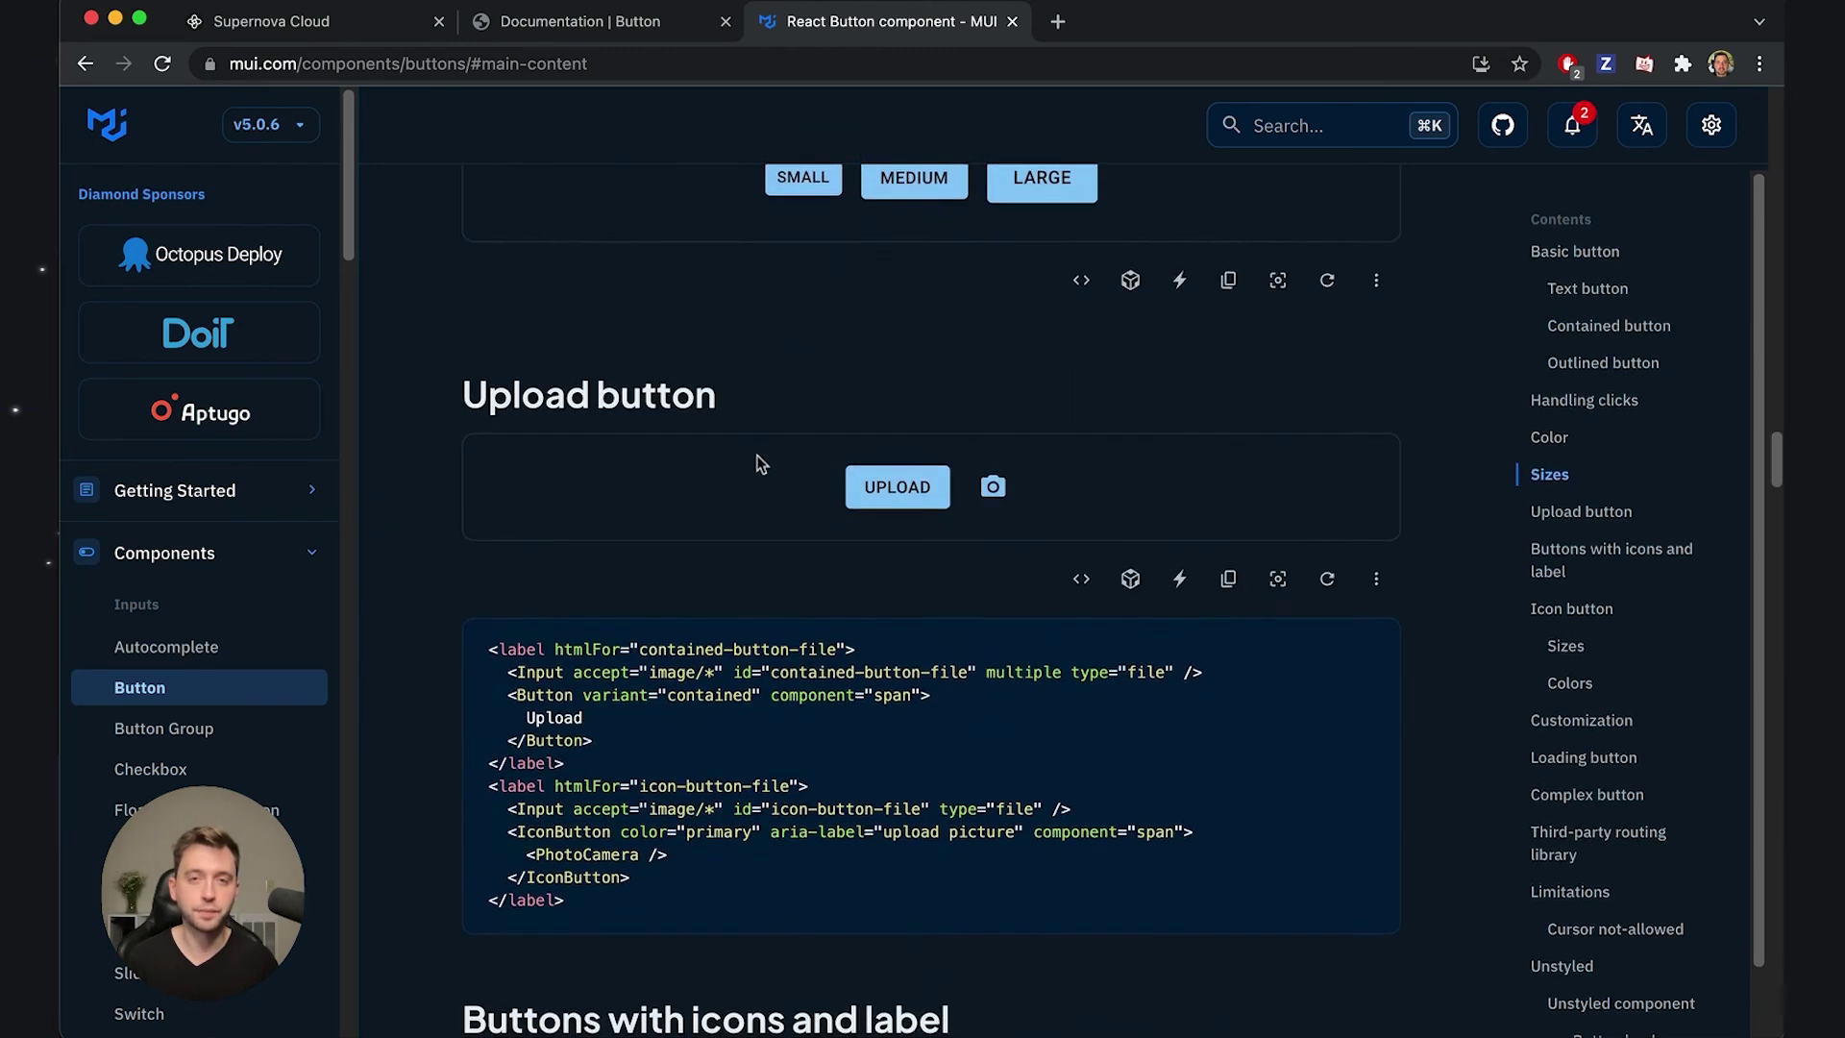
pyautogui.scroll(7, 754, 461)
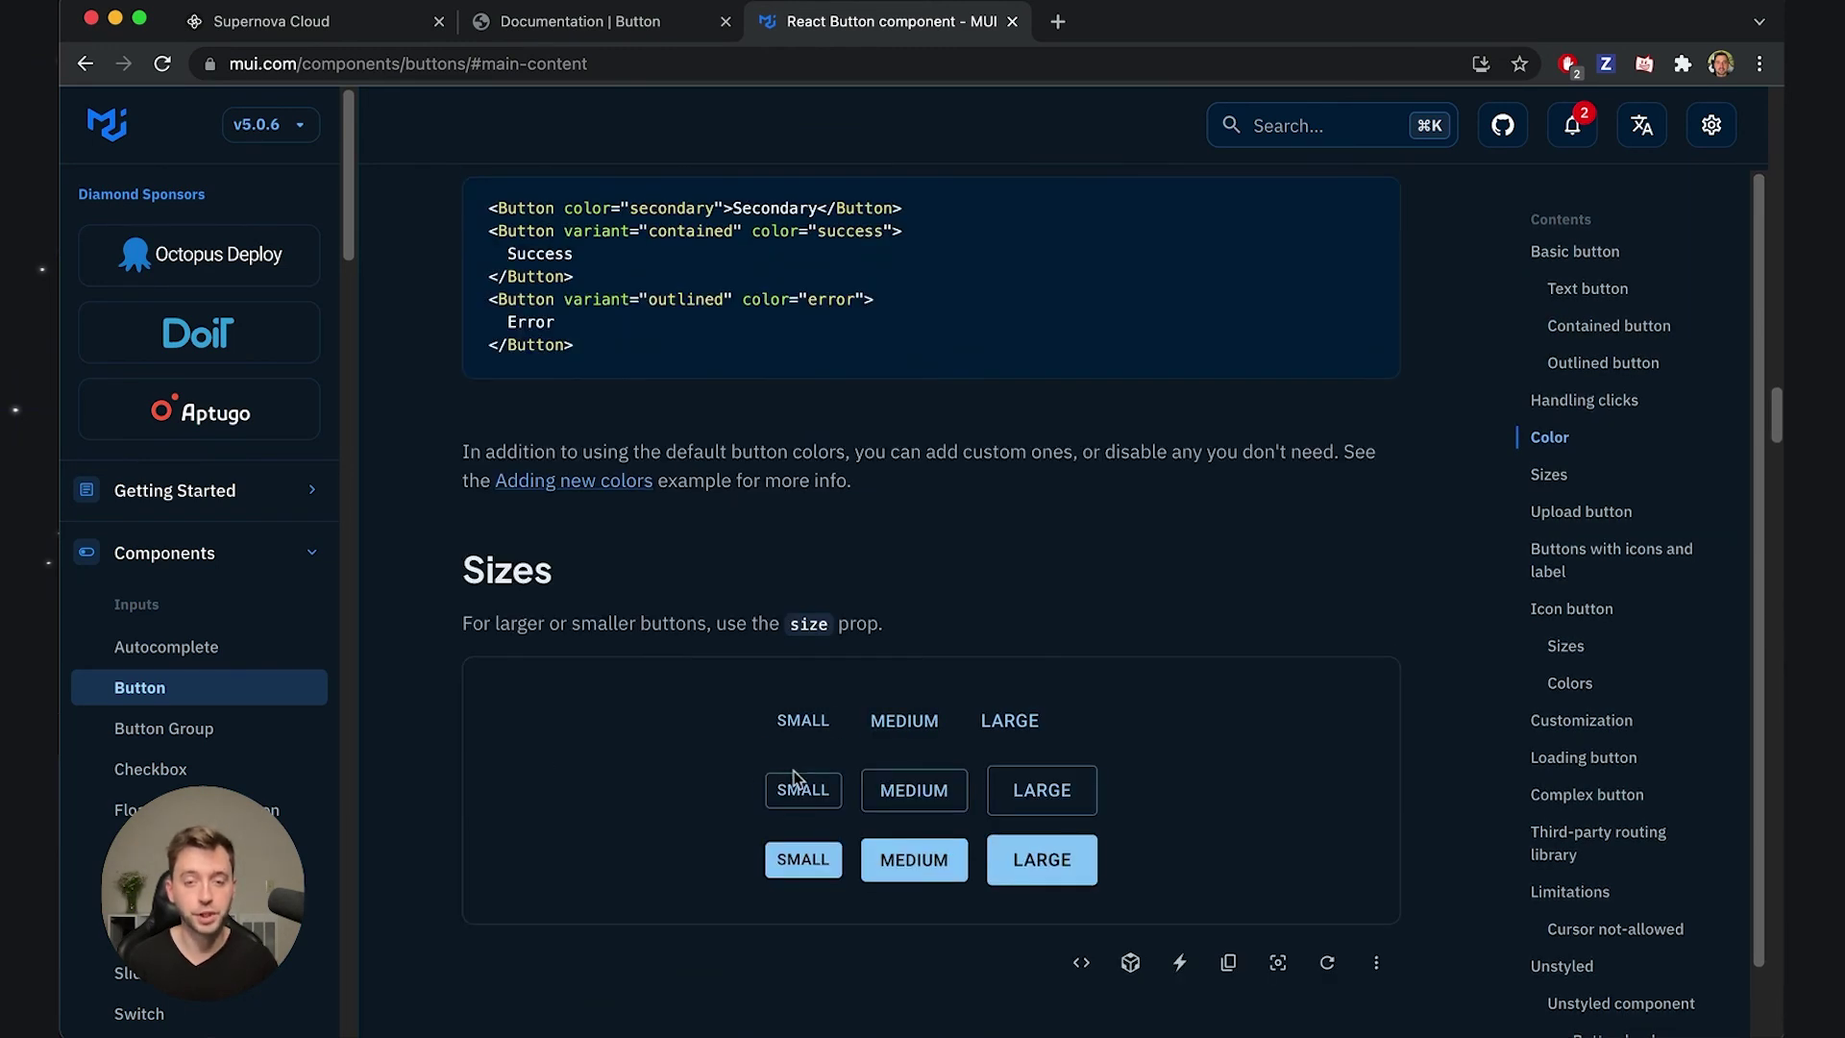
pyautogui.scroll(-5, 793, 780)
pyautogui.click(1080, 528)
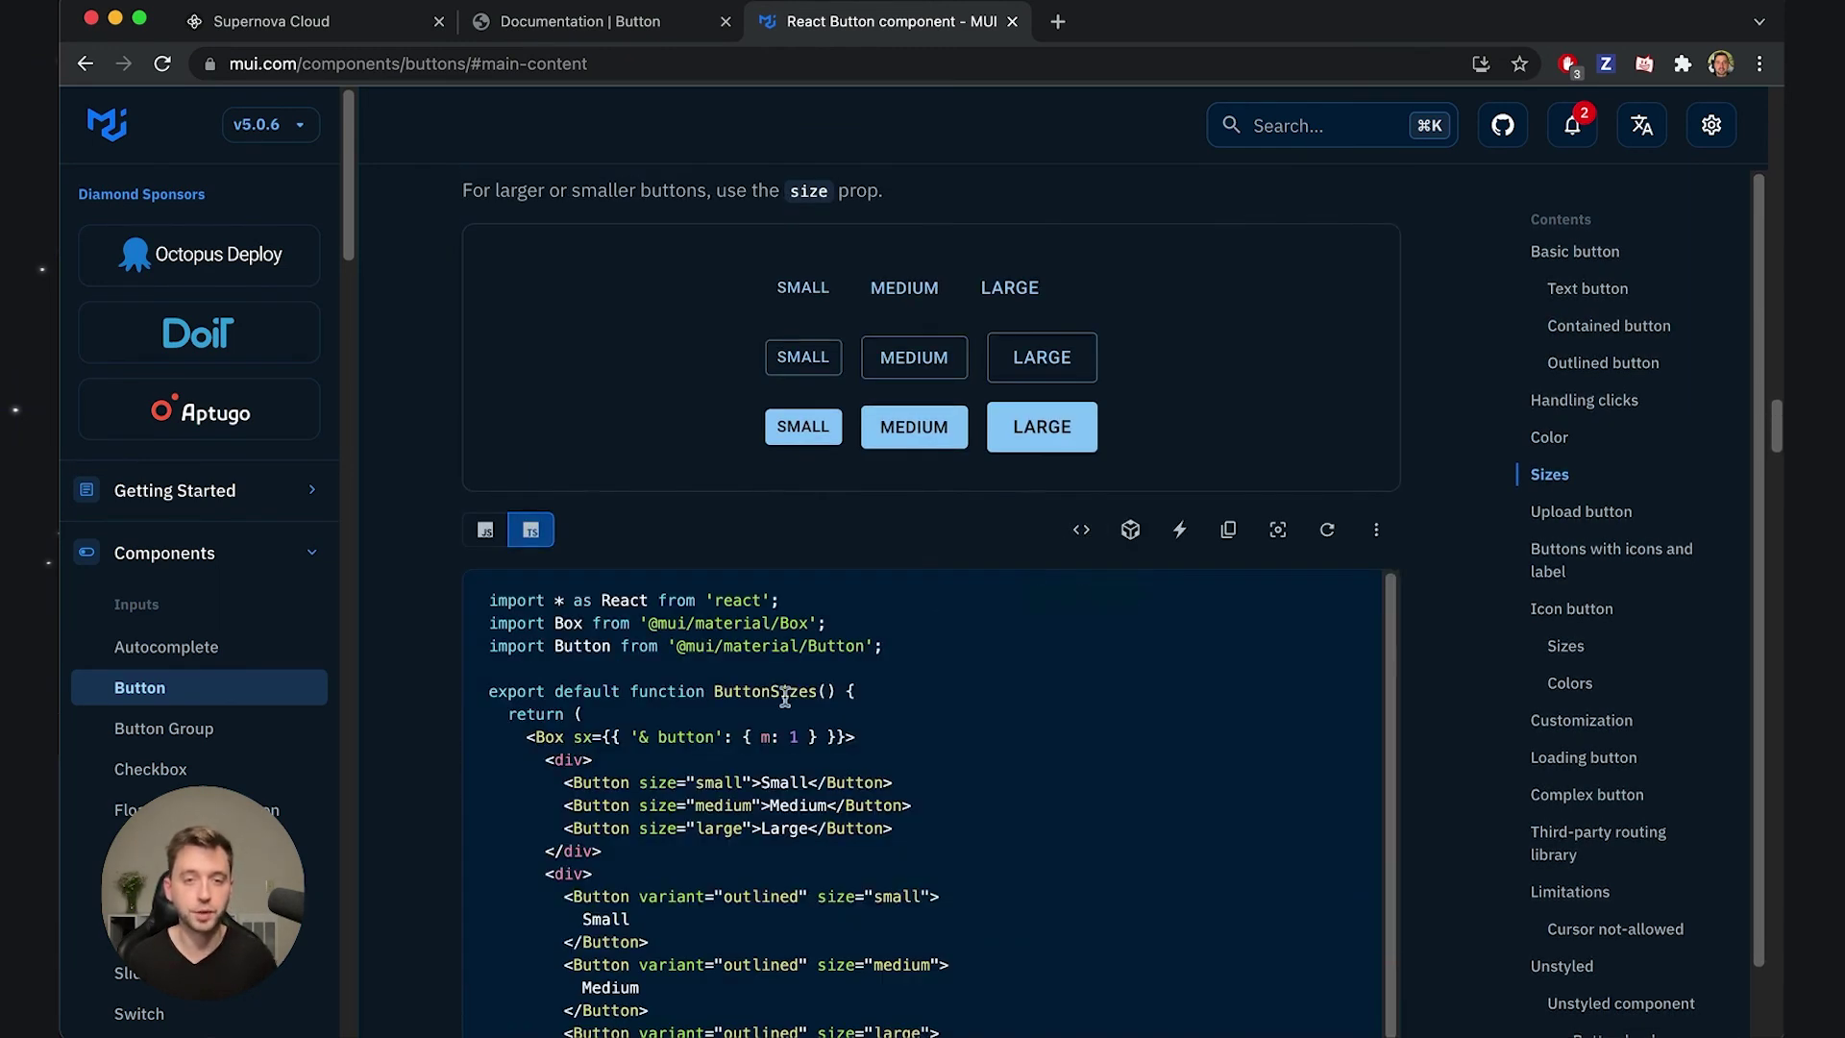
pyautogui.click(1227, 531)
pyautogui.click(580, 22)
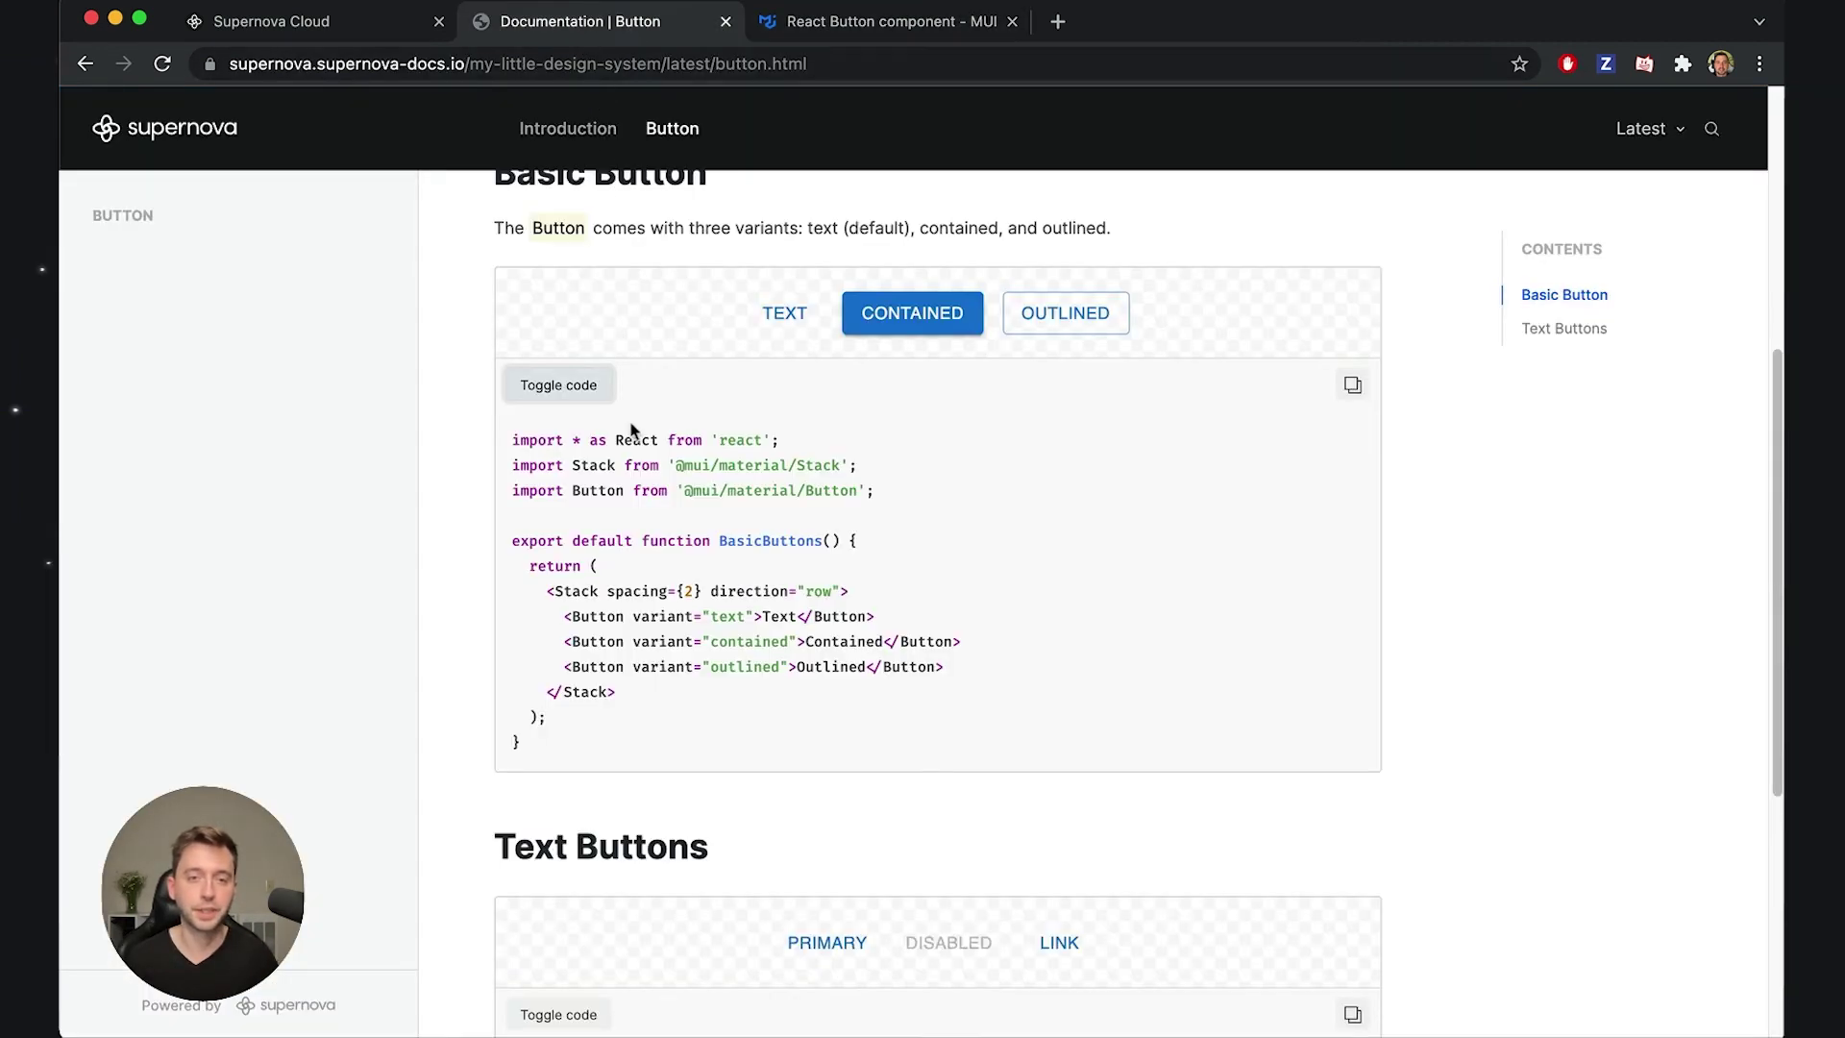
pyautogui.click(272, 21)
# - Replace the third block's code with the copied ButtonSizes source
pyautogui.click(804, 841)
pyautogui.hotkey('ctrl', 'a')
pyautogui.hotkey('ctrl', 'v')
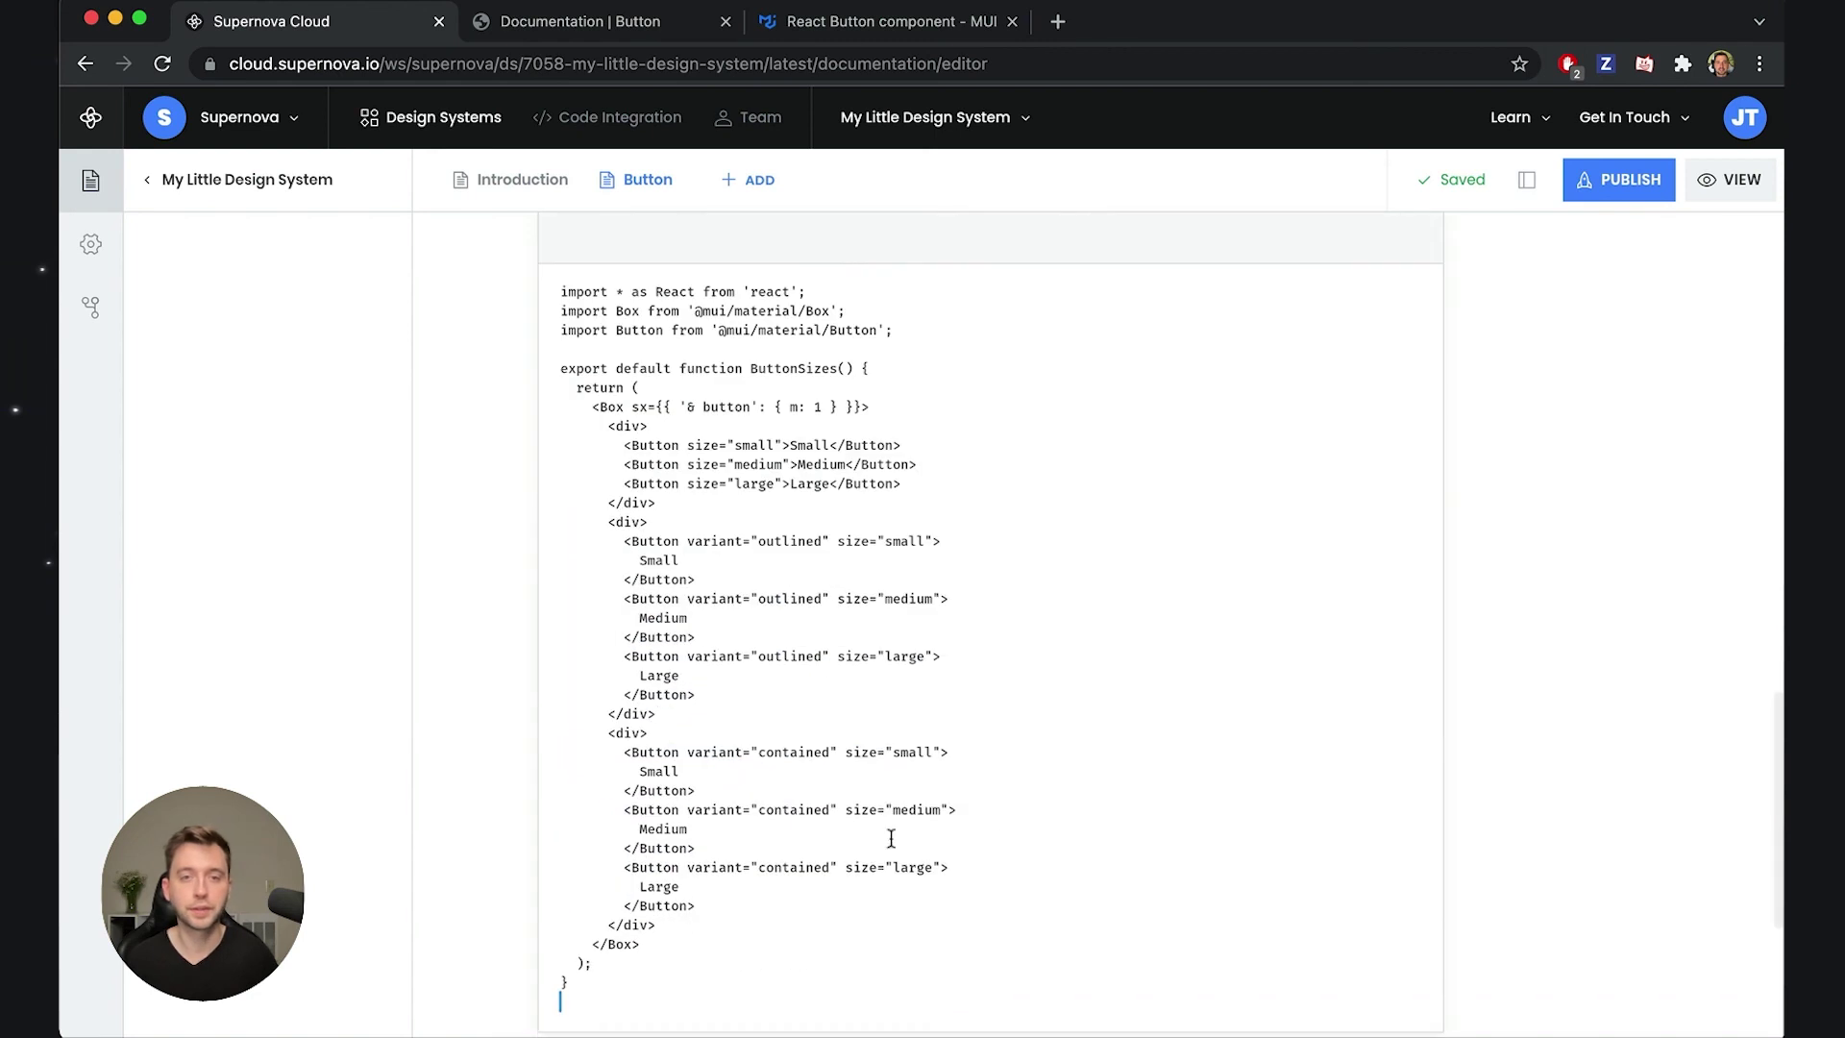
pyautogui.scroll(5, 1524, 704)
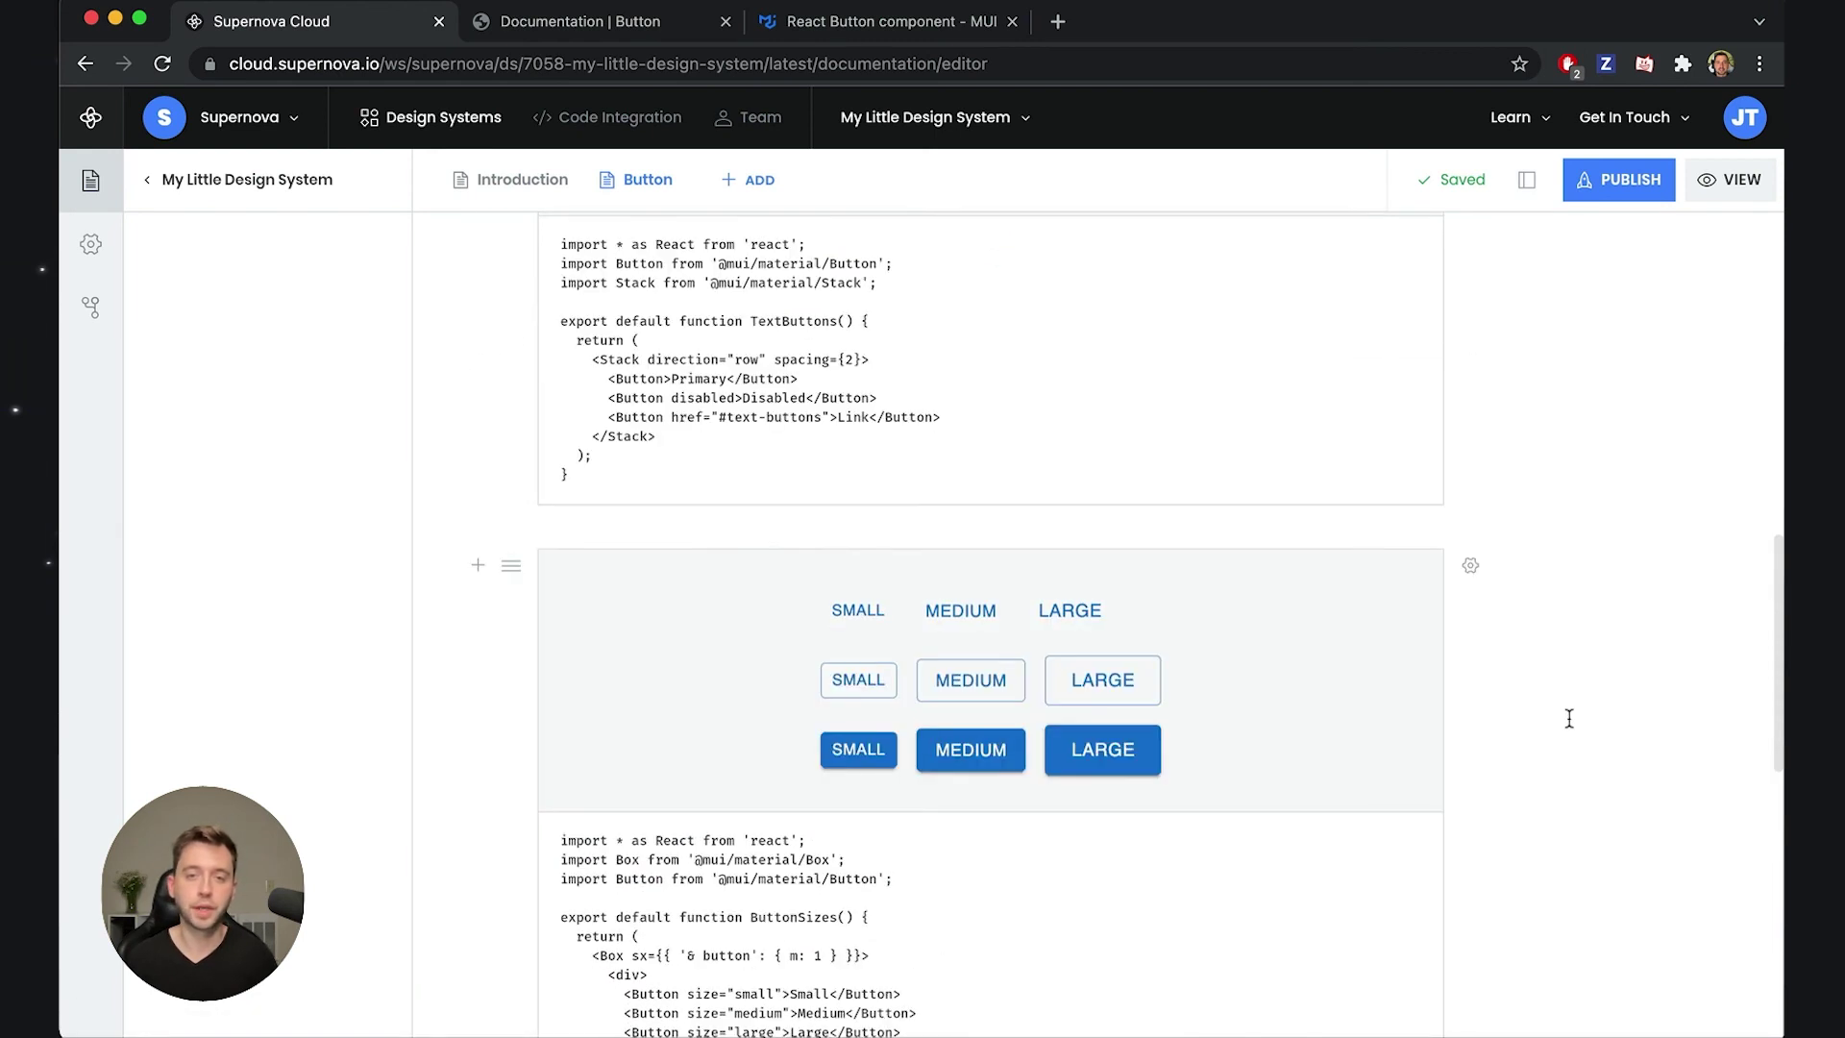
pyautogui.scroll(4, 1414, 774)
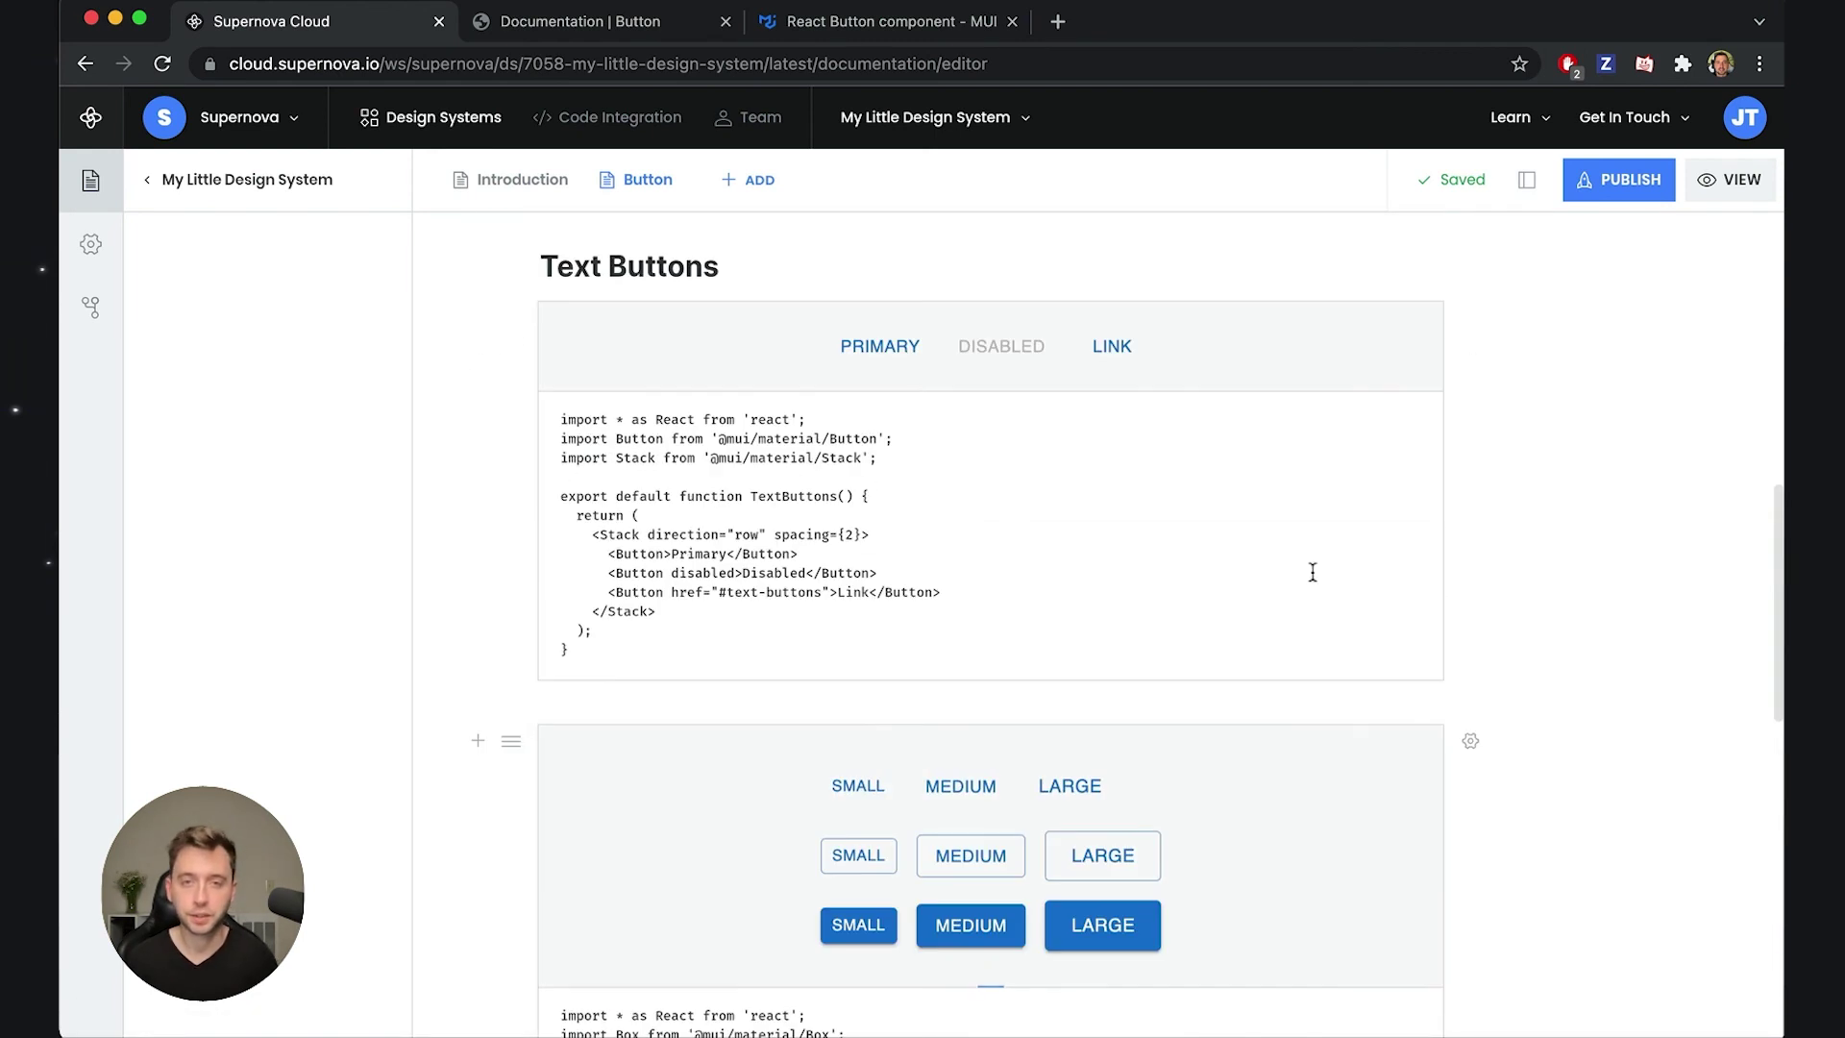
pyautogui.scroll(-5, 1372, 877)
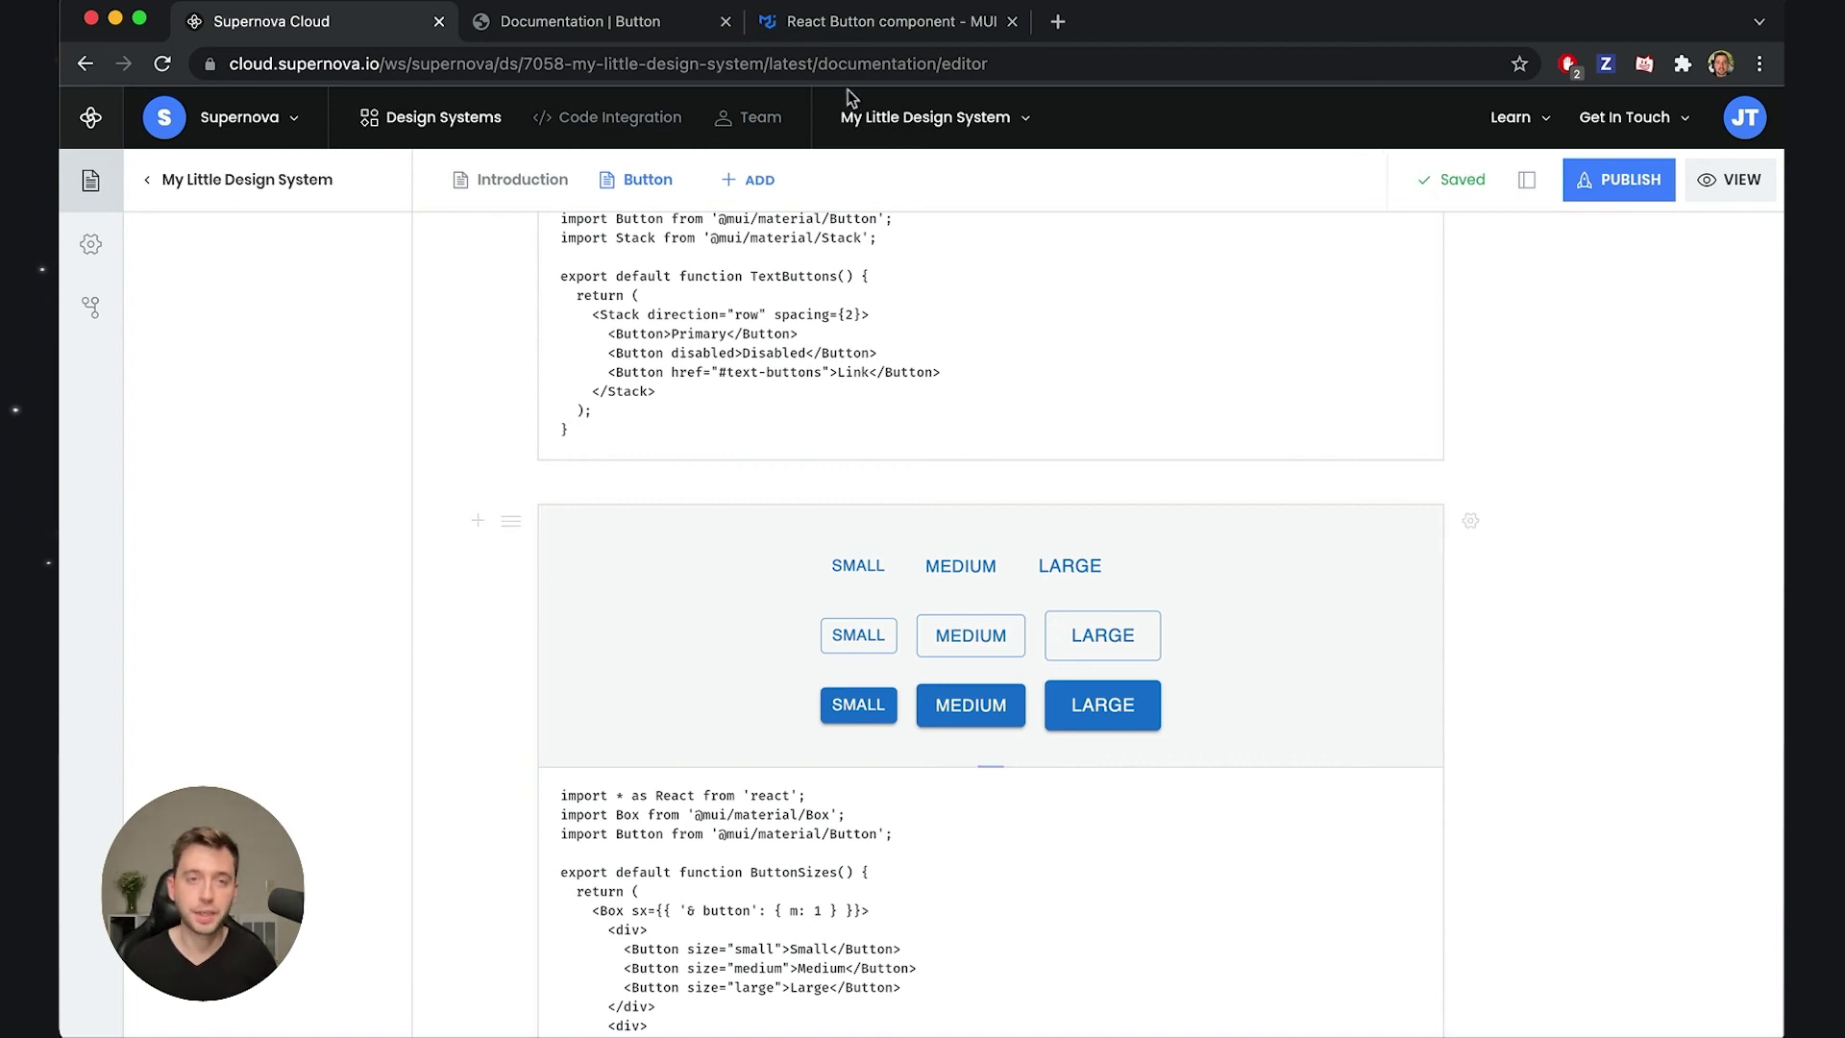
# - Check the published Button docs page, then come back to the editor
pyautogui.click(630, 21)
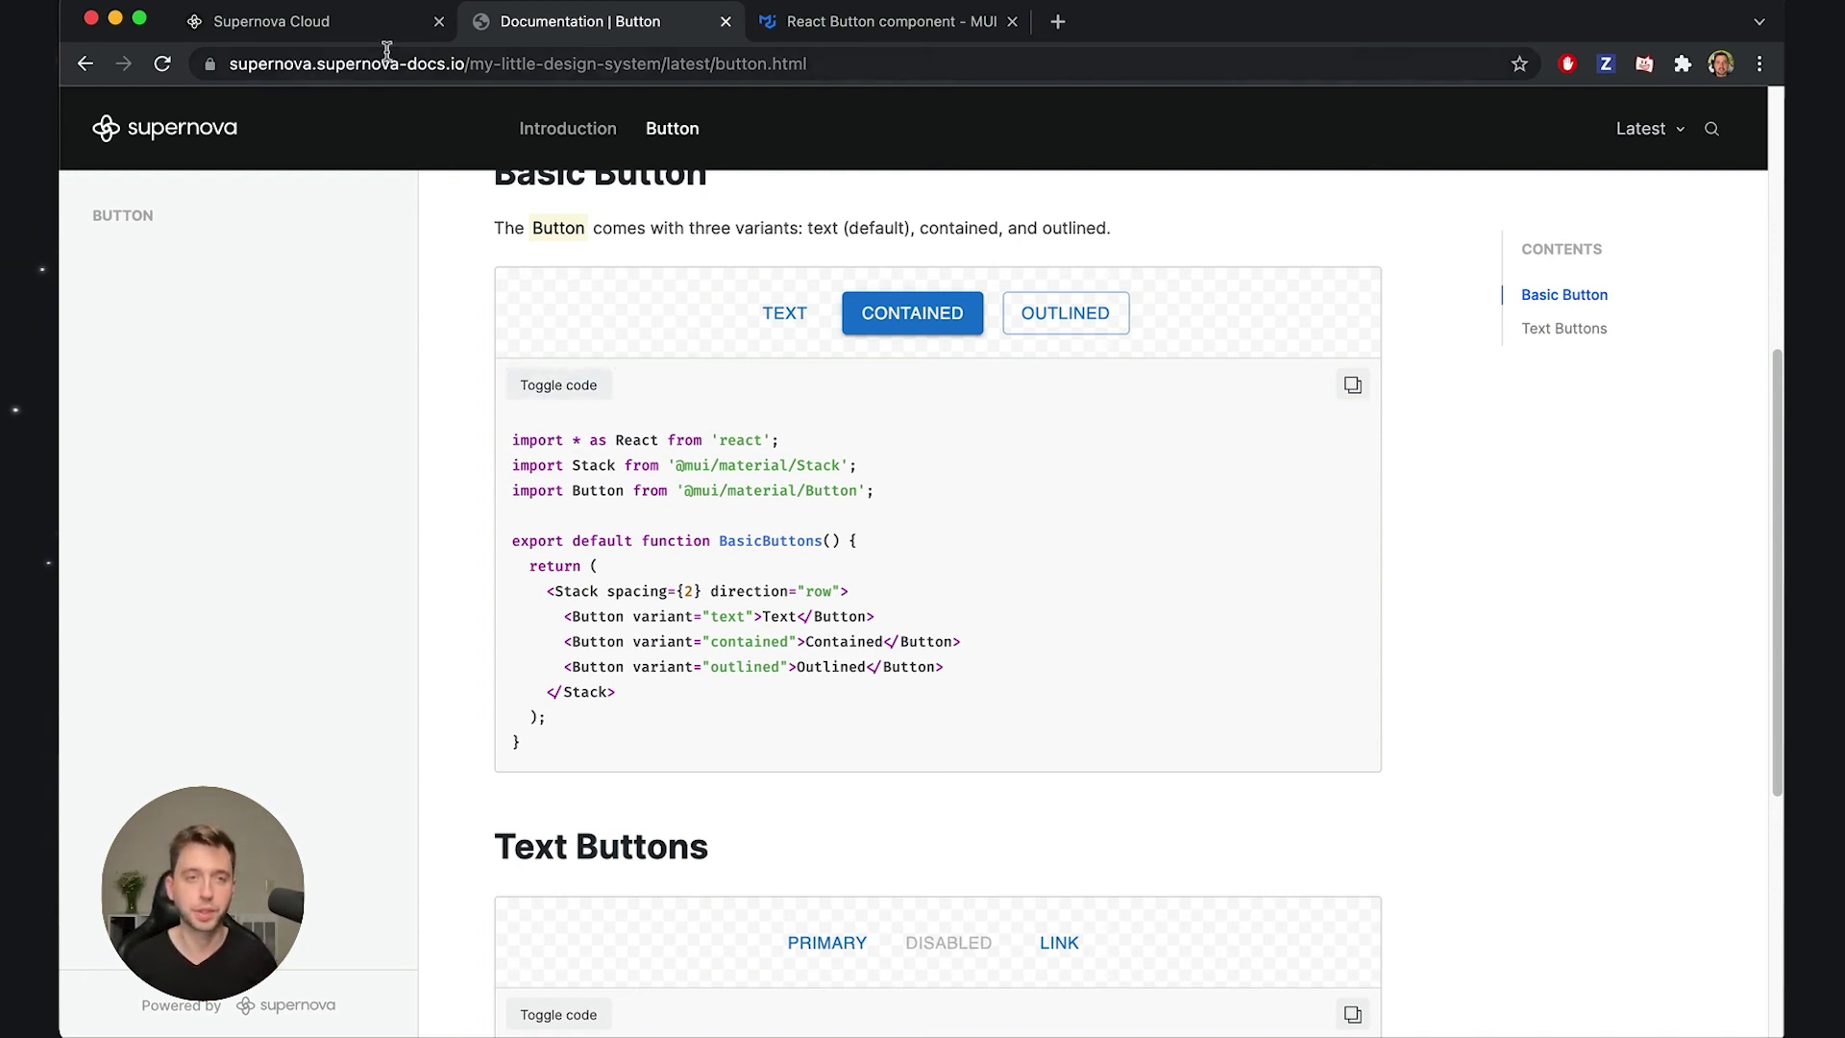
pyautogui.click(355, 27)
pyautogui.scroll(-3, 1326, 605)
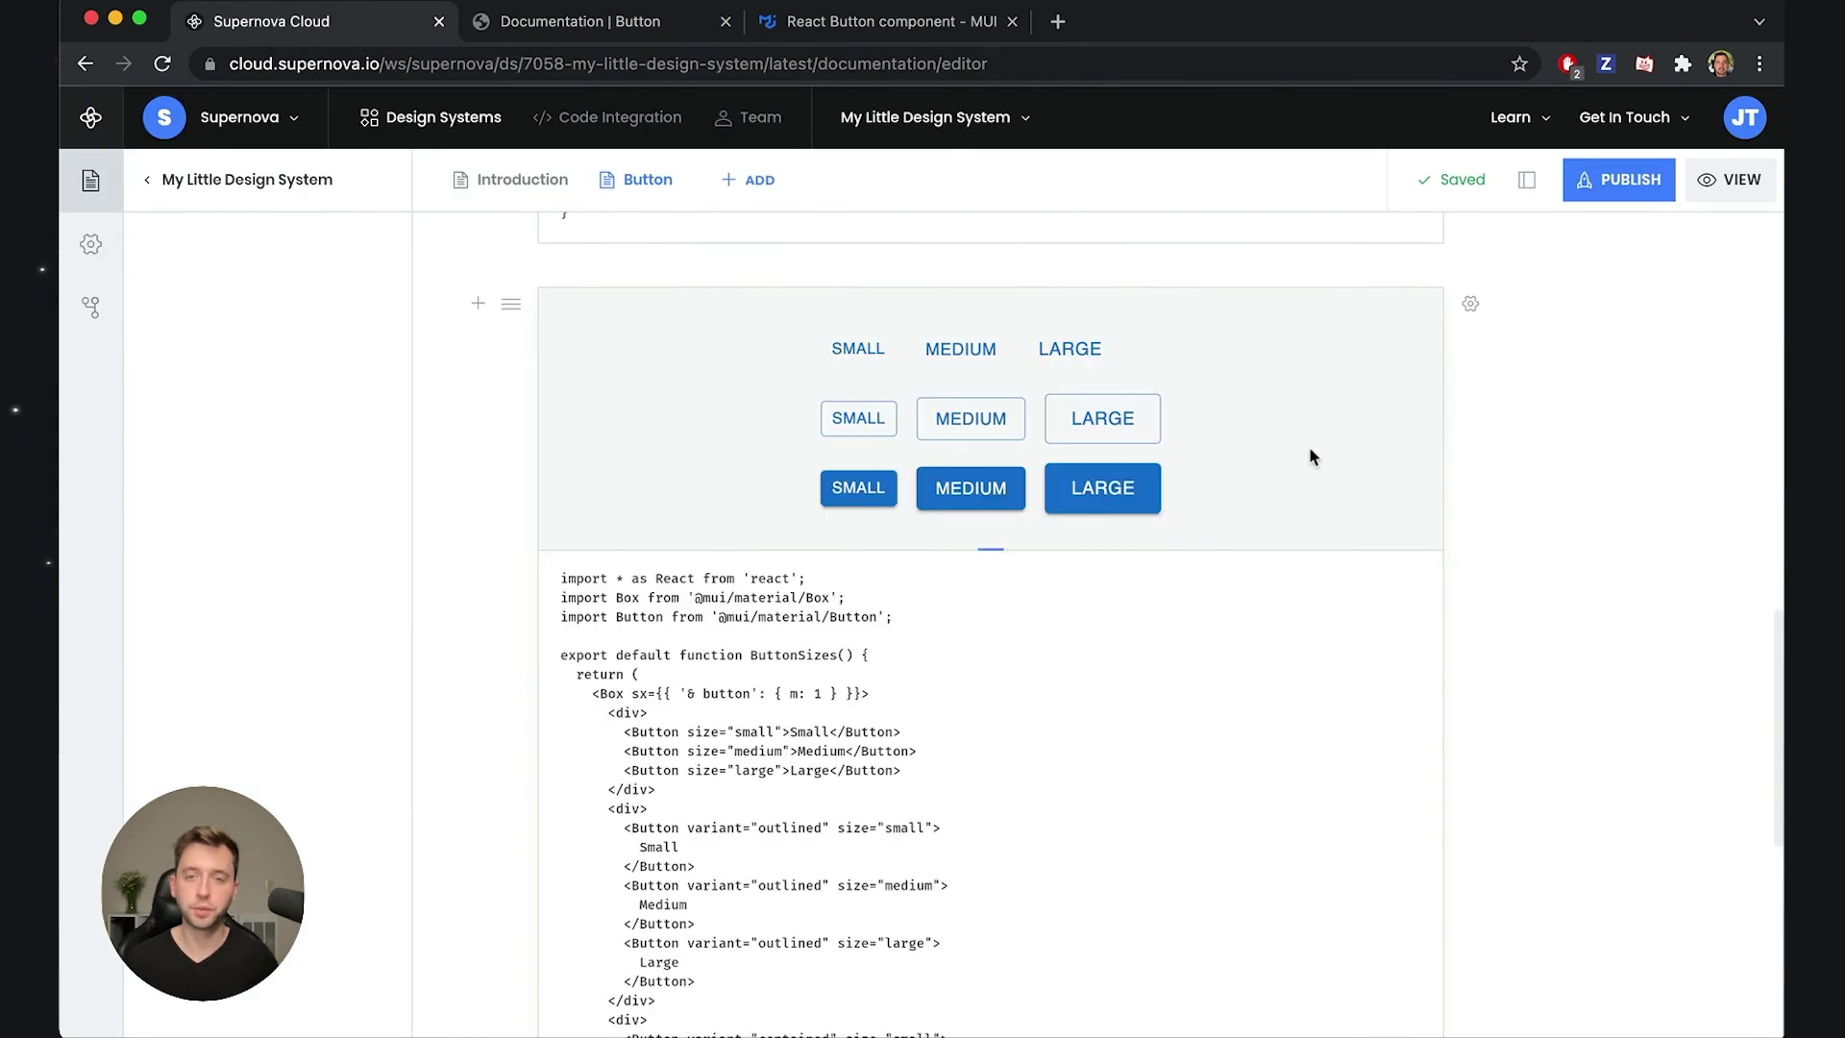
# - Set the ButtonSizes block's preview background colour to dark #242424
pyautogui.click(1470, 303)
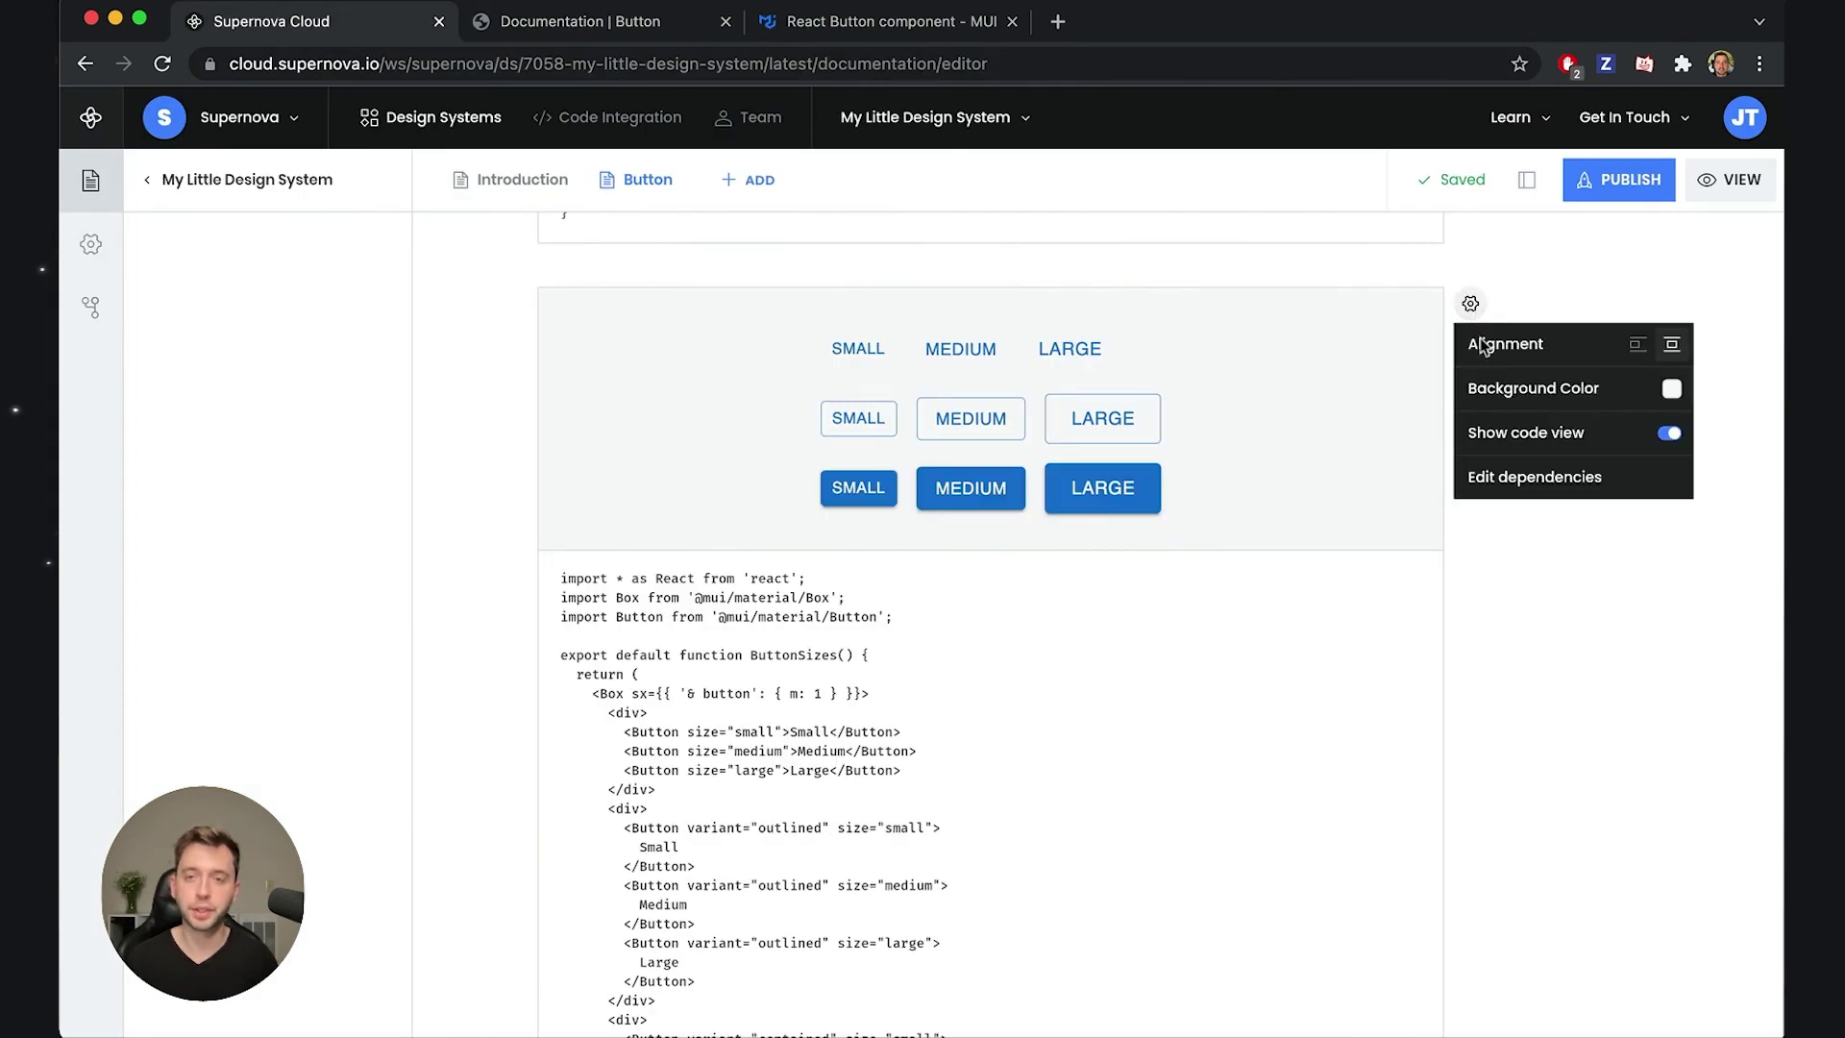
pyautogui.click(1671, 392)
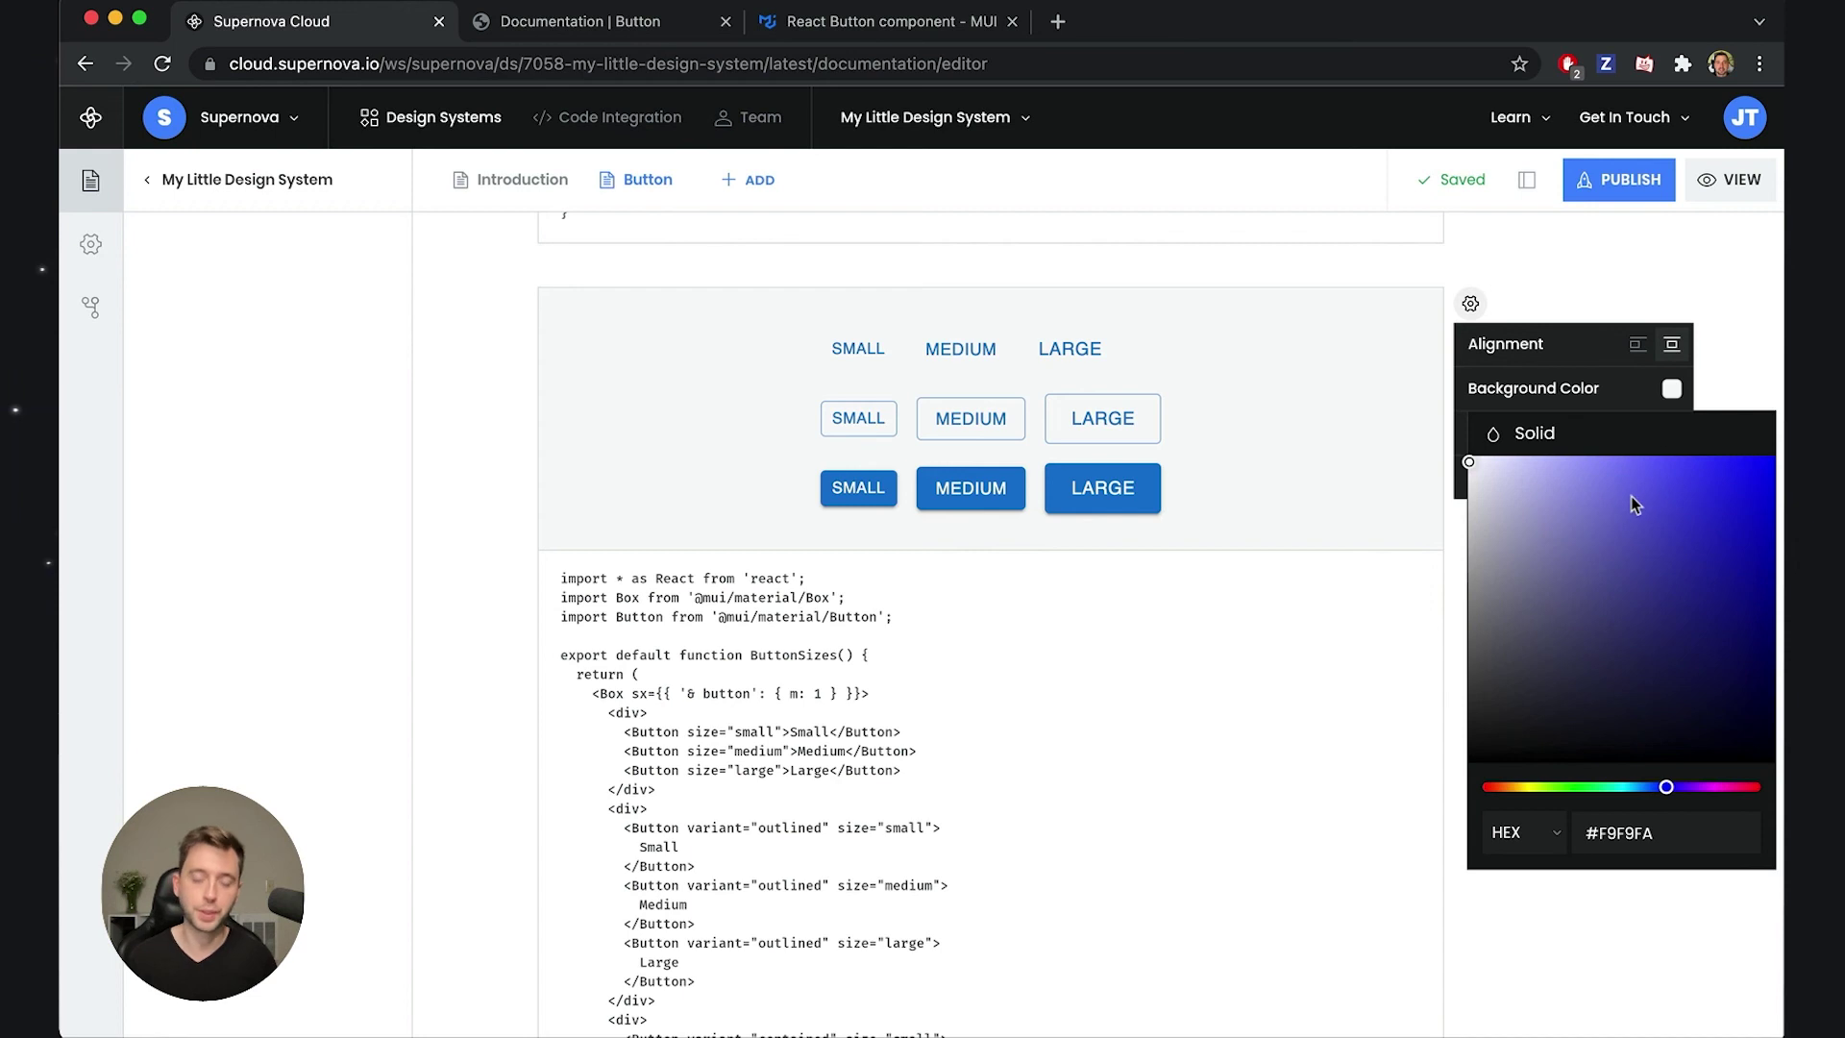
pyautogui.moveTo(1566, 582); pyautogui.dragTo(1426, 736)
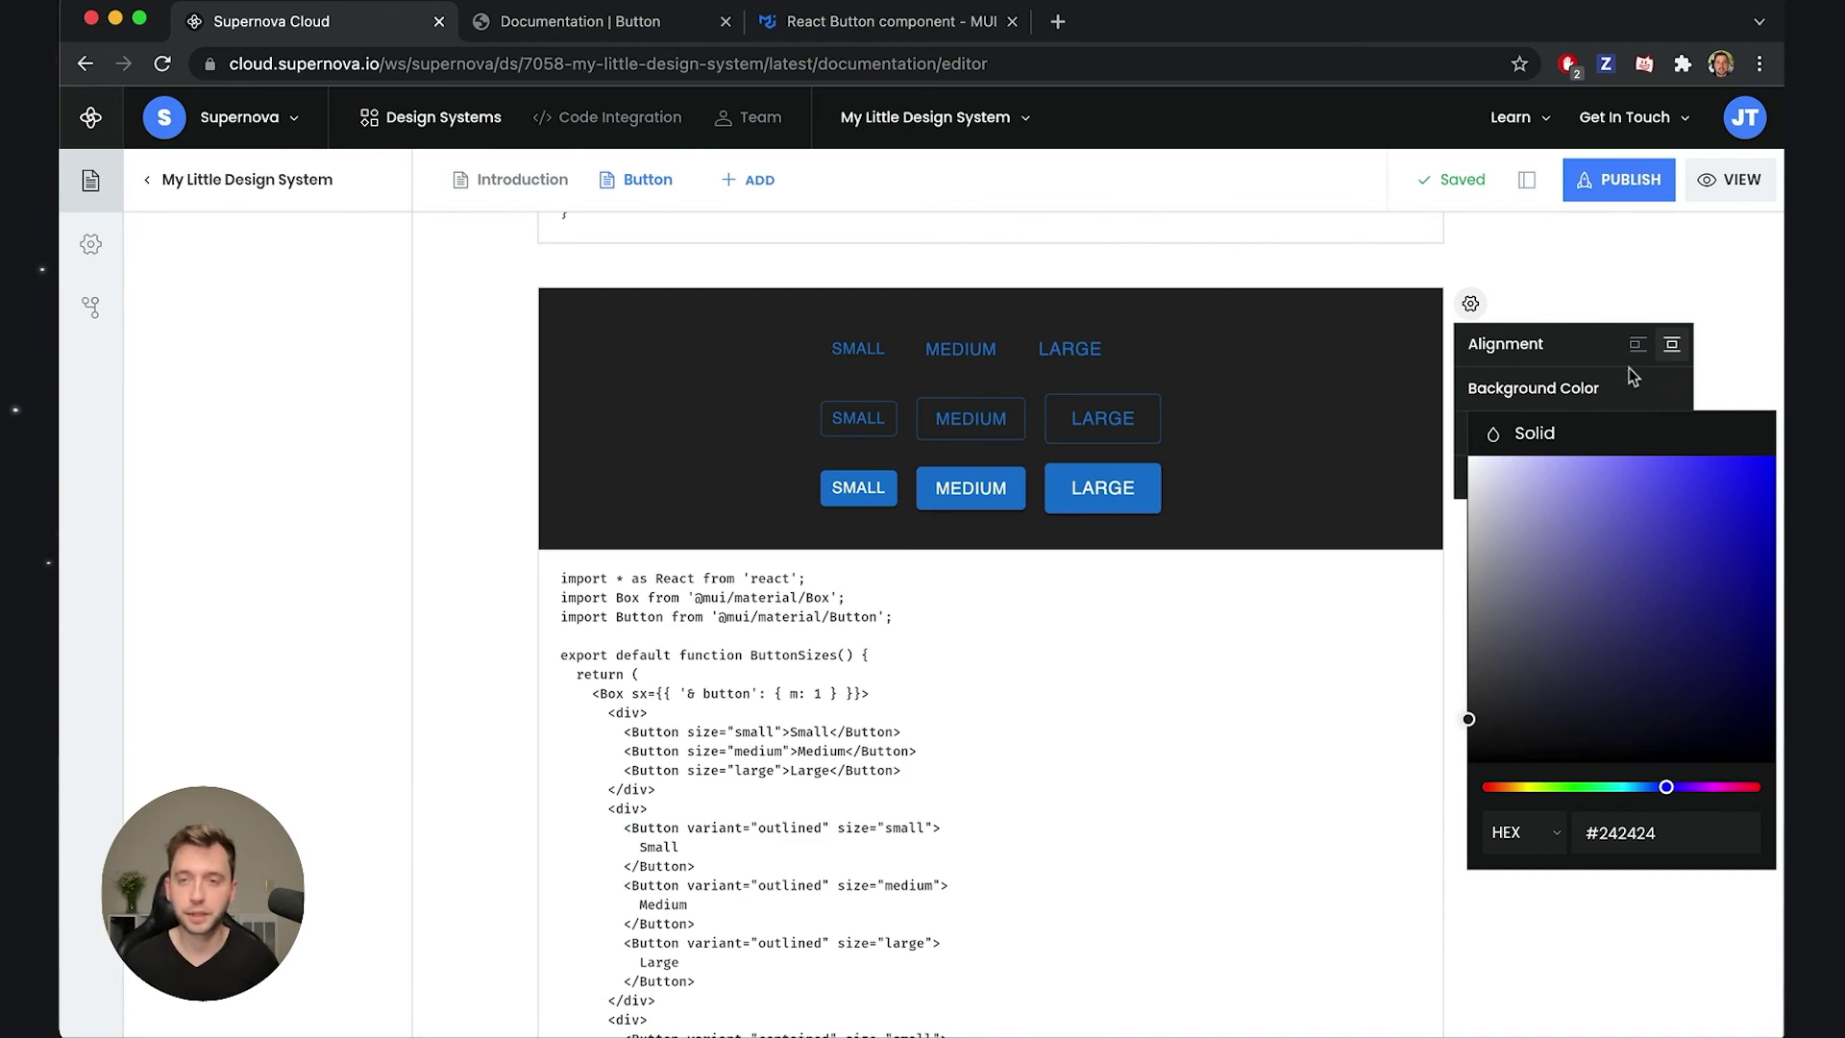
pyautogui.click(1669, 392)
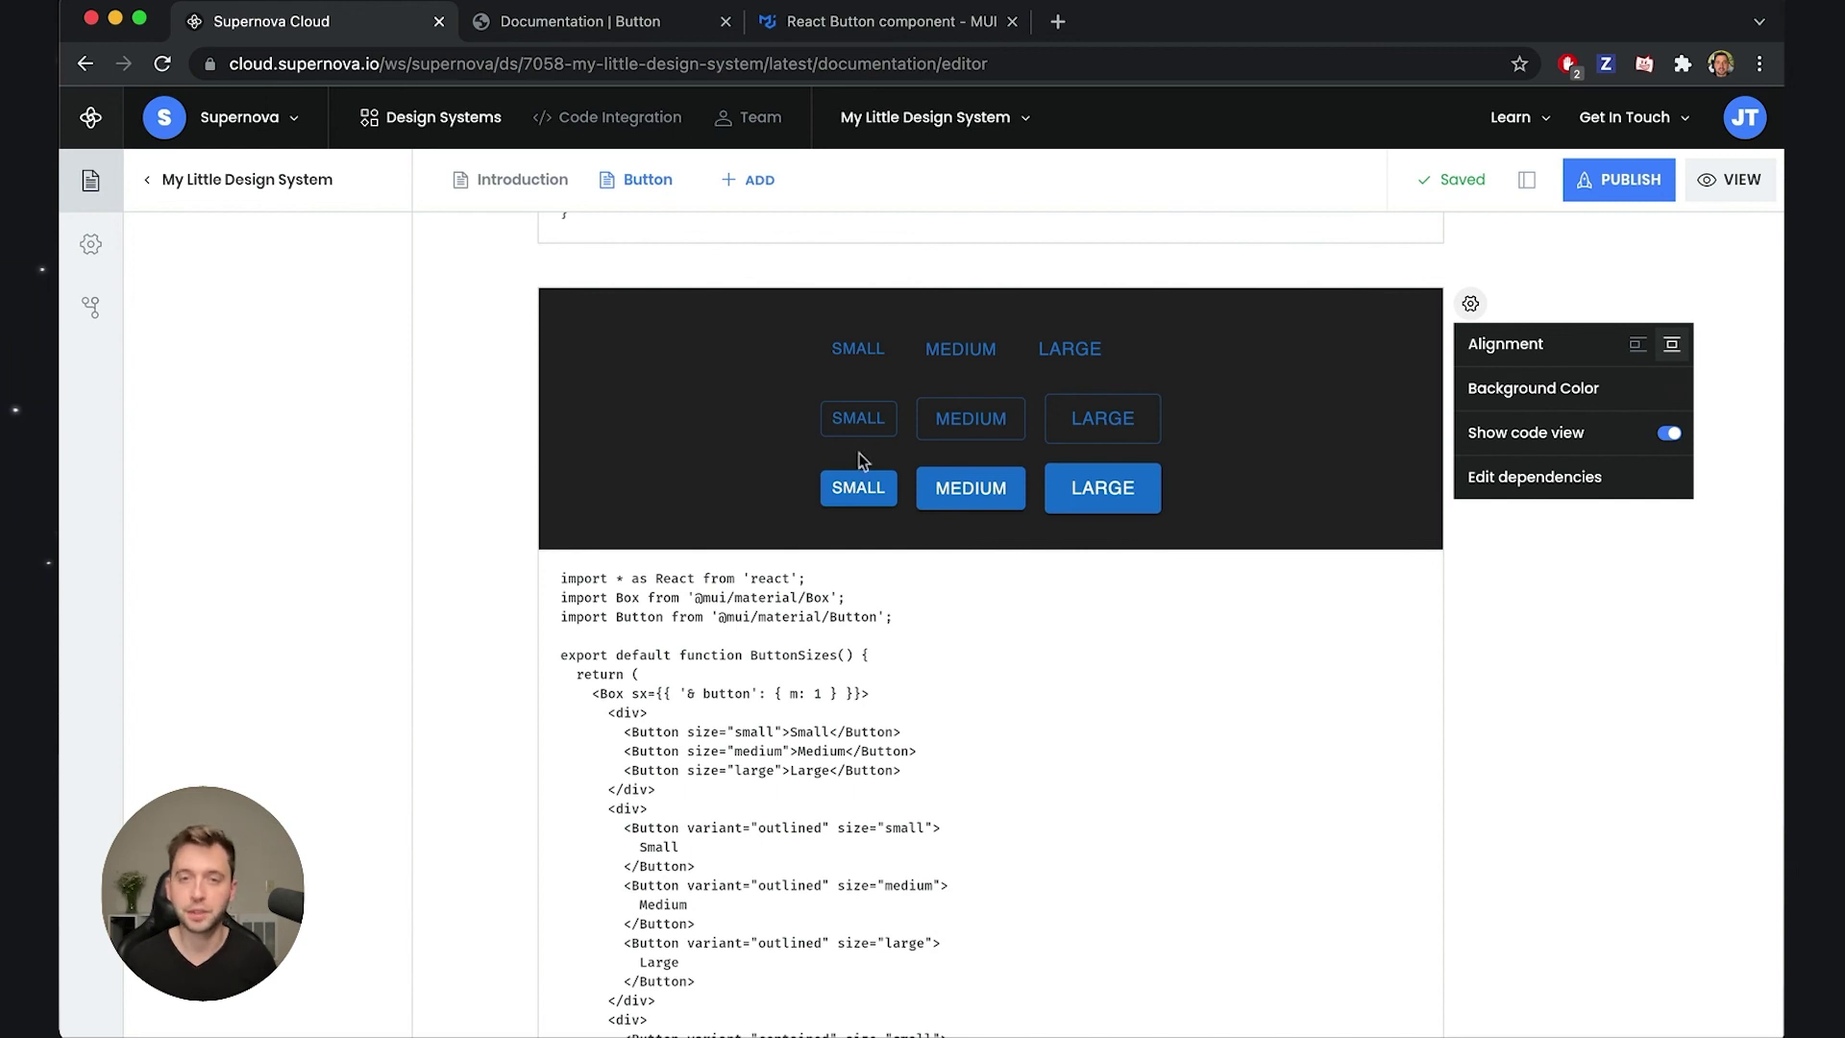
# - Keep the sizes block centered and turn off its Show code view setting
pyautogui.click(1638, 348)
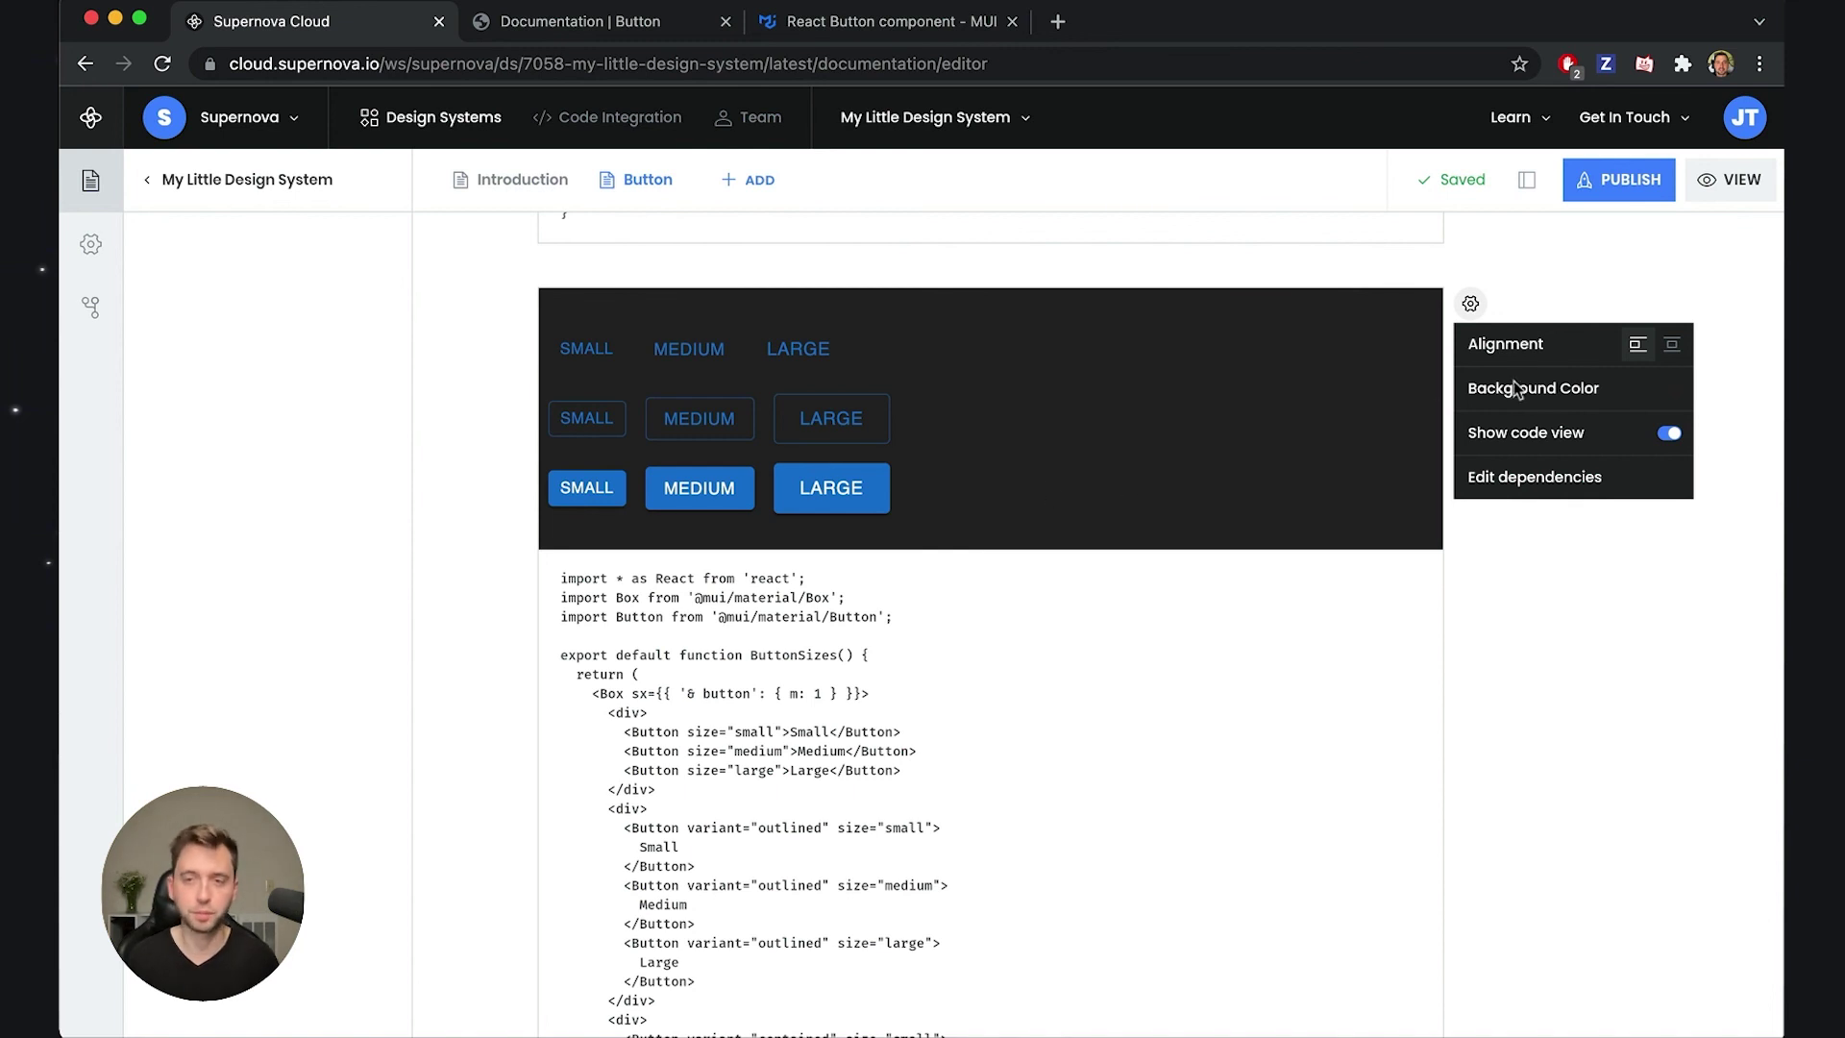
pyautogui.click(1670, 346)
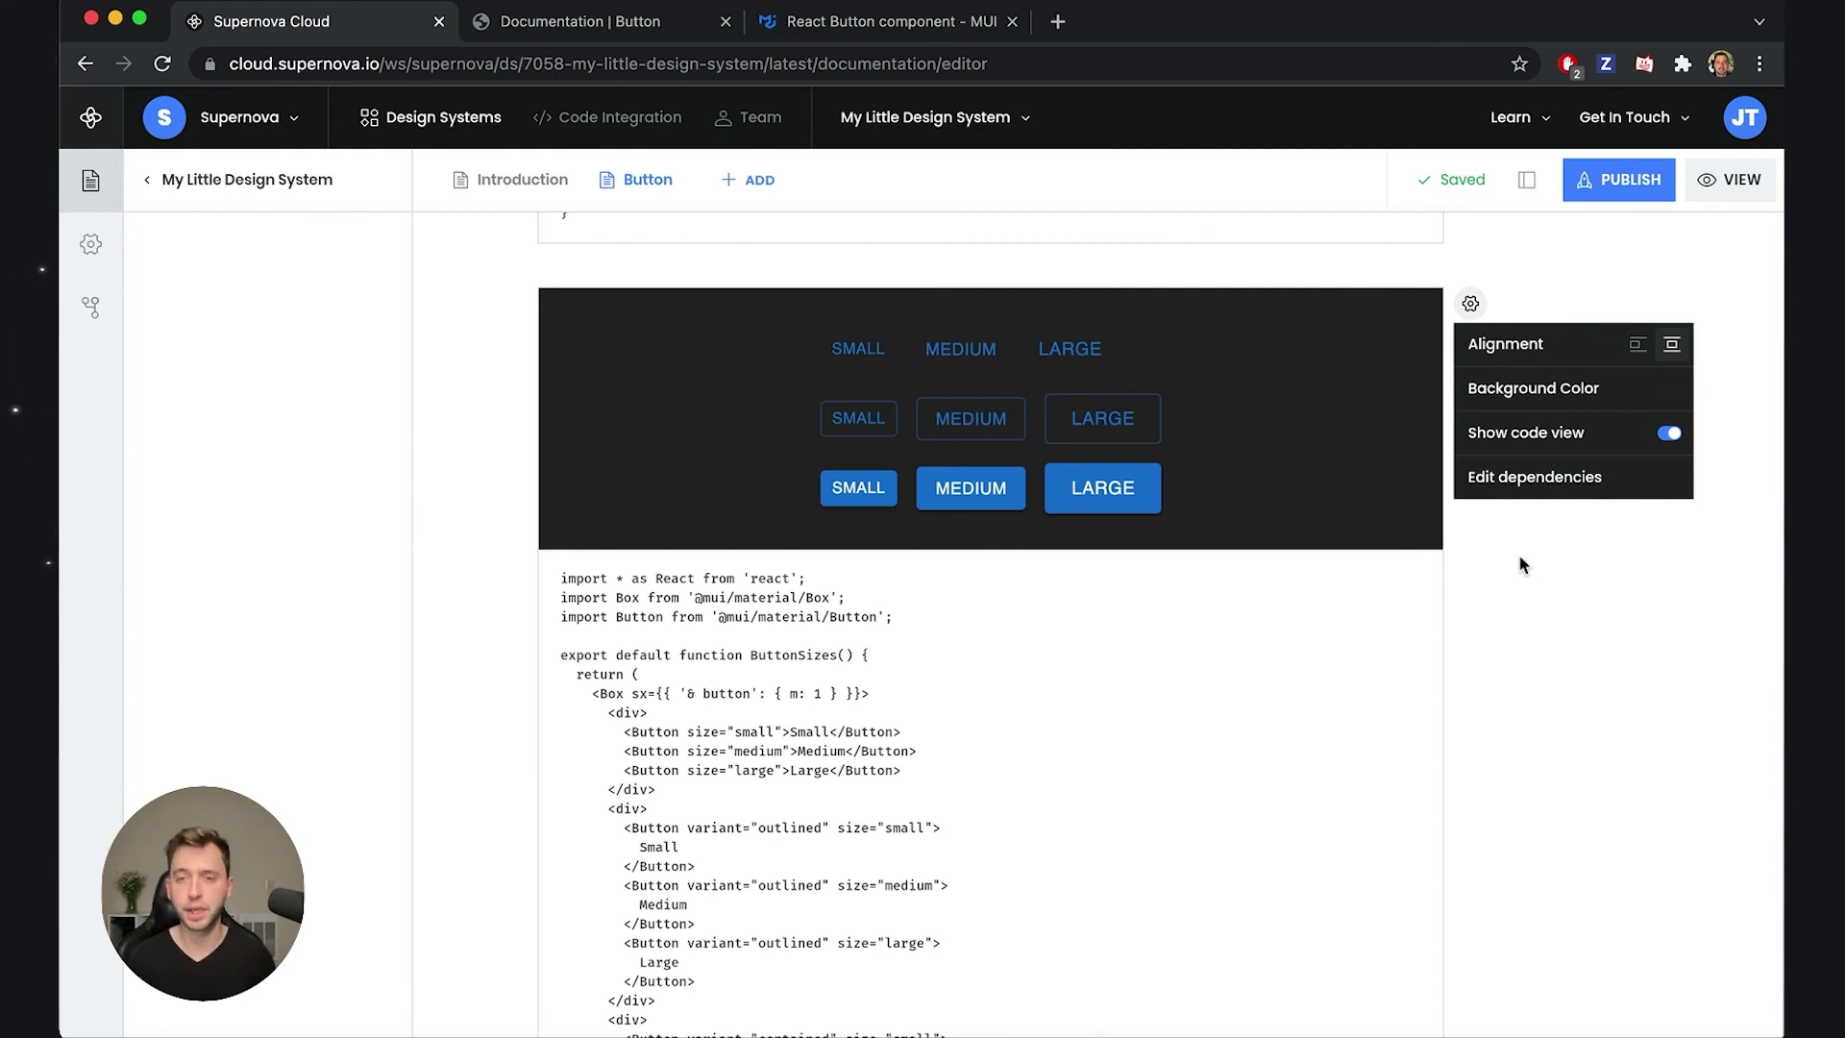
pyautogui.click(1668, 434)
pyautogui.click(1573, 617)
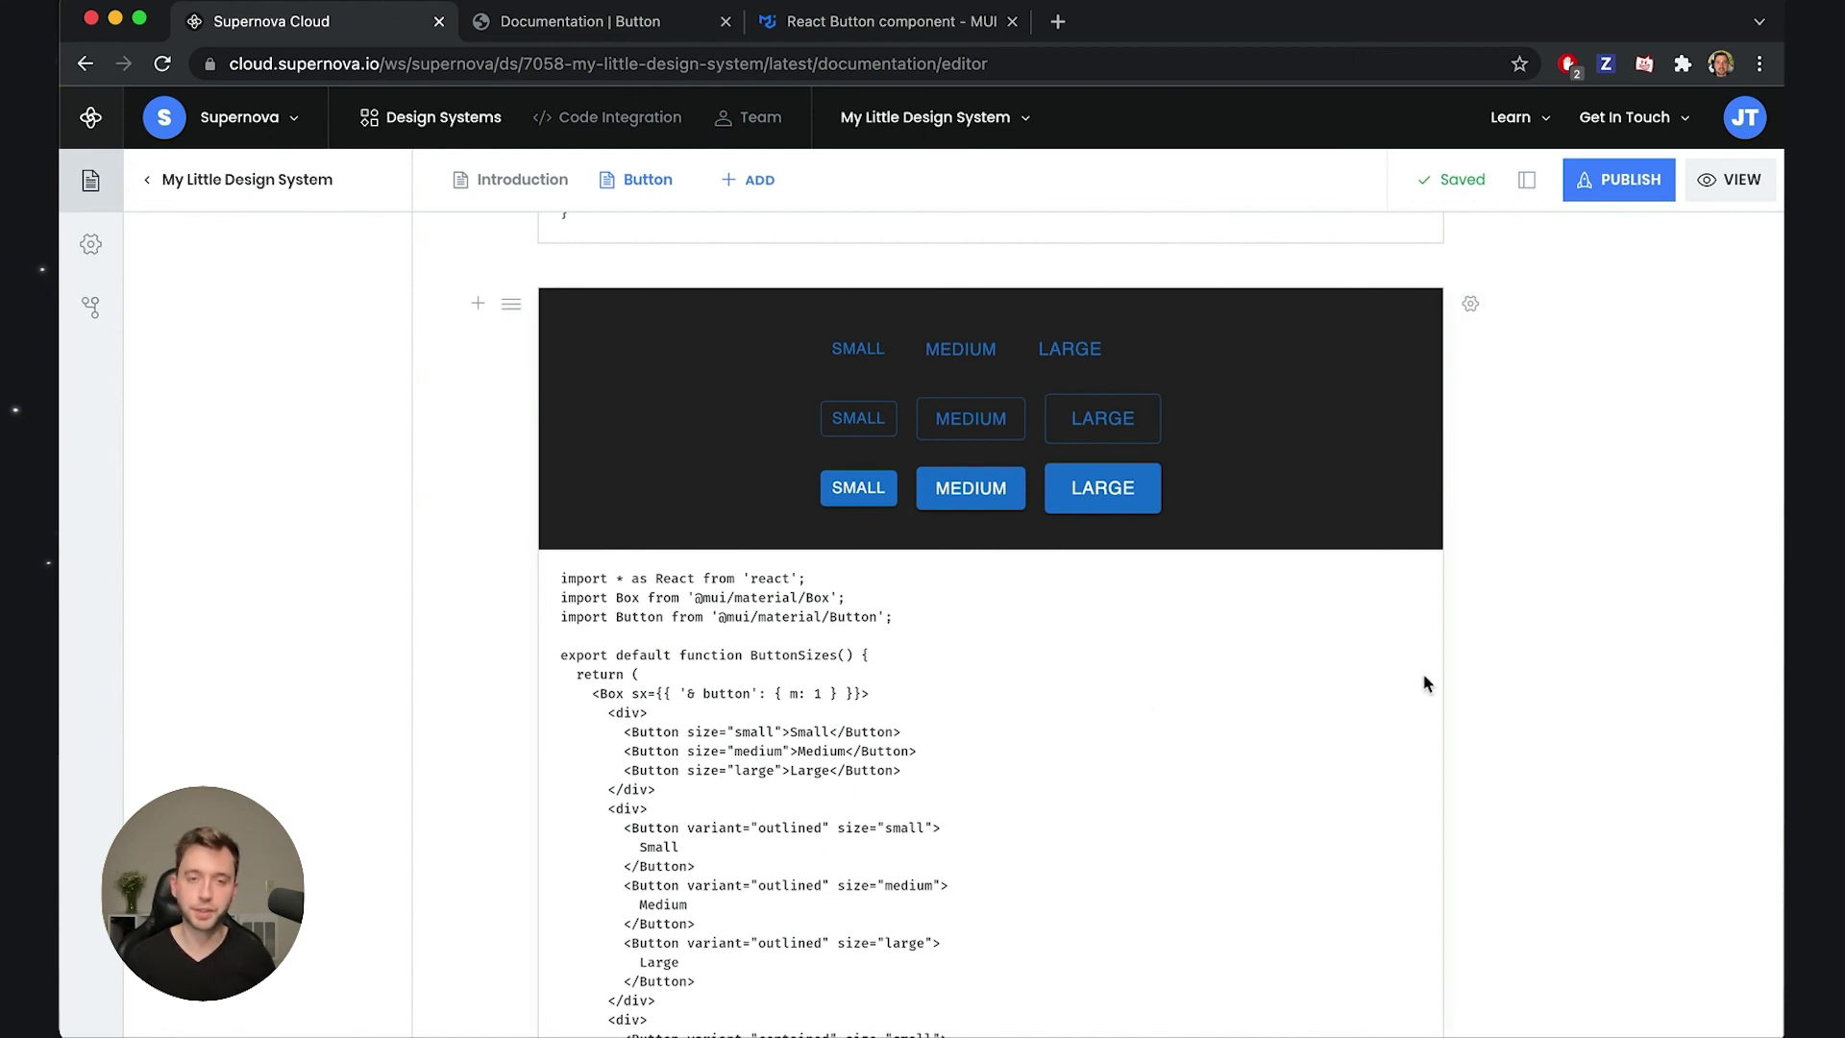
# - Publish the documentation and switch to the published Button docs page
pyautogui.scroll(-2, 1182, 653)
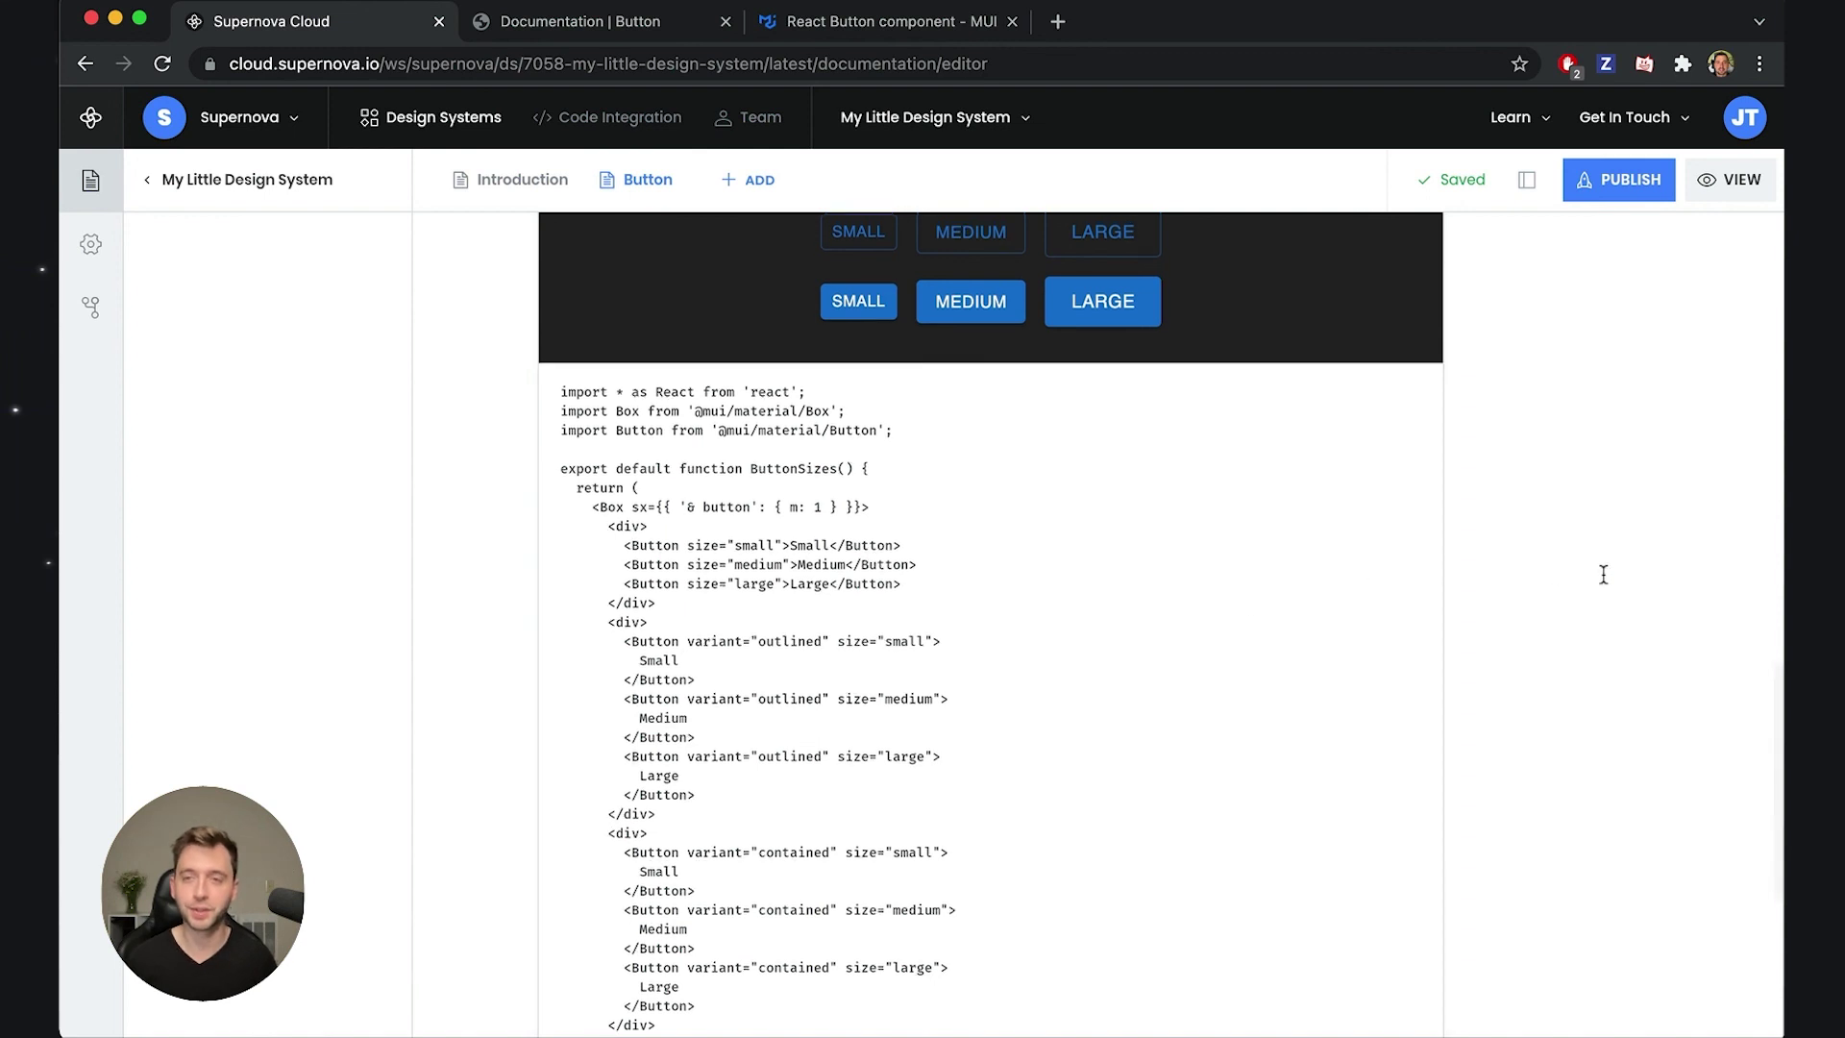
pyautogui.scroll(3, 1606, 567)
pyautogui.click(1622, 182)
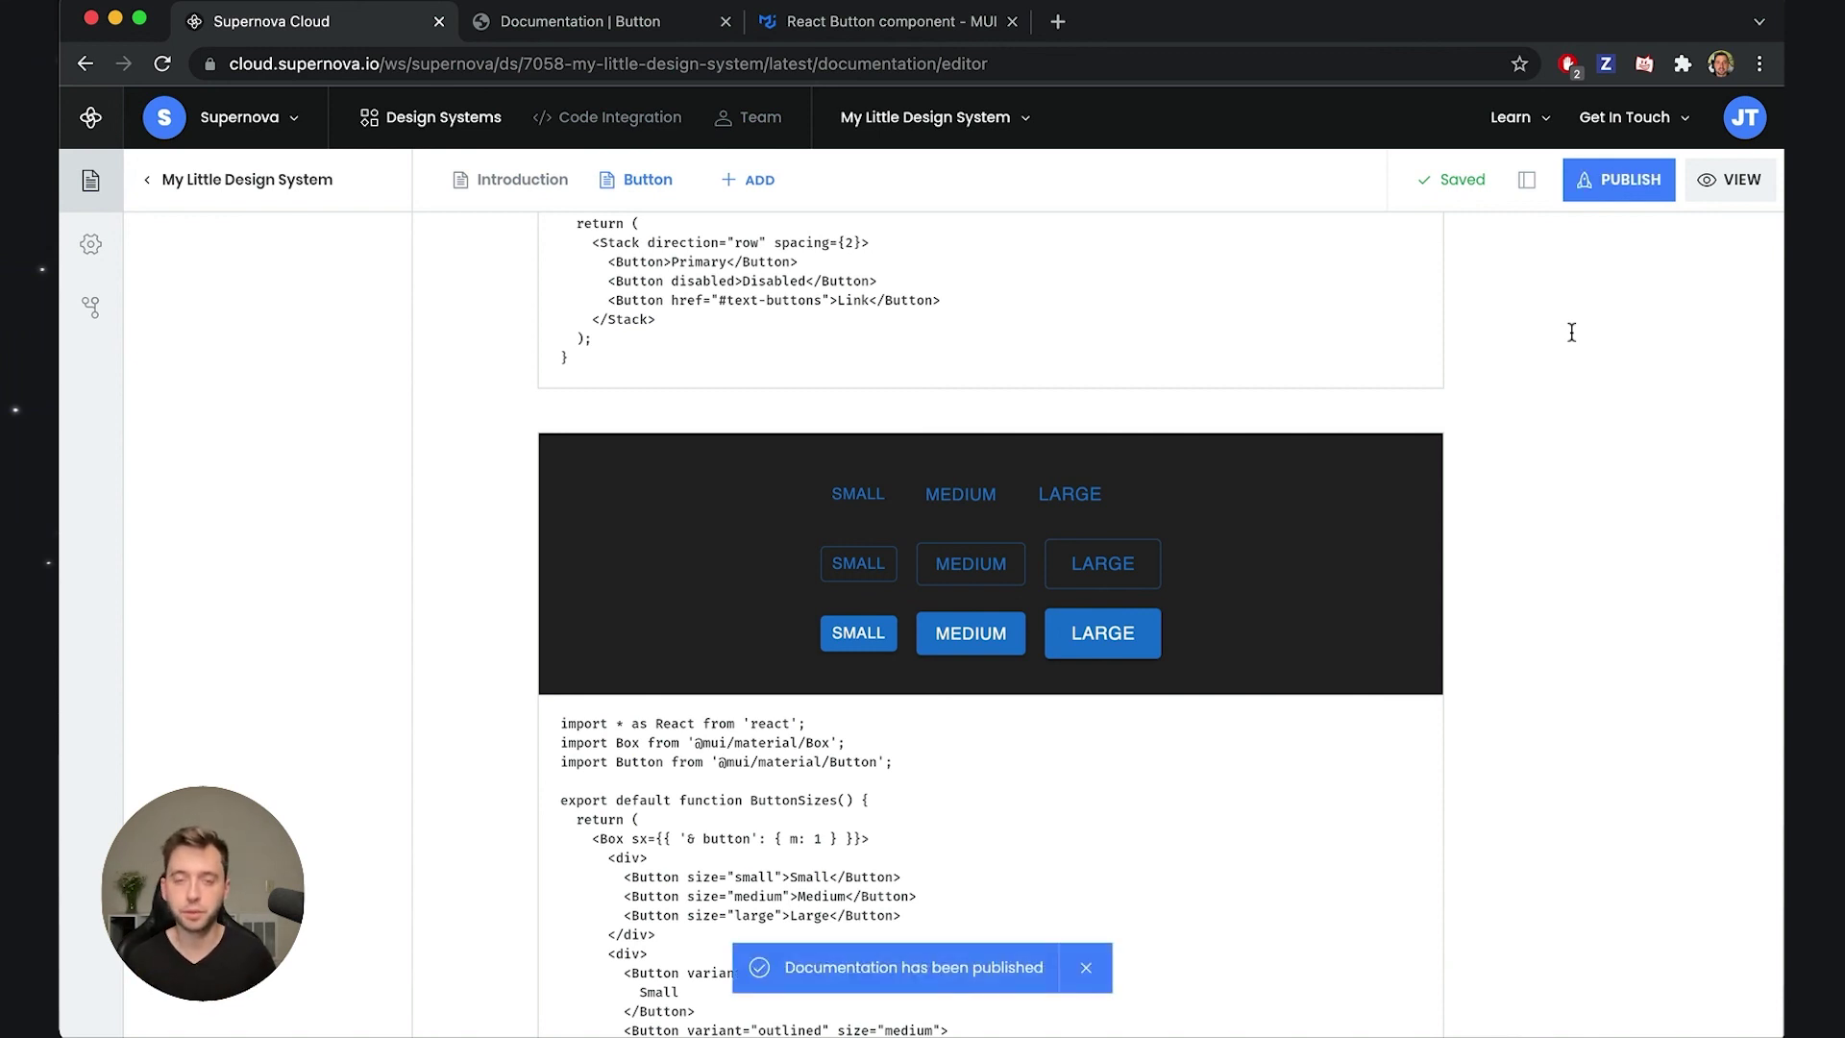
pyautogui.click(580, 21)
# - Reload the published Button page and scroll to the Text Buttons and dark sizes blocks
pyautogui.scroll(4, 476, 573)
pyautogui.press('super+r')
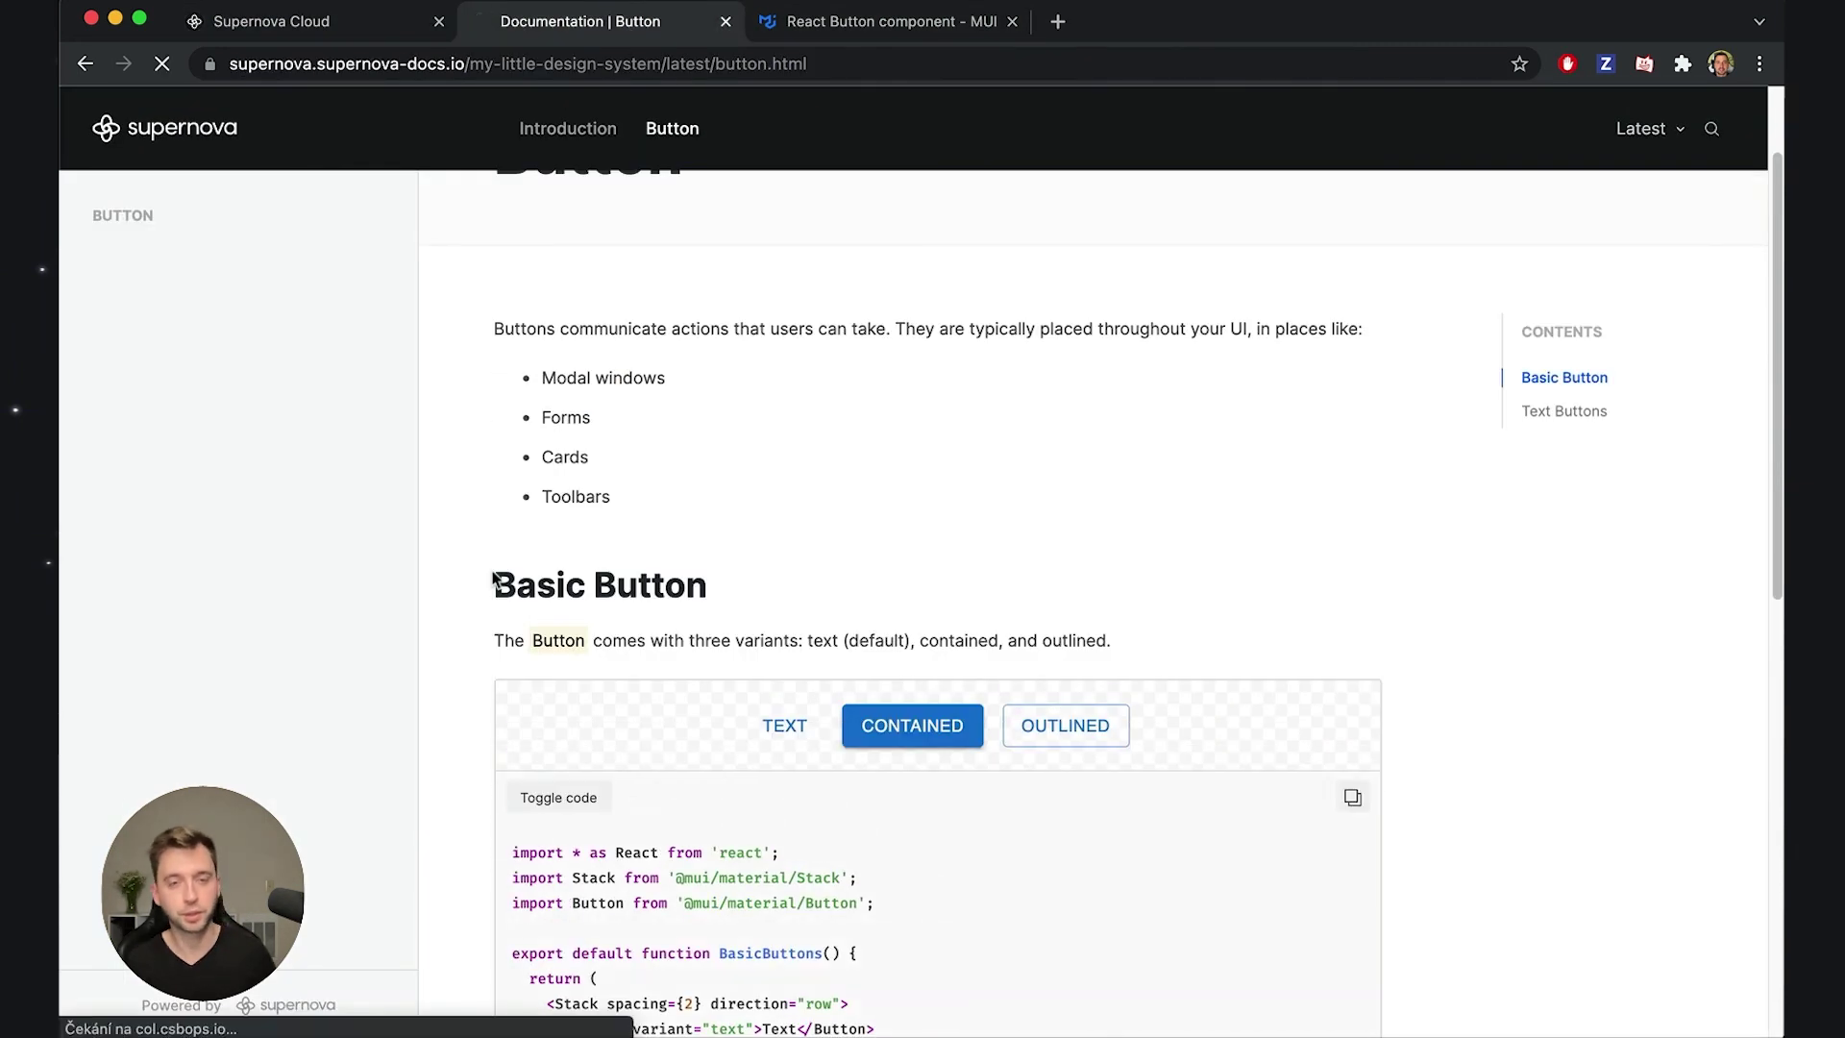
pyautogui.scroll(-5, 467, 649)
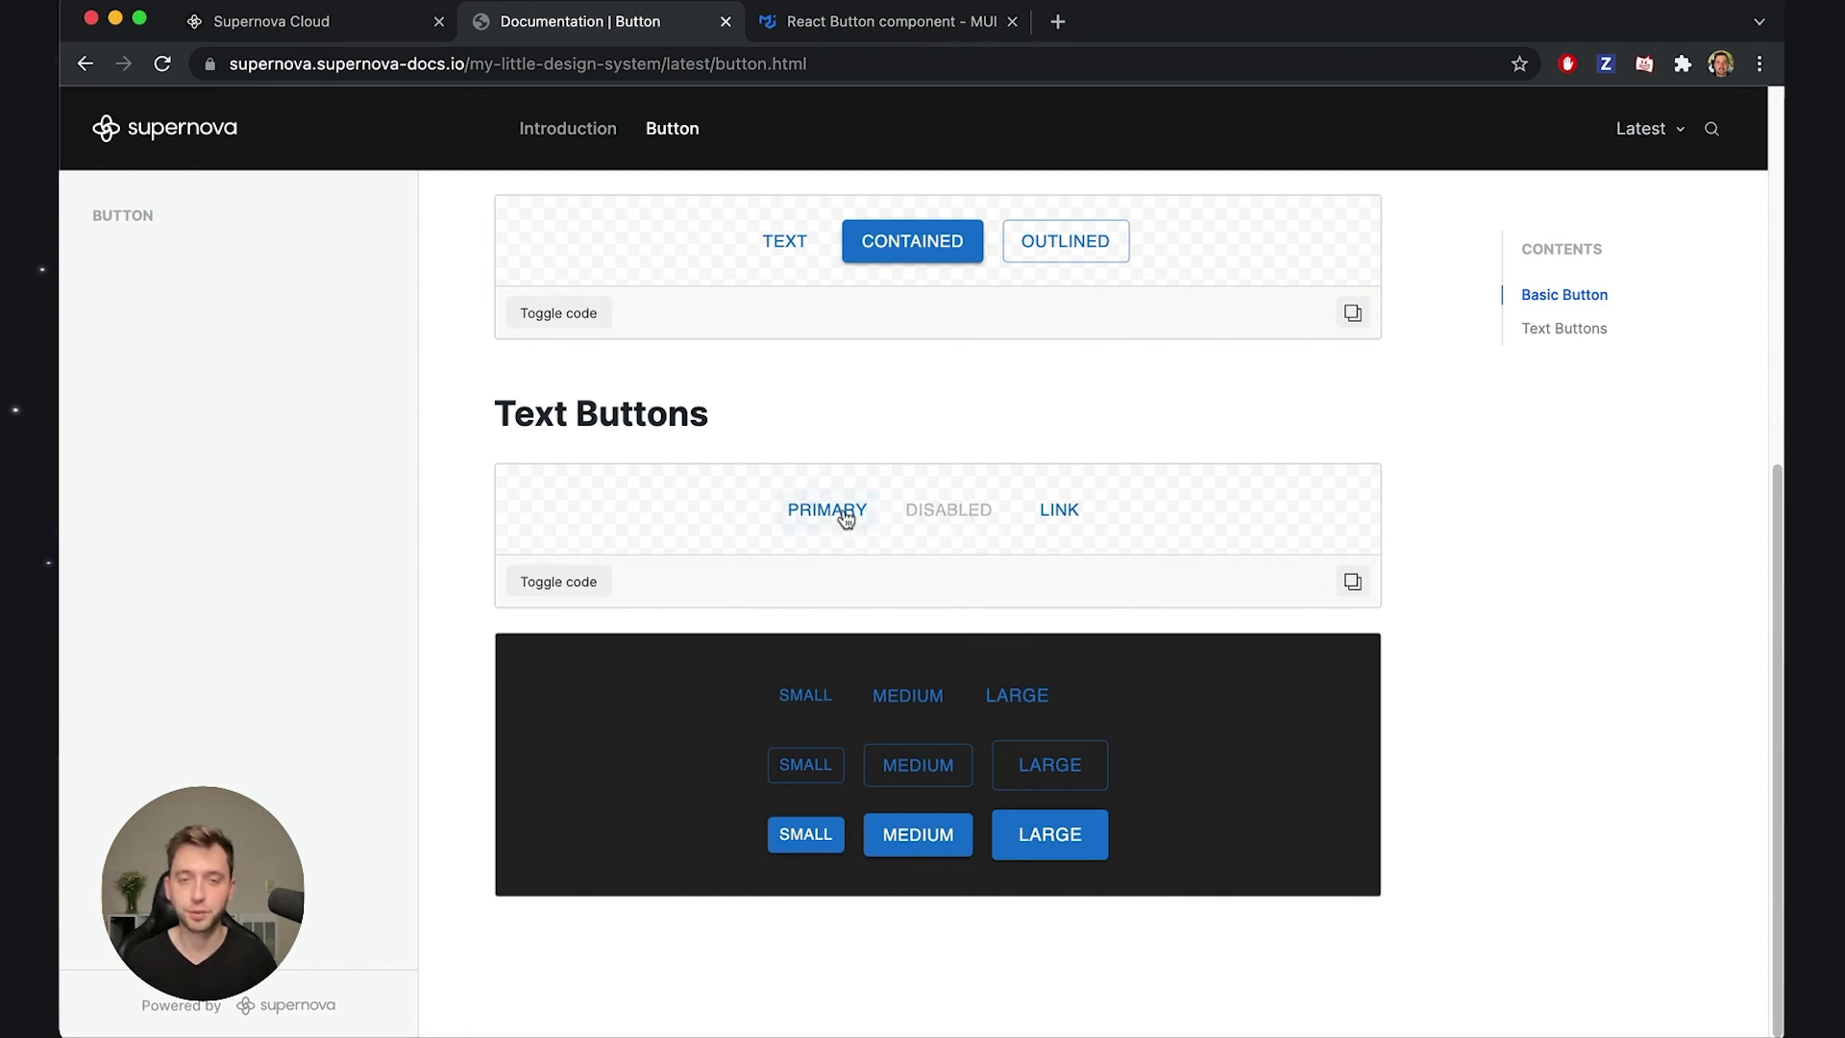
pyautogui.scroll(1, 1309, 530)
pyautogui.scroll(4, 1422, 626)
pyautogui.scroll(-3, 1483, 627)
pyautogui.scroll(1, 1502, 608)
pyautogui.scroll(-2, 1505, 618)
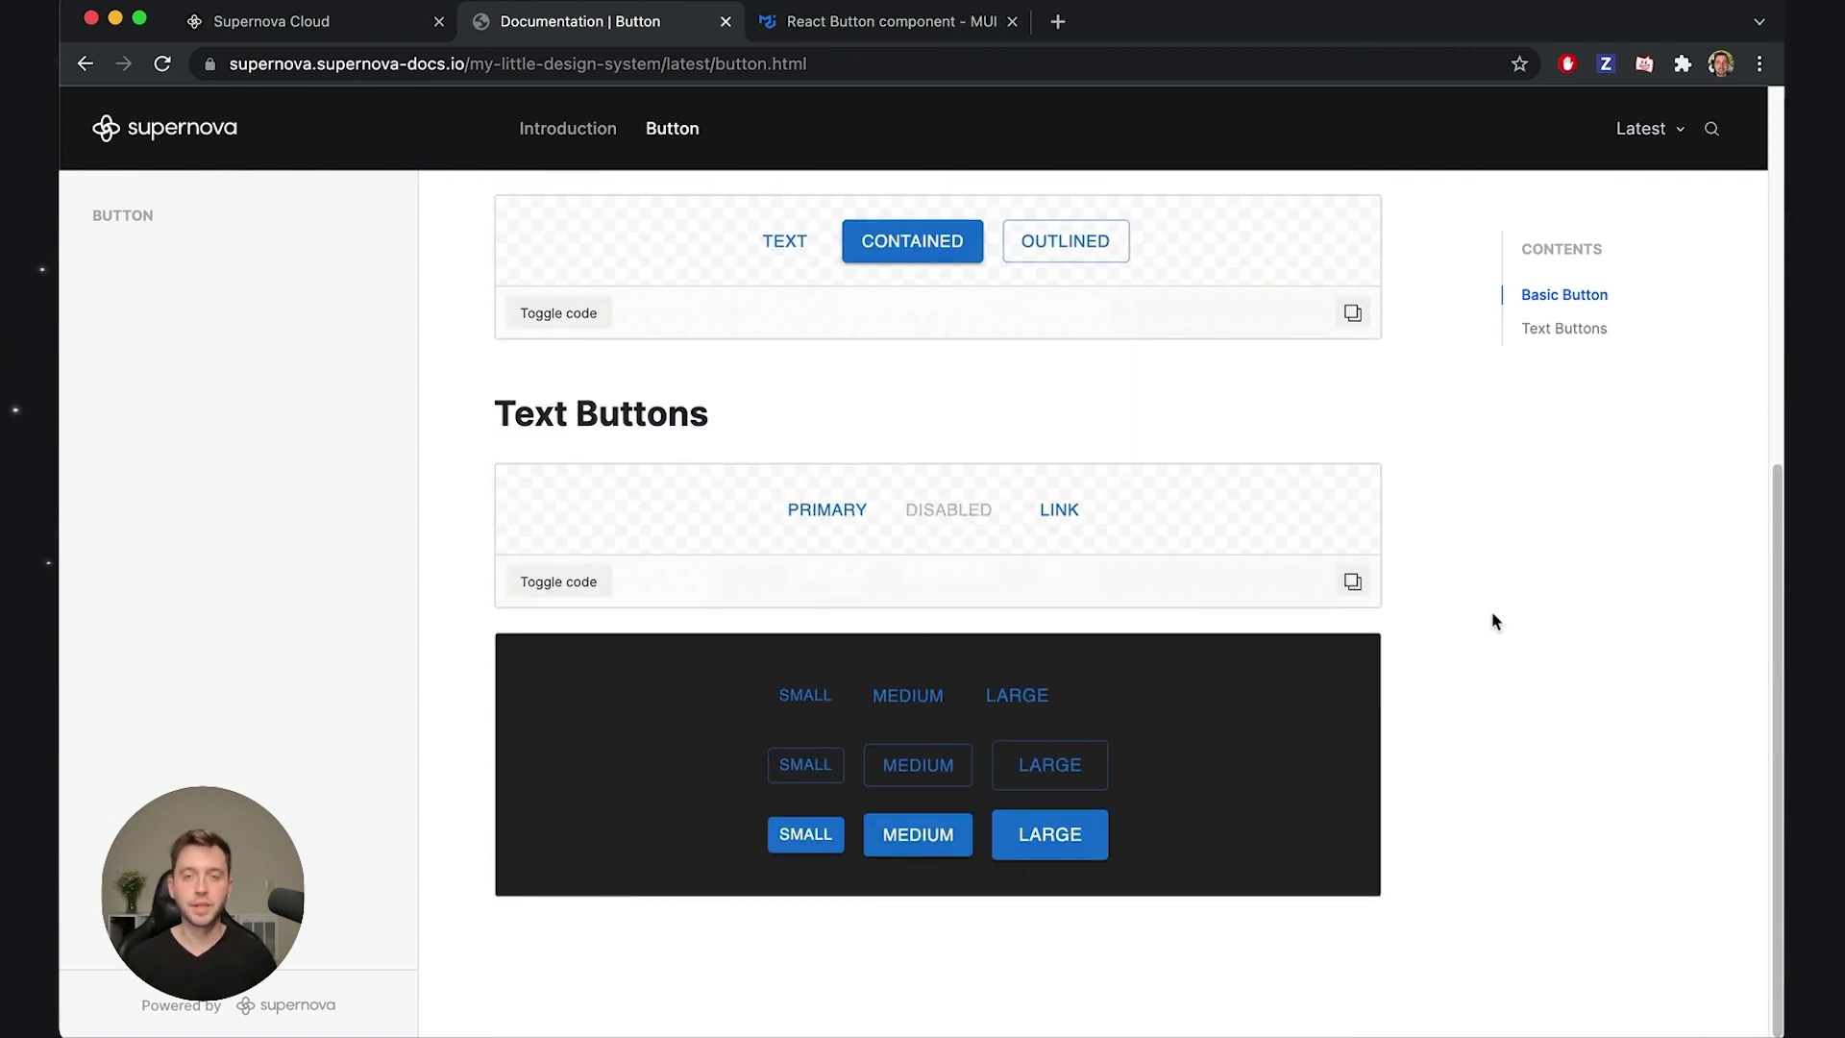